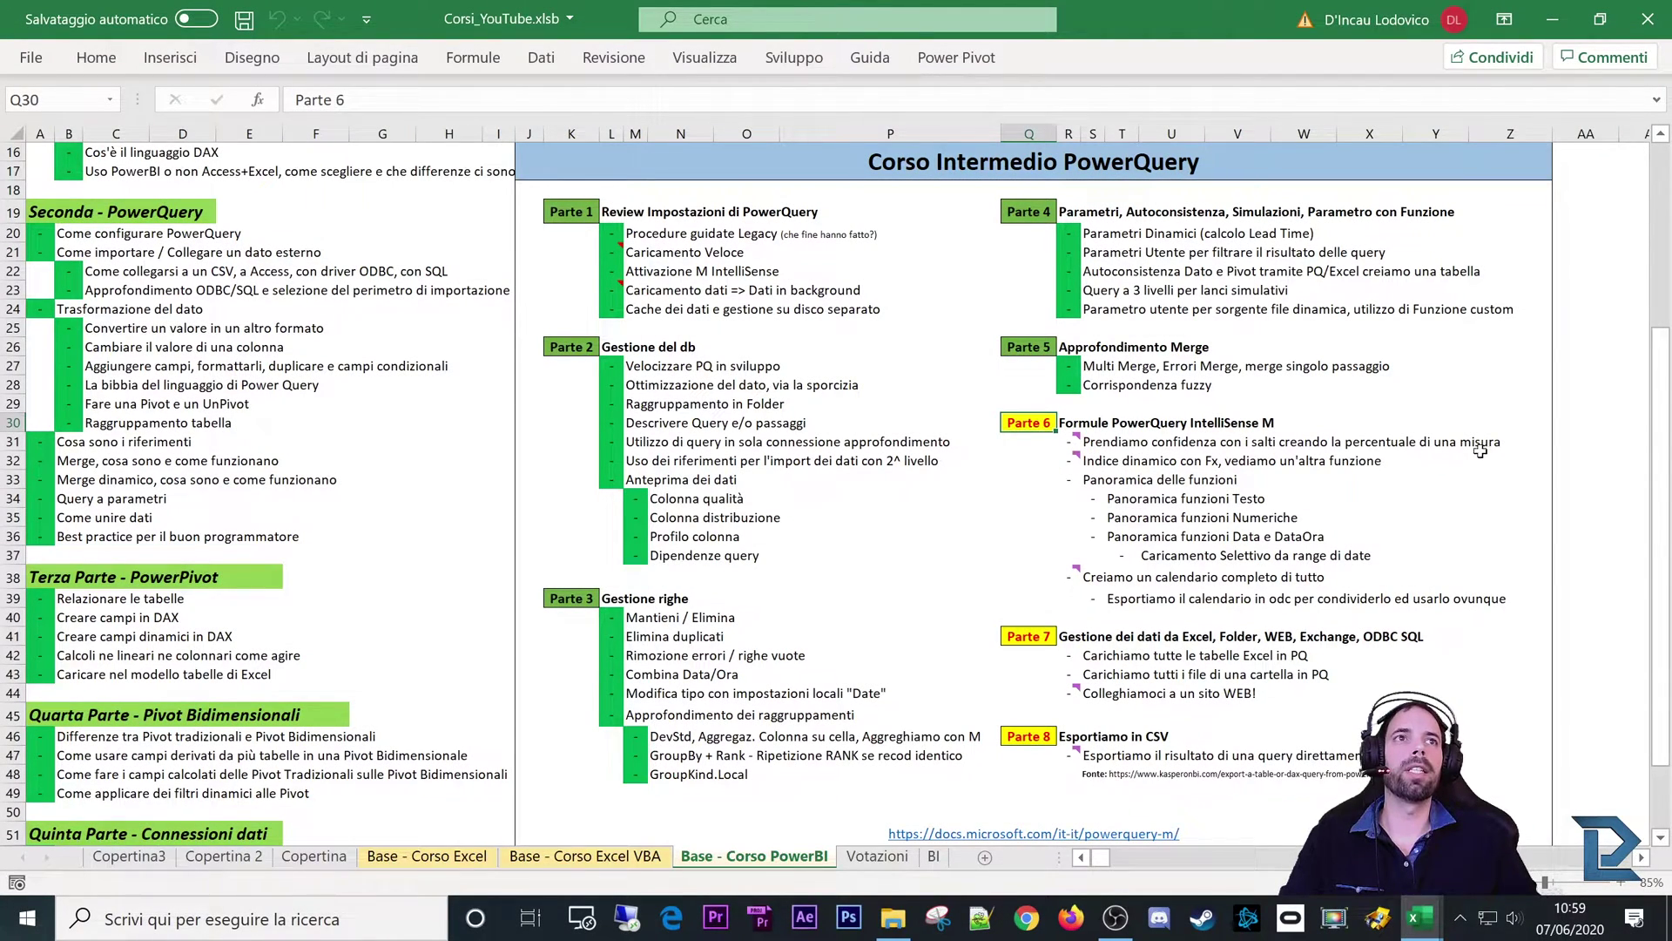
Step: Bring the L14_Creare_percentuali_con_QowerQuery workbook, with its sales and Risultato tables, to the front
left_click_drag(1481, 450, 1068, 439)
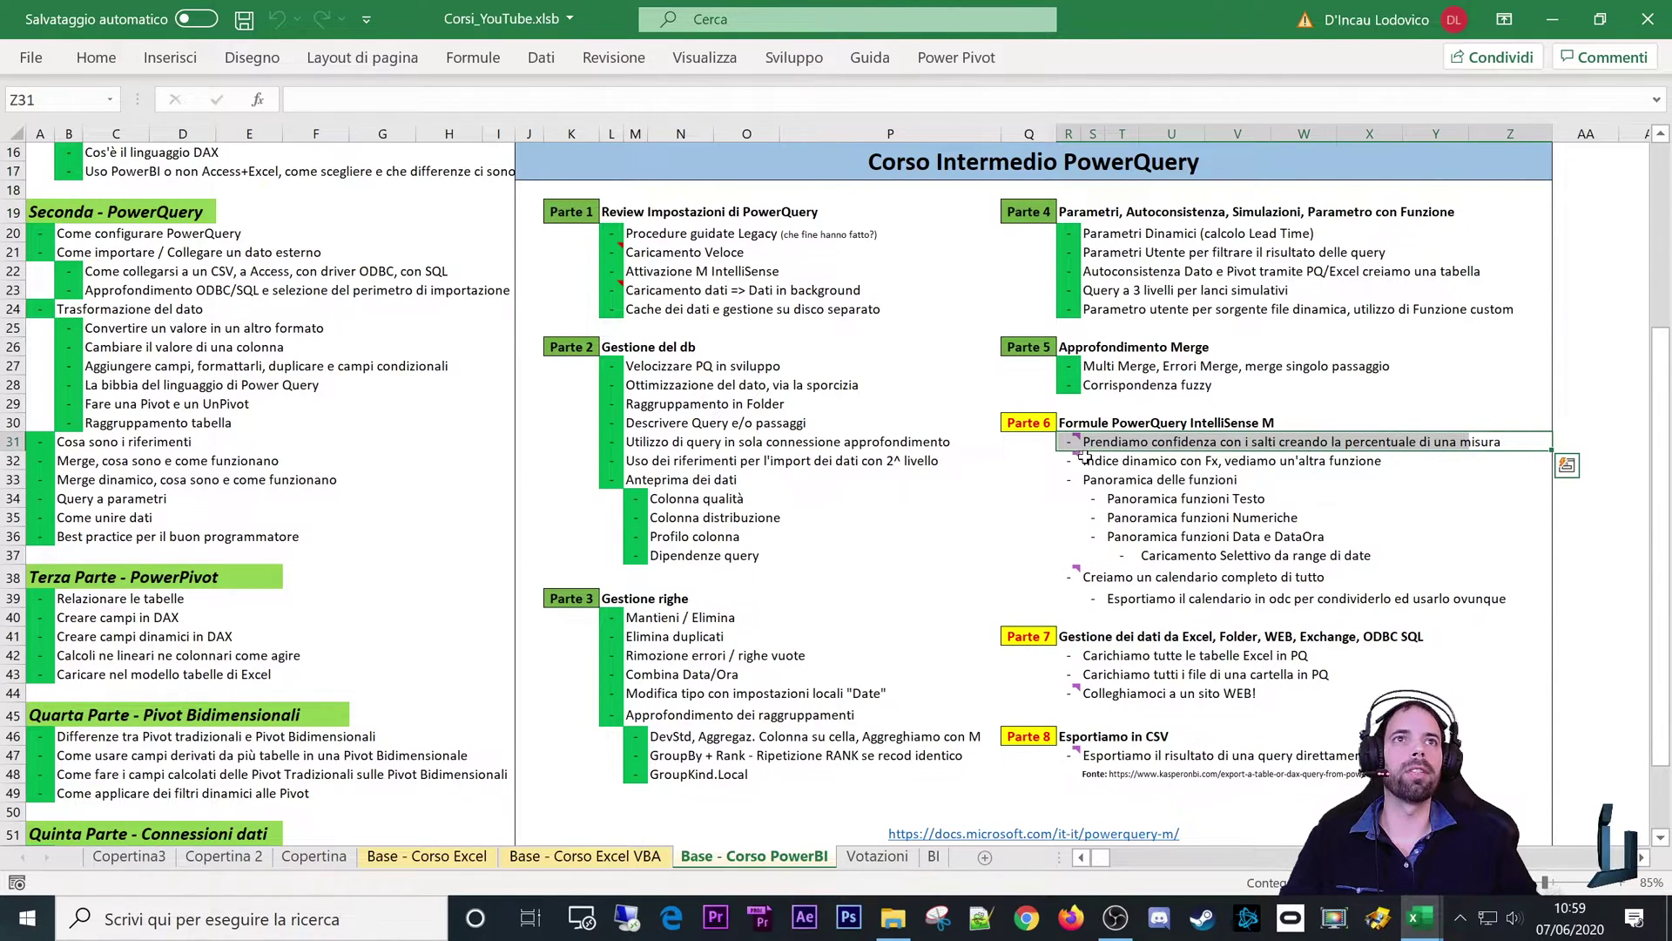
left_click(1031, 420)
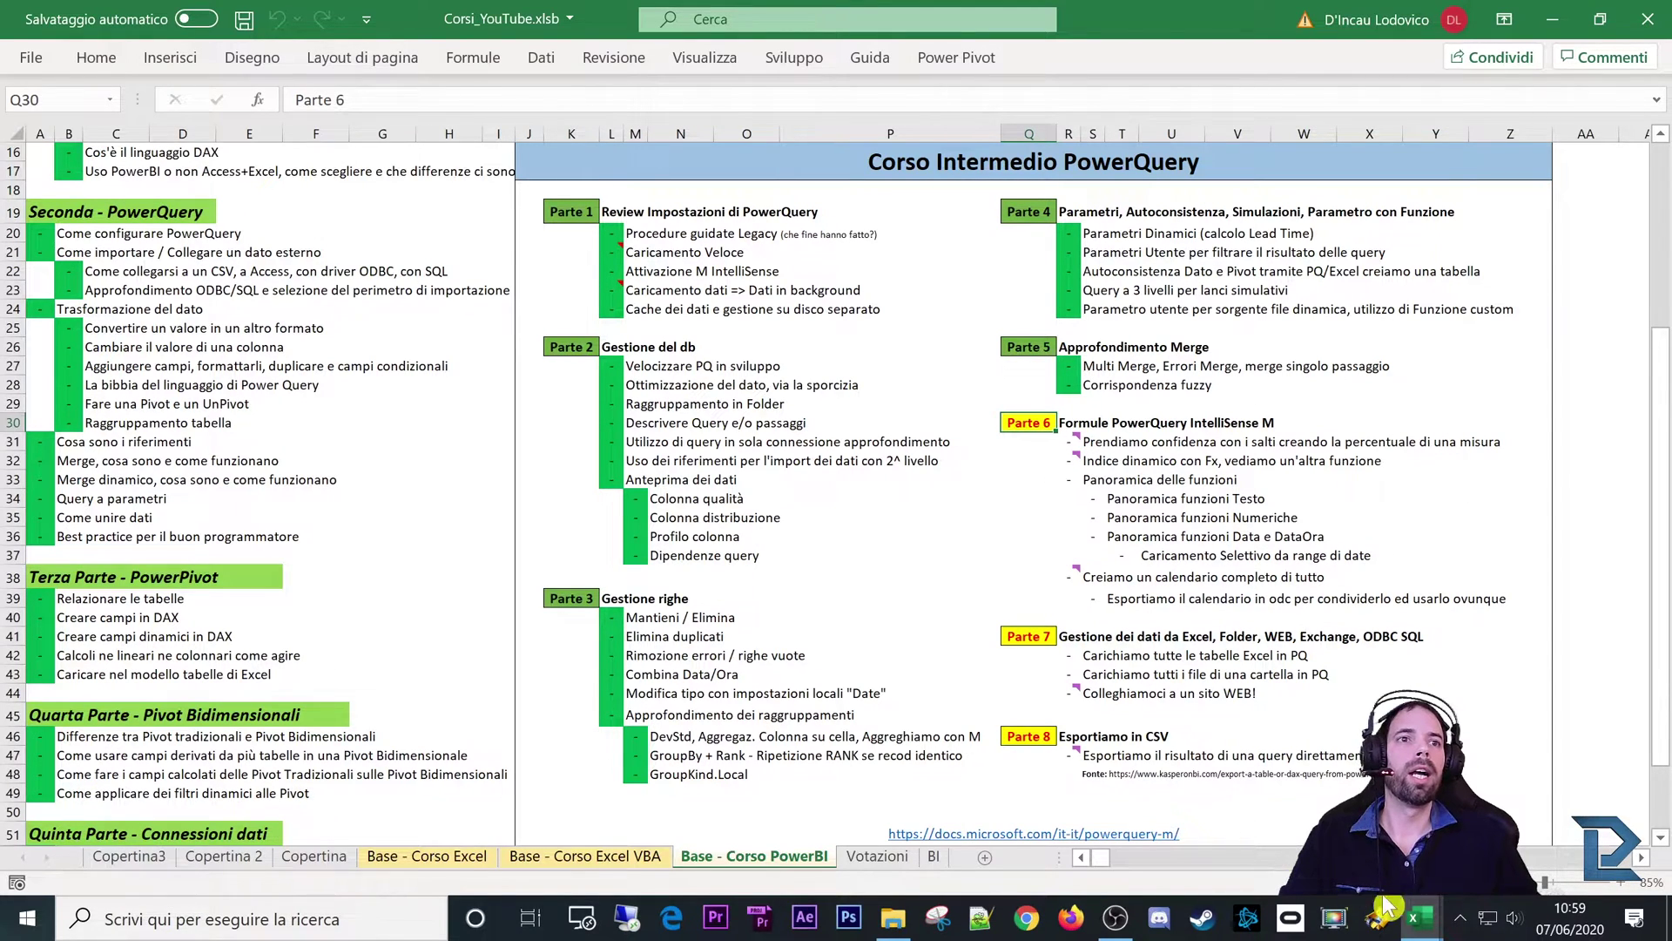
mouse_move(1415, 918)
left_click(1550, 810)
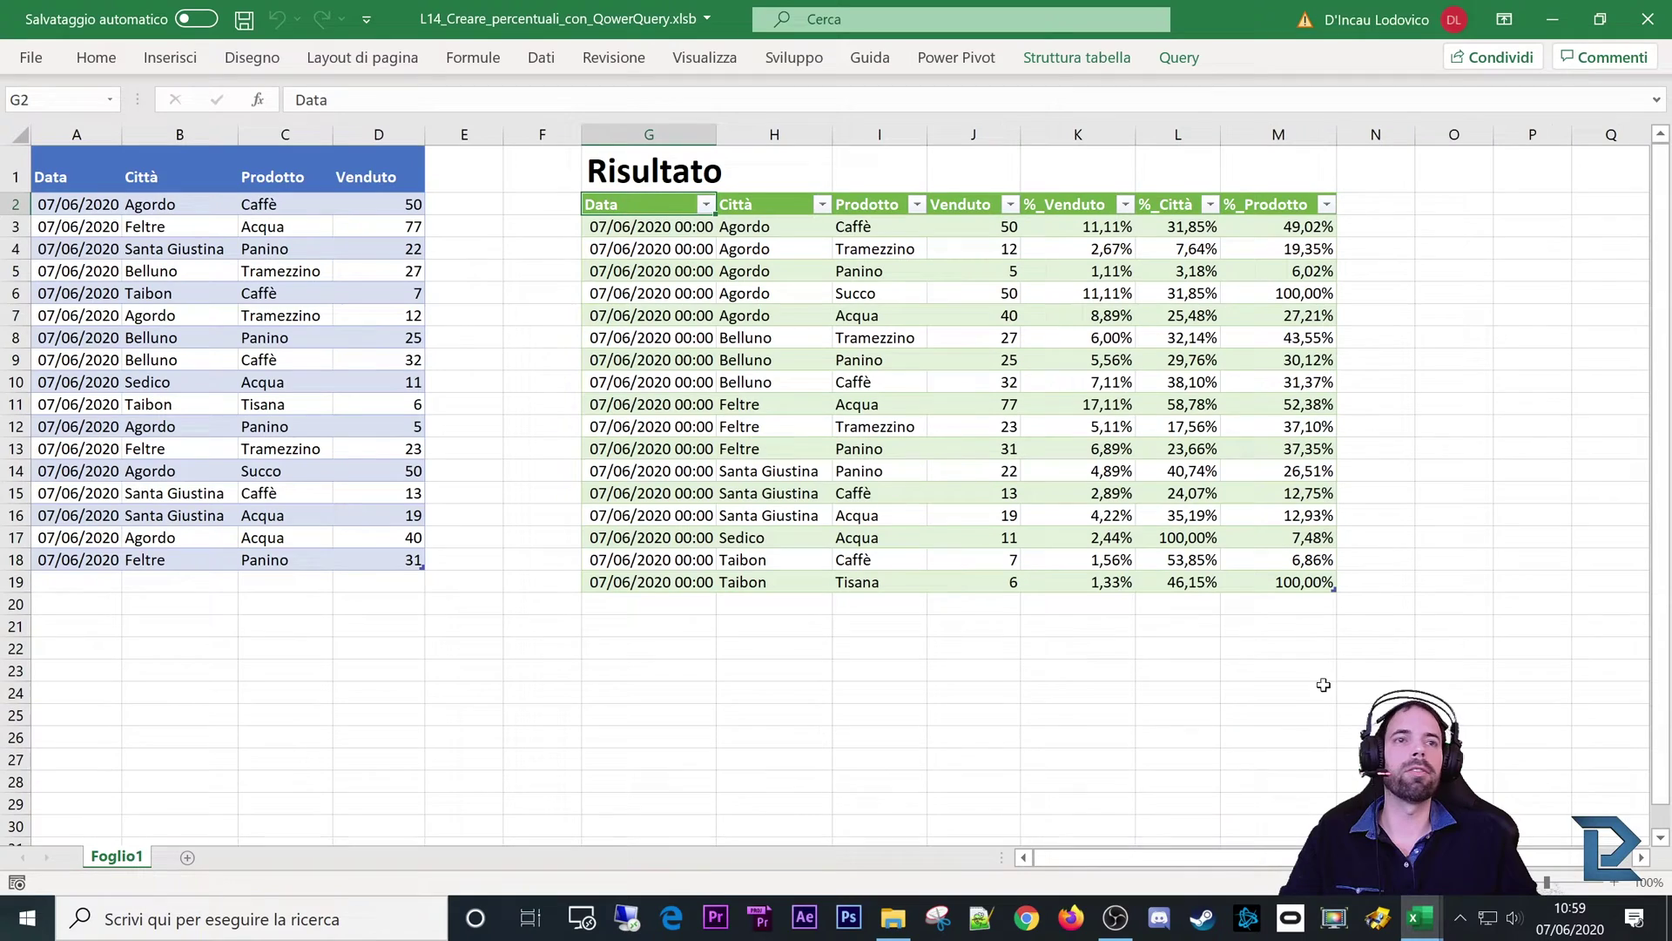
left_click(357, 630)
left_click_drag(74, 165, 392, 562)
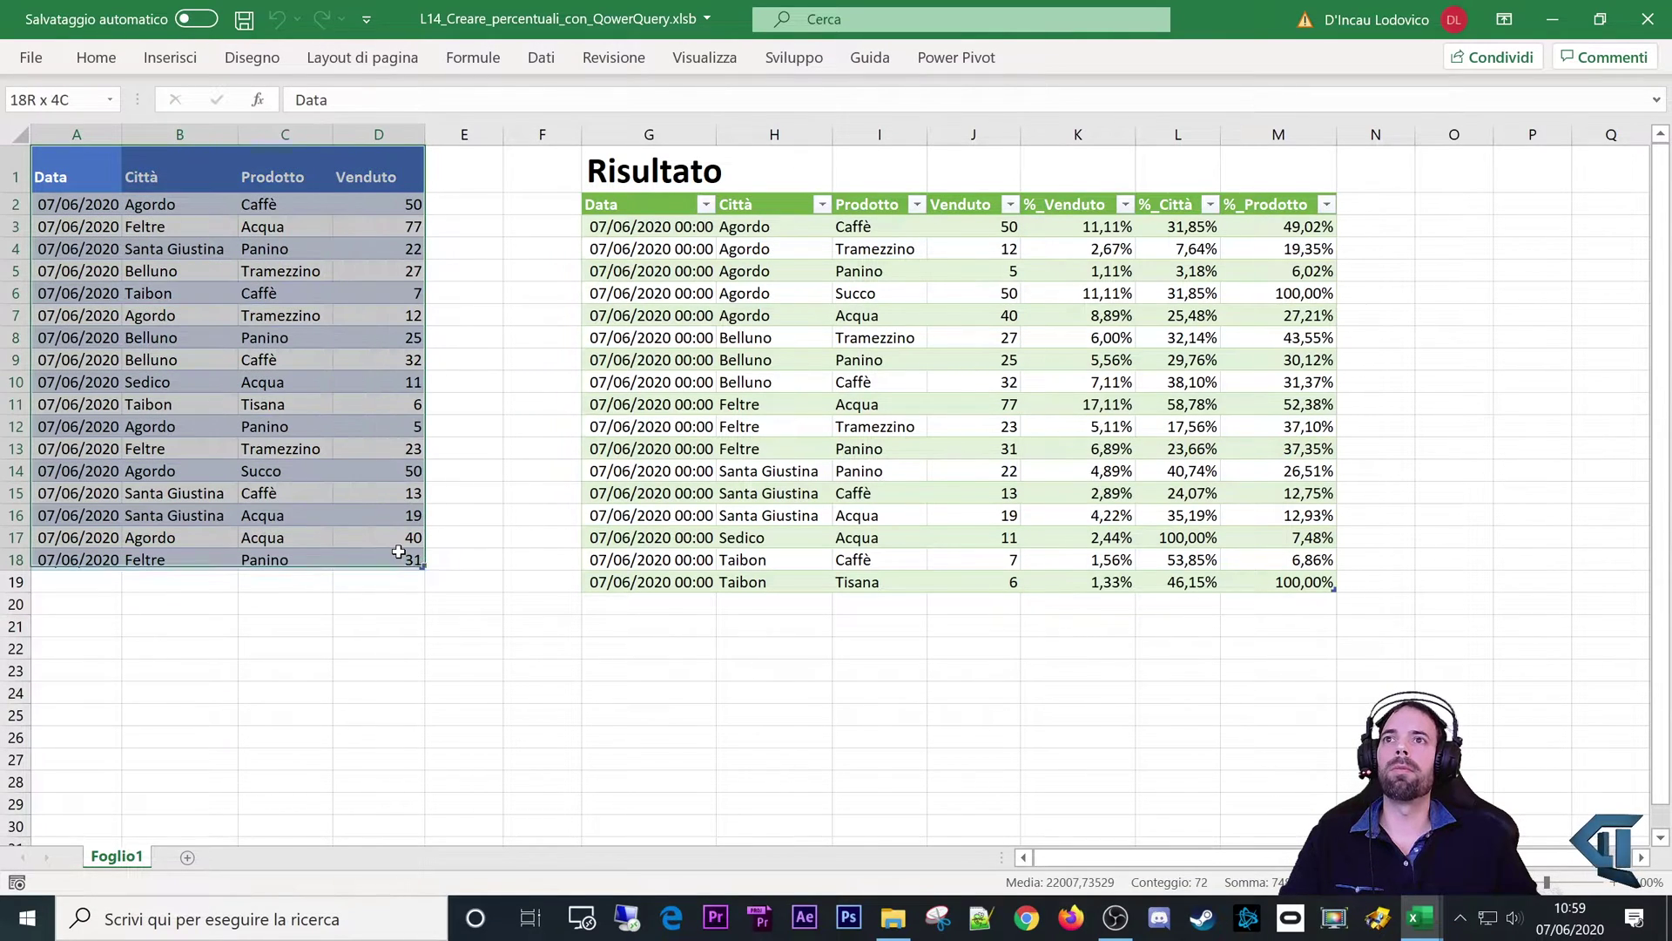
left_click(540, 56)
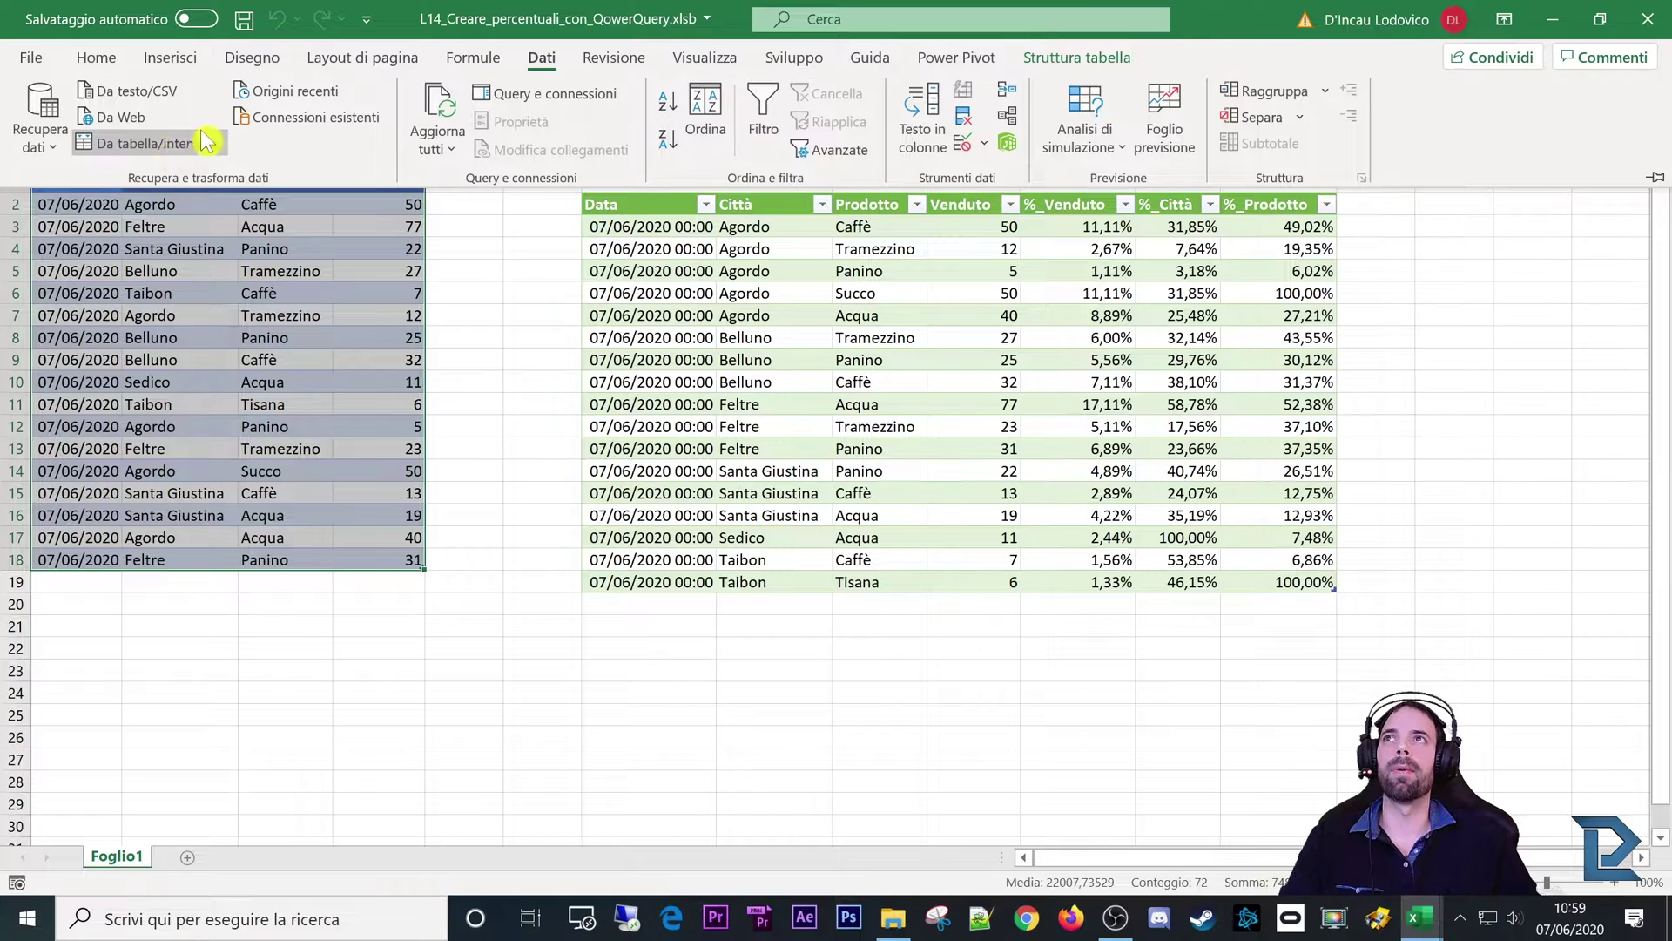
left_click(171, 57)
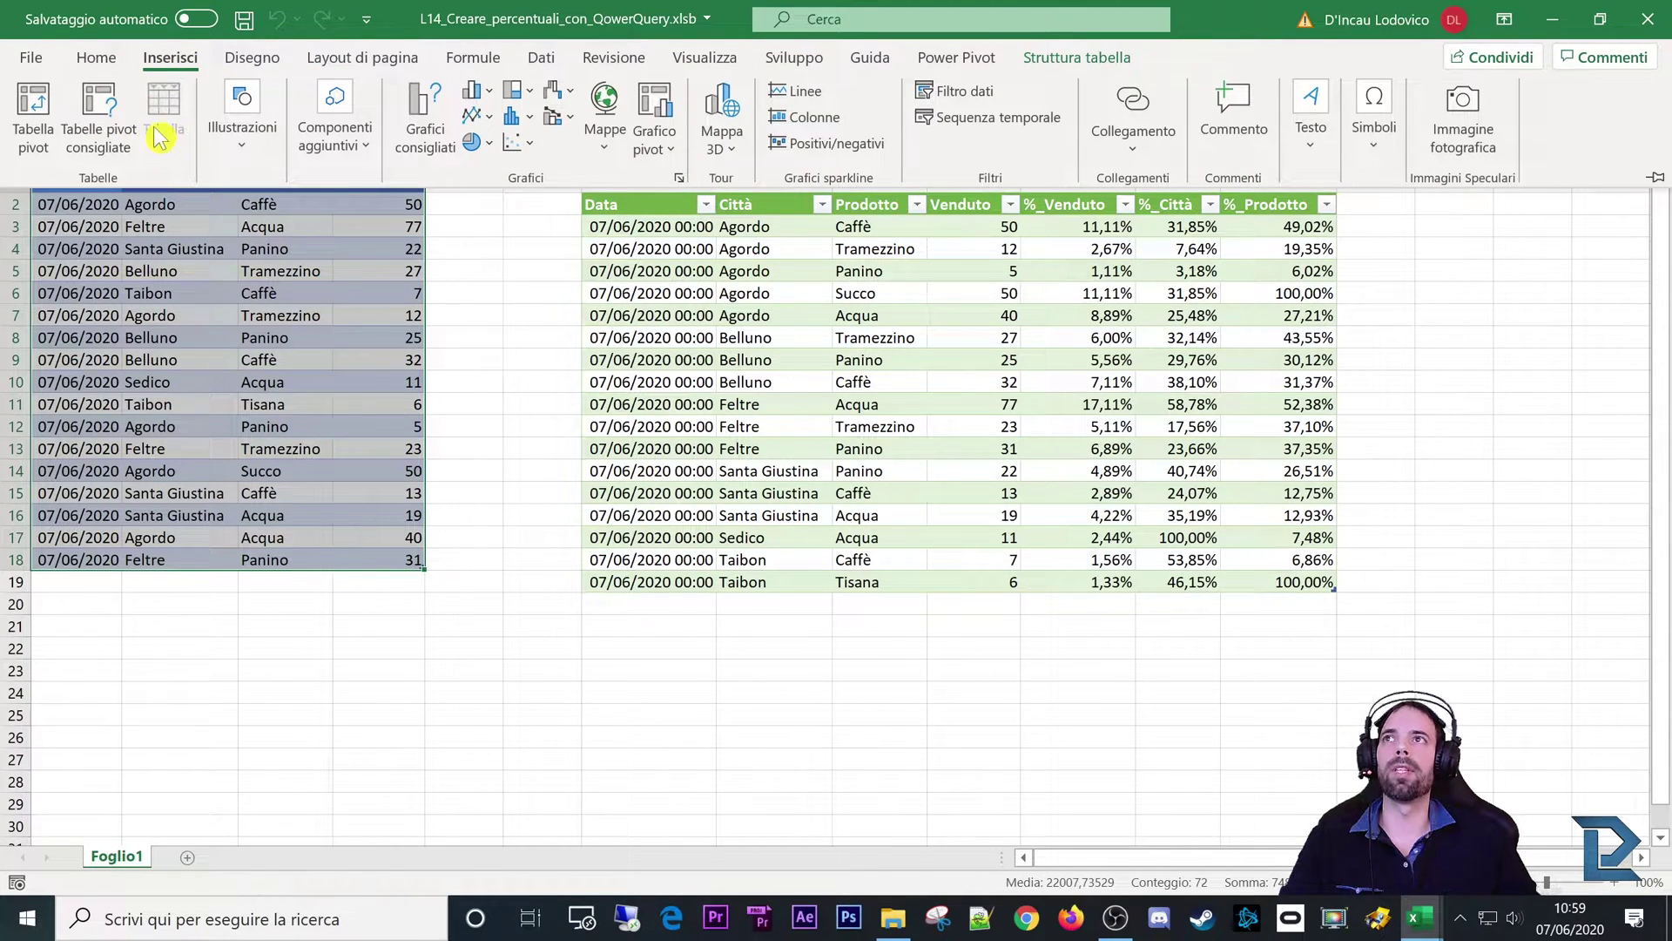
left_click(98, 373)
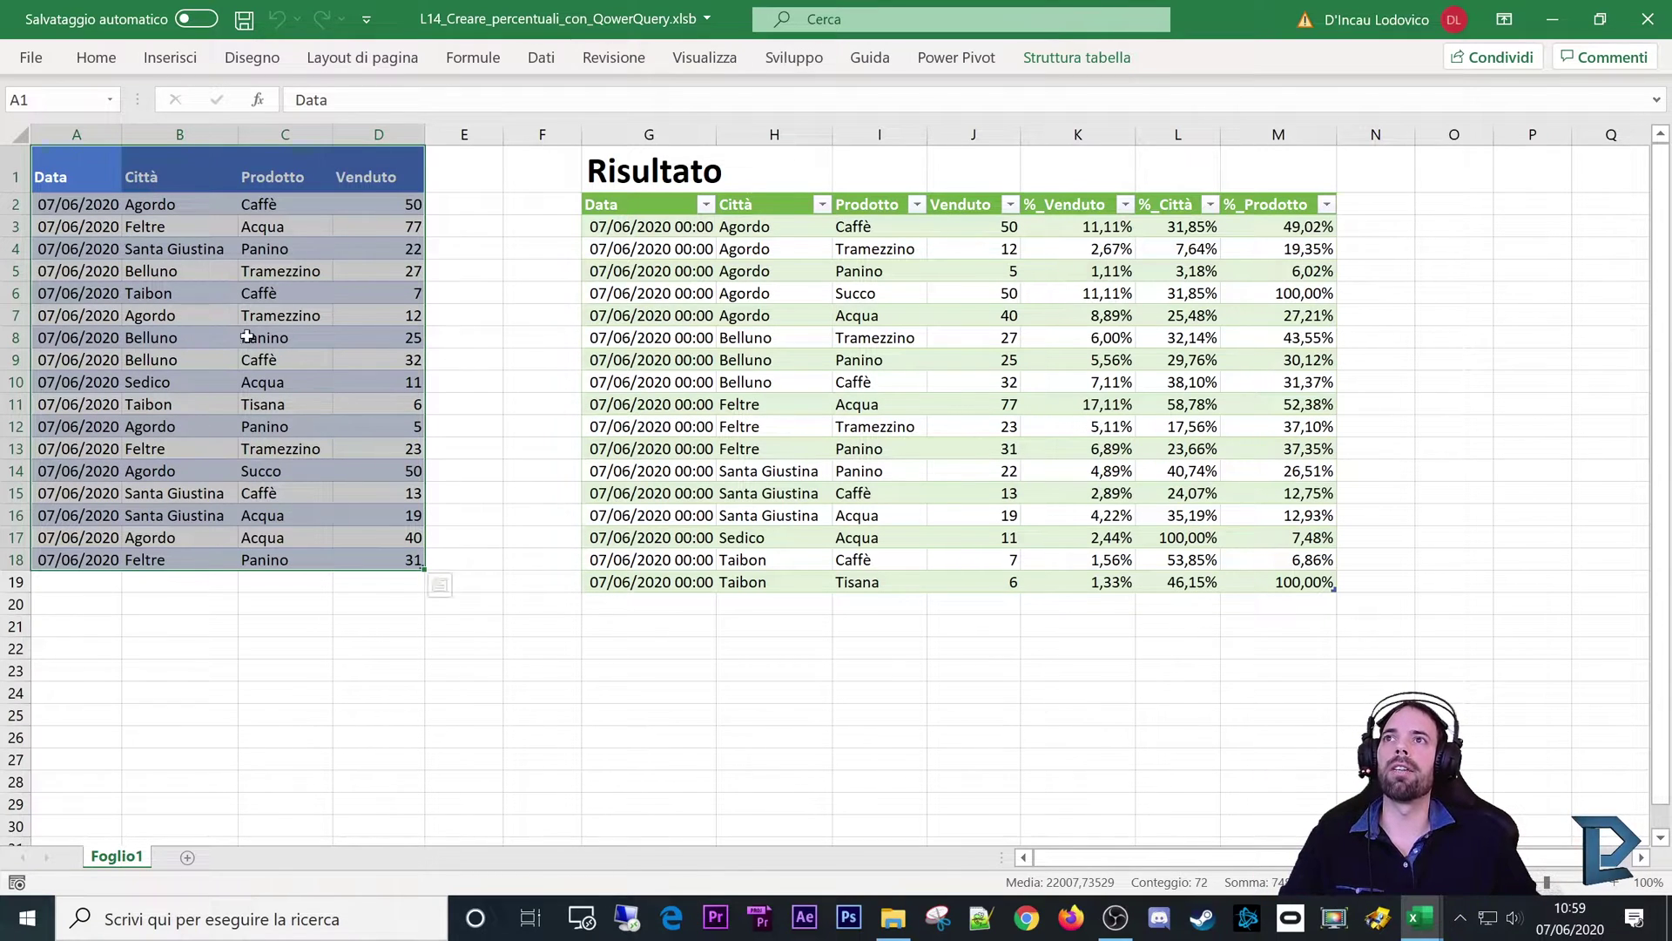
left_click_drag(118, 185, 358, 558)
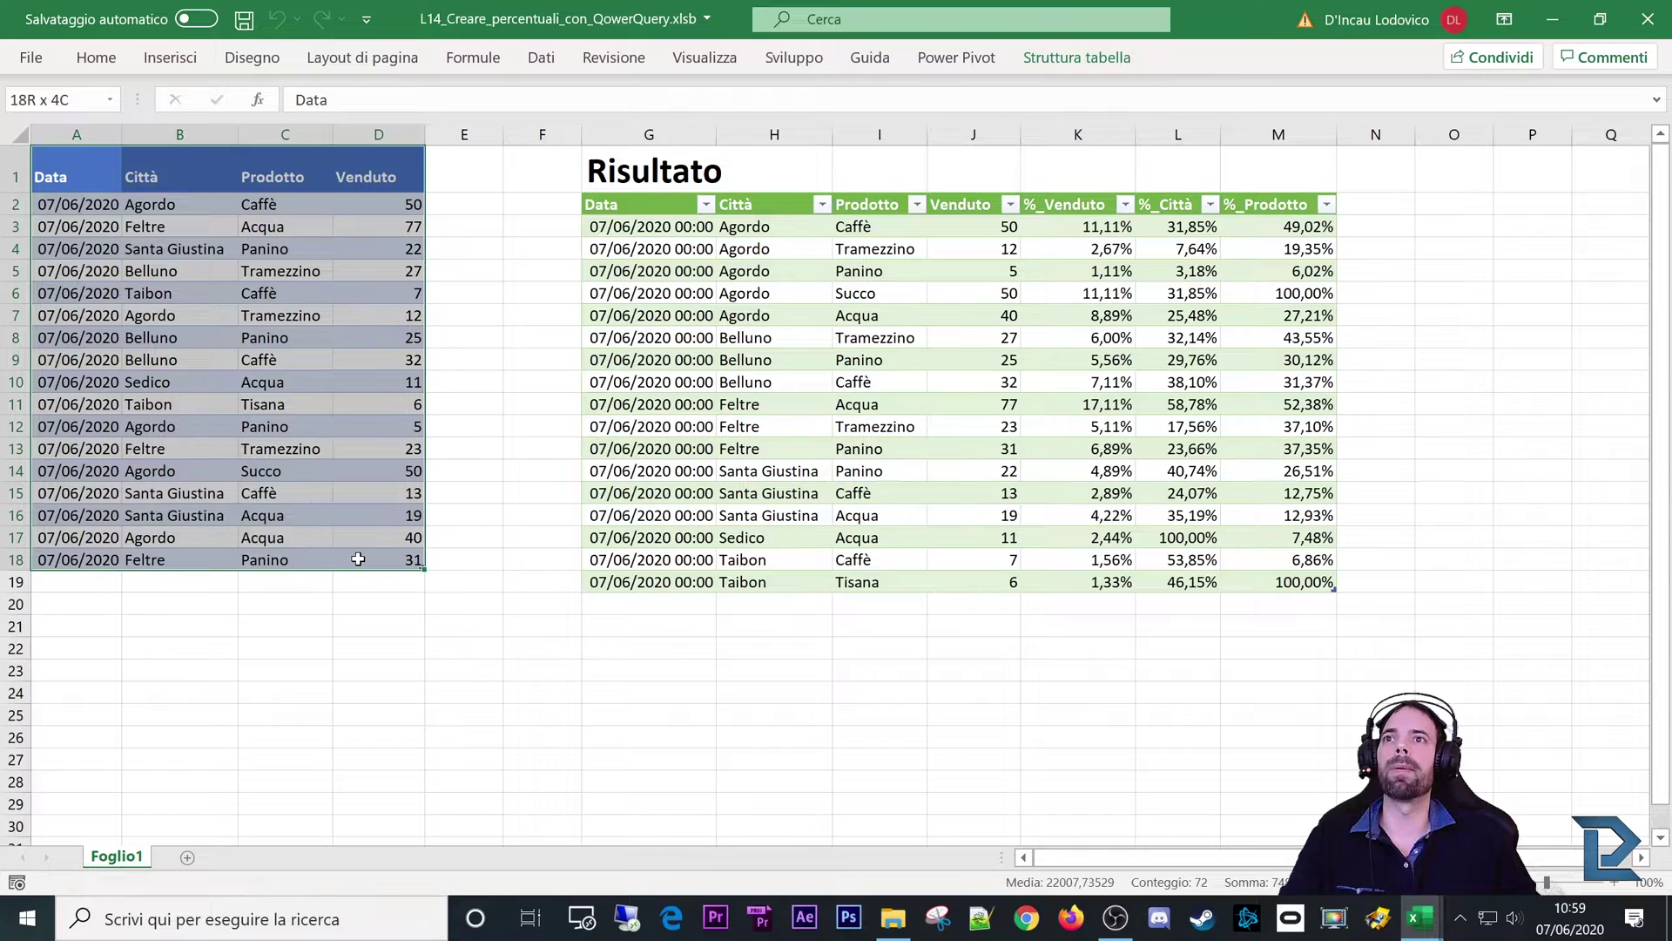
left_click(94, 179)
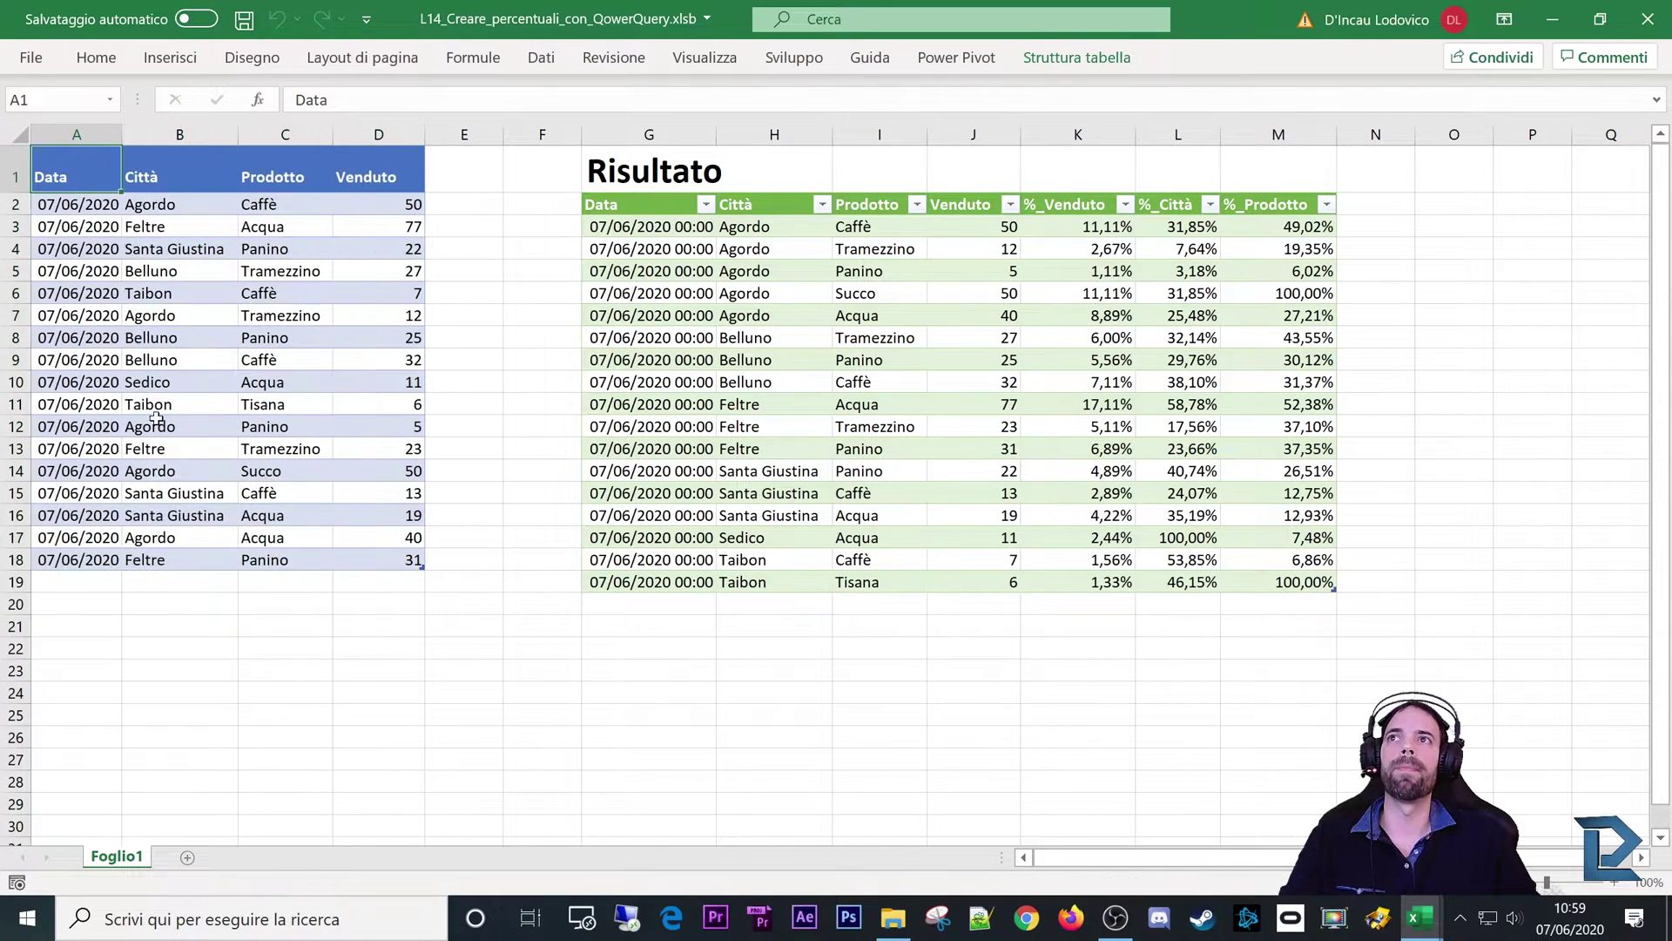
left_click(544, 59)
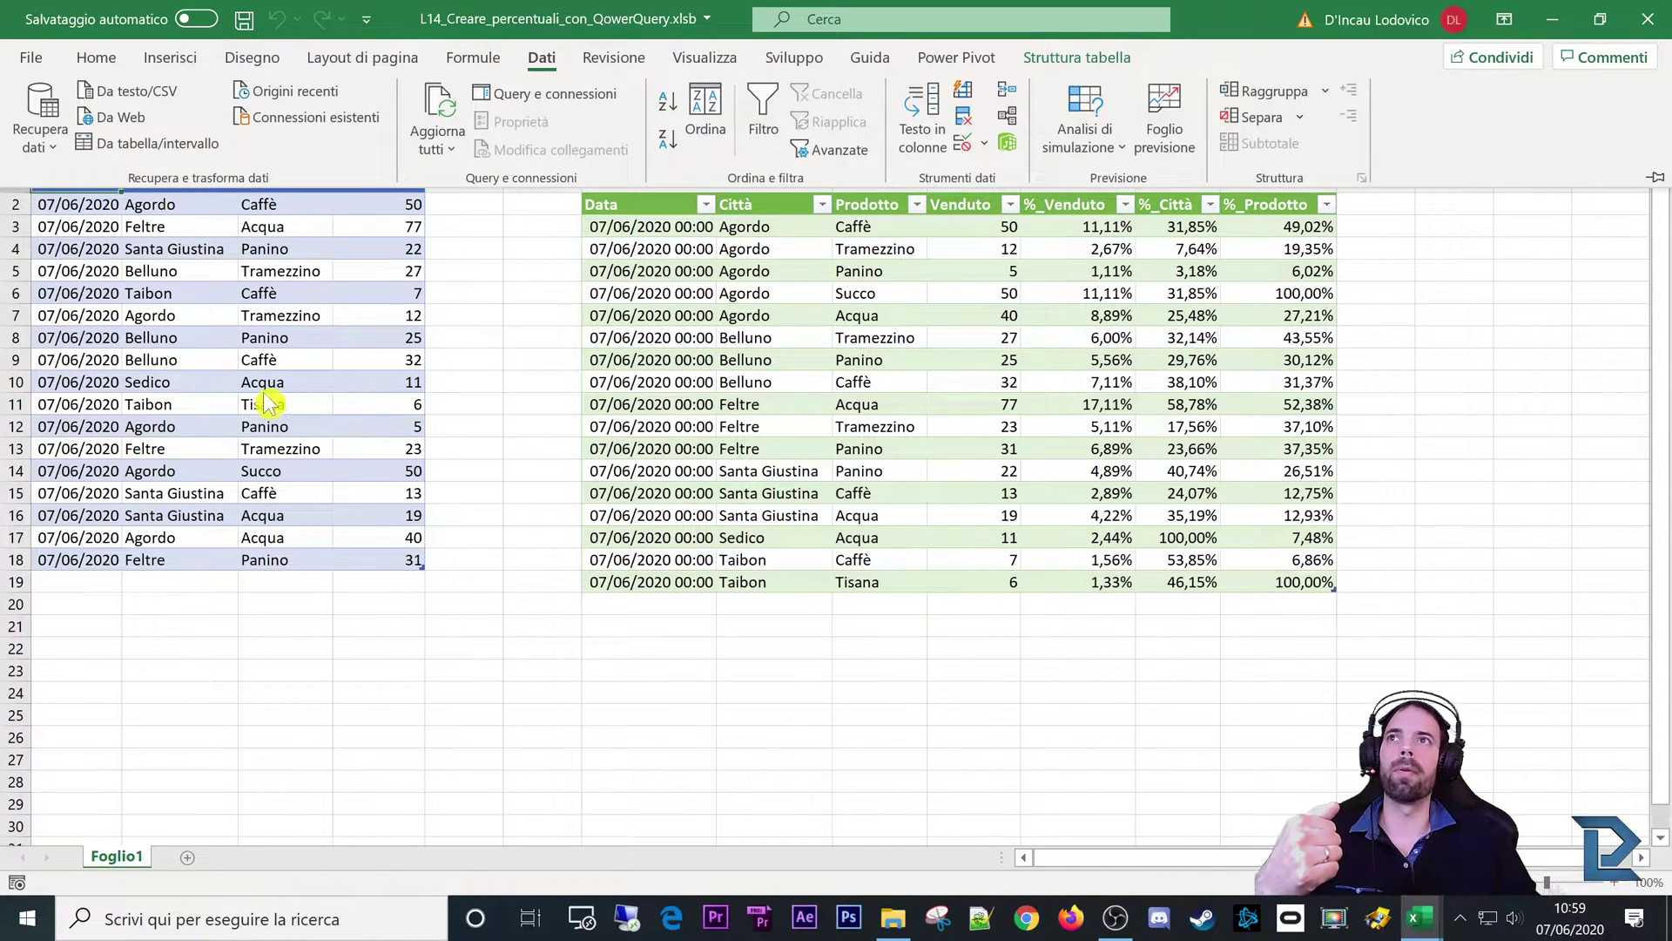
left_click(827, 357)
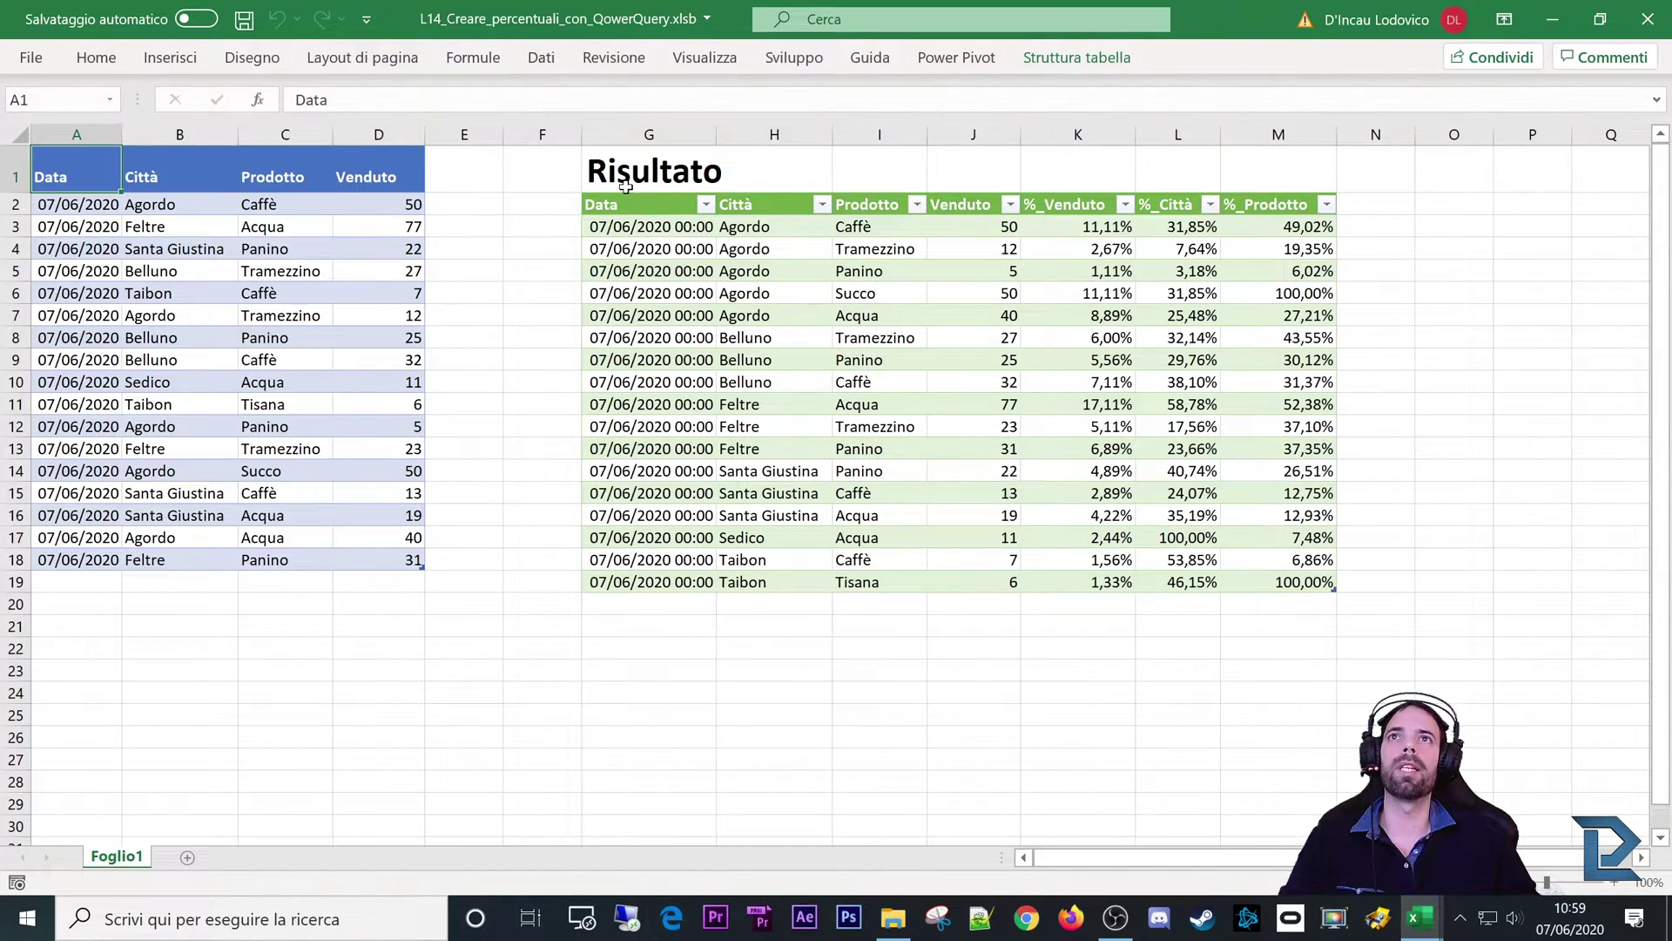
left_click_drag(607, 205, 1310, 570)
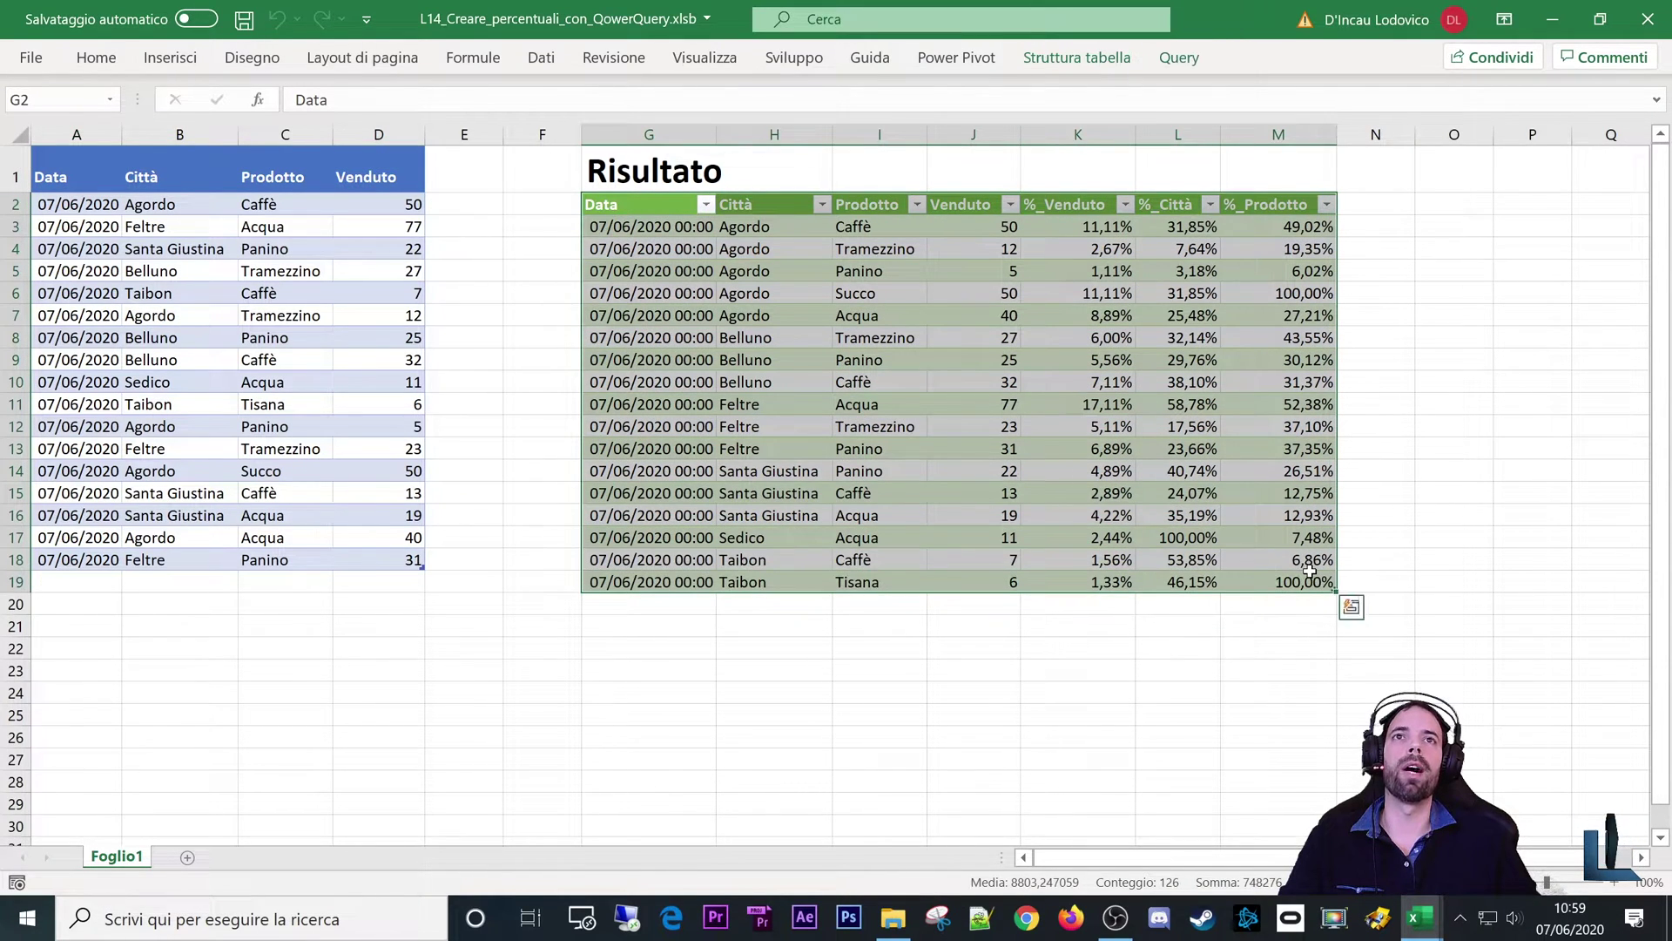
left_click(954, 607)
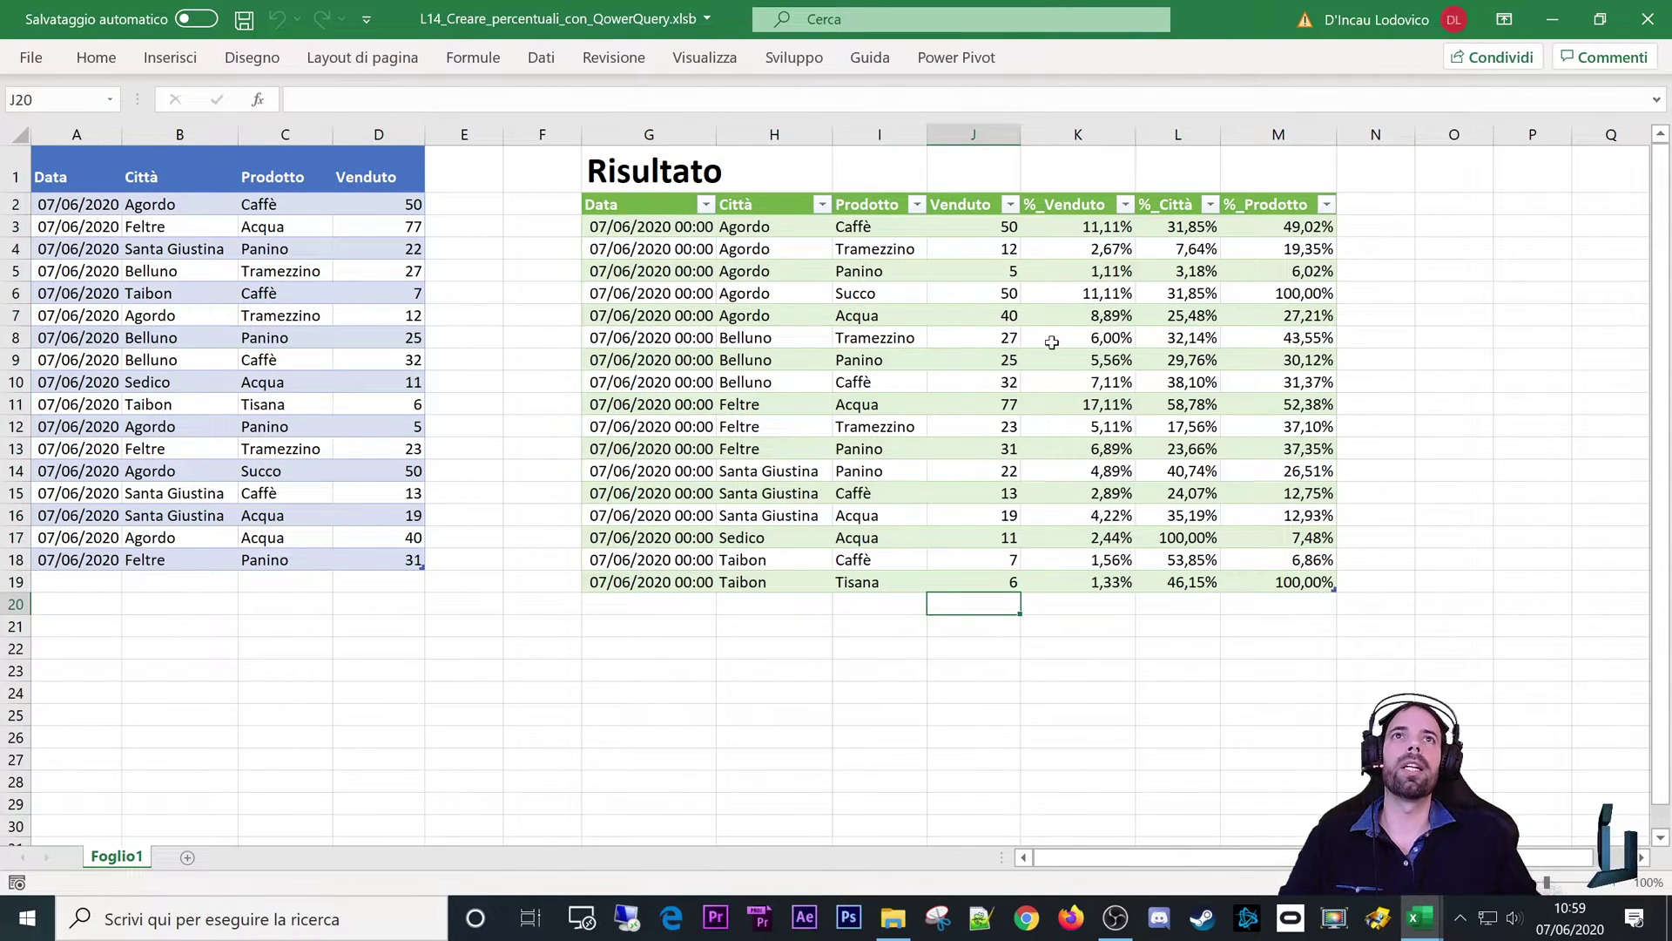
left_click_drag(1085, 209, 1287, 577)
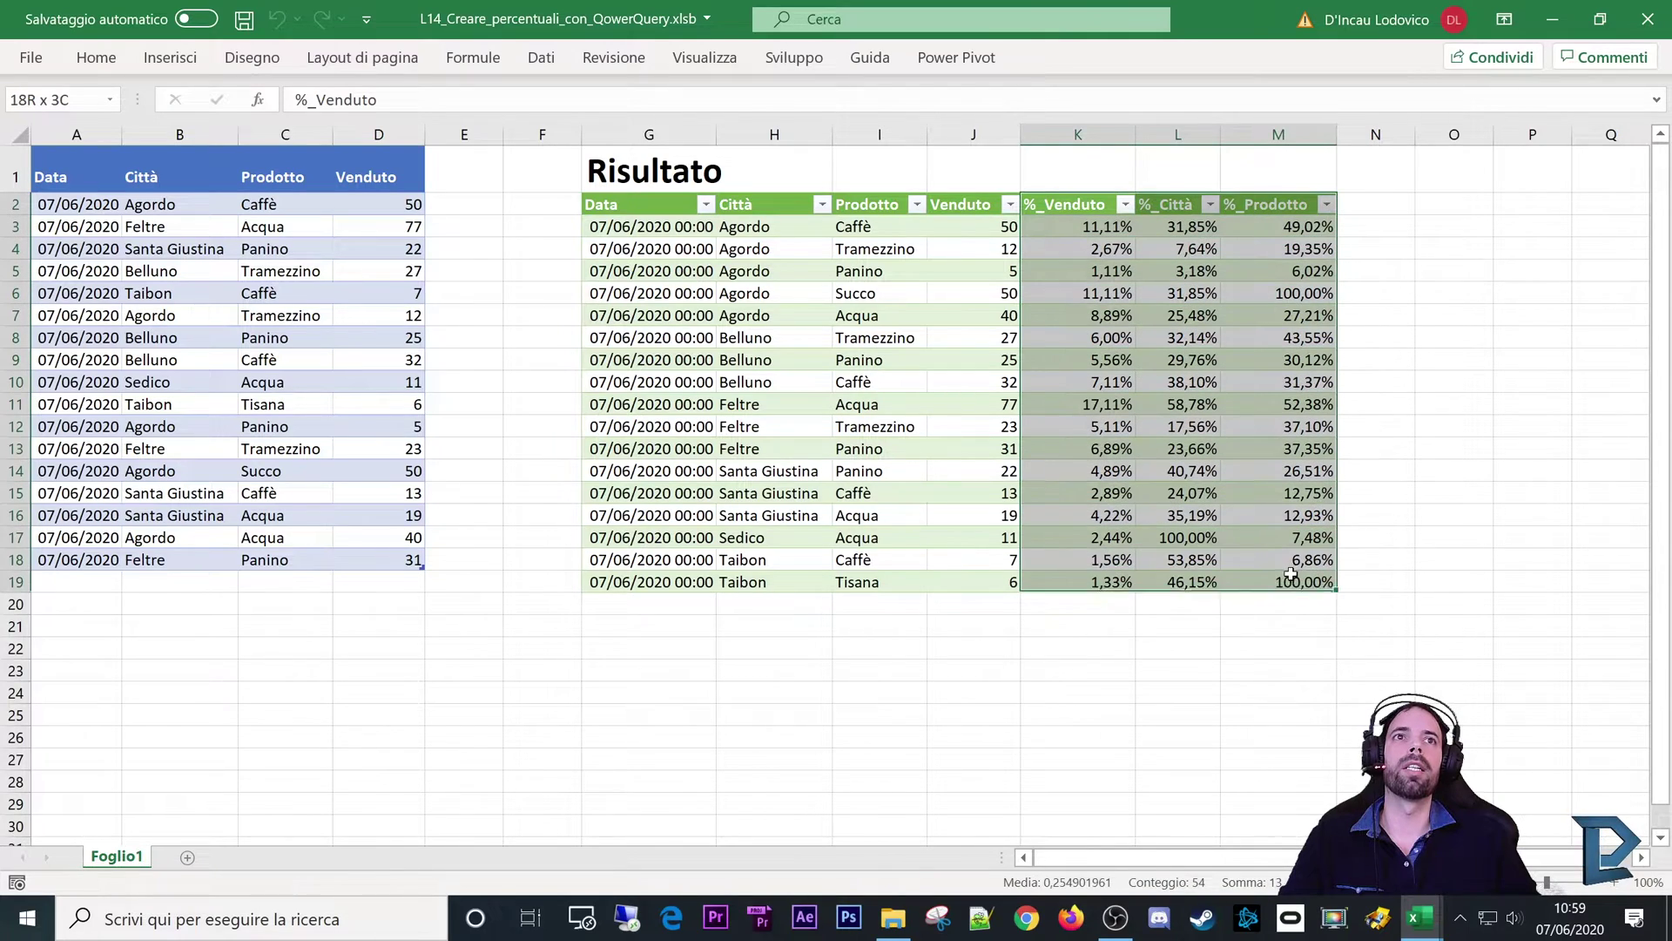
left_click(899, 339)
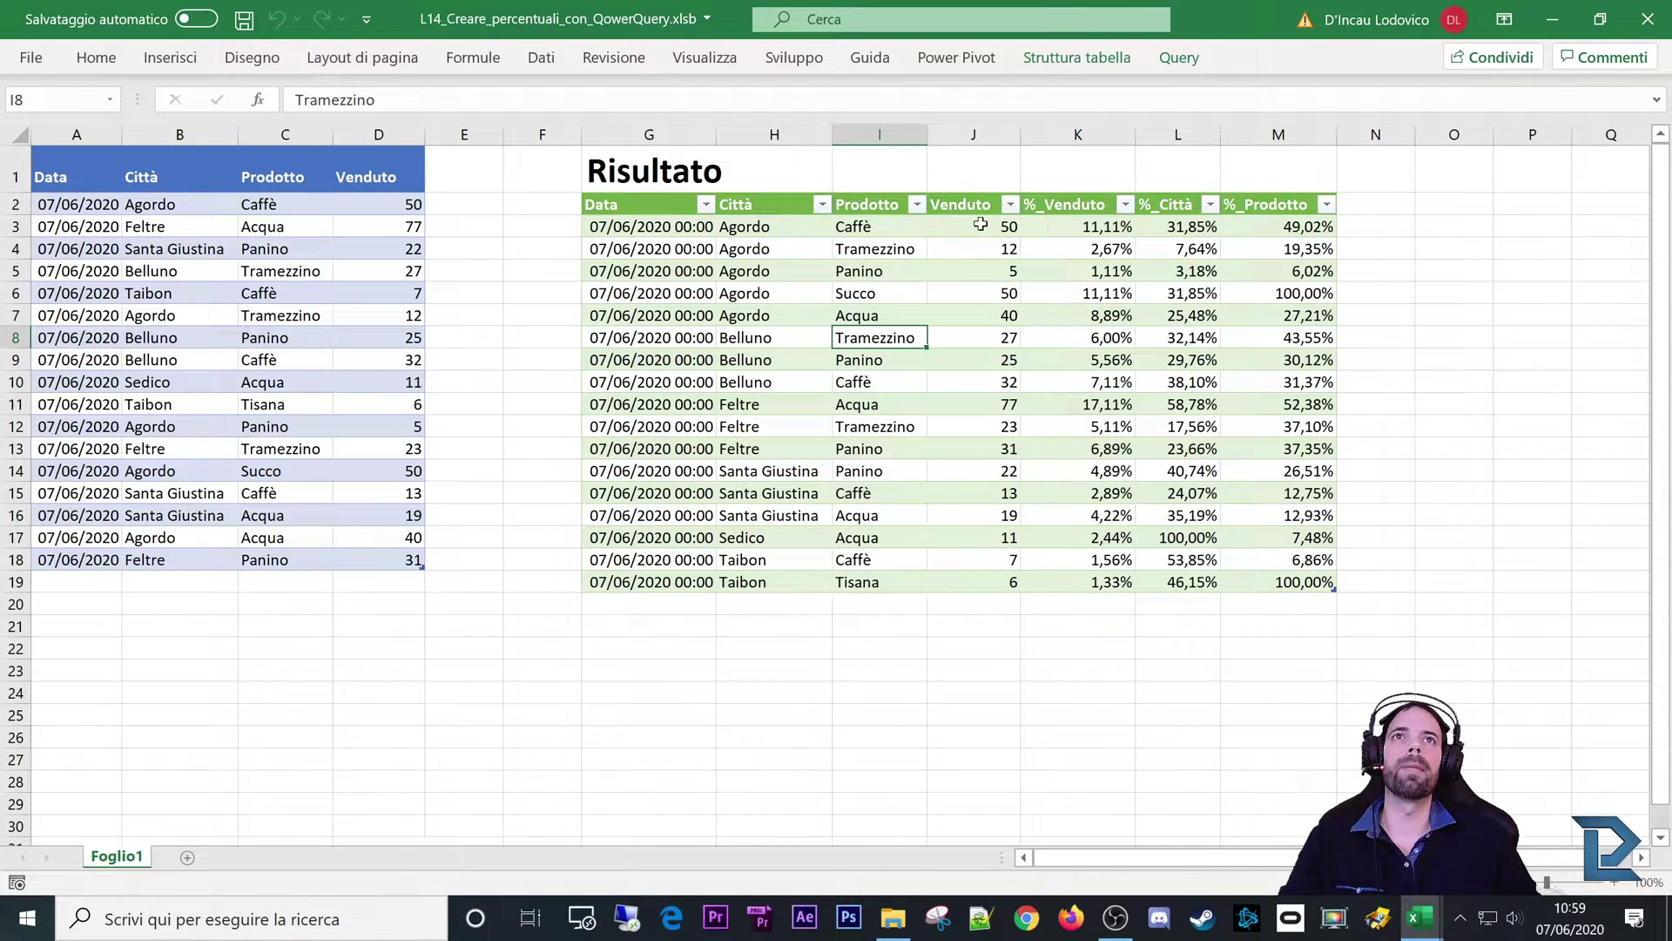
left_click_drag(1051, 225, 1075, 575)
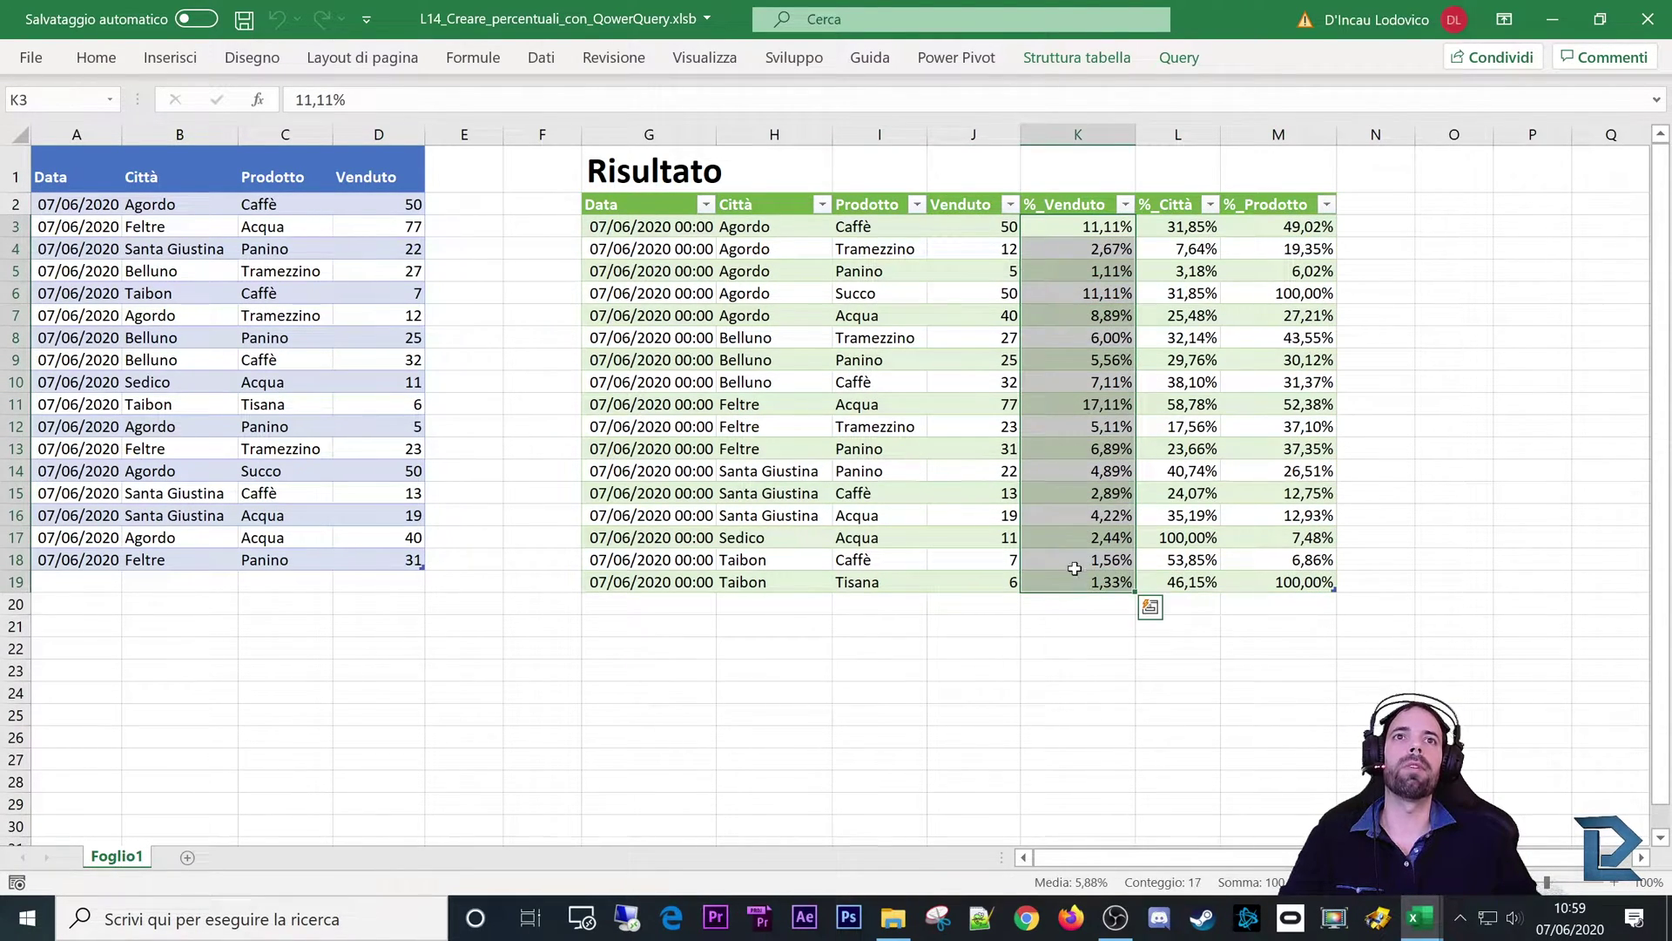
left_click_drag(964, 233, 993, 582)
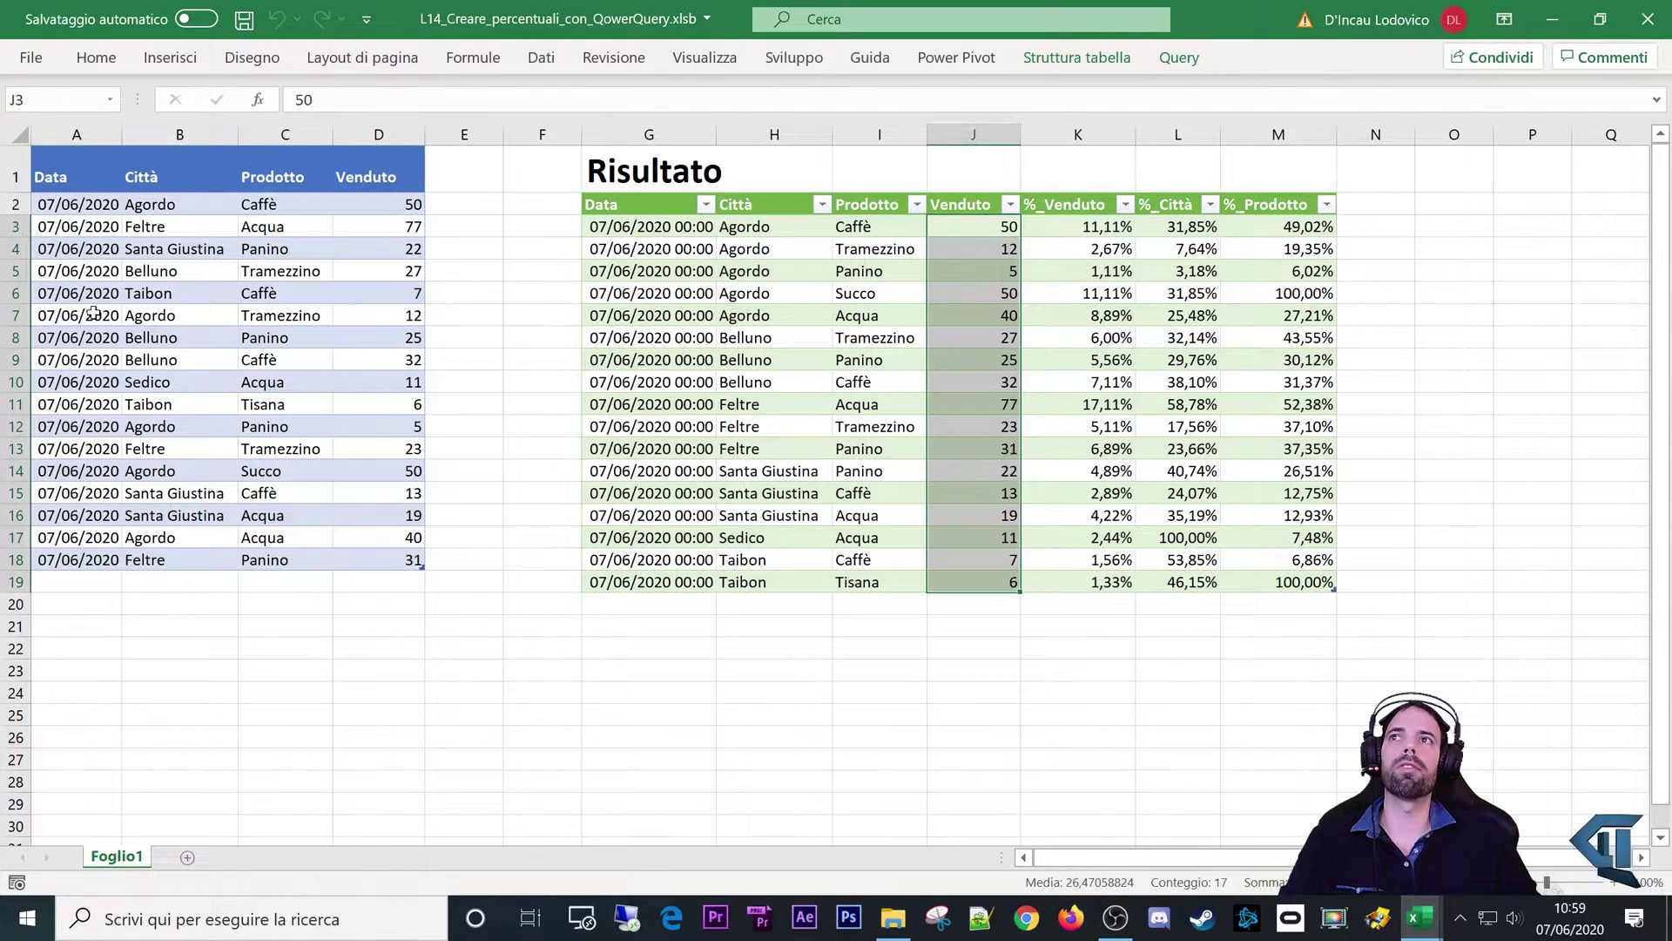
left_click_drag(961, 227, 958, 588)
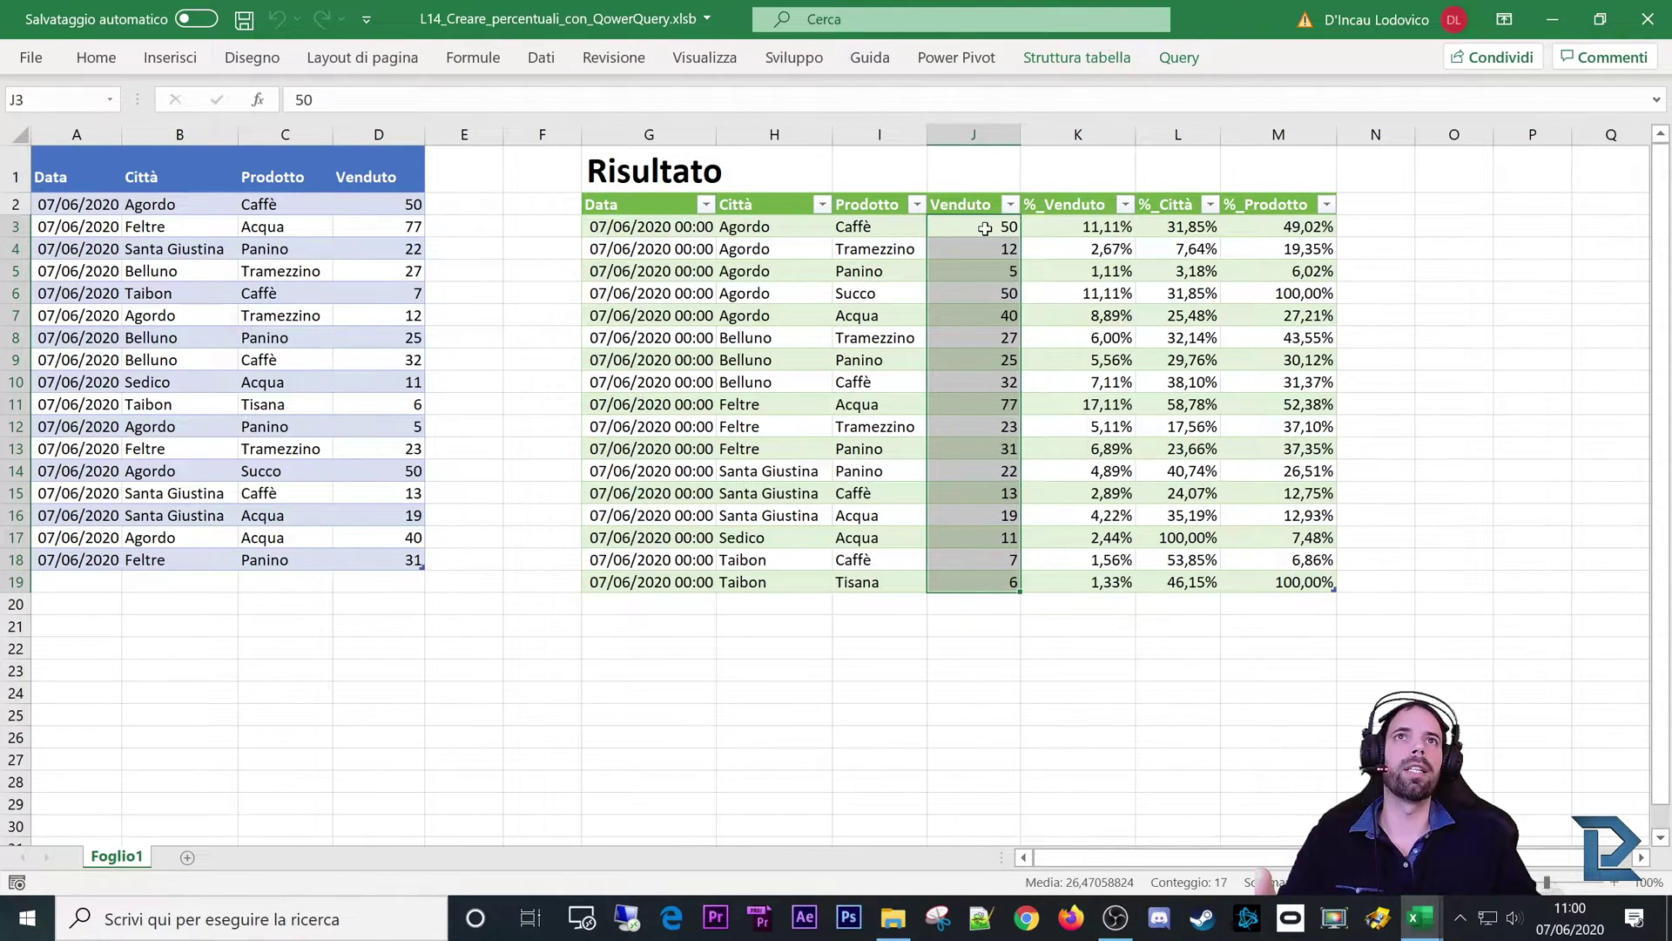
left_click_drag(1068, 224, 1081, 591)
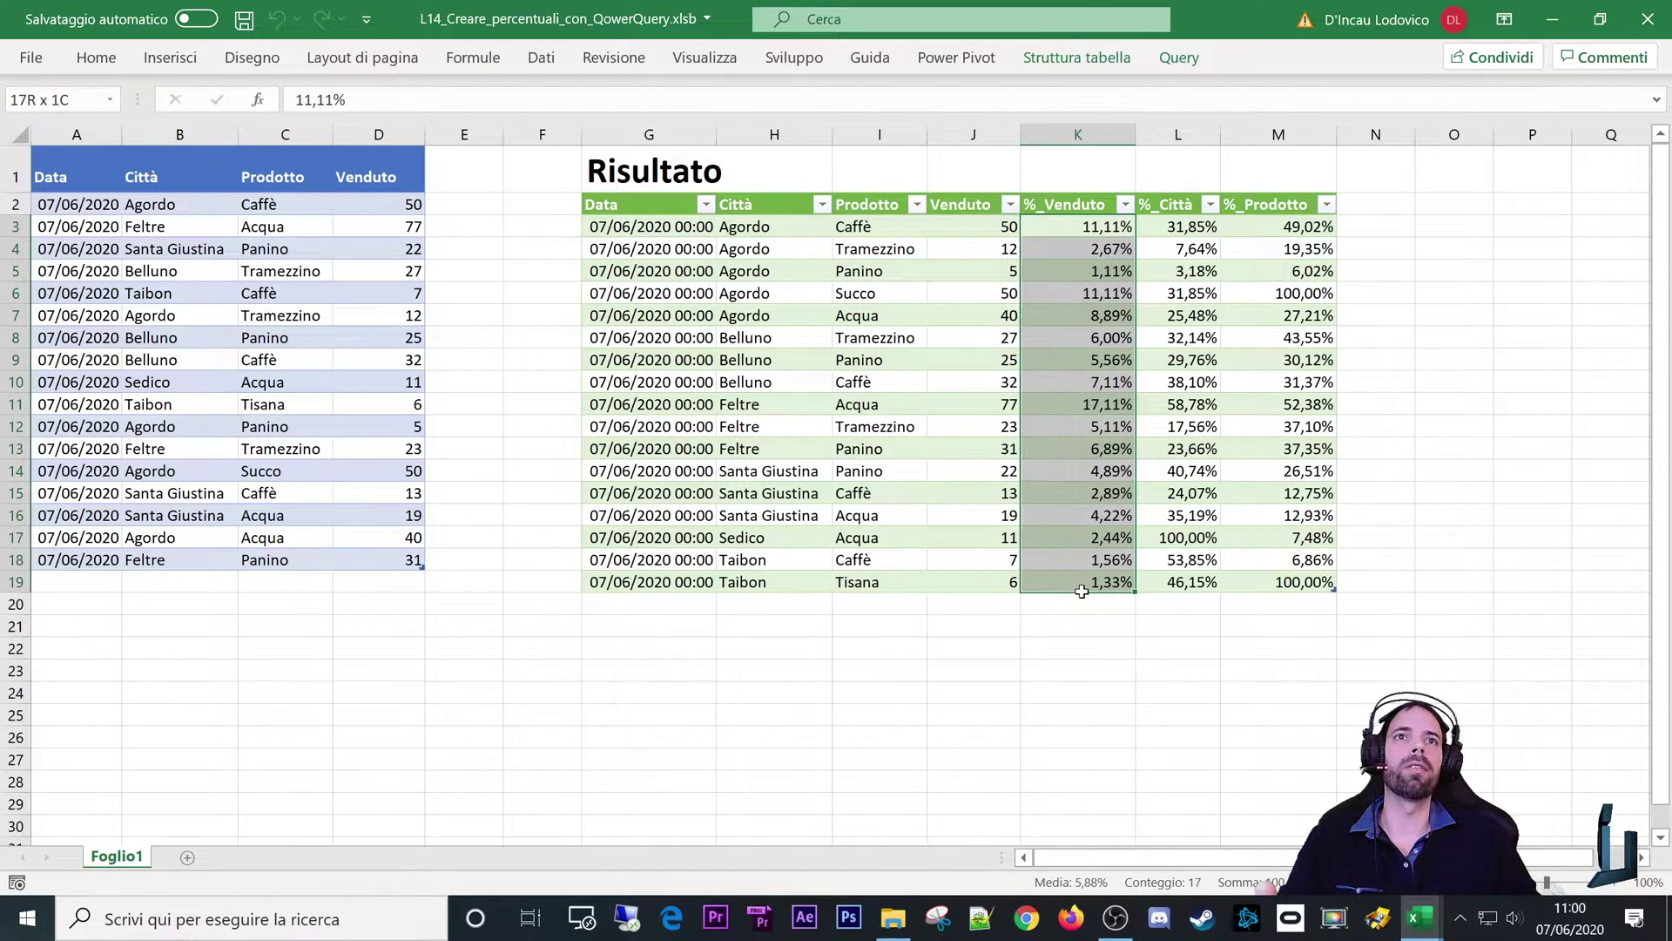
left_click_drag(1073, 210, 1075, 585)
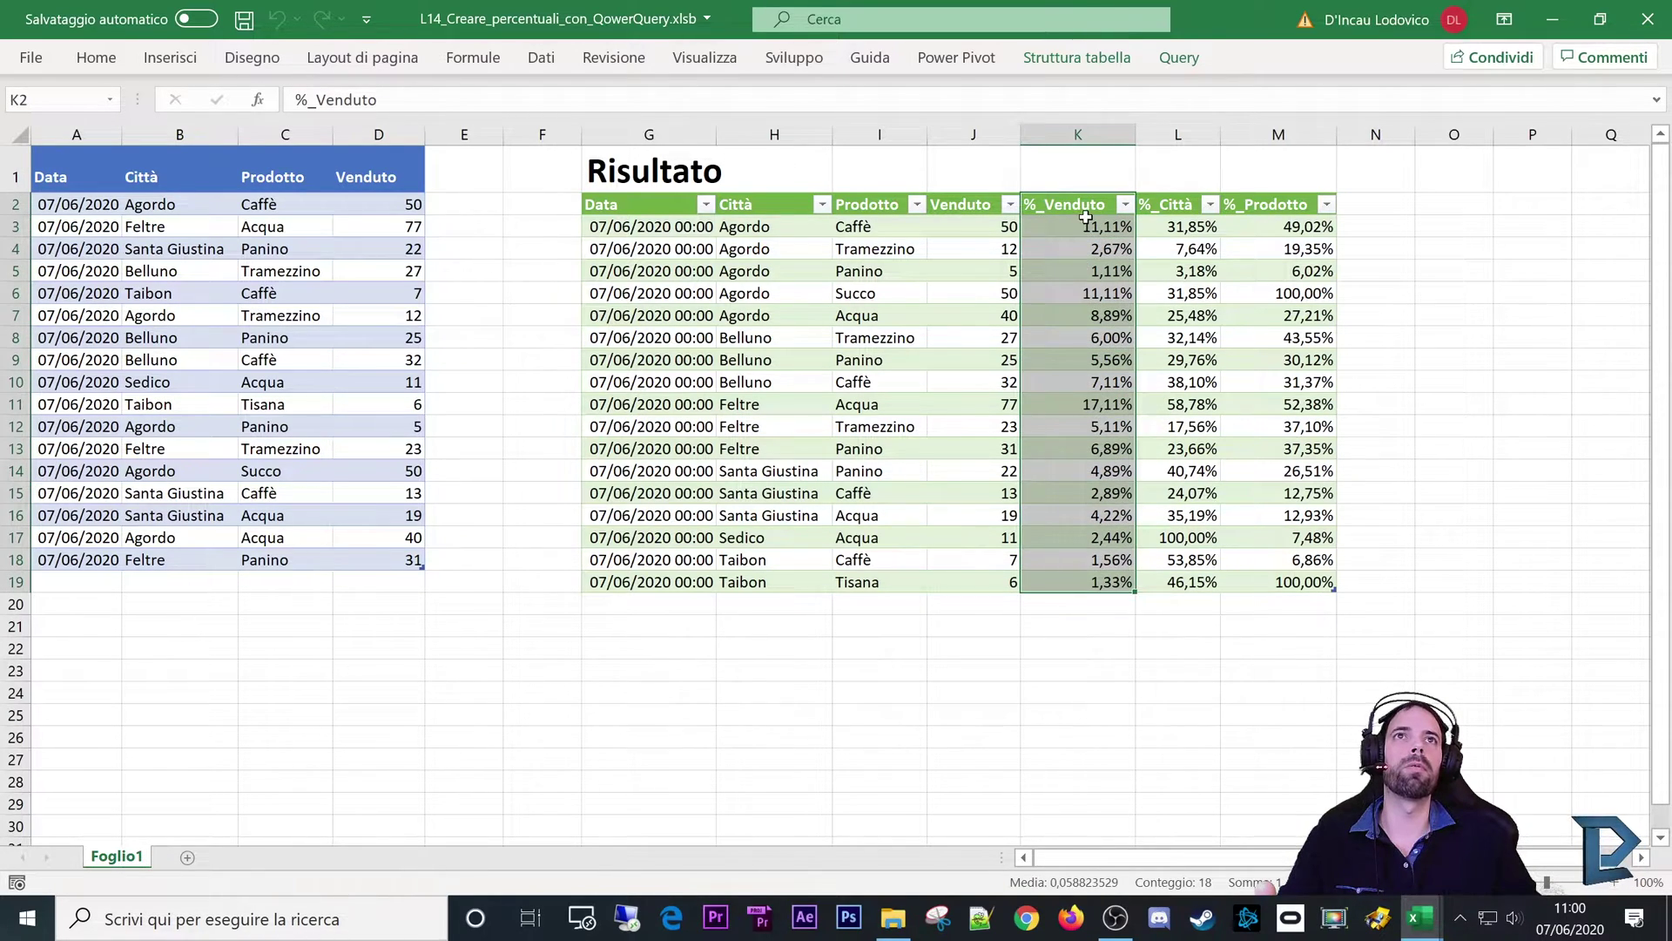
left_click_drag(1086, 217, 1103, 582)
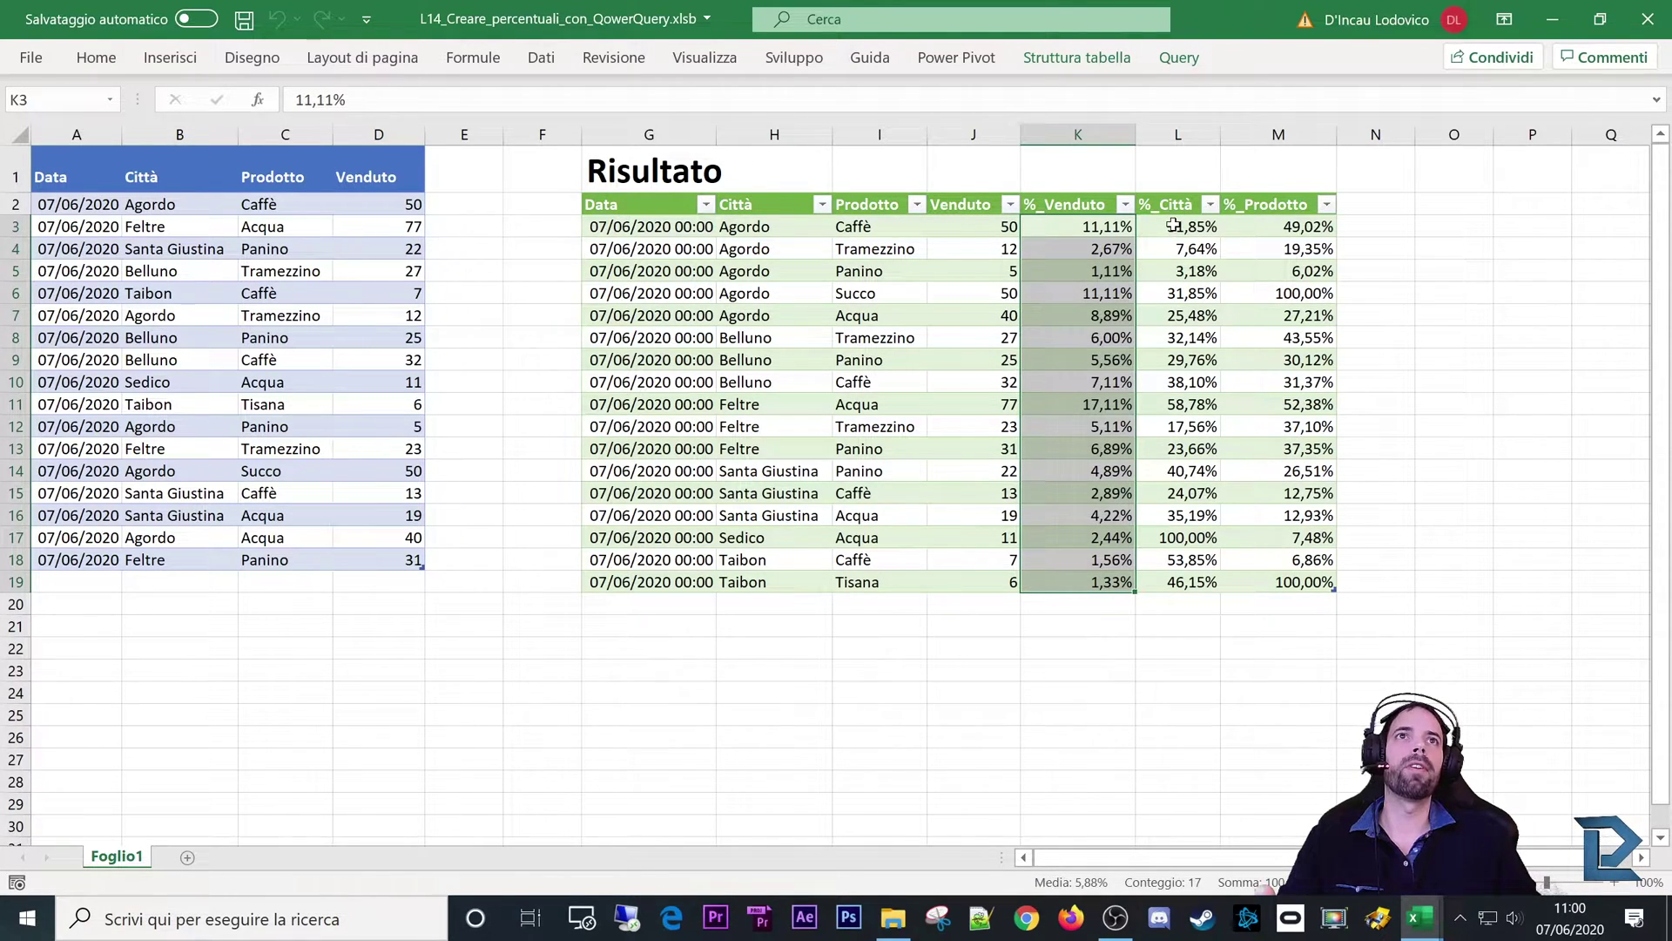
left_click_drag(1173, 226, 1185, 315)
left_click_drag(774, 225, 787, 314)
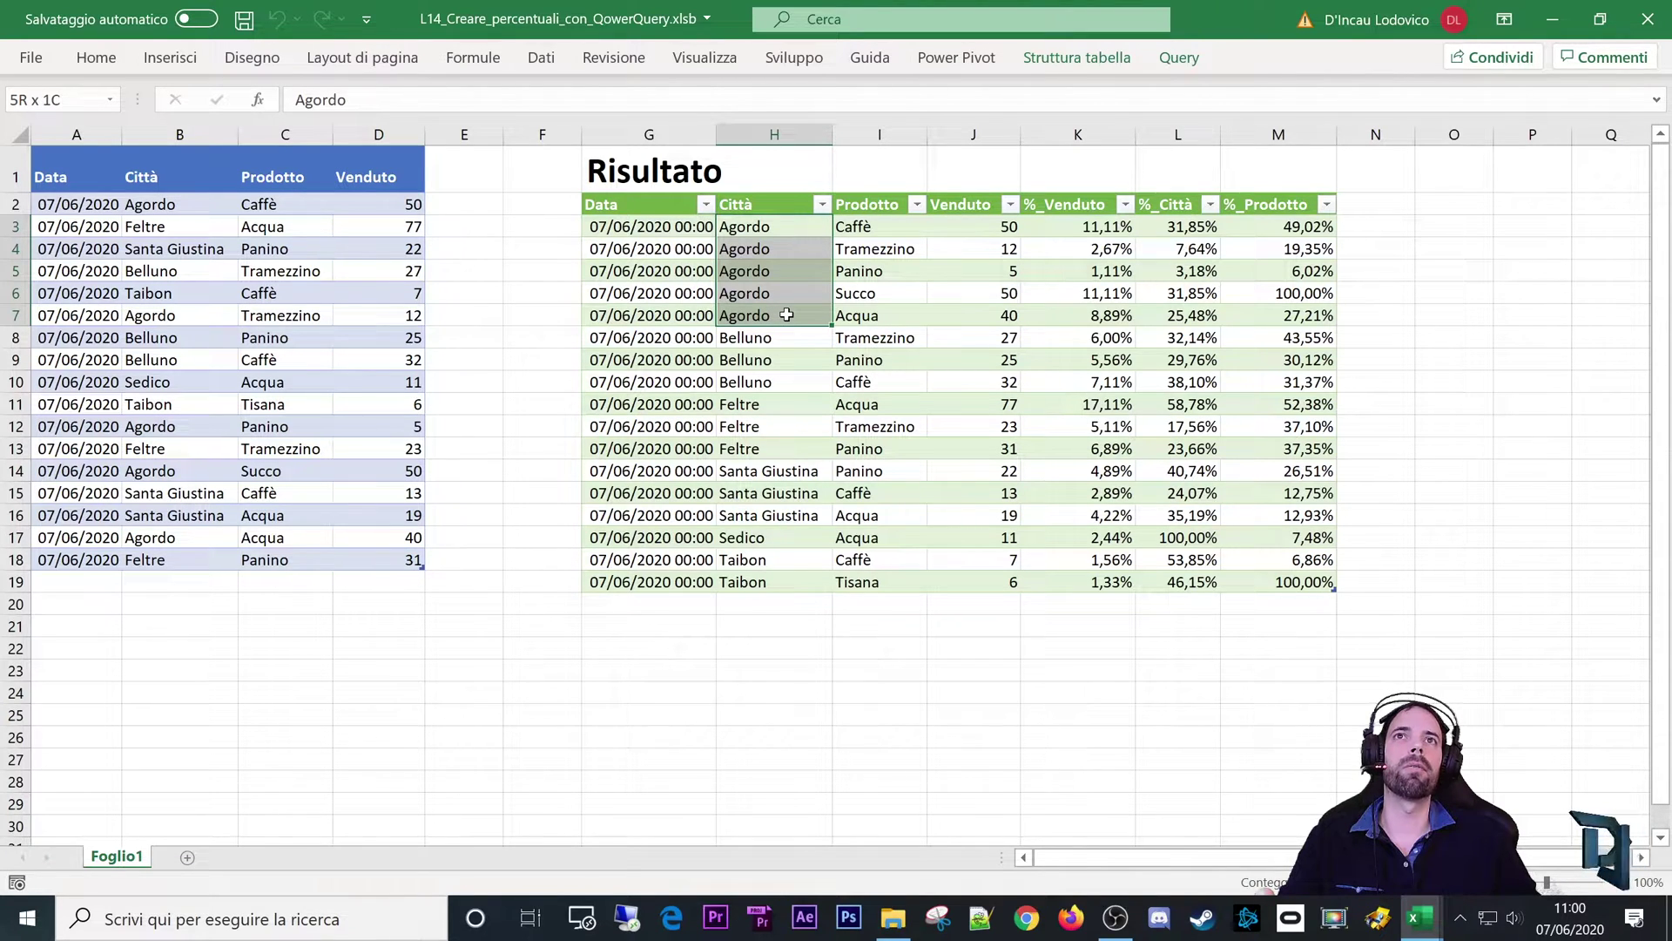
left_click_drag(876, 226, 881, 318)
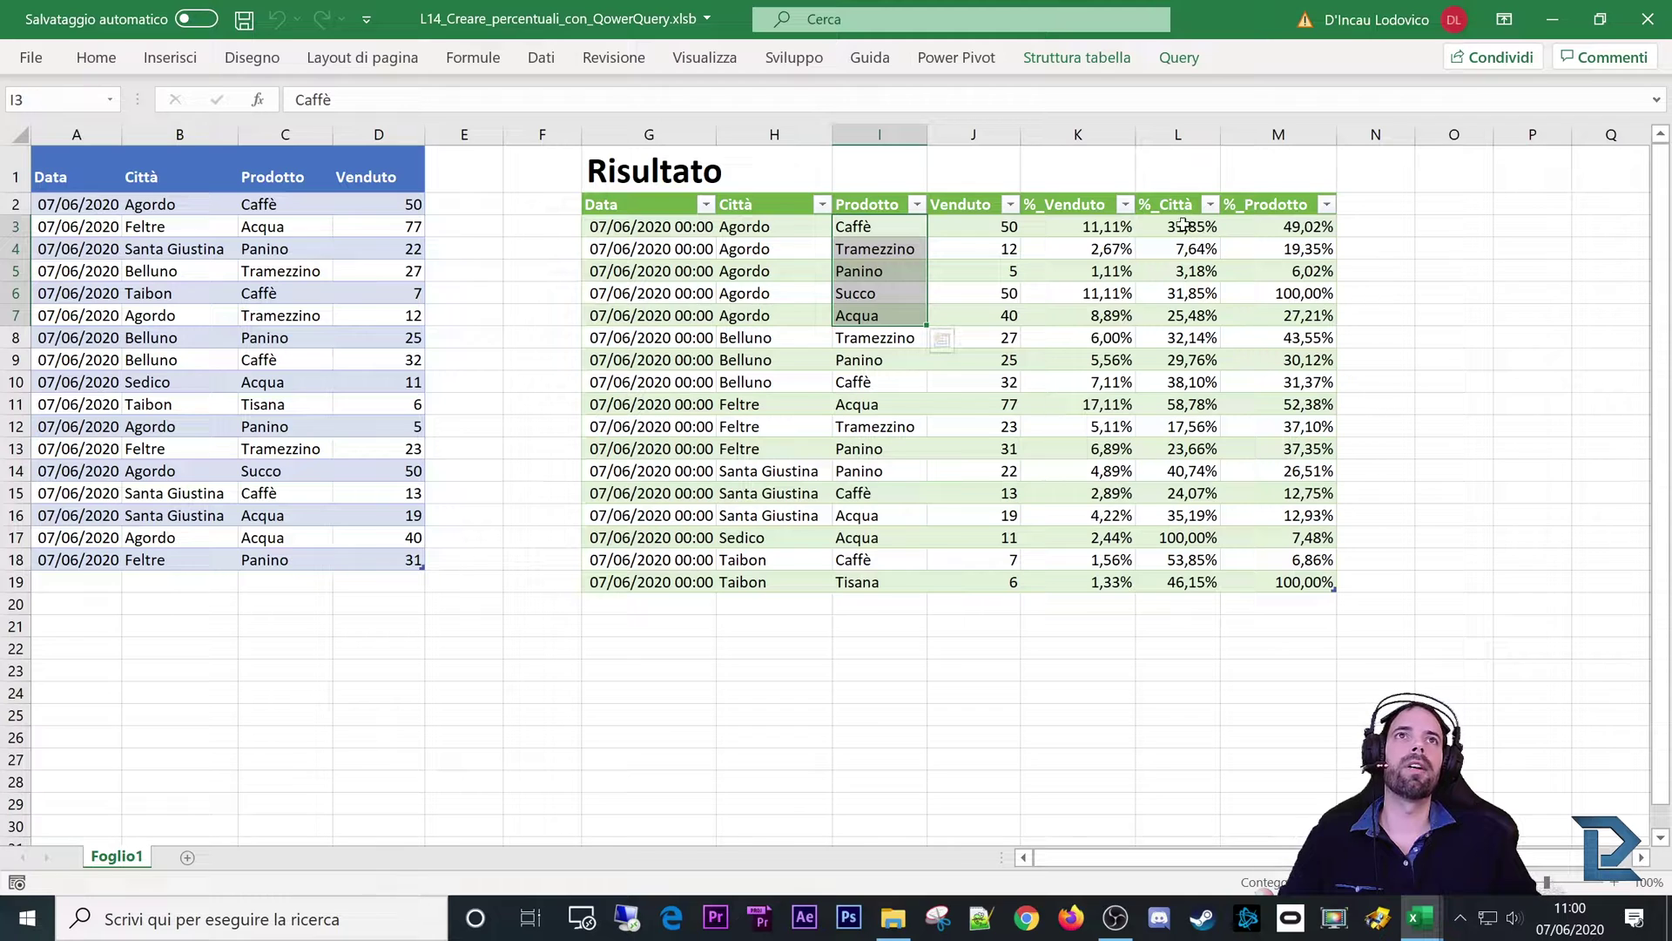
left_click_drag(1184, 225, 1190, 304)
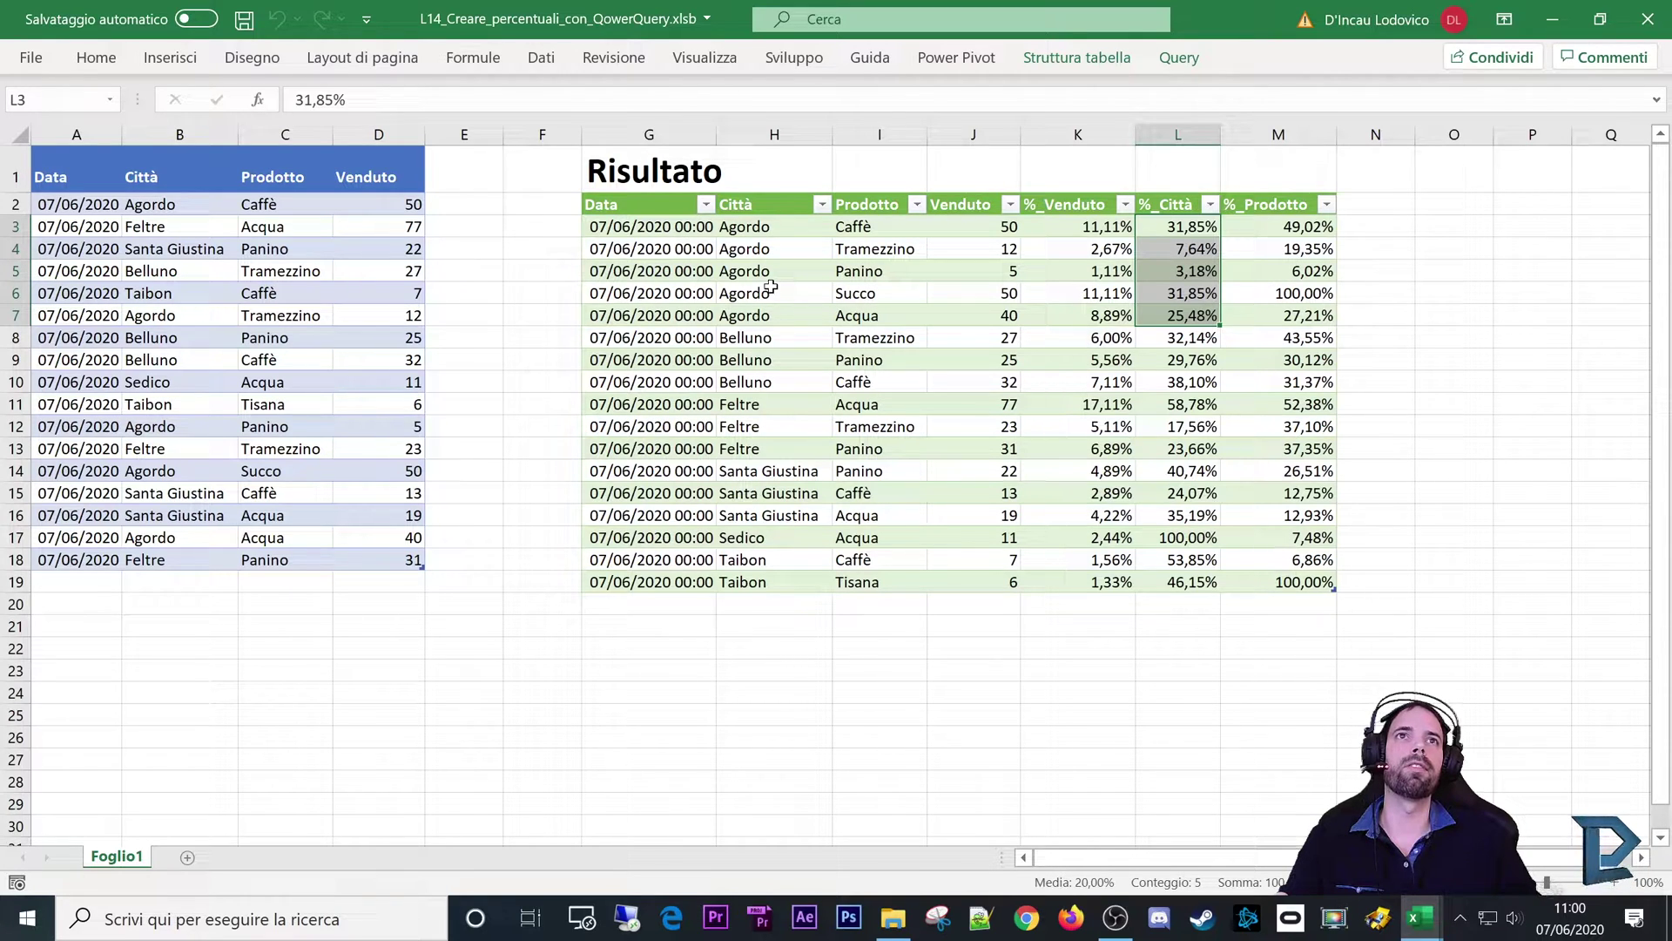
left_click_drag(1186, 226, 1195, 315)
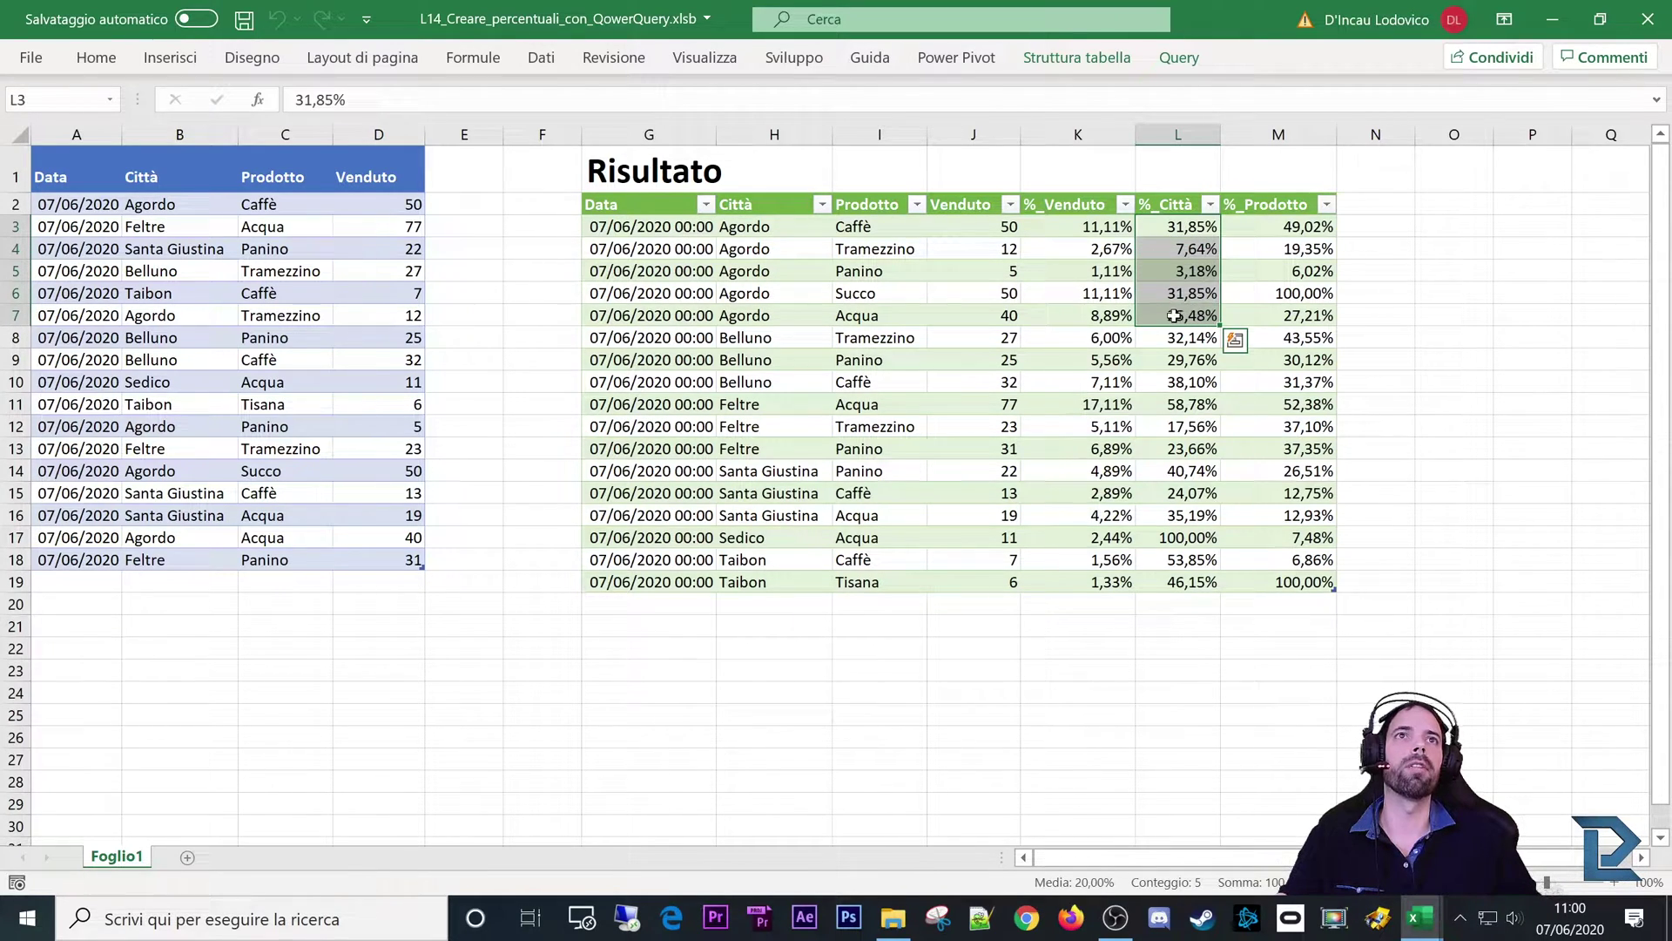
left_click_drag(1290, 227, 1300, 320)
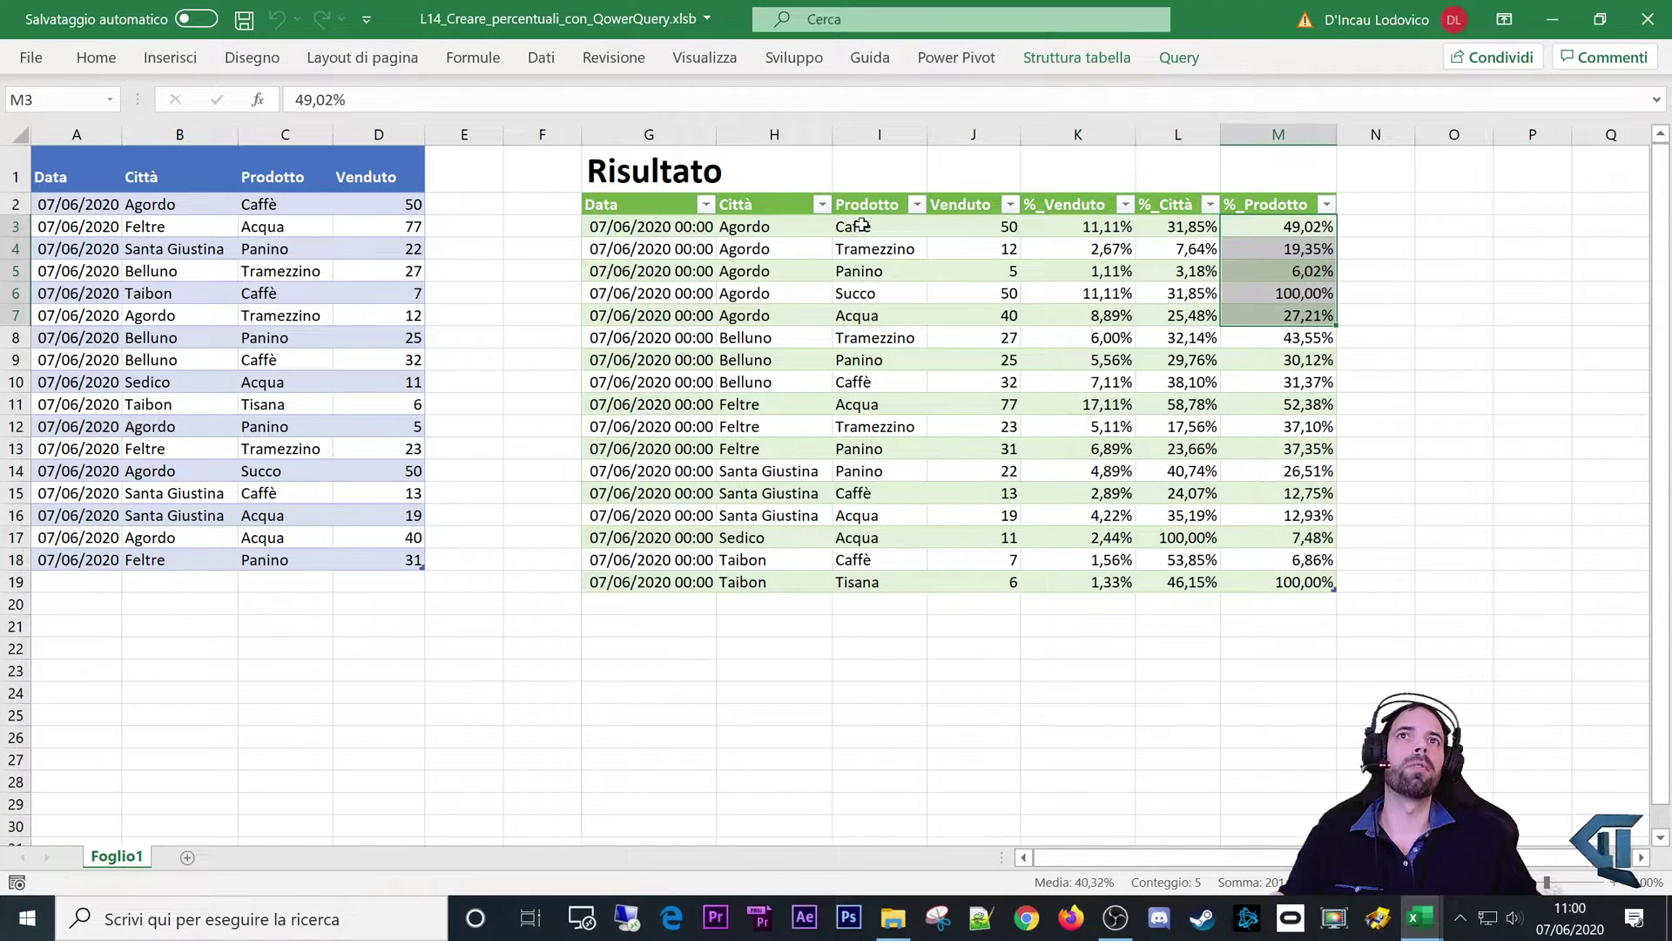
left_click_drag(862, 226, 871, 582)
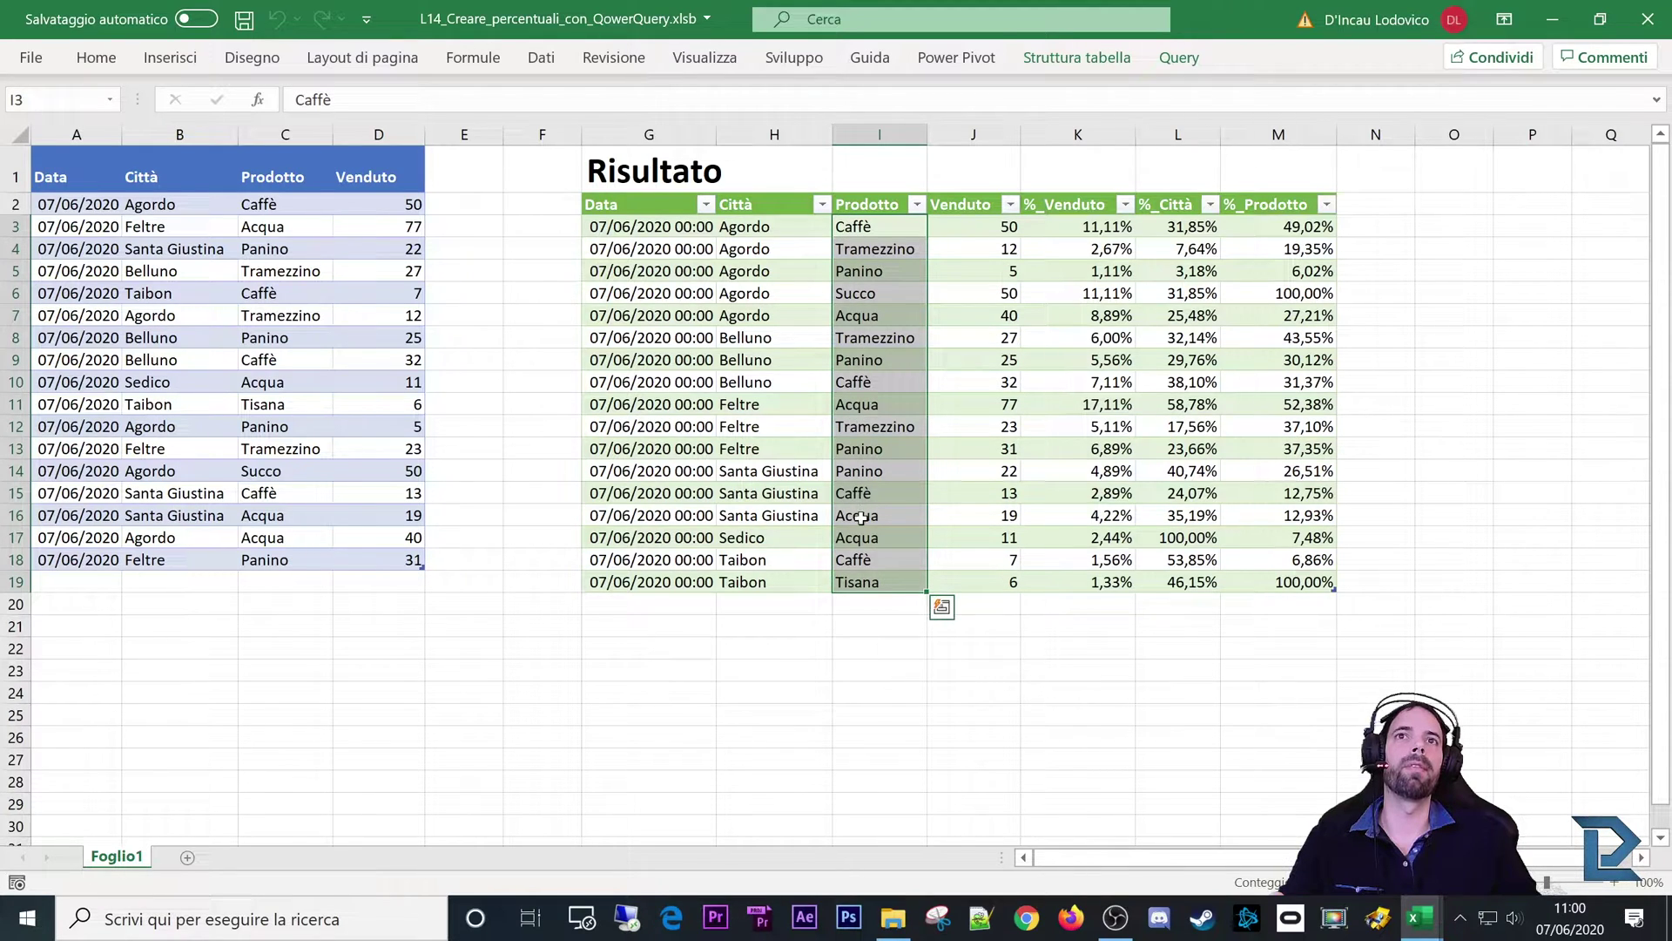
left_click_drag(1275, 225, 1276, 581)
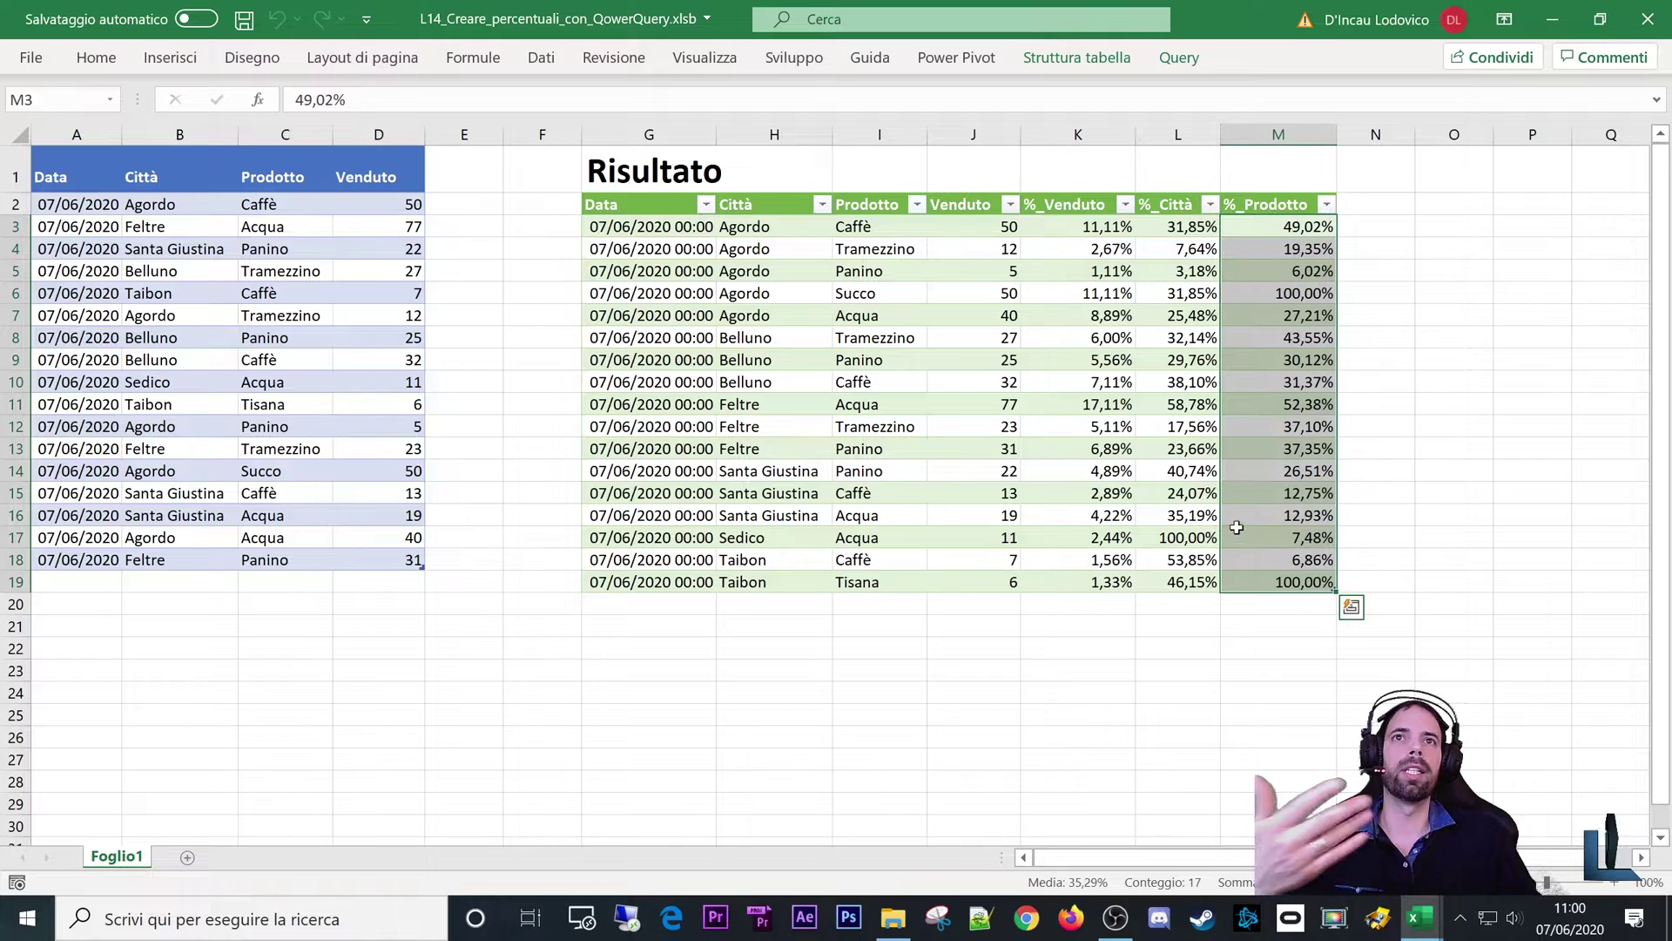
left_click_drag(861, 229, 857, 582)
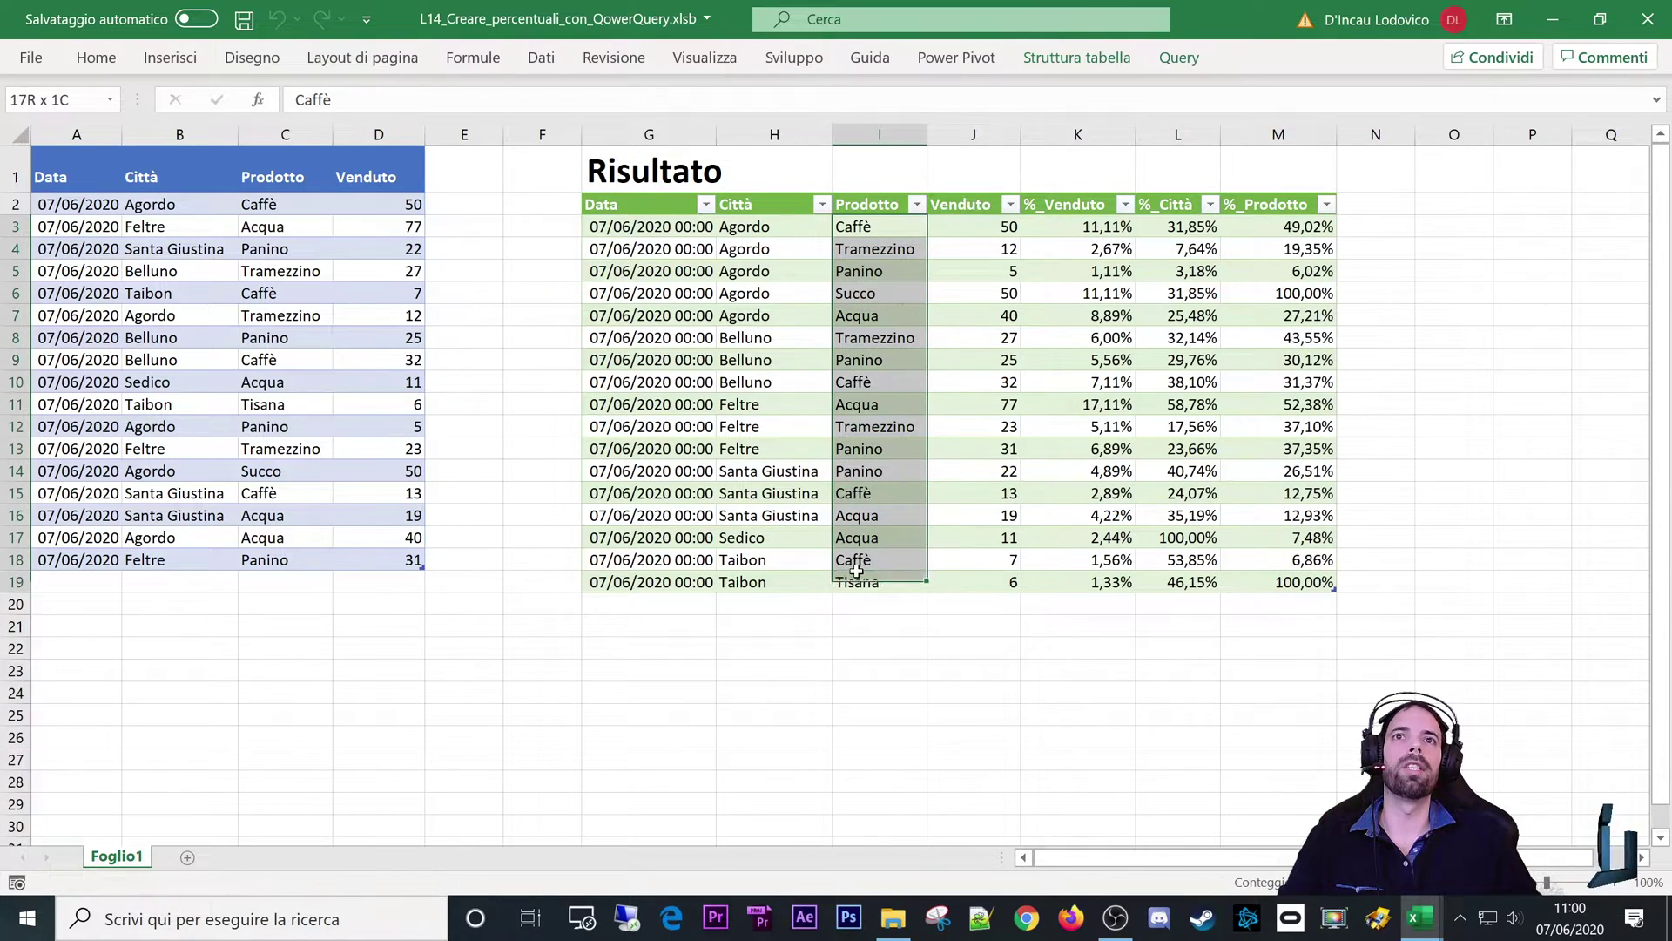
left_click(620, 203)
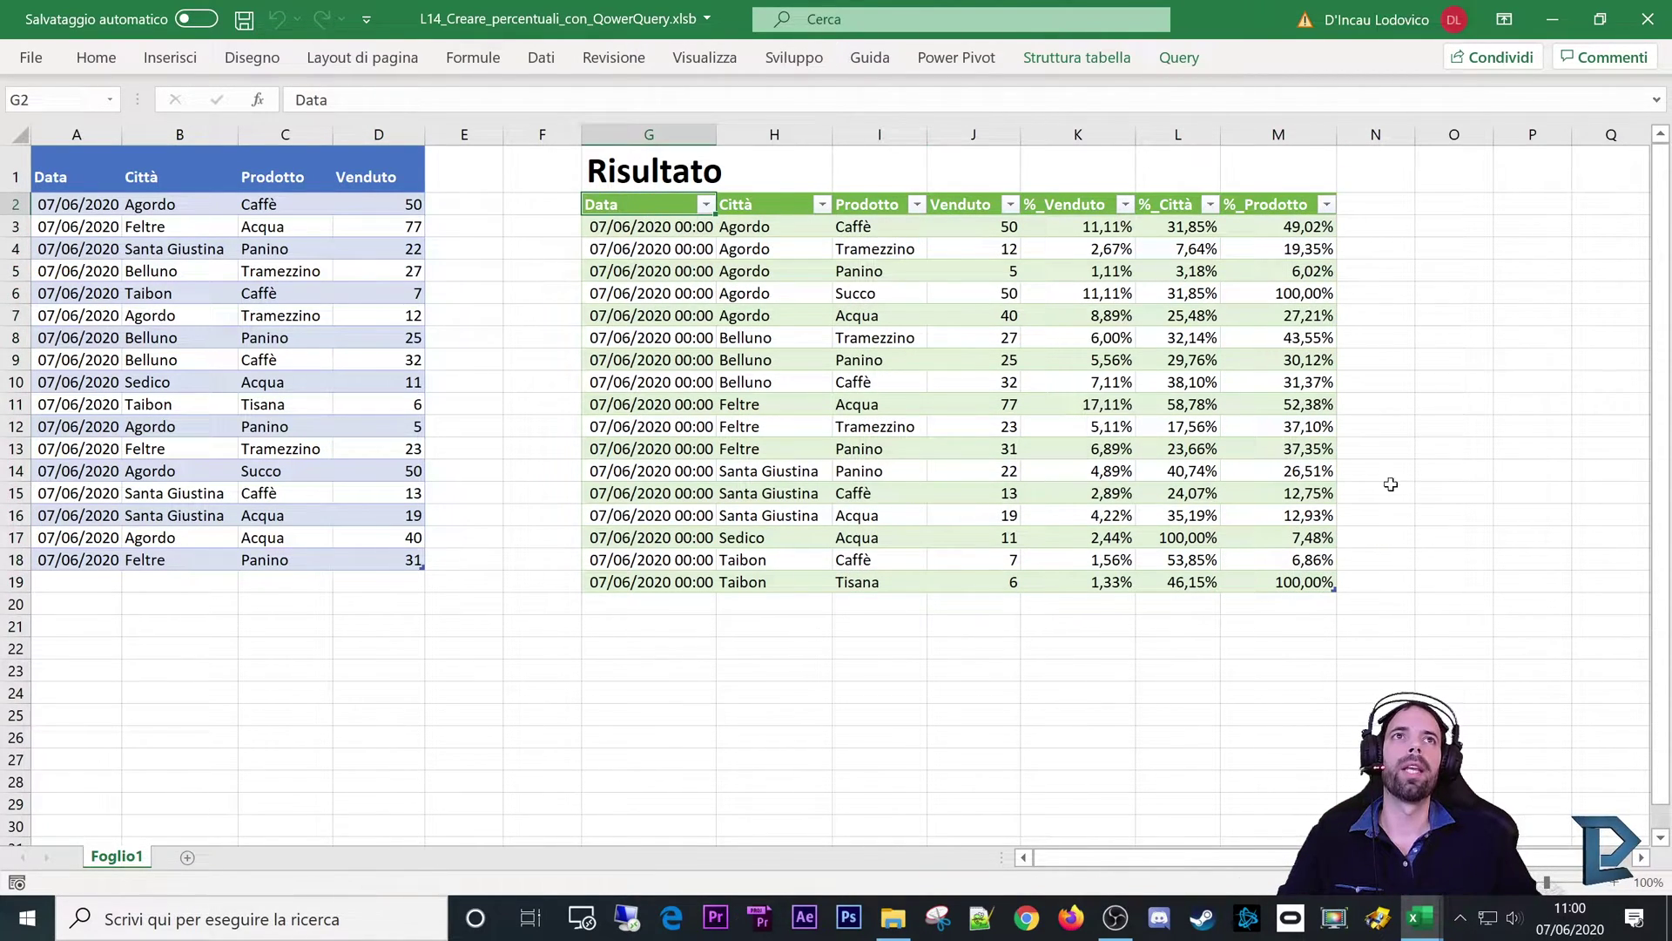
Step: Launch the Power Query Editor from Recupera dati and maximize its window
left_click(538, 71)
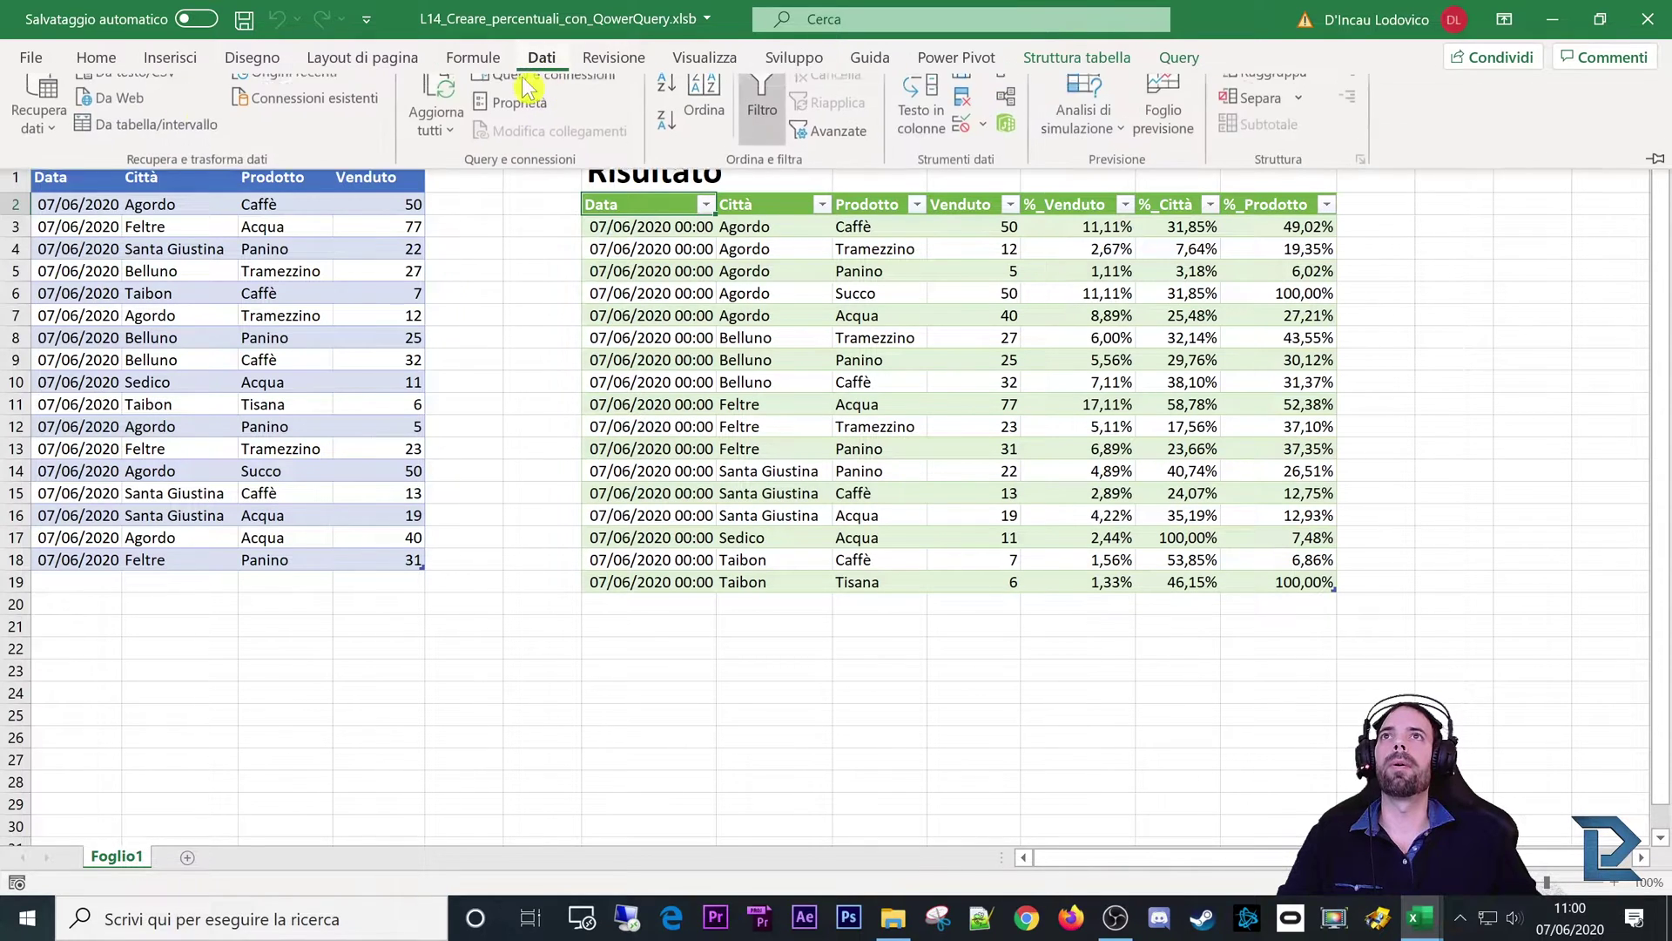
left_click(40, 131)
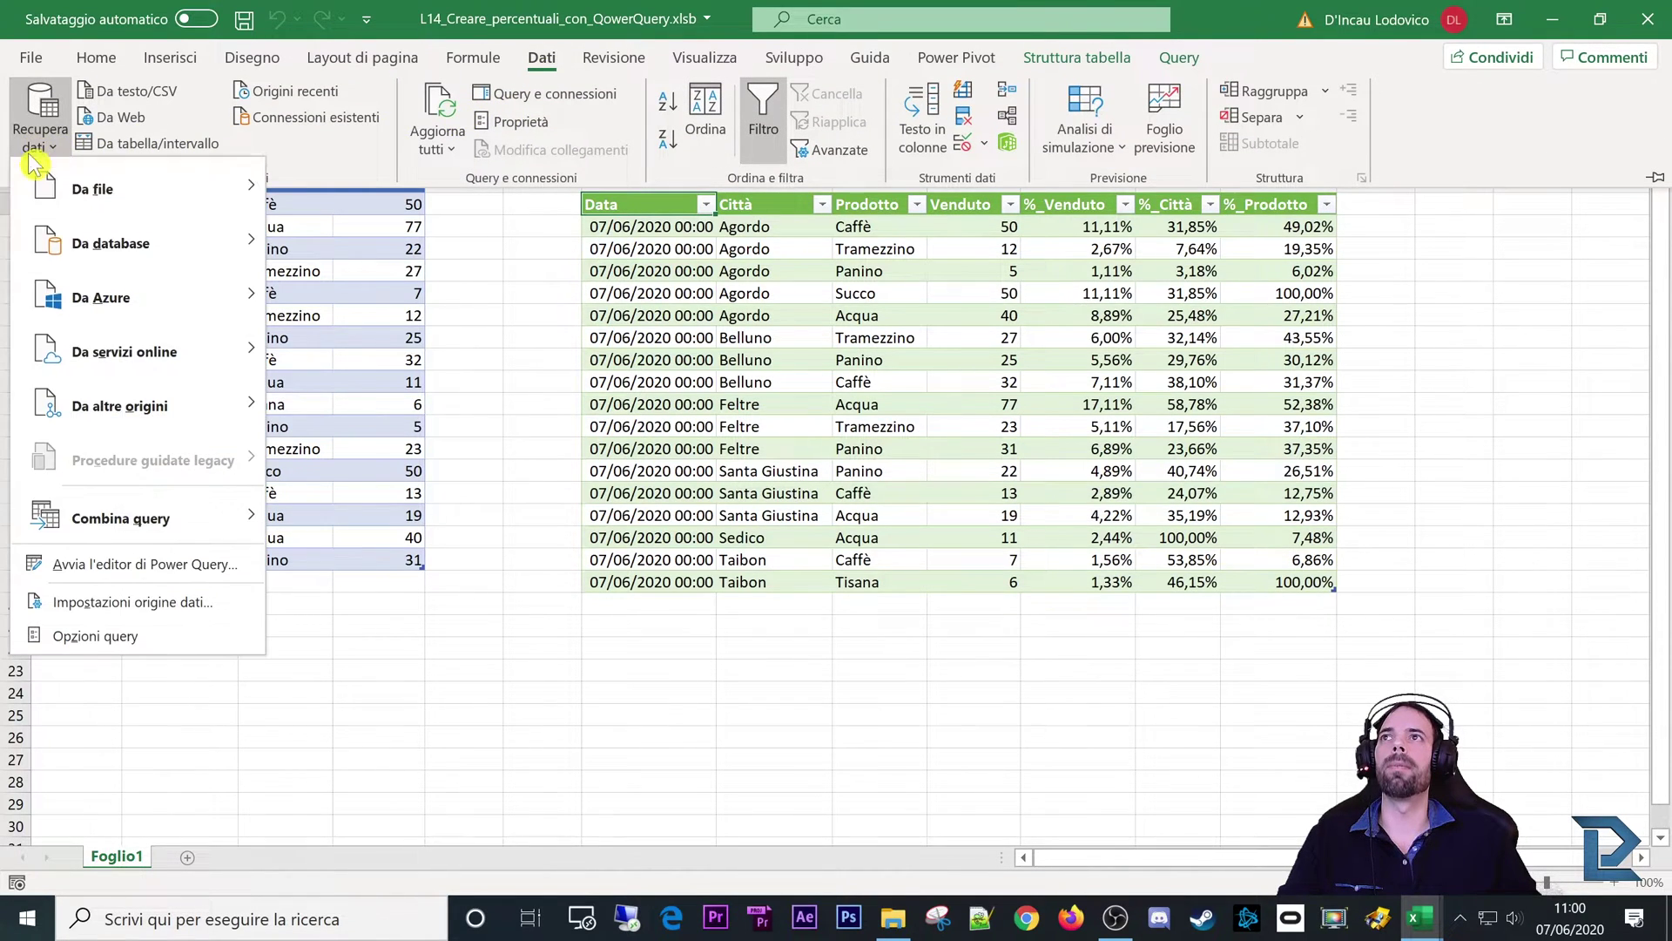
left_click(130, 562)
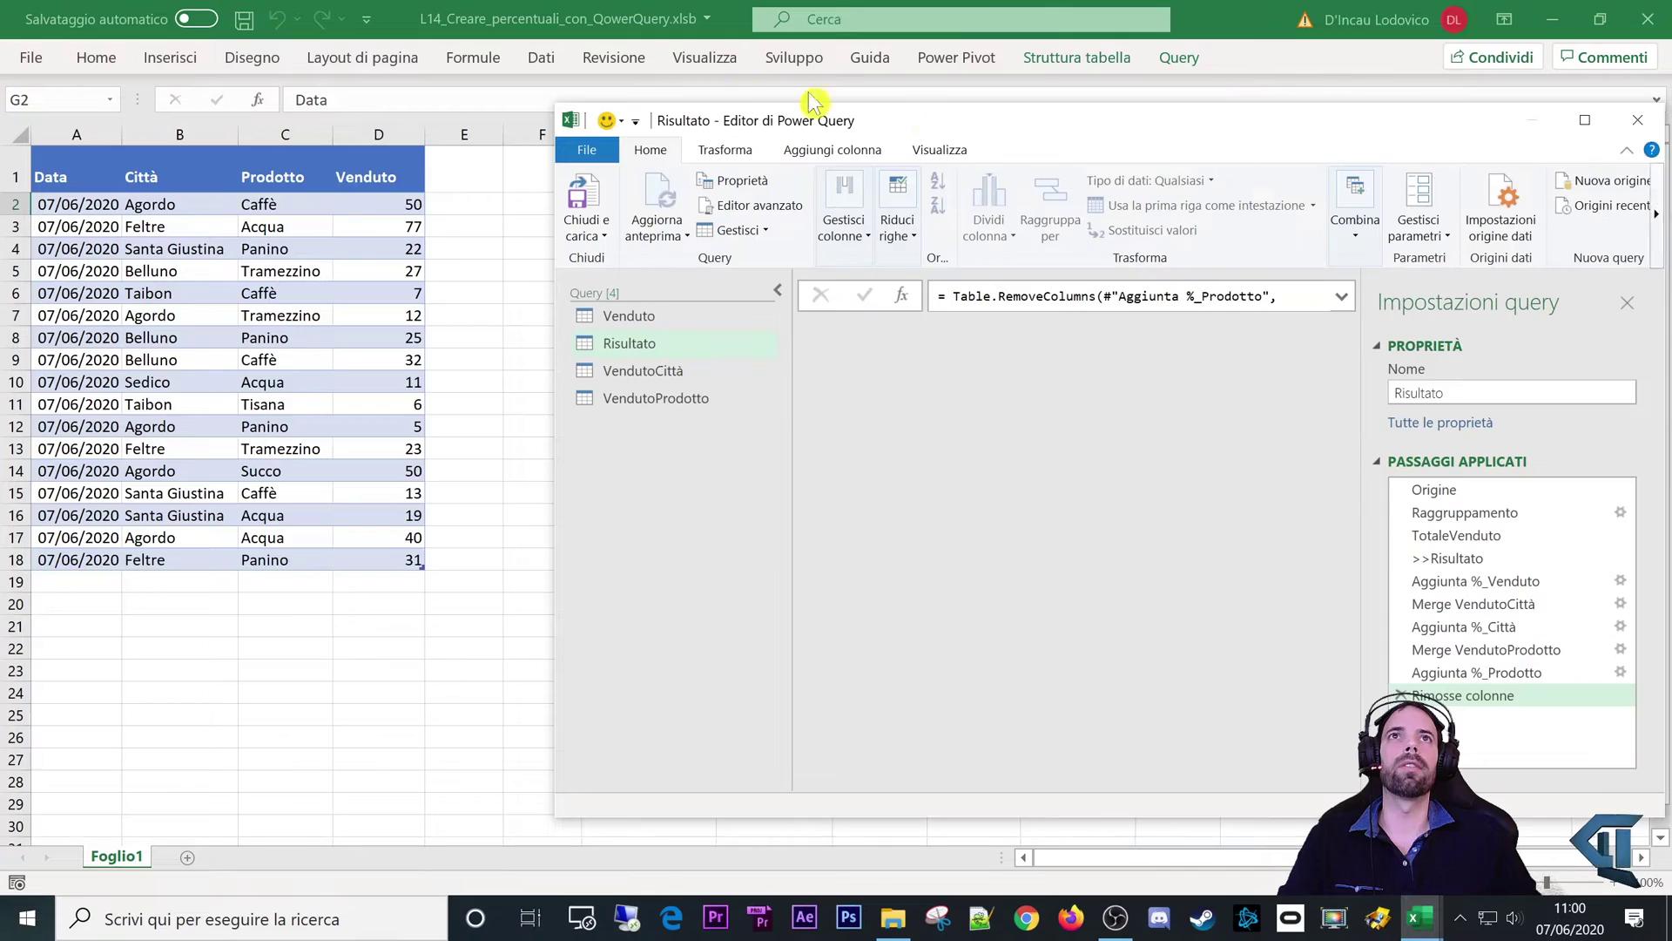
mouse_move(1008, 131)
left_mouse_down()
mouse_move(620, 87)
mouse_move(693, 90)
left_mouse_up()
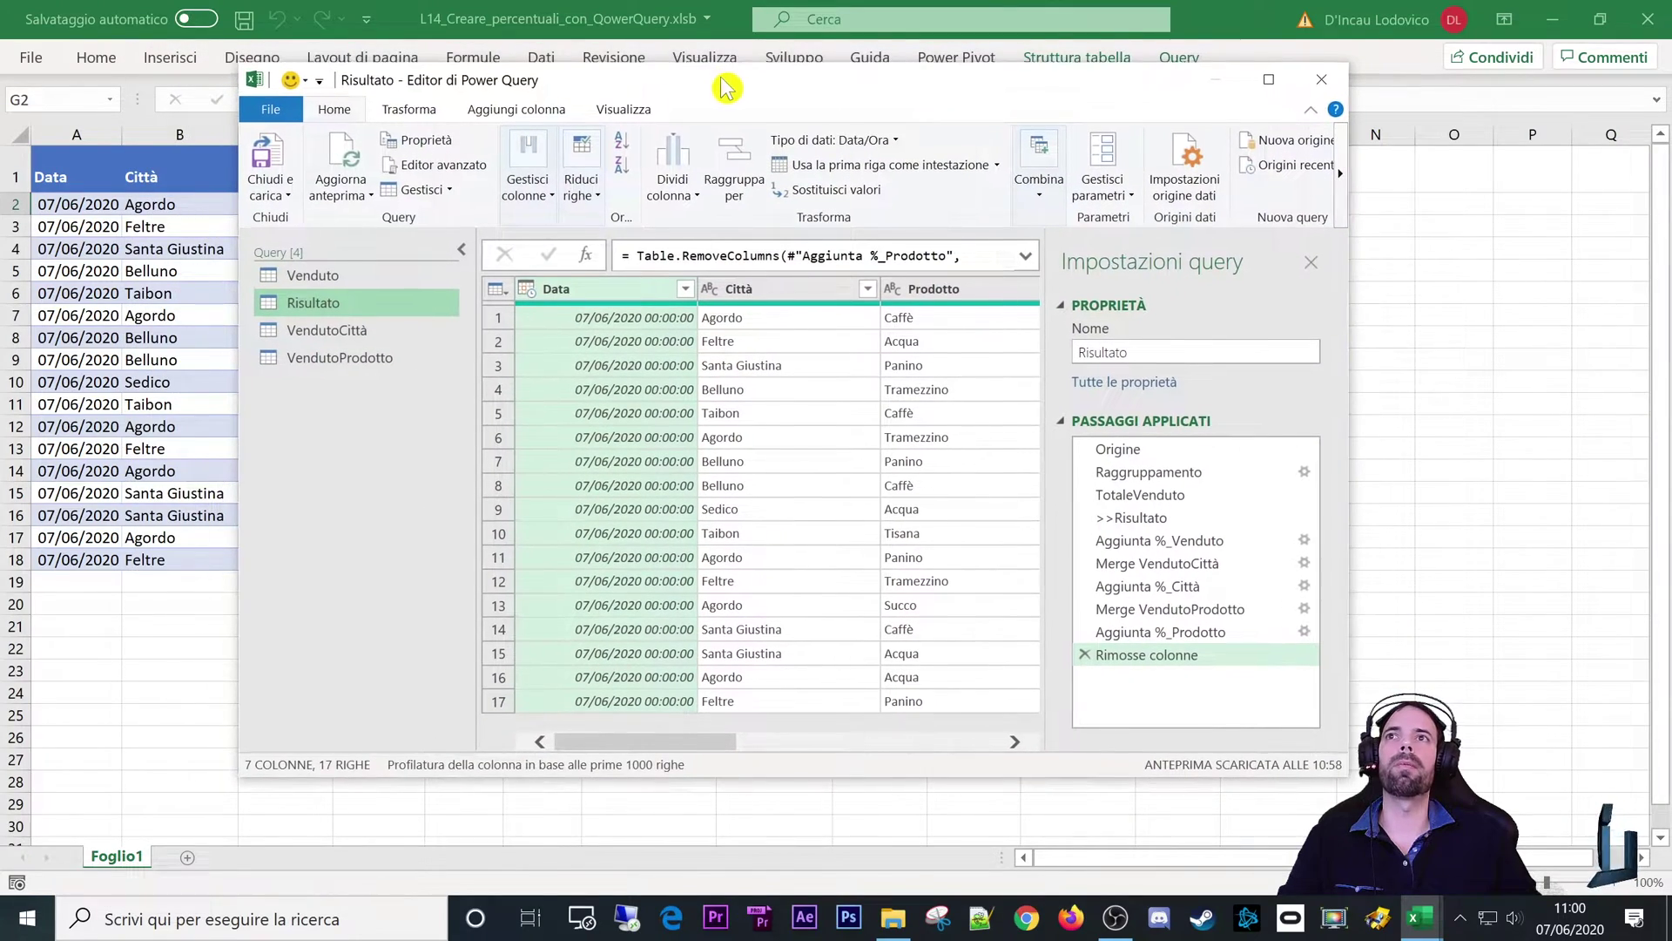
double_click(922, 87)
Step: Select the Risultato query and show its Origine step with the Venduto table
left_click(77, 206)
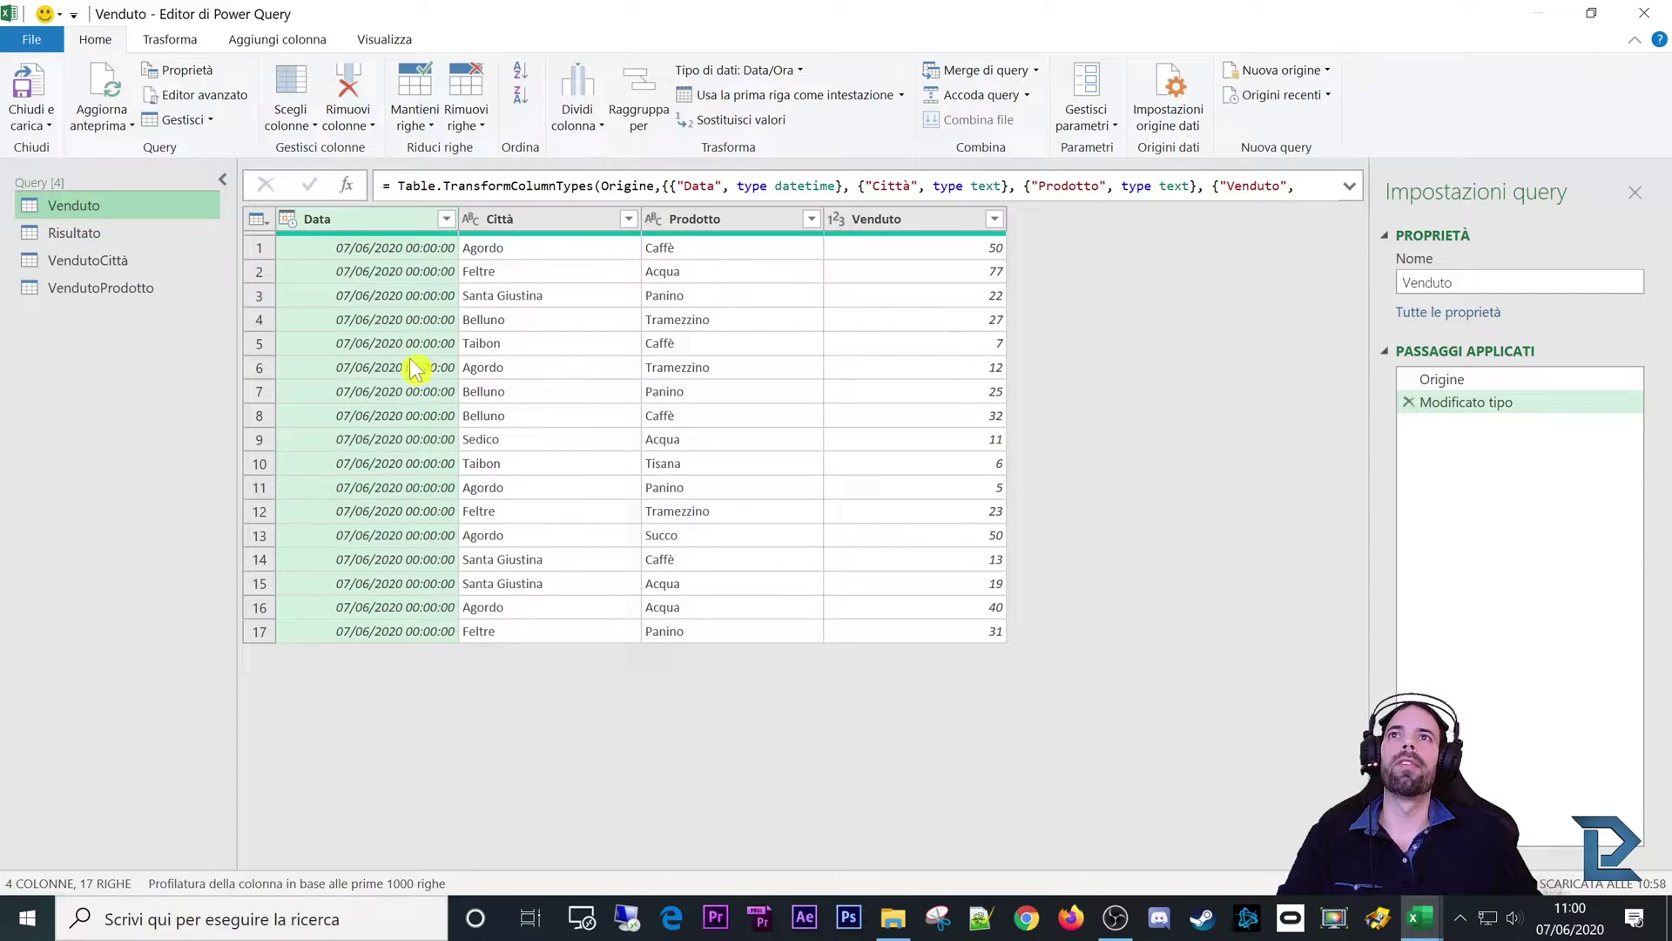
mouse_move(661, 16)
left_mouse_down()
mouse_move(959, 144)
mouse_move(671, 5)
left_mouse_up()
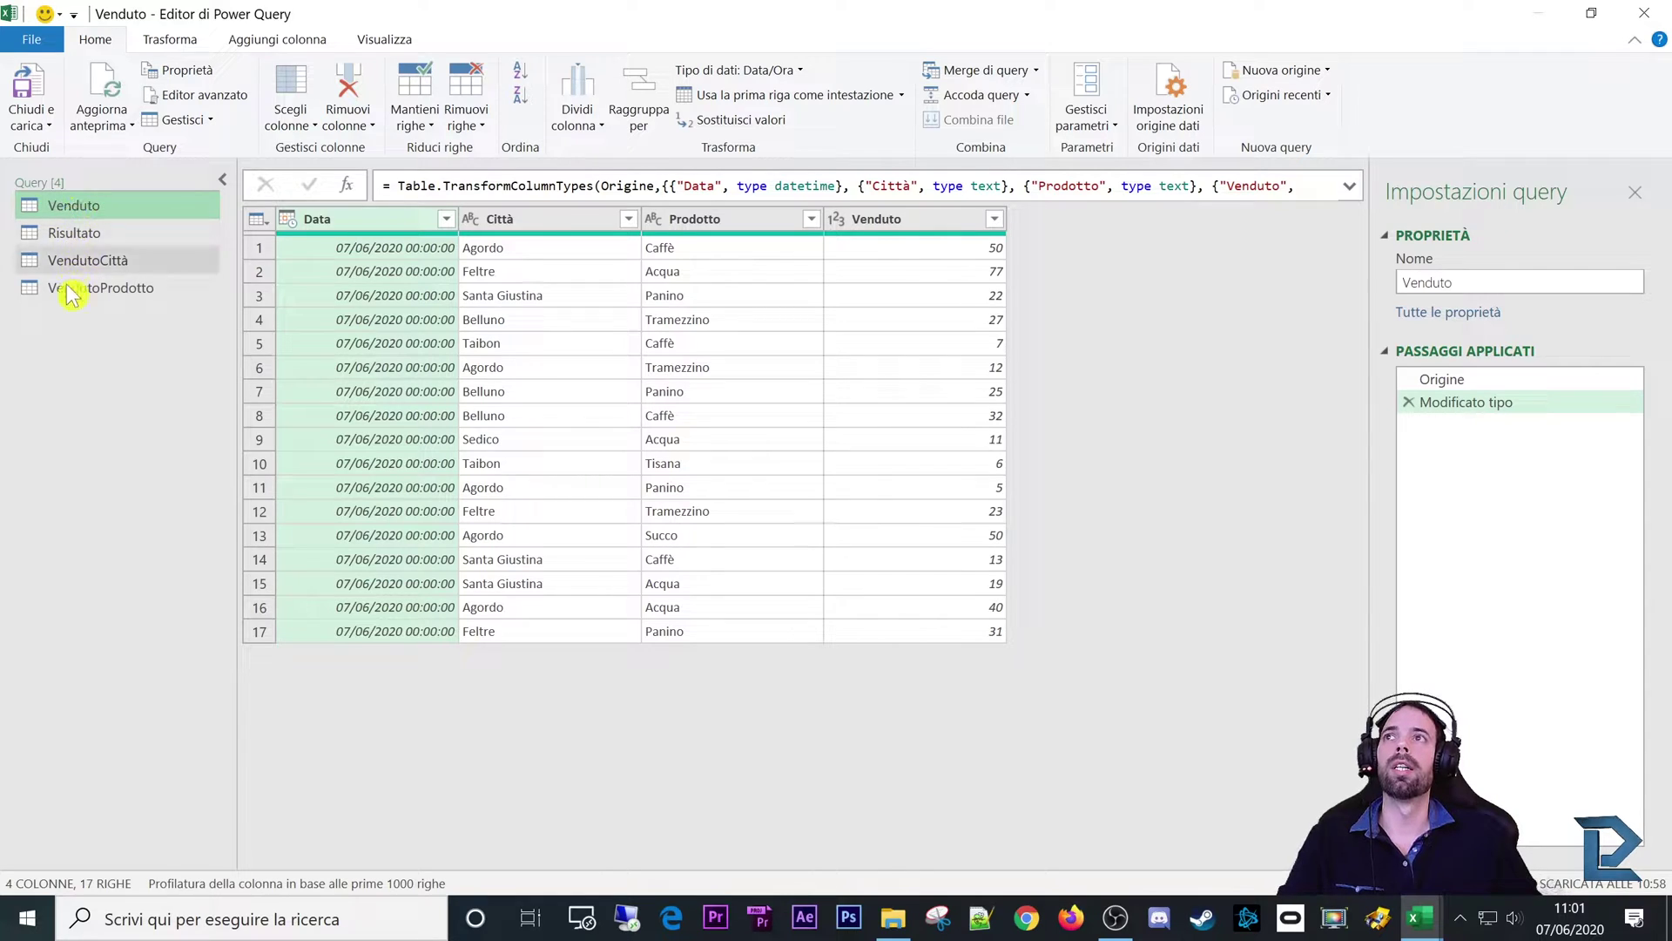
left_click(74, 237)
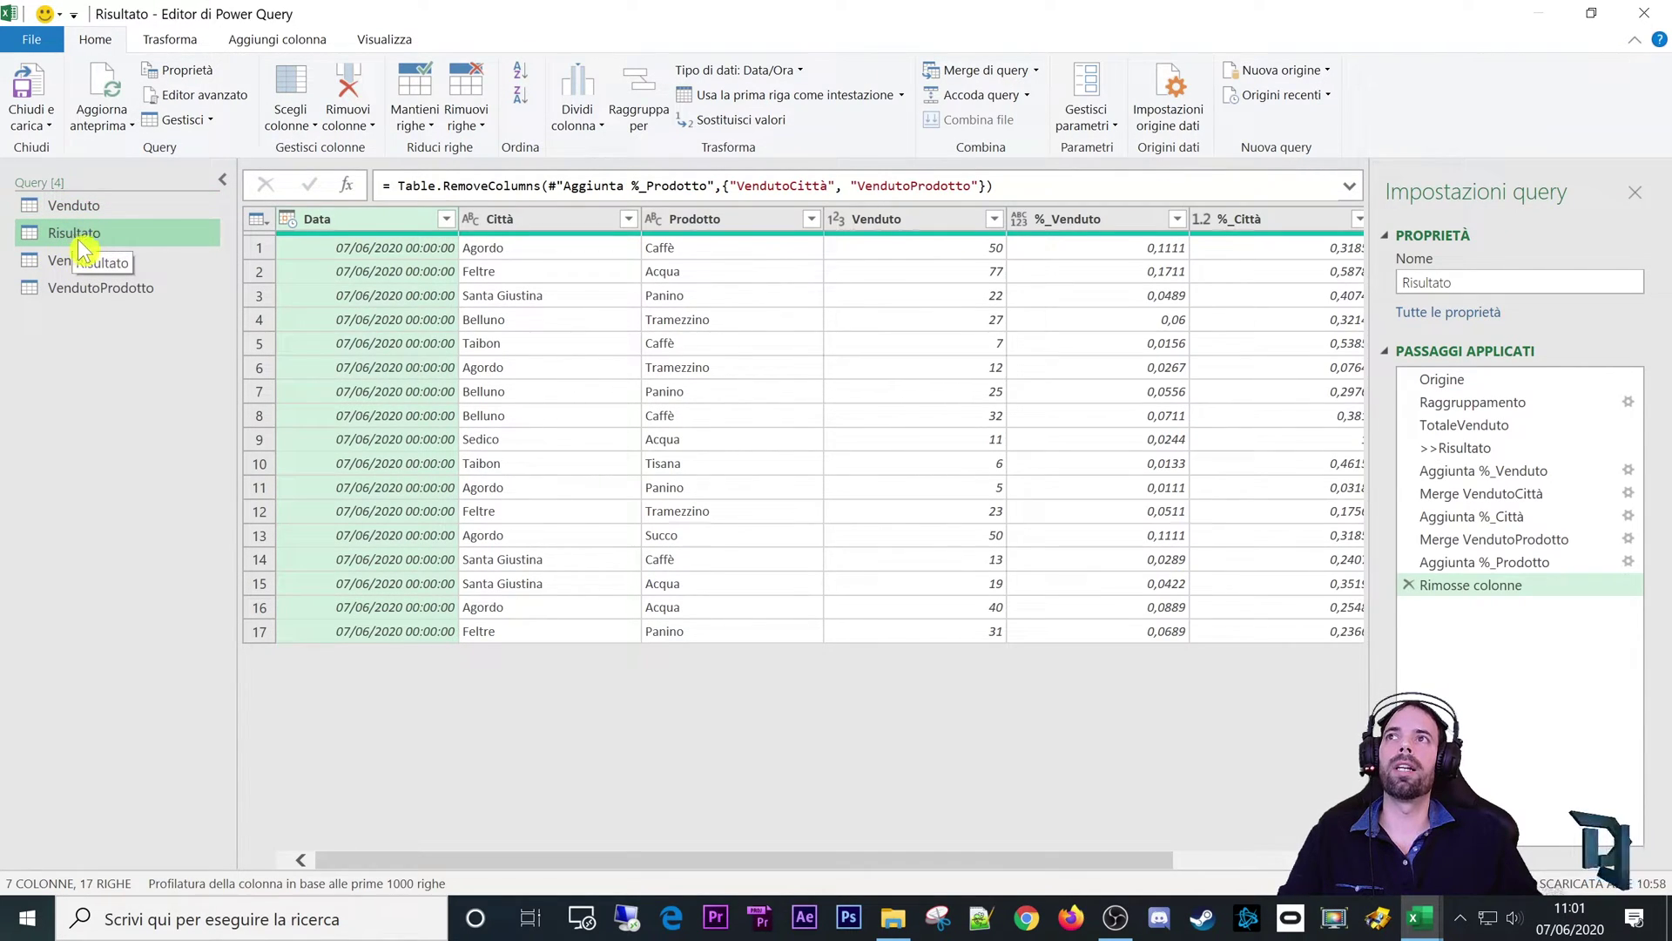
double_click(367, 16)
left_click_drag(372, 33, 446, 474)
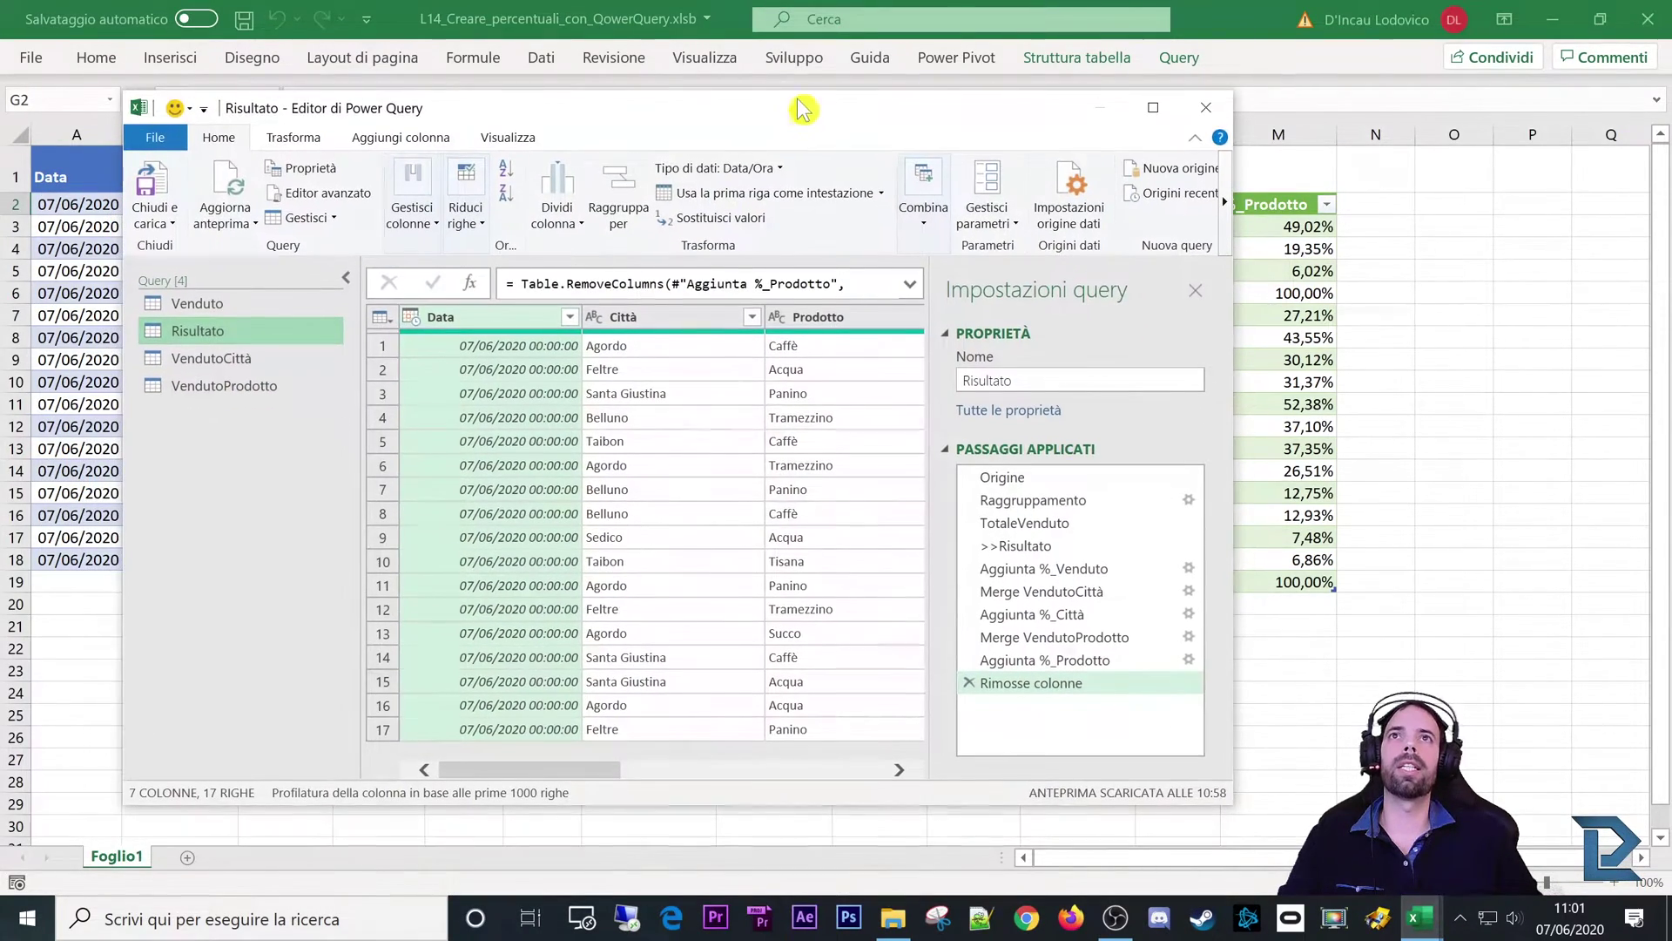
left_click_drag(772, 505, 792, 4)
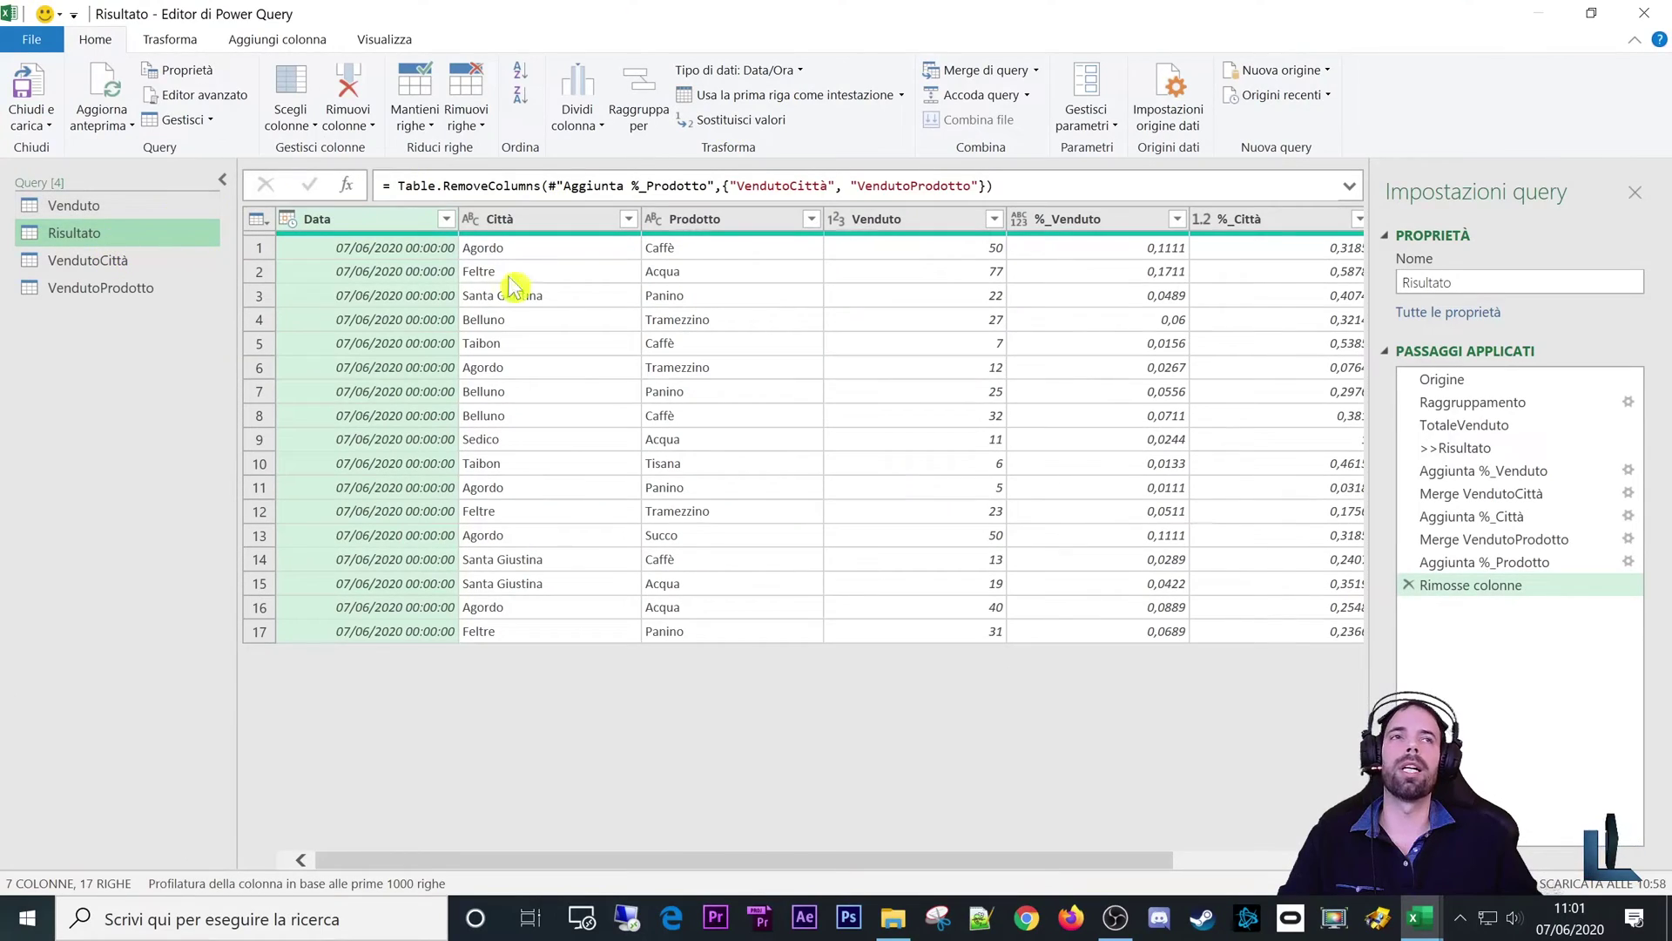
left_click(1435, 380)
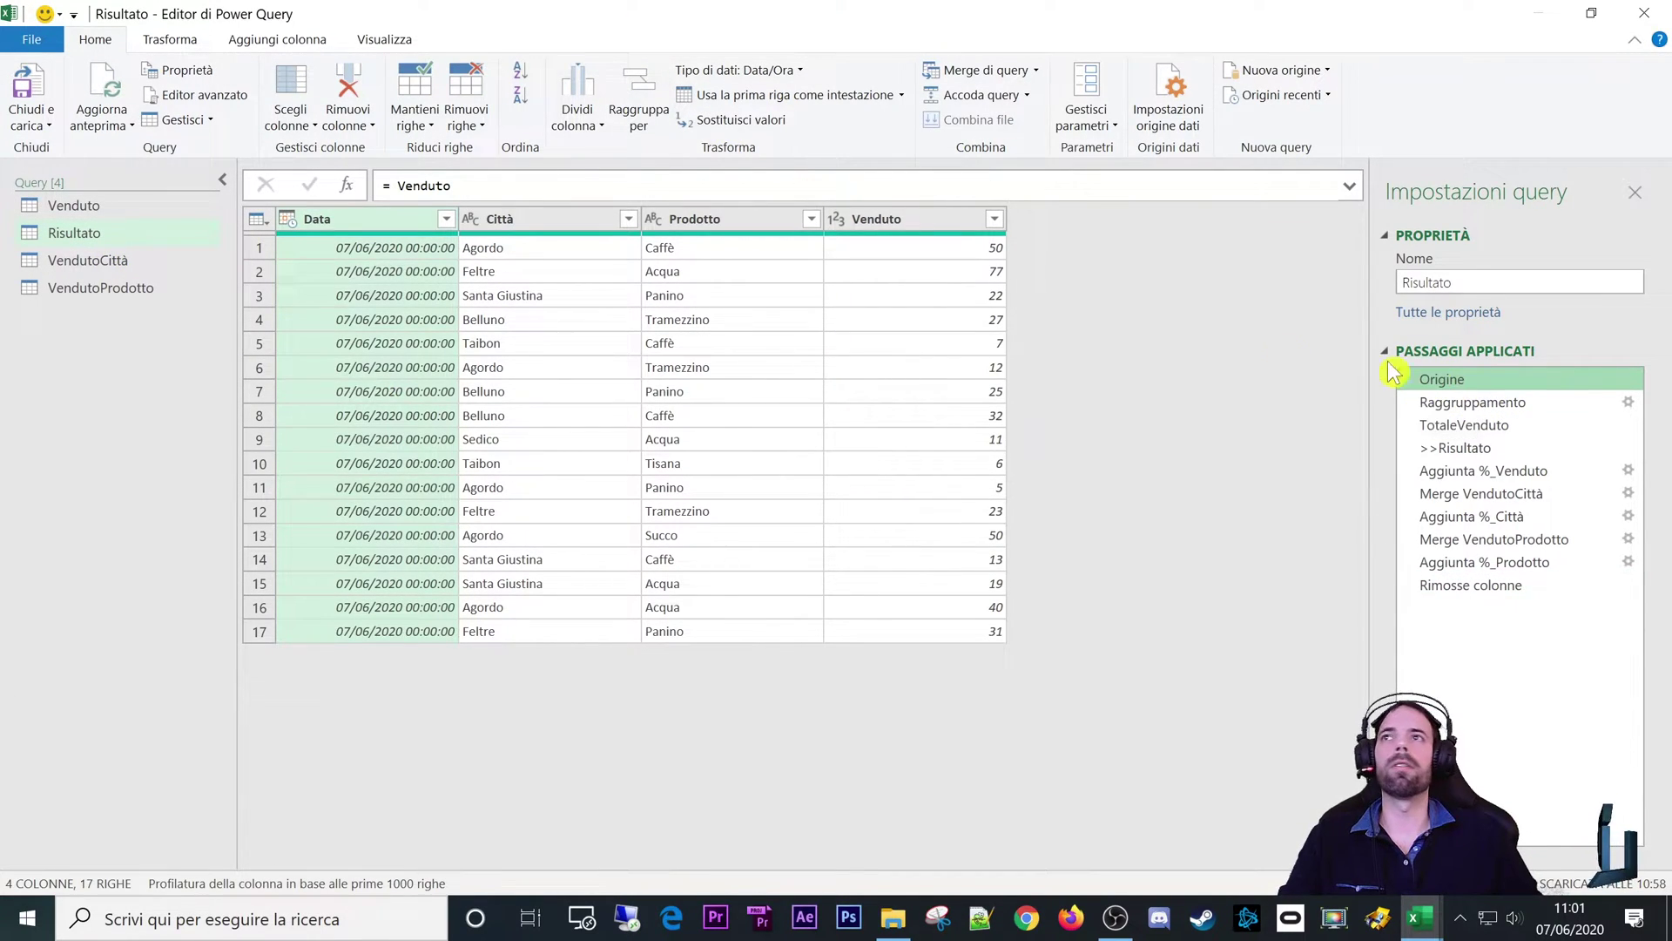
Step: Compare Risultato's Origine and Raggruppamento steps, ending on the TotaleVenduto sum of 450
right_click(72, 207)
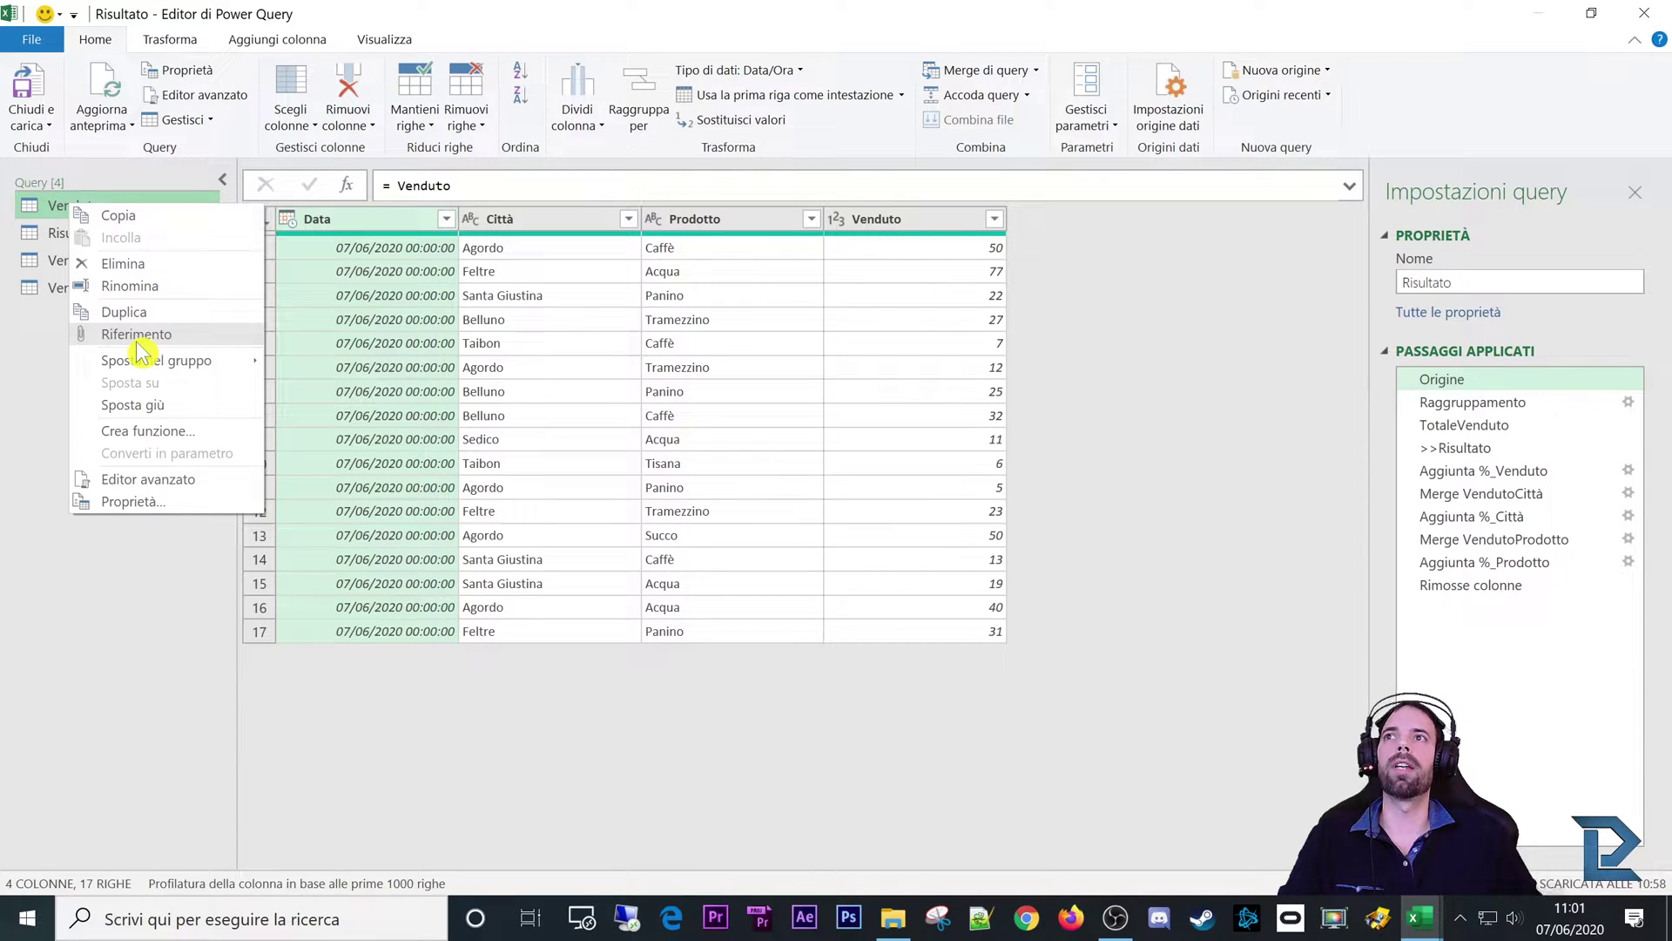
left_click(54, 232)
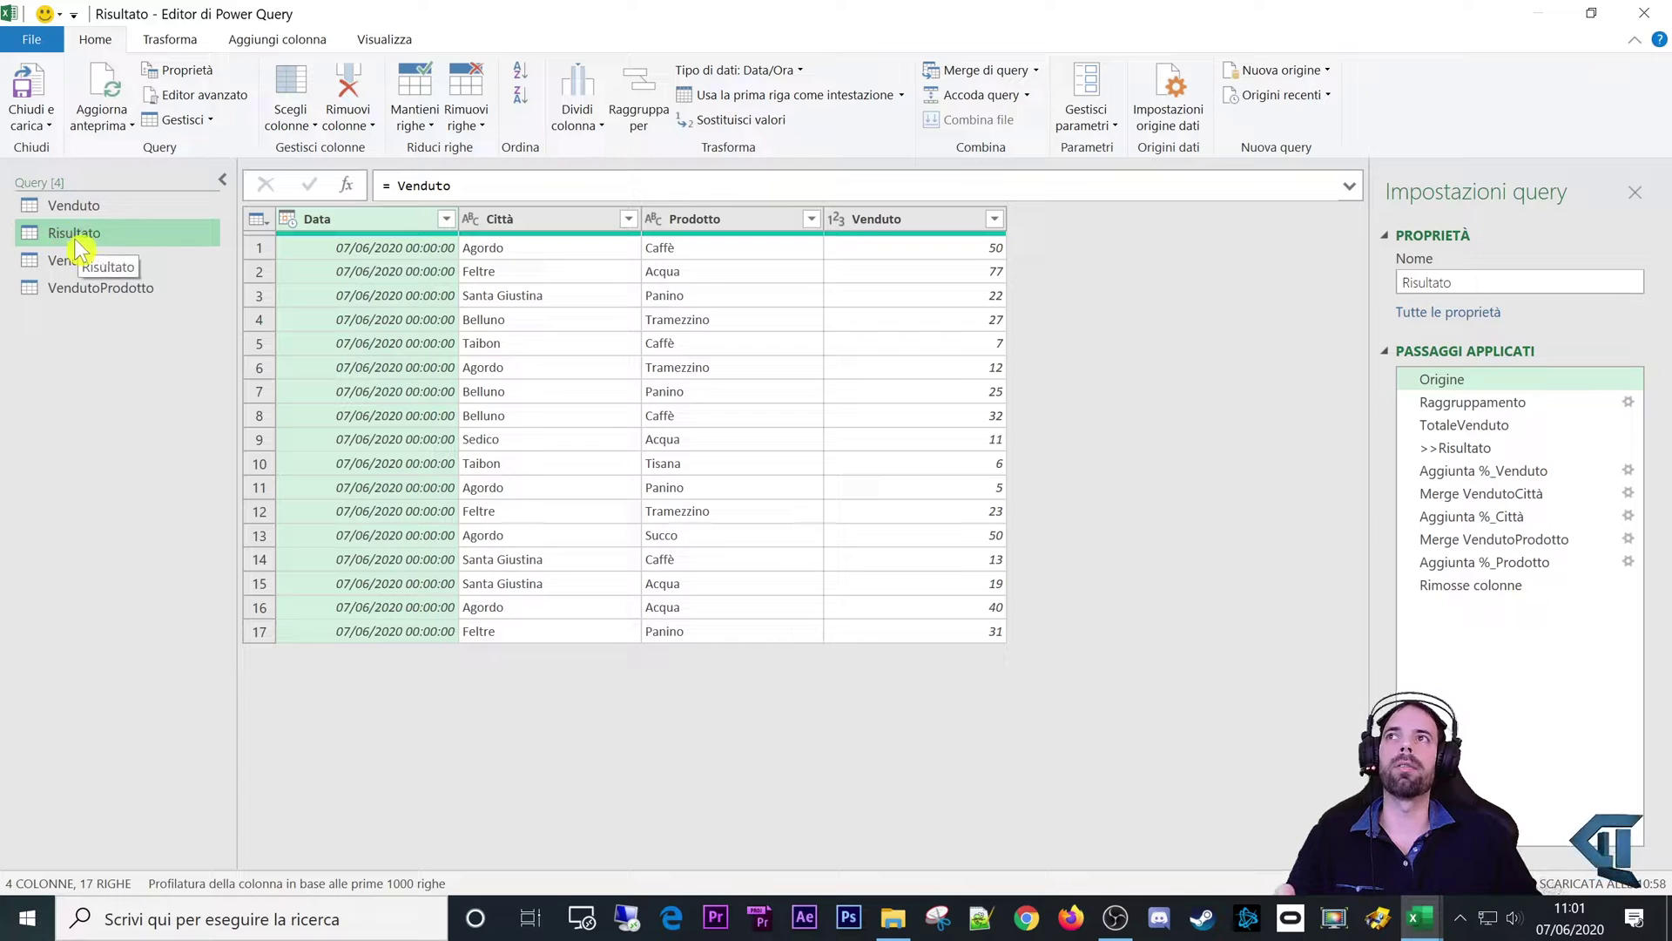
left_click(1435, 381)
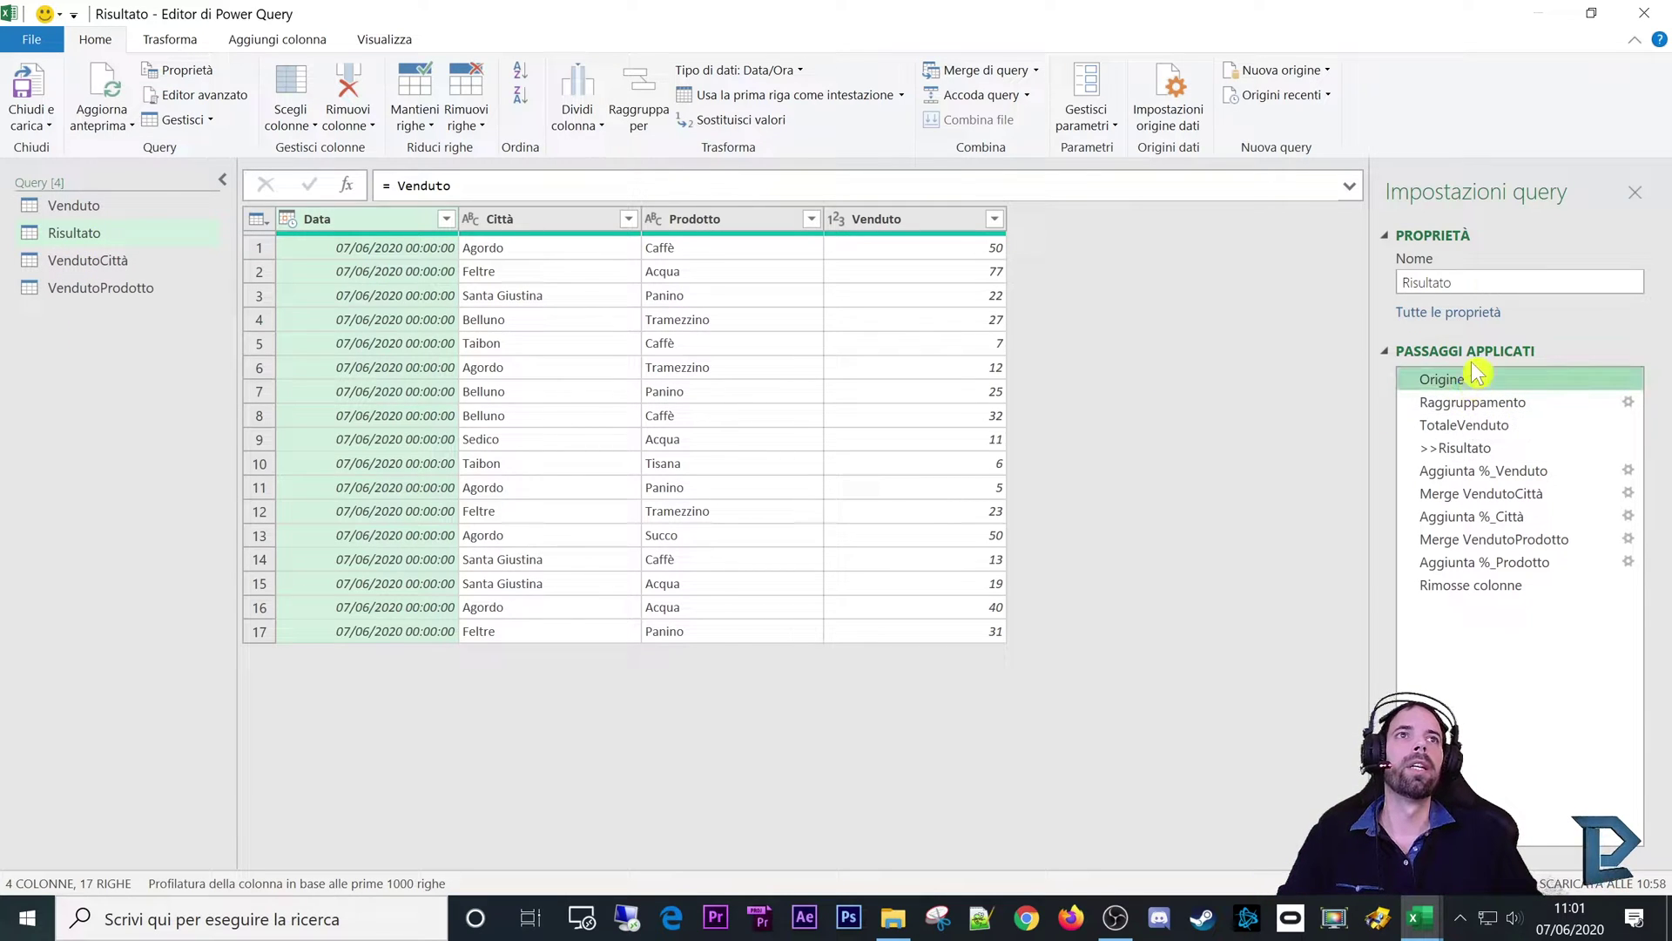
left_click(1450, 402)
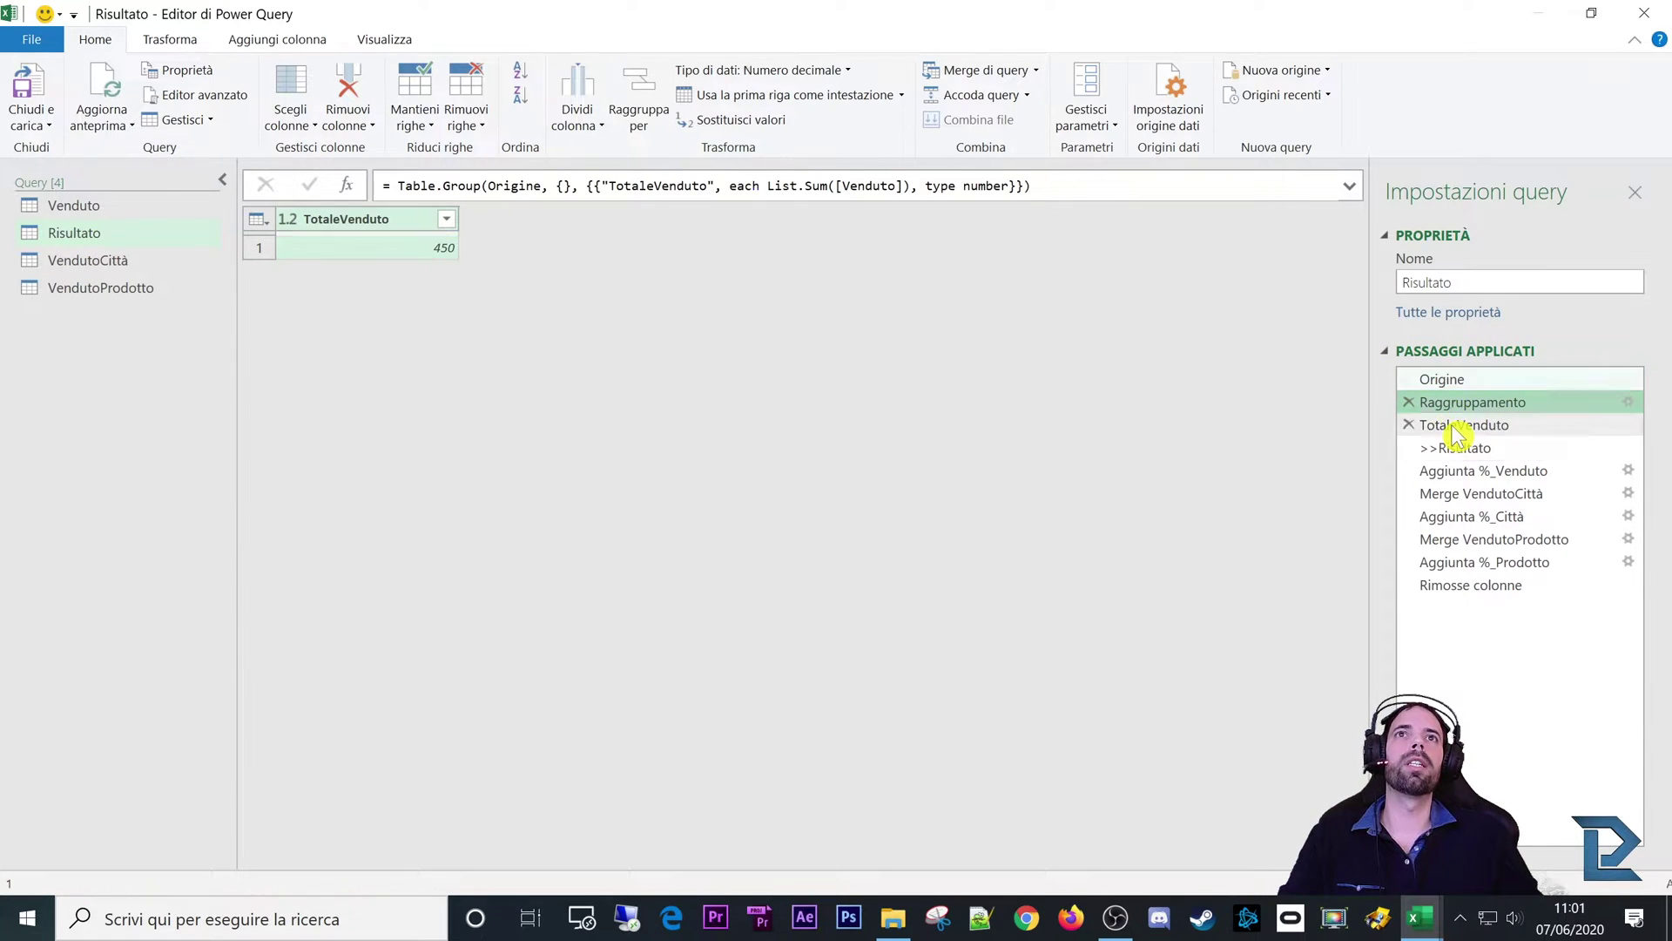
left_click(1479, 380)
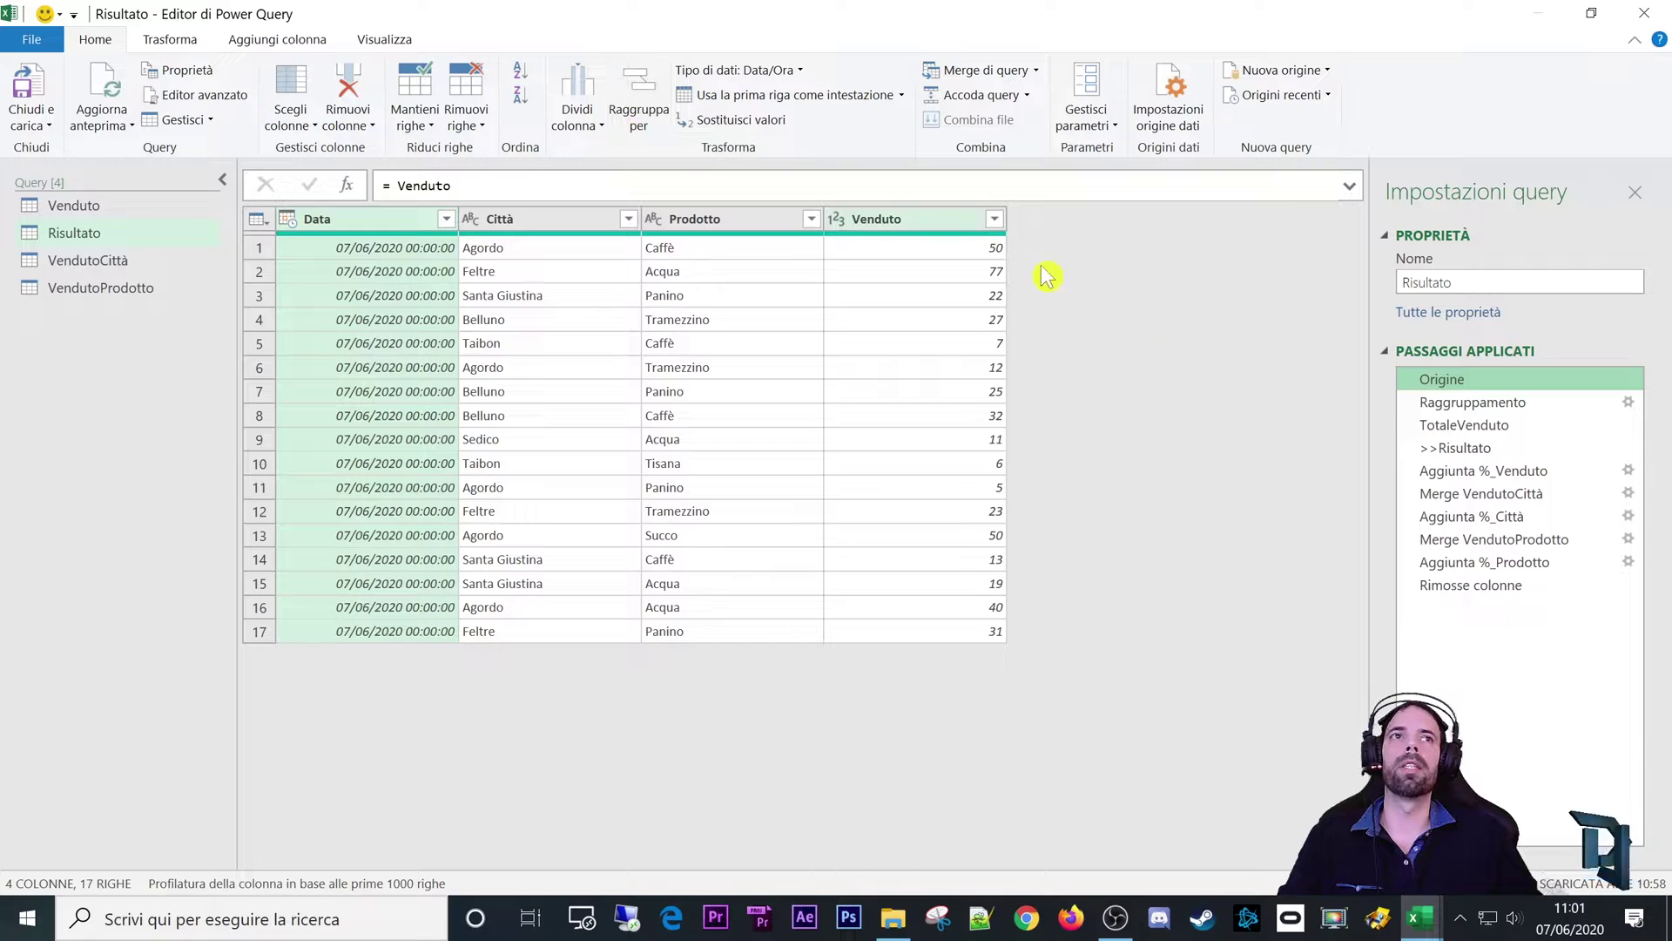
left_click(1481, 403)
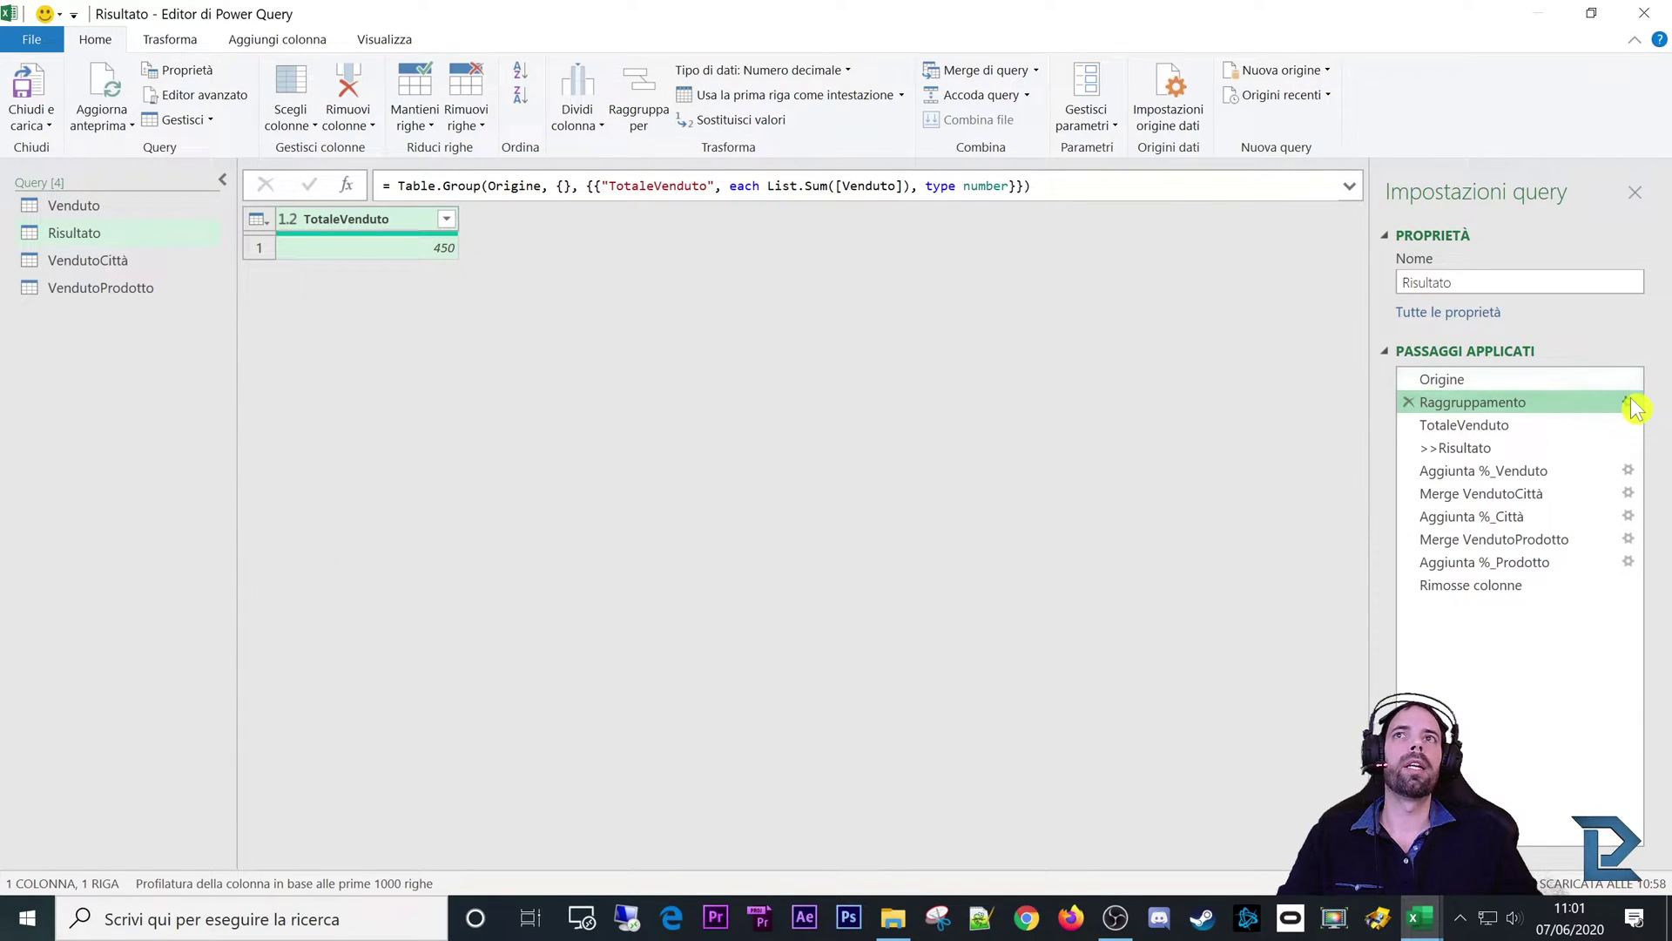
left_click(1628, 402)
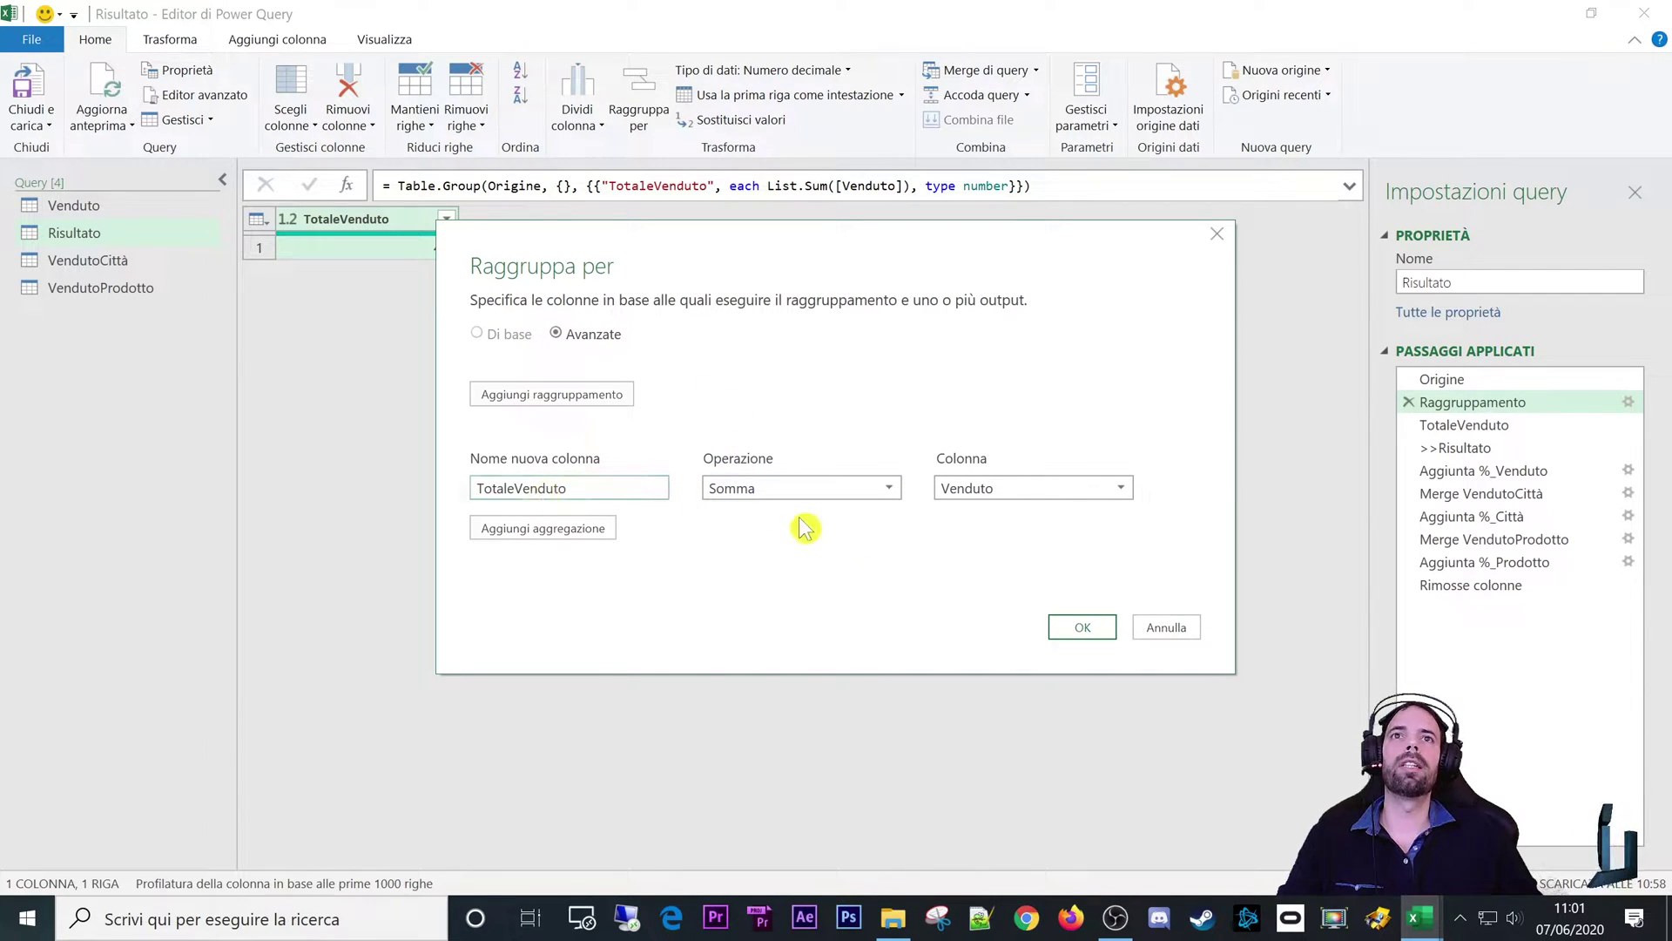
left_click(529, 397)
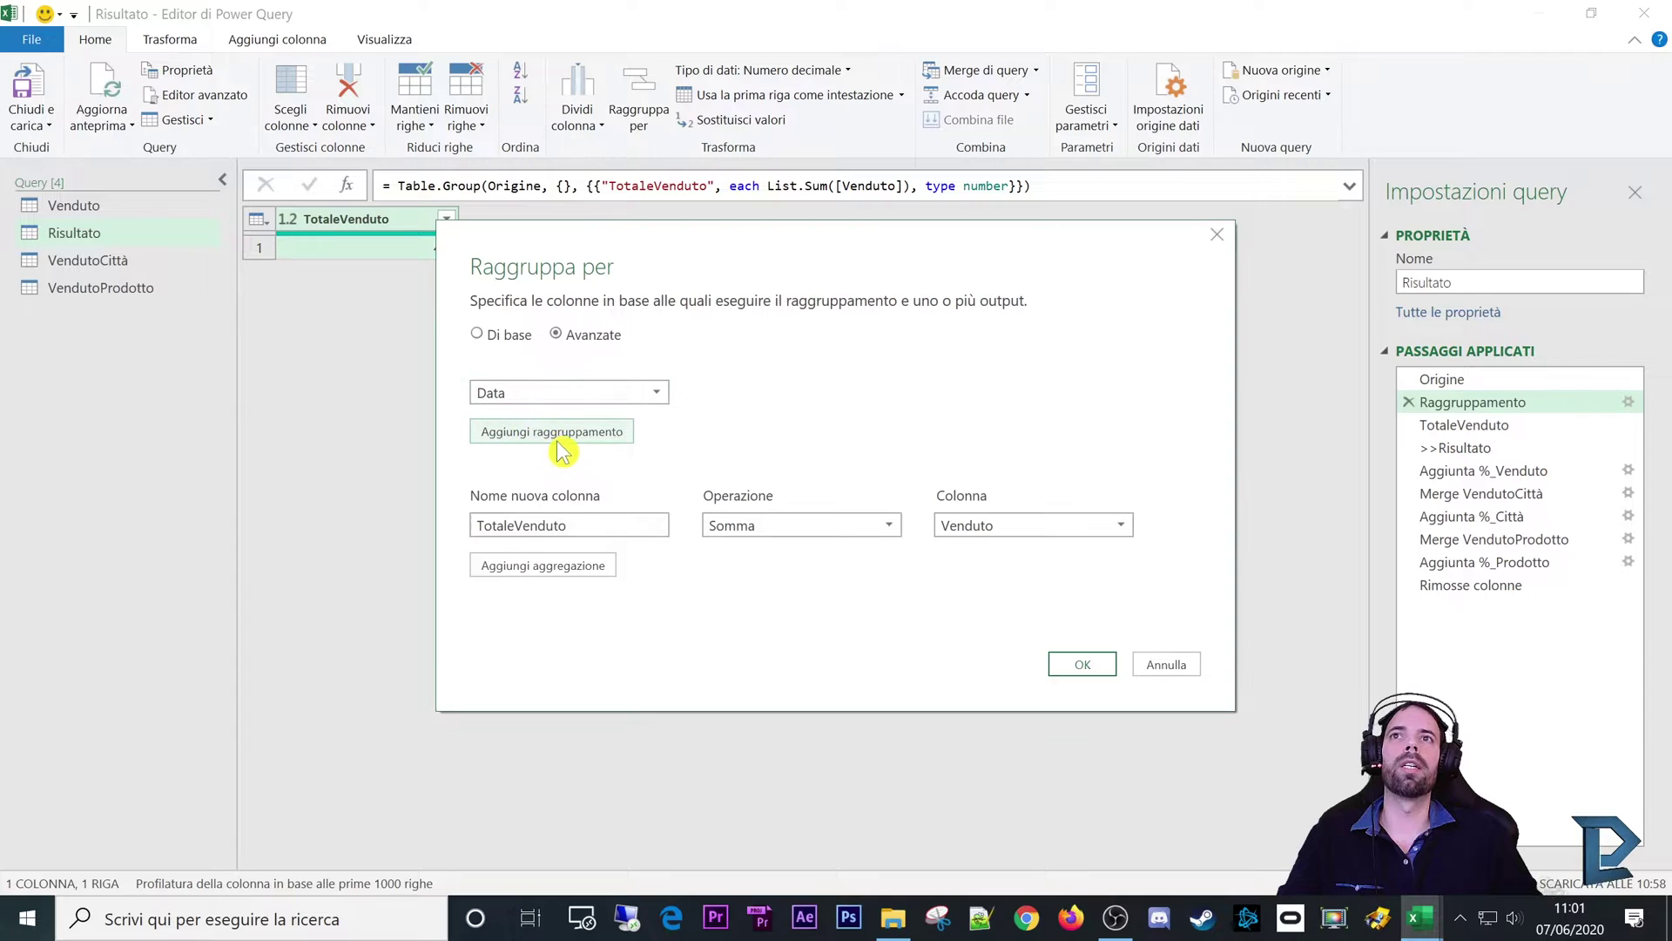
left_click(488, 340)
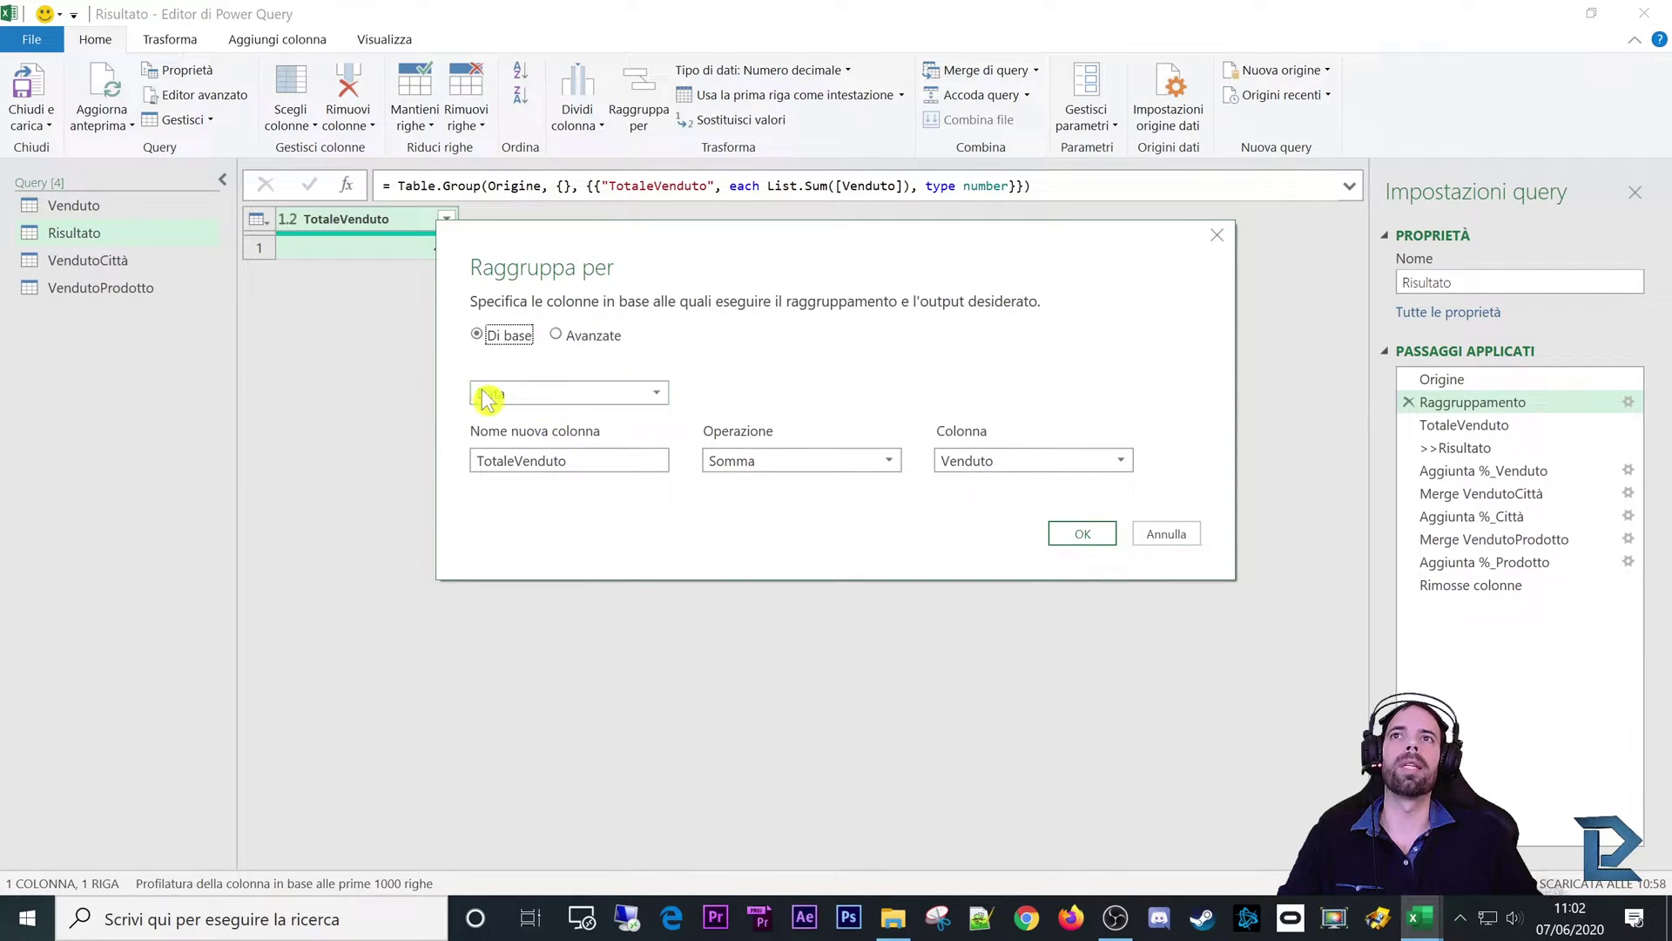
left_click(557, 336)
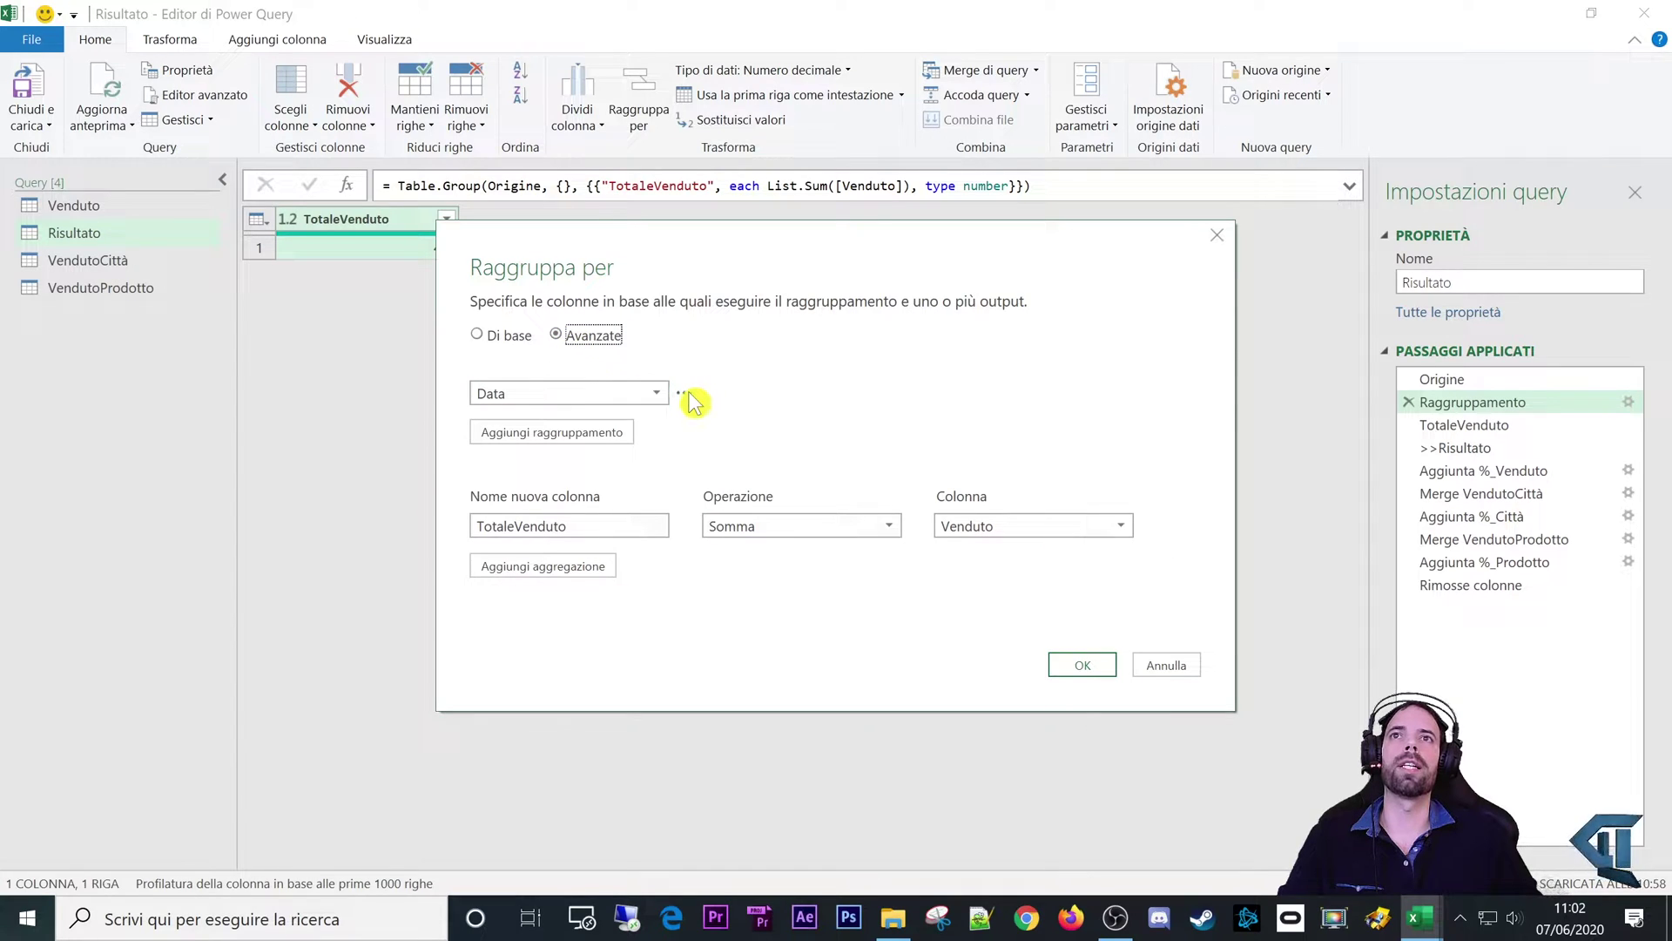
left_click(684, 393)
left_click(713, 420)
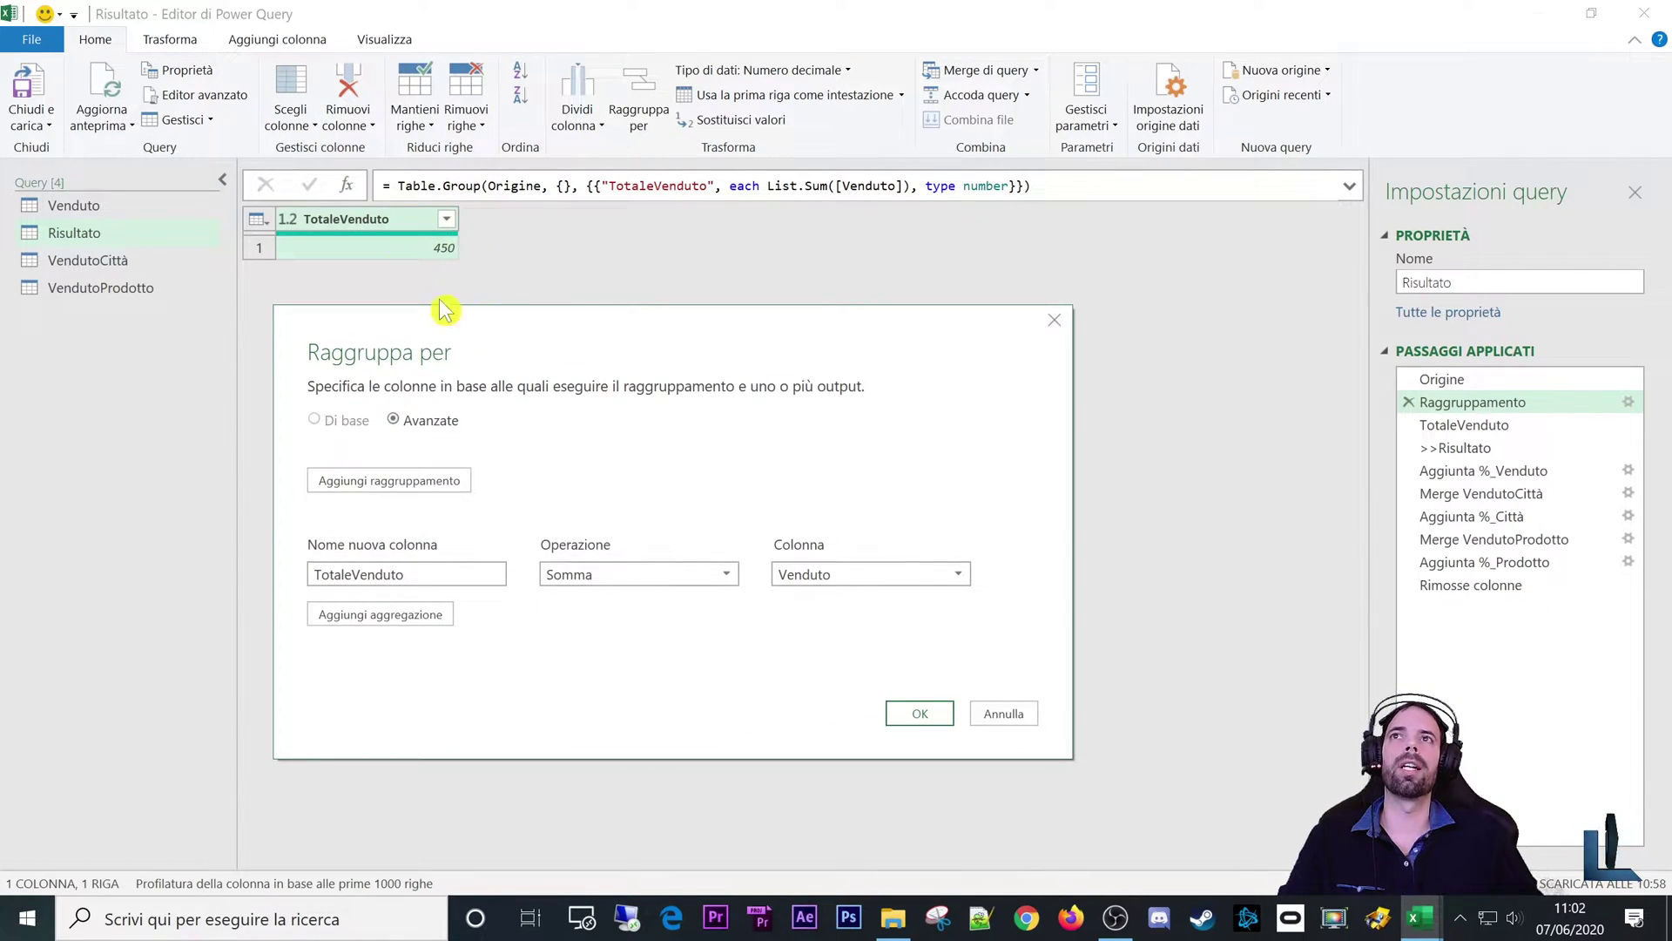
left_click(993, 721)
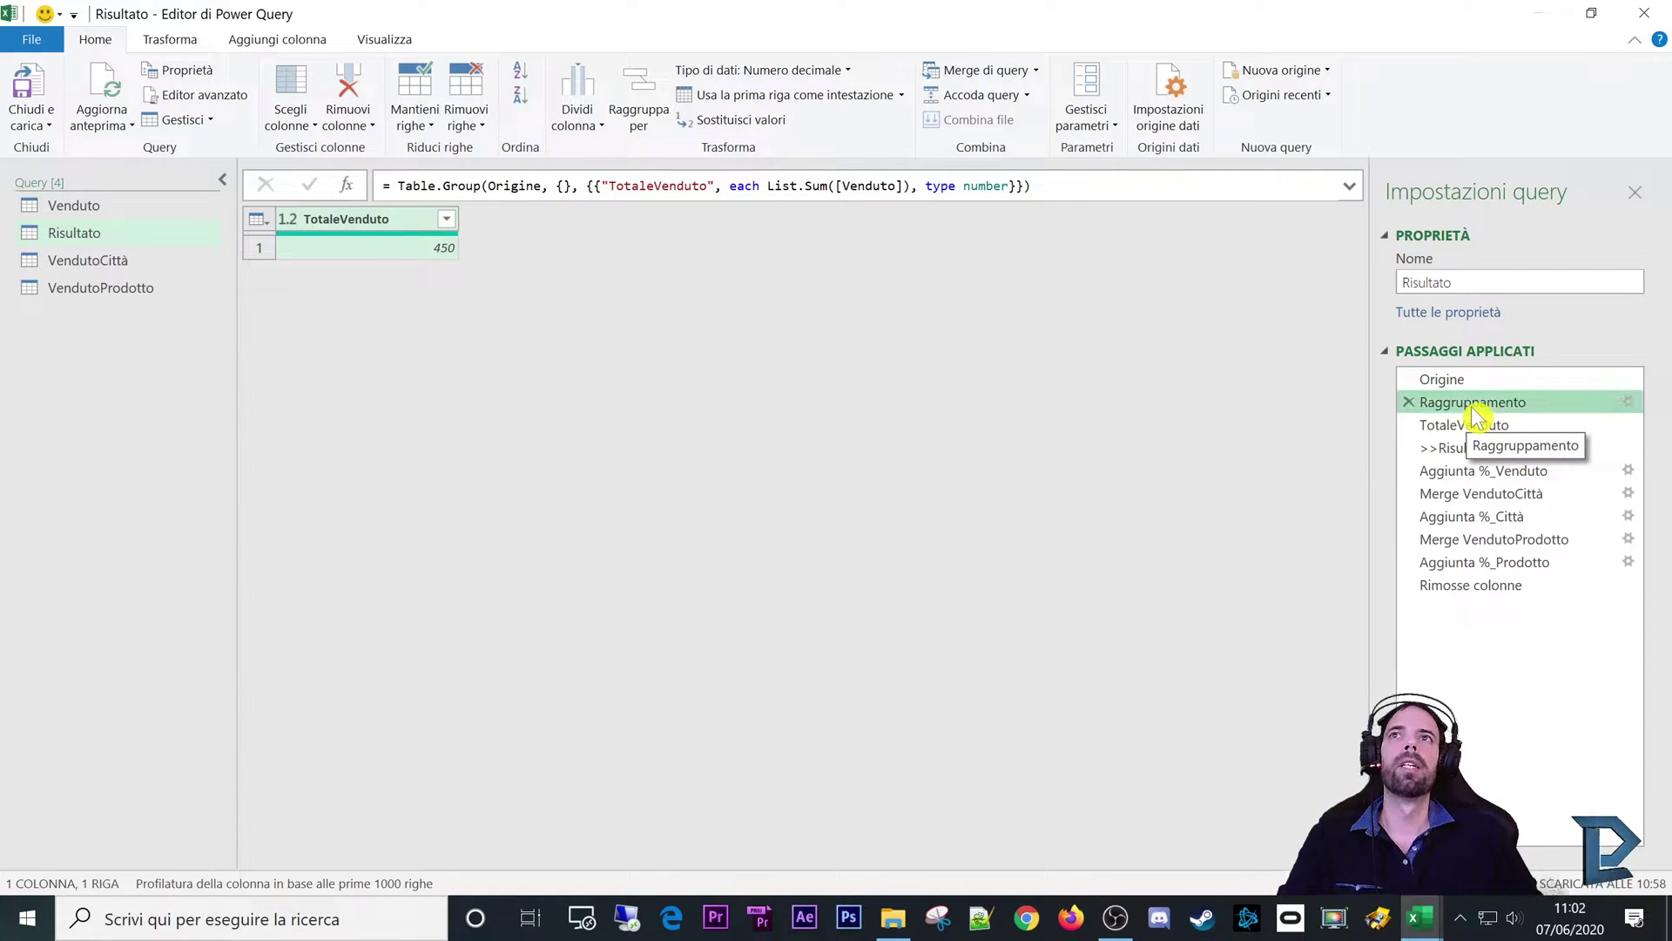
Step: Inspect the TotaleVenduto step's single value of 450 against the Raggruppamento step
left_click(346, 253)
right_click(352, 253)
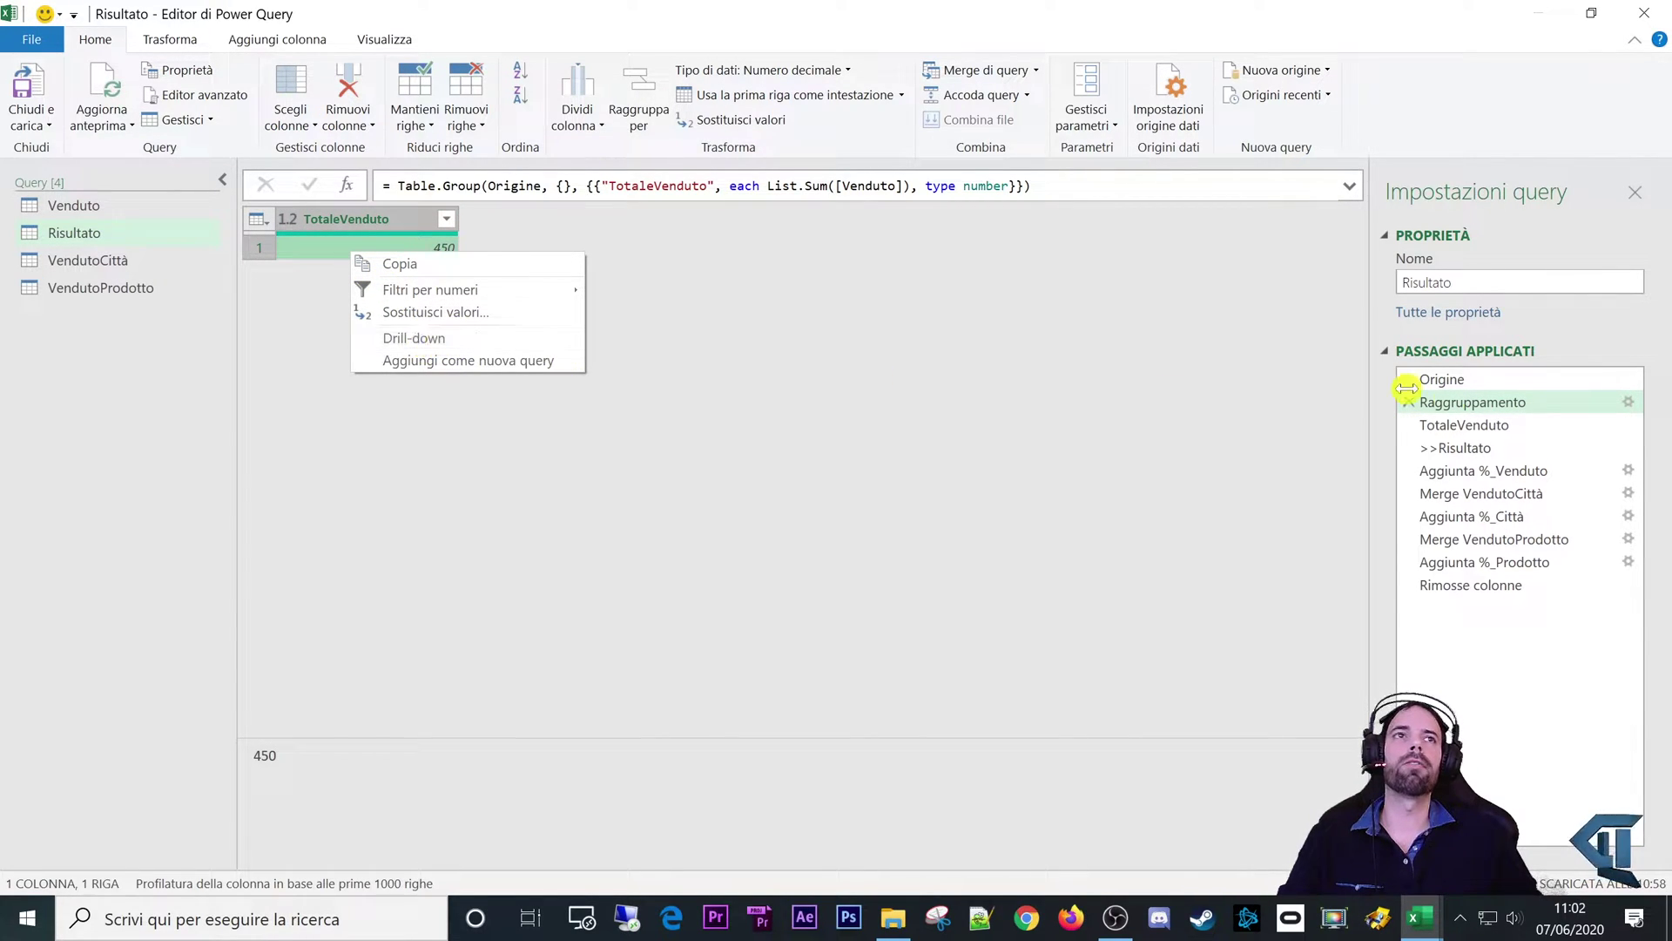
left_click(1460, 427)
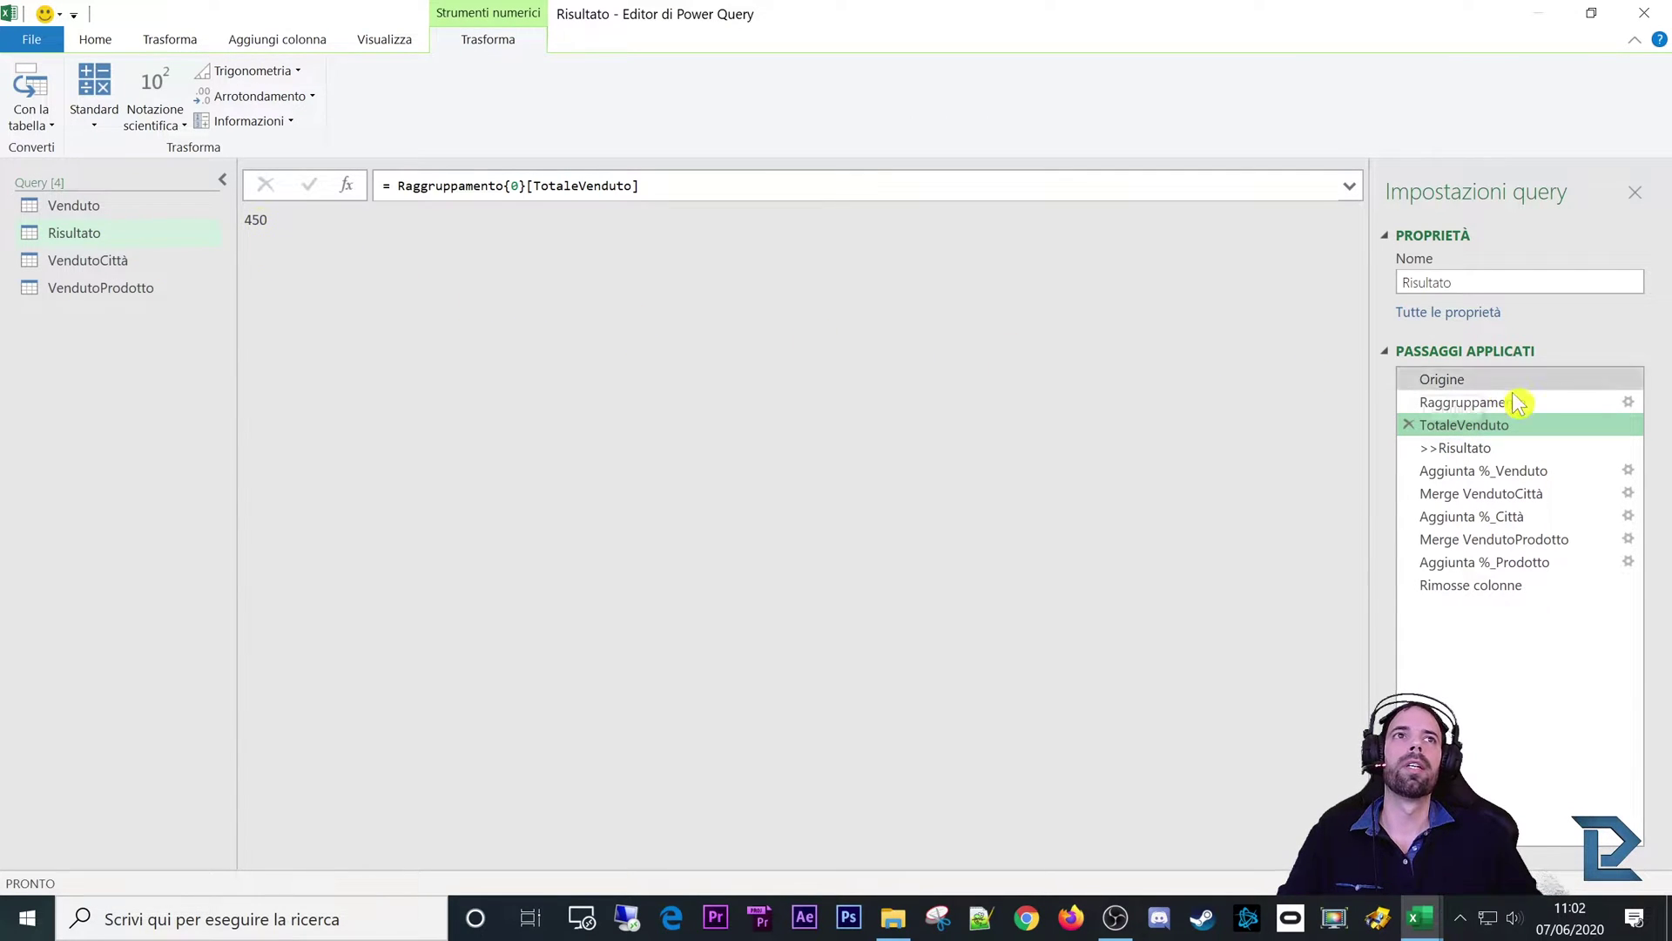
left_click(1446, 403)
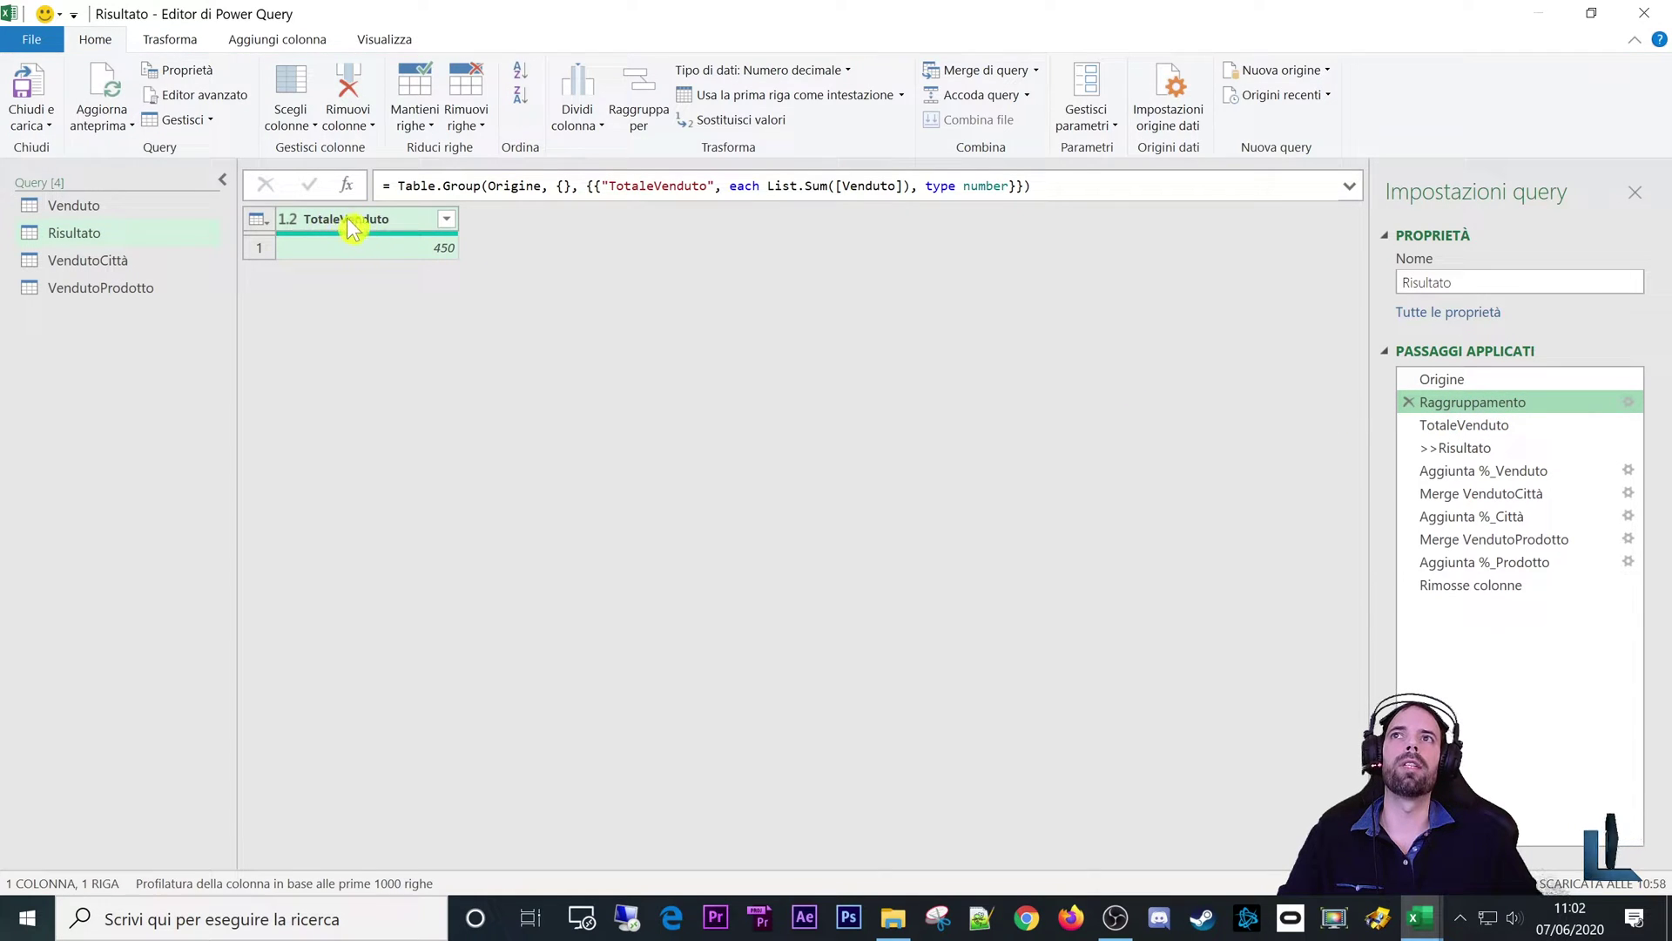
left_click(1494, 425)
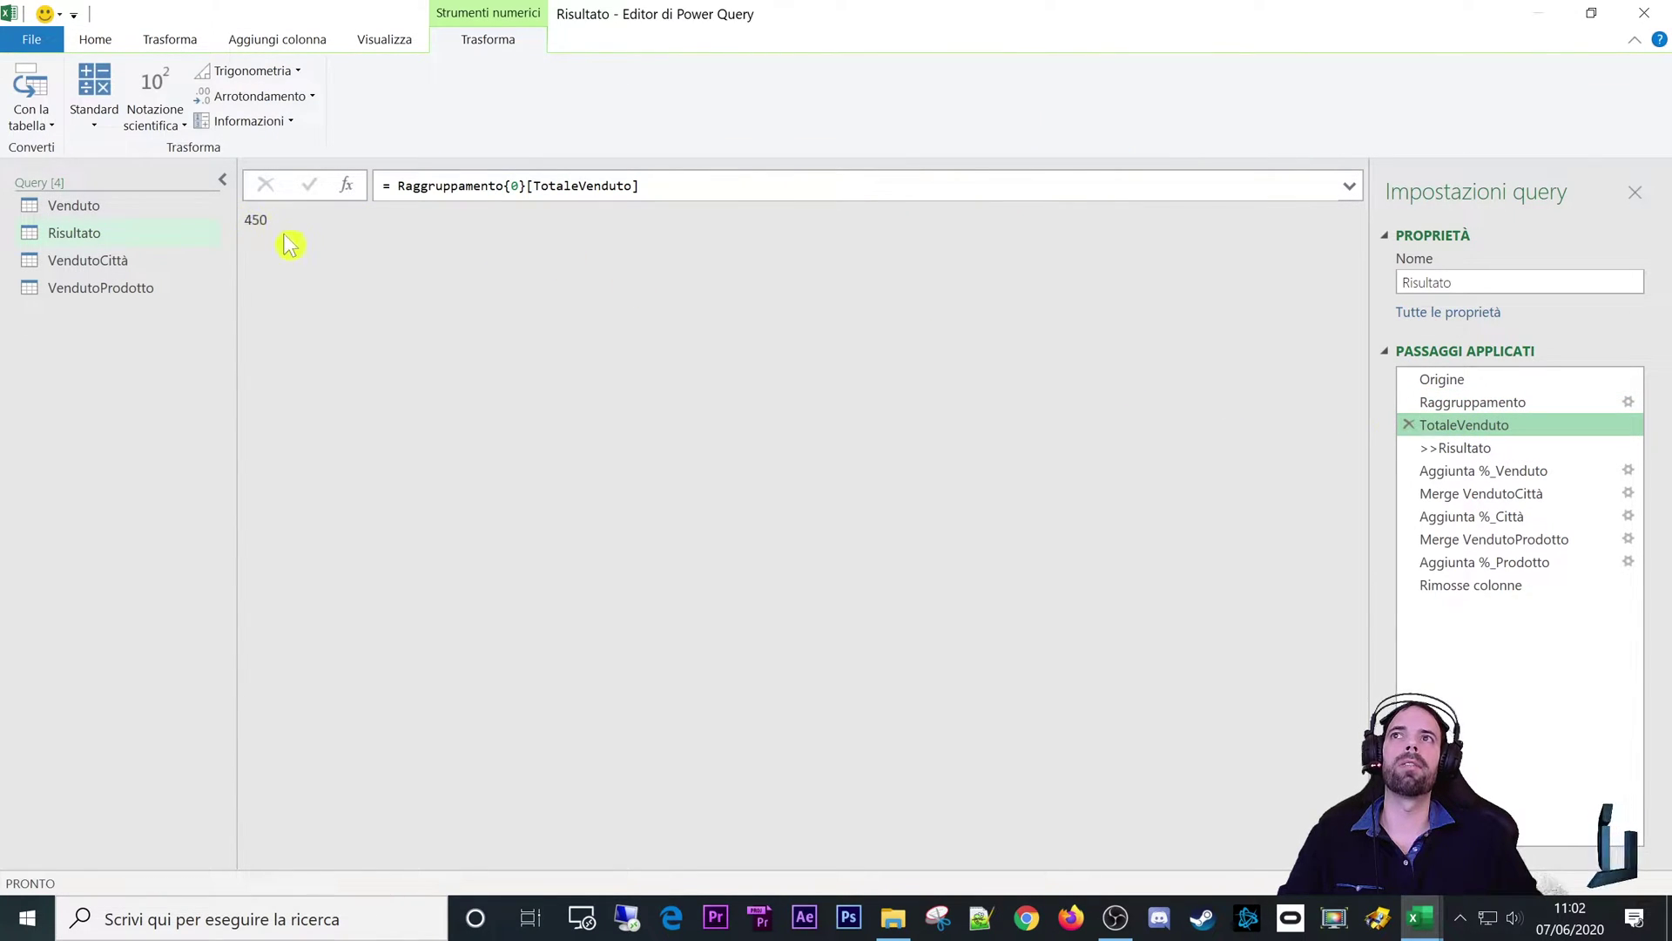
left_click(255, 222)
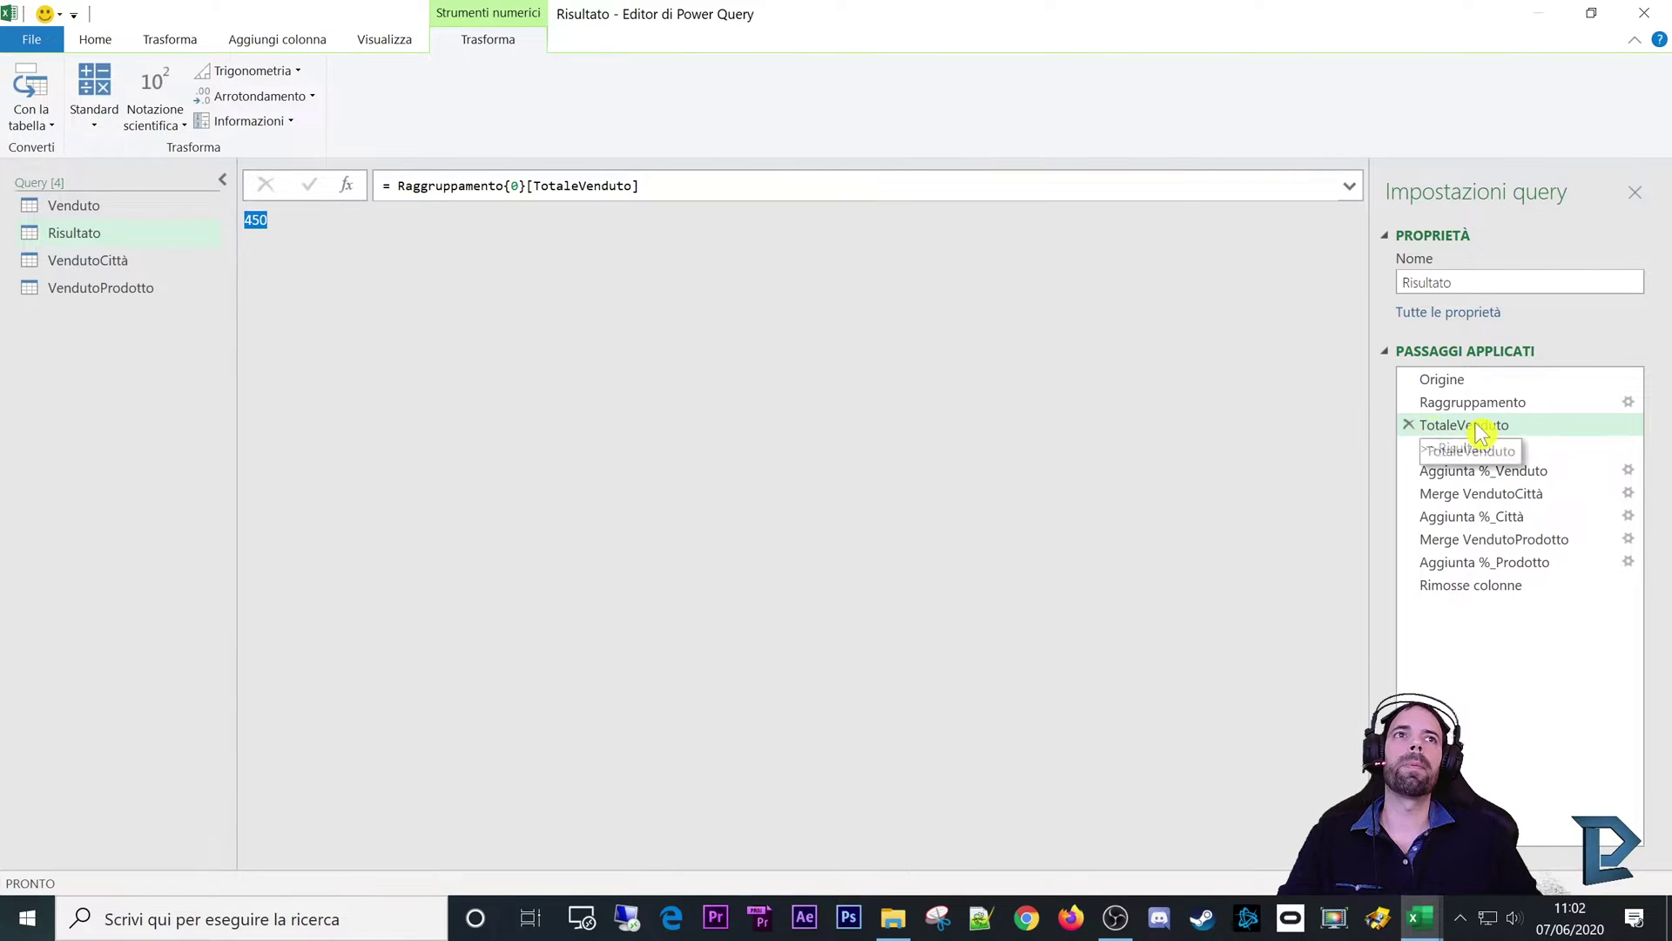
left_click_drag(1481, 433, 1462, 440)
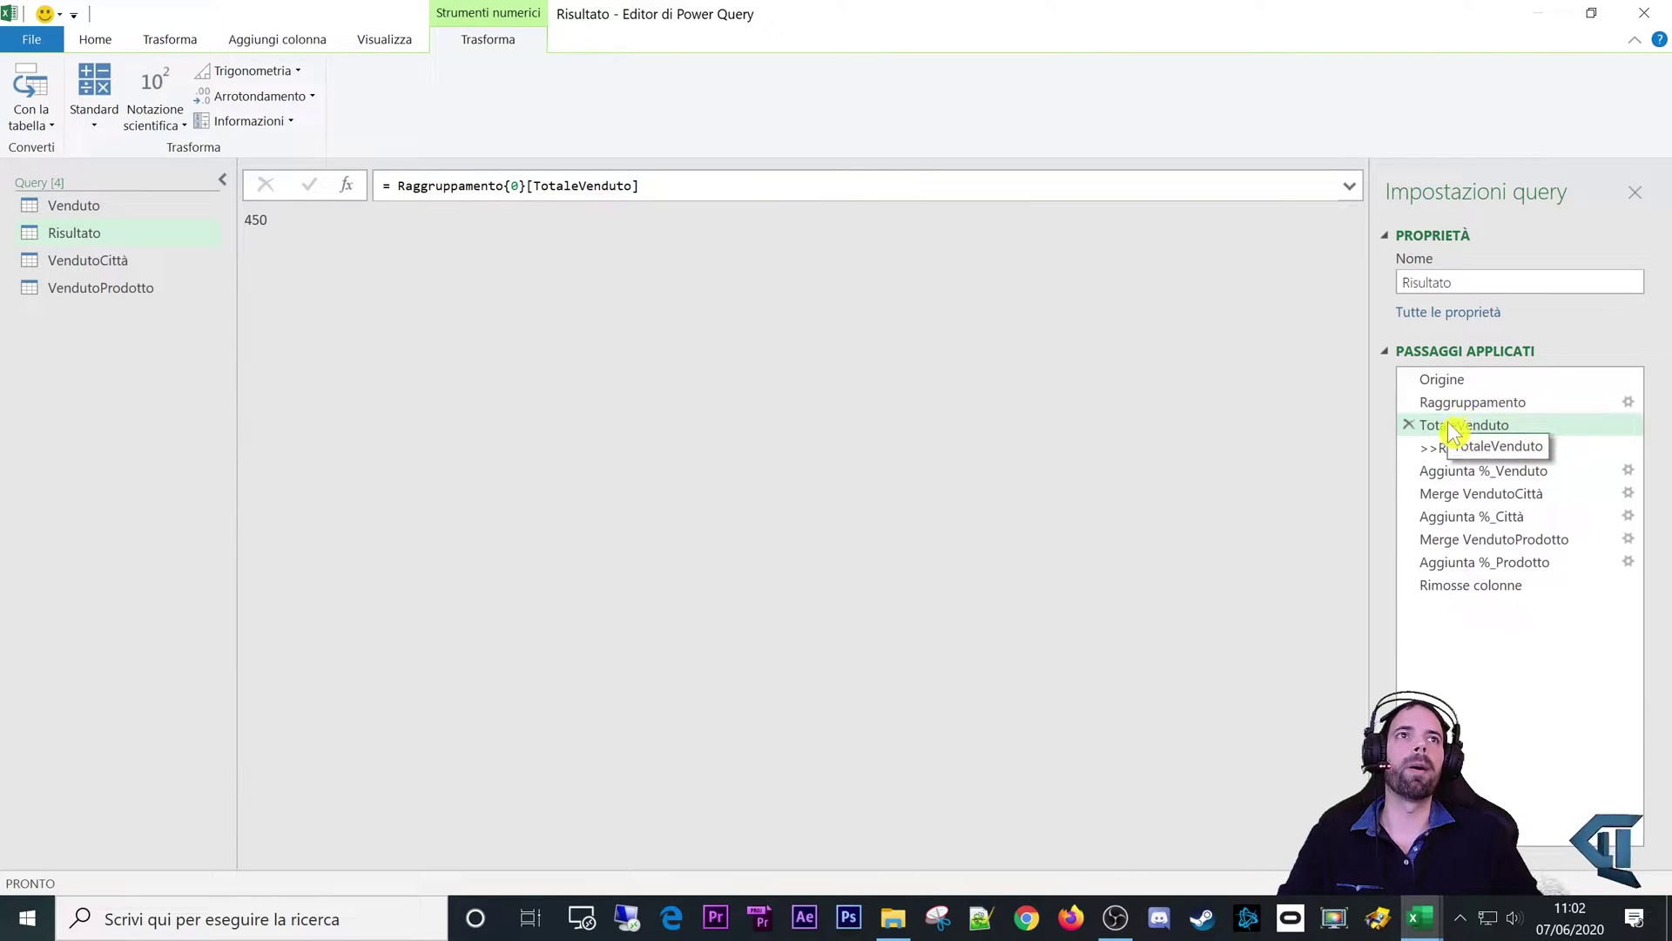
Step: Insert a custom step after TotaleVenduto, then delete the resulting Personalizzato1 step
right_click(1464, 430)
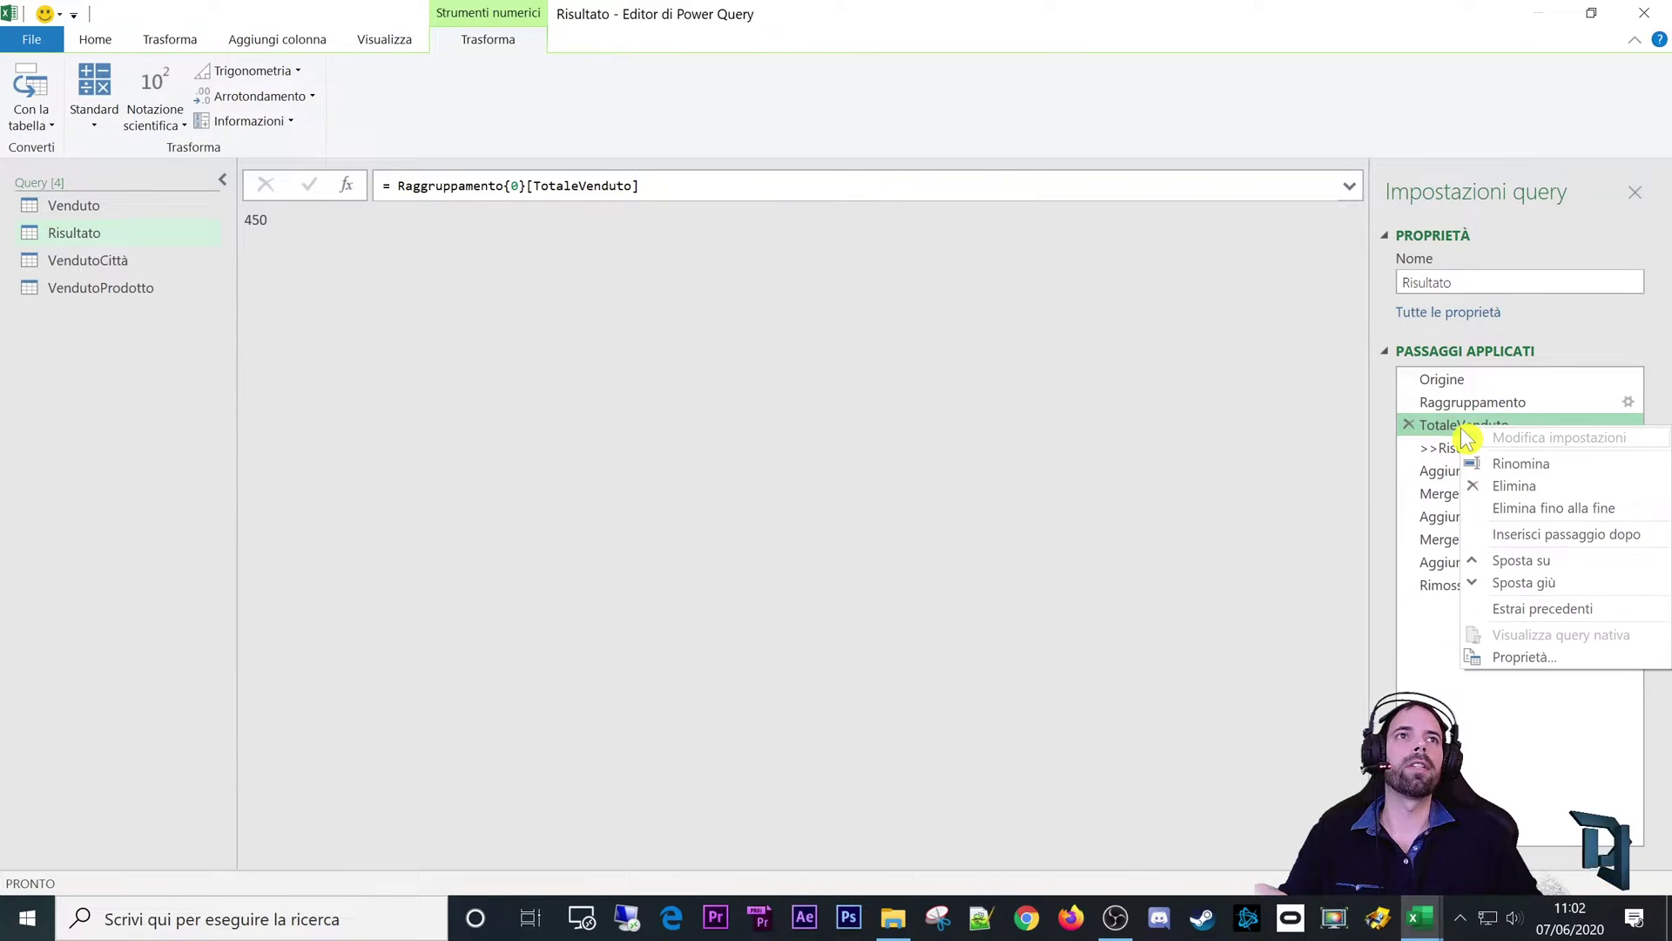
left_click(1552, 533)
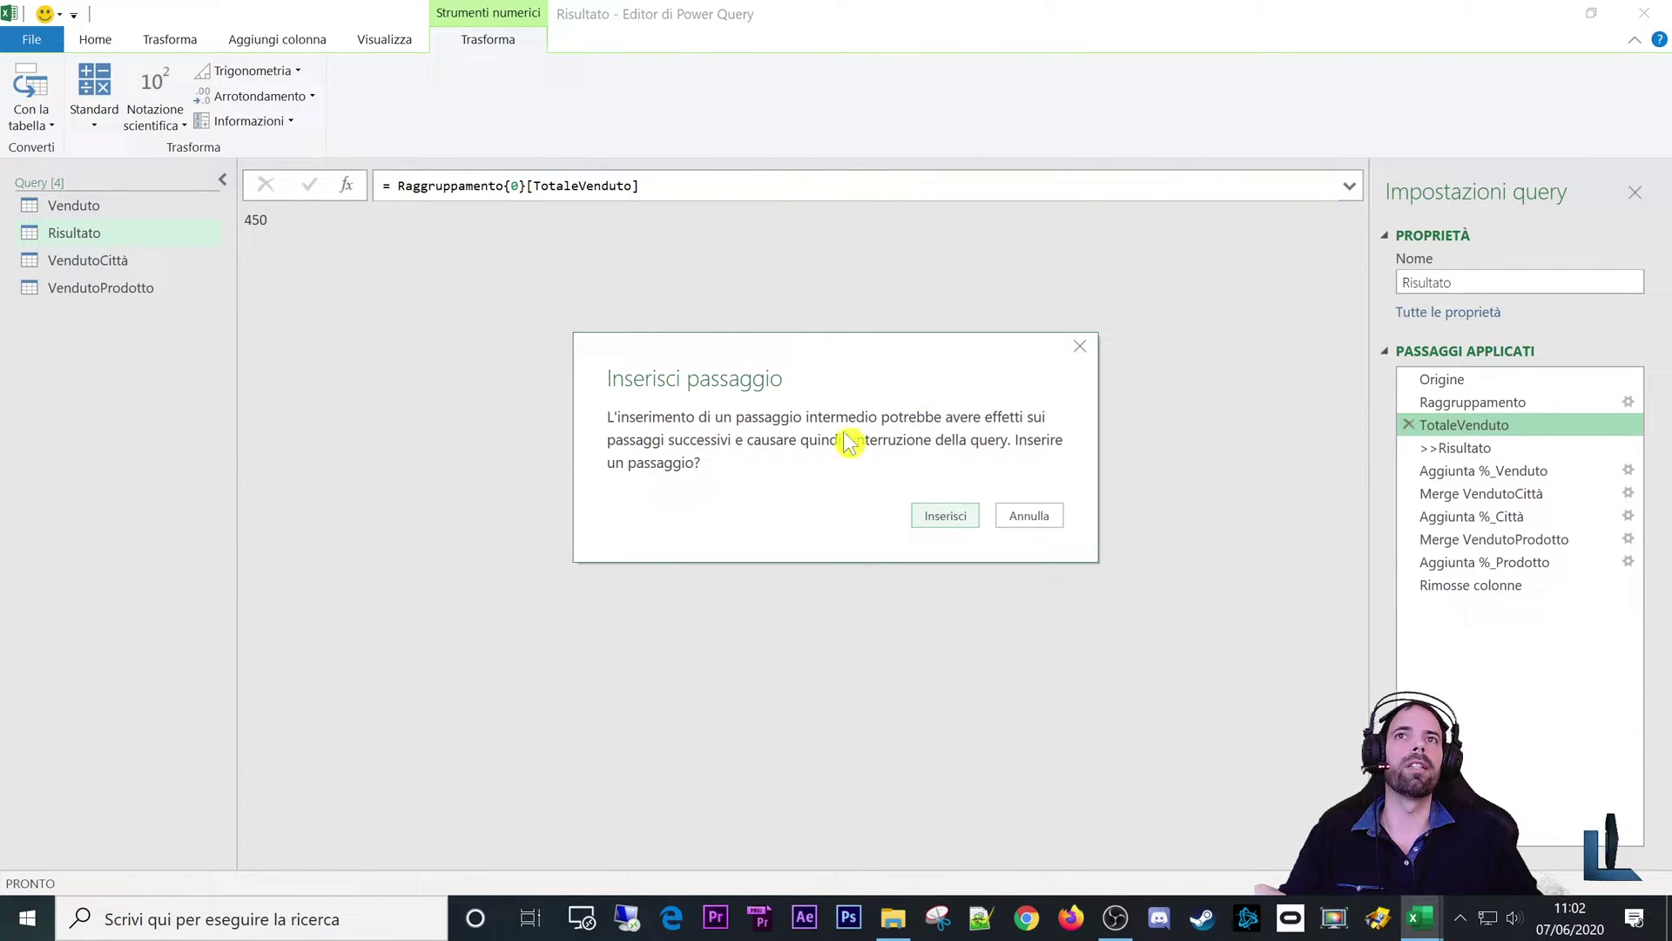
left_click(942, 522)
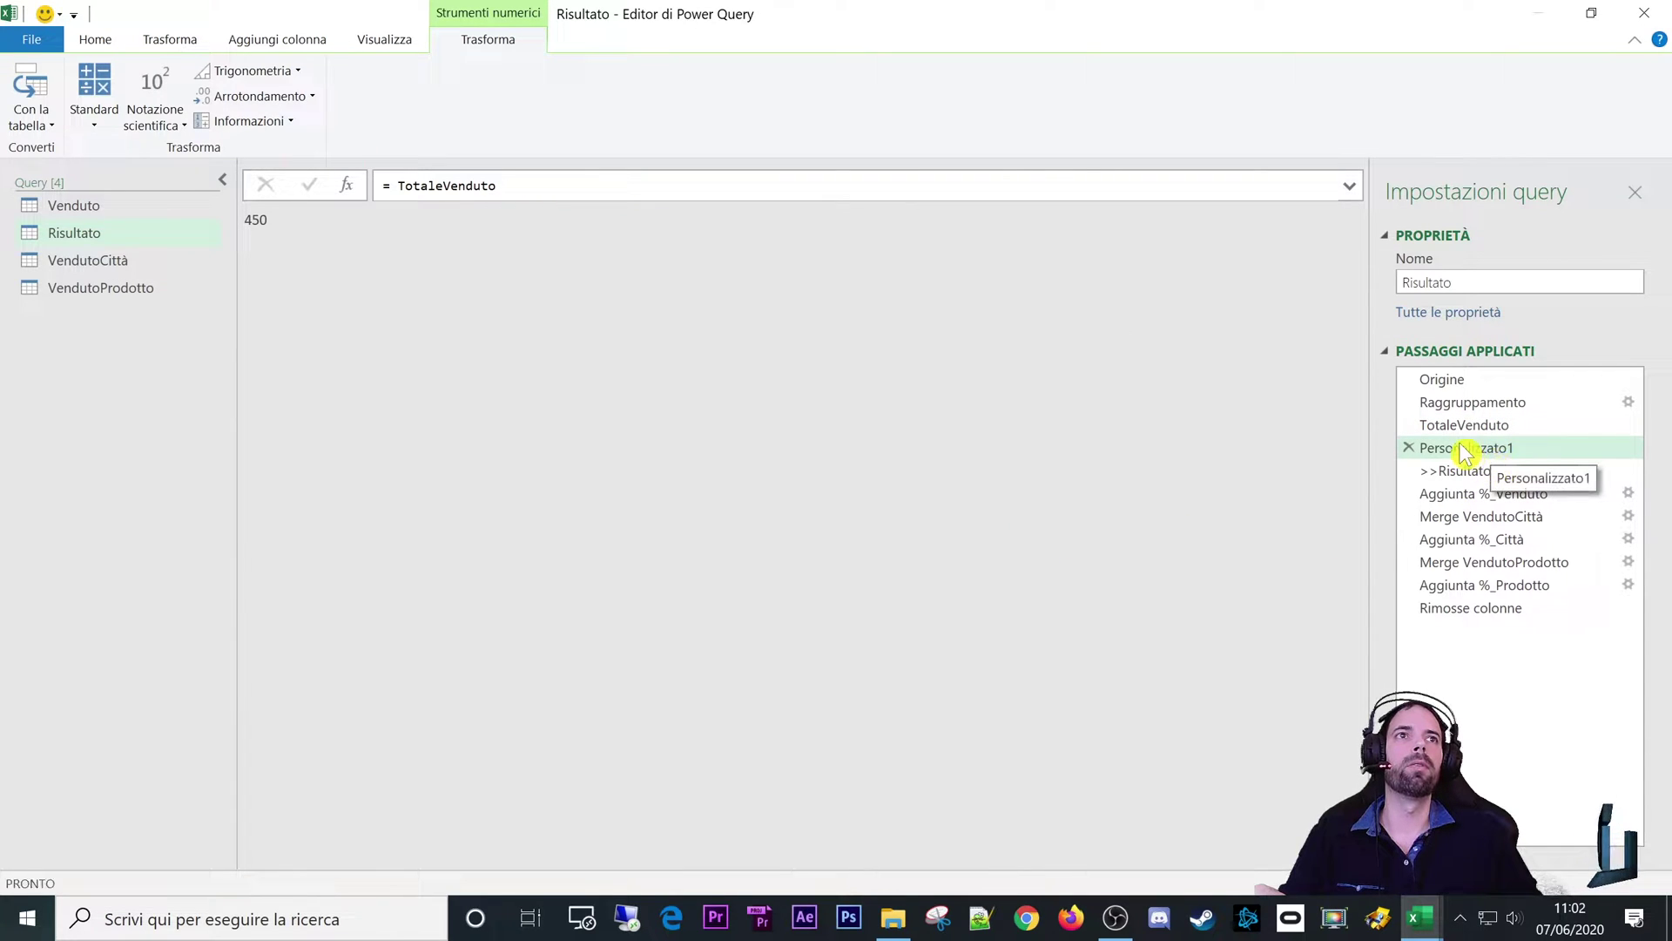
left_click(1408, 449)
left_click(939, 512)
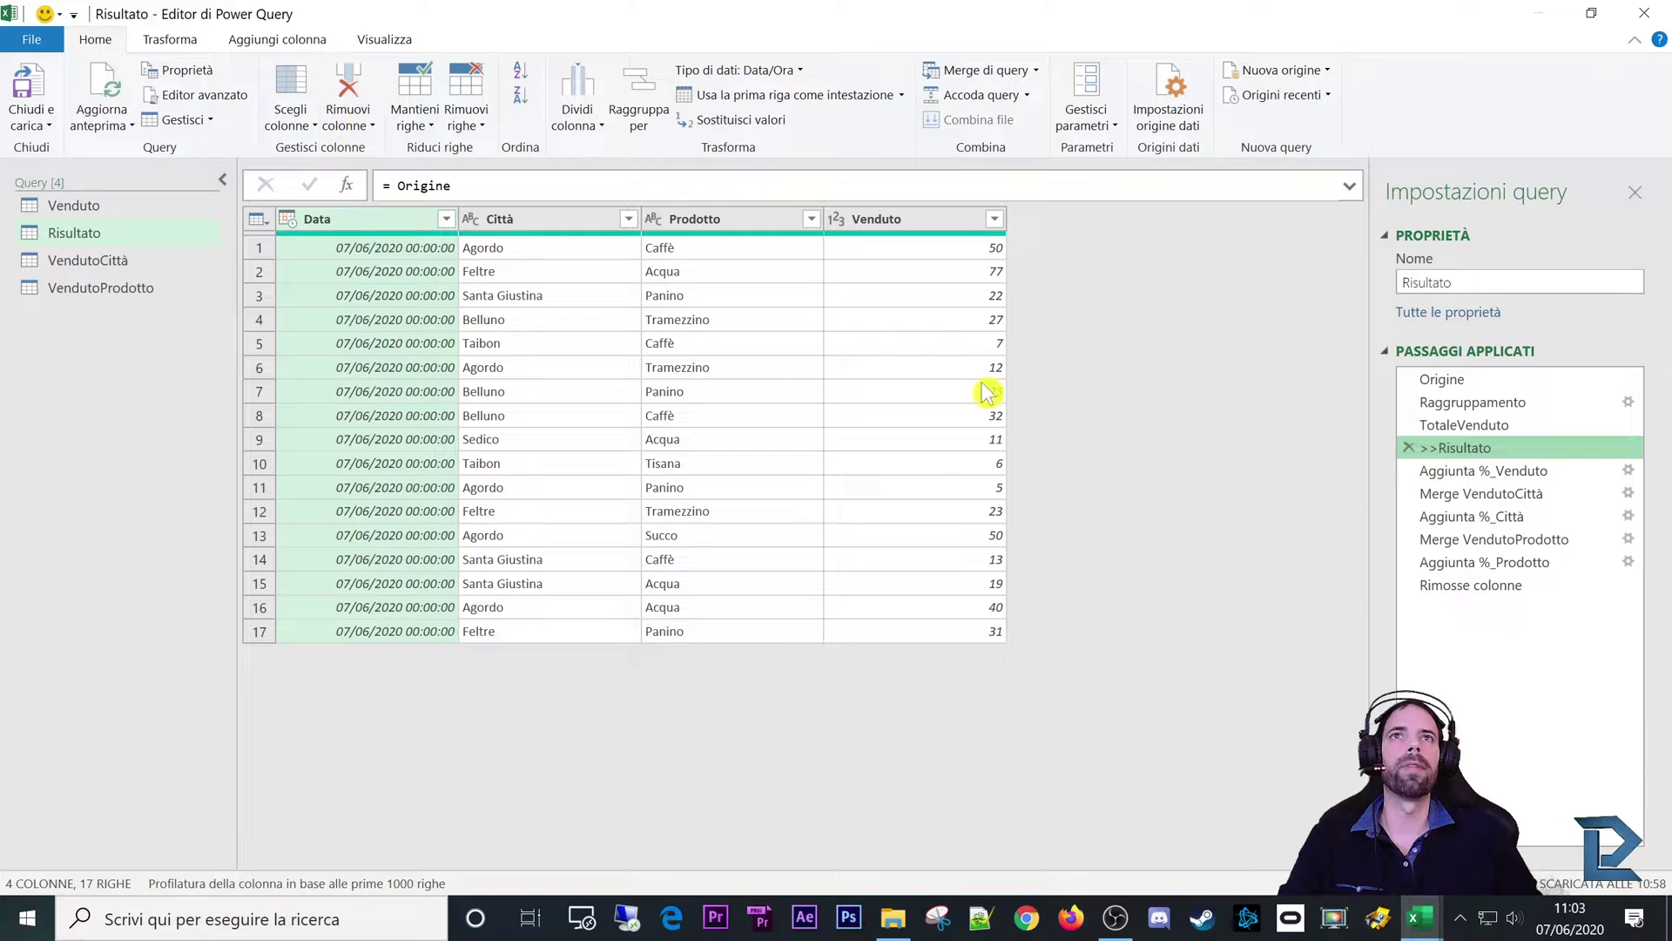
Step: Insert a Personalizzato1 step next to the >>Risultato step, then delete it again
left_click(409, 186)
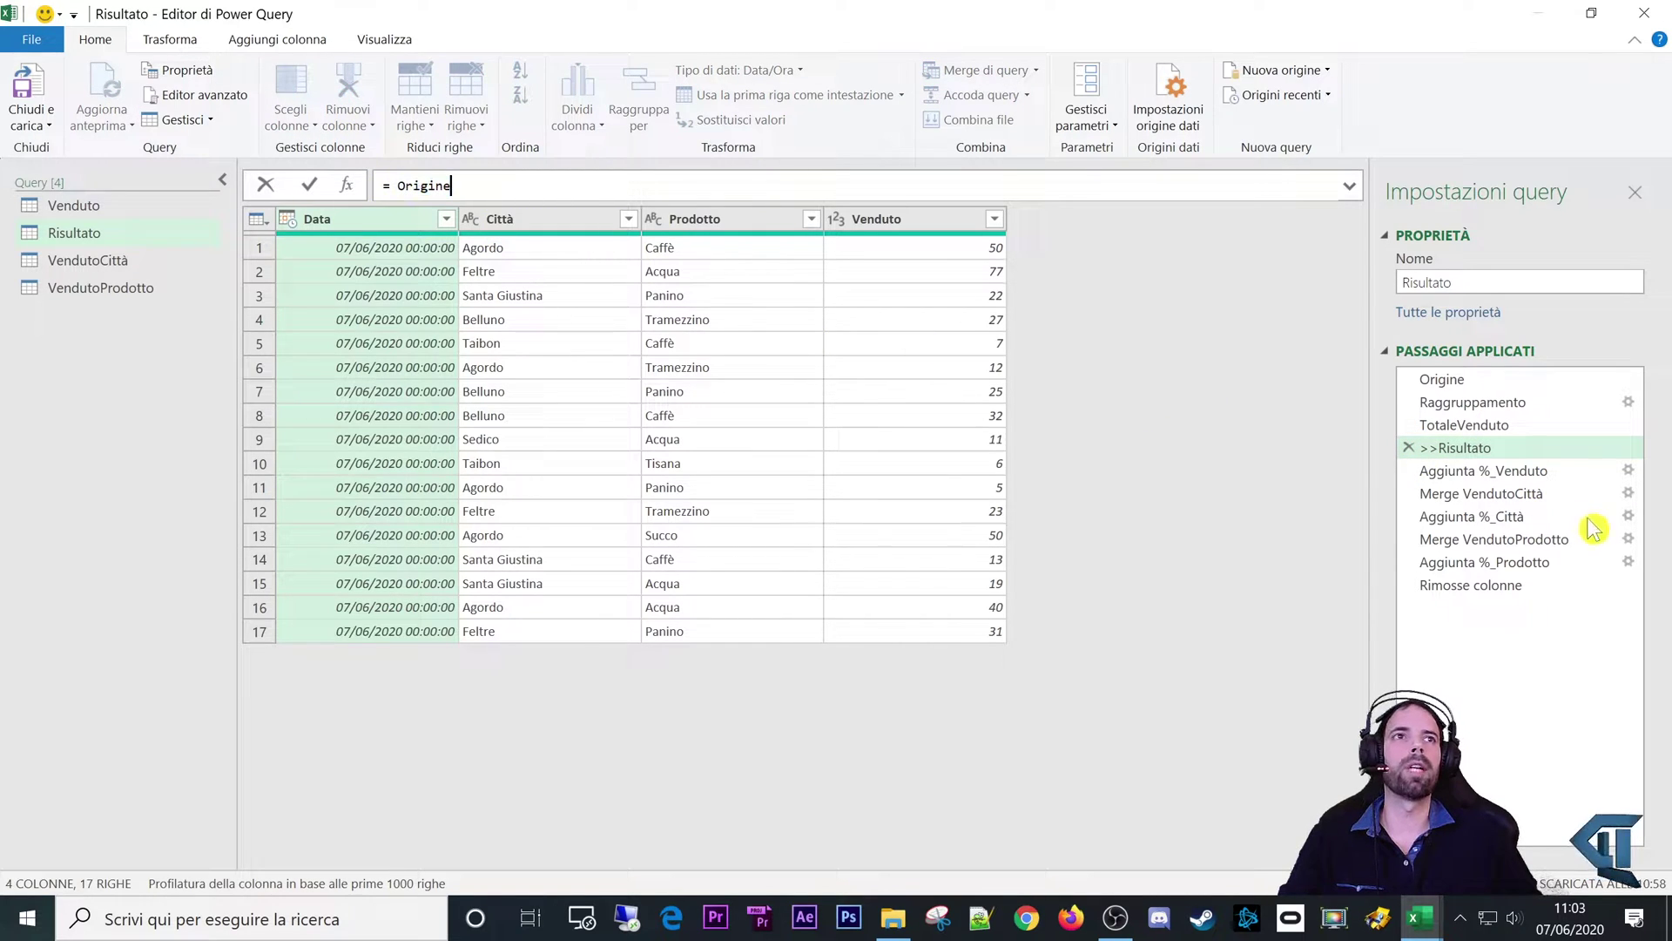
right_click(1455, 445)
left_click(1515, 549)
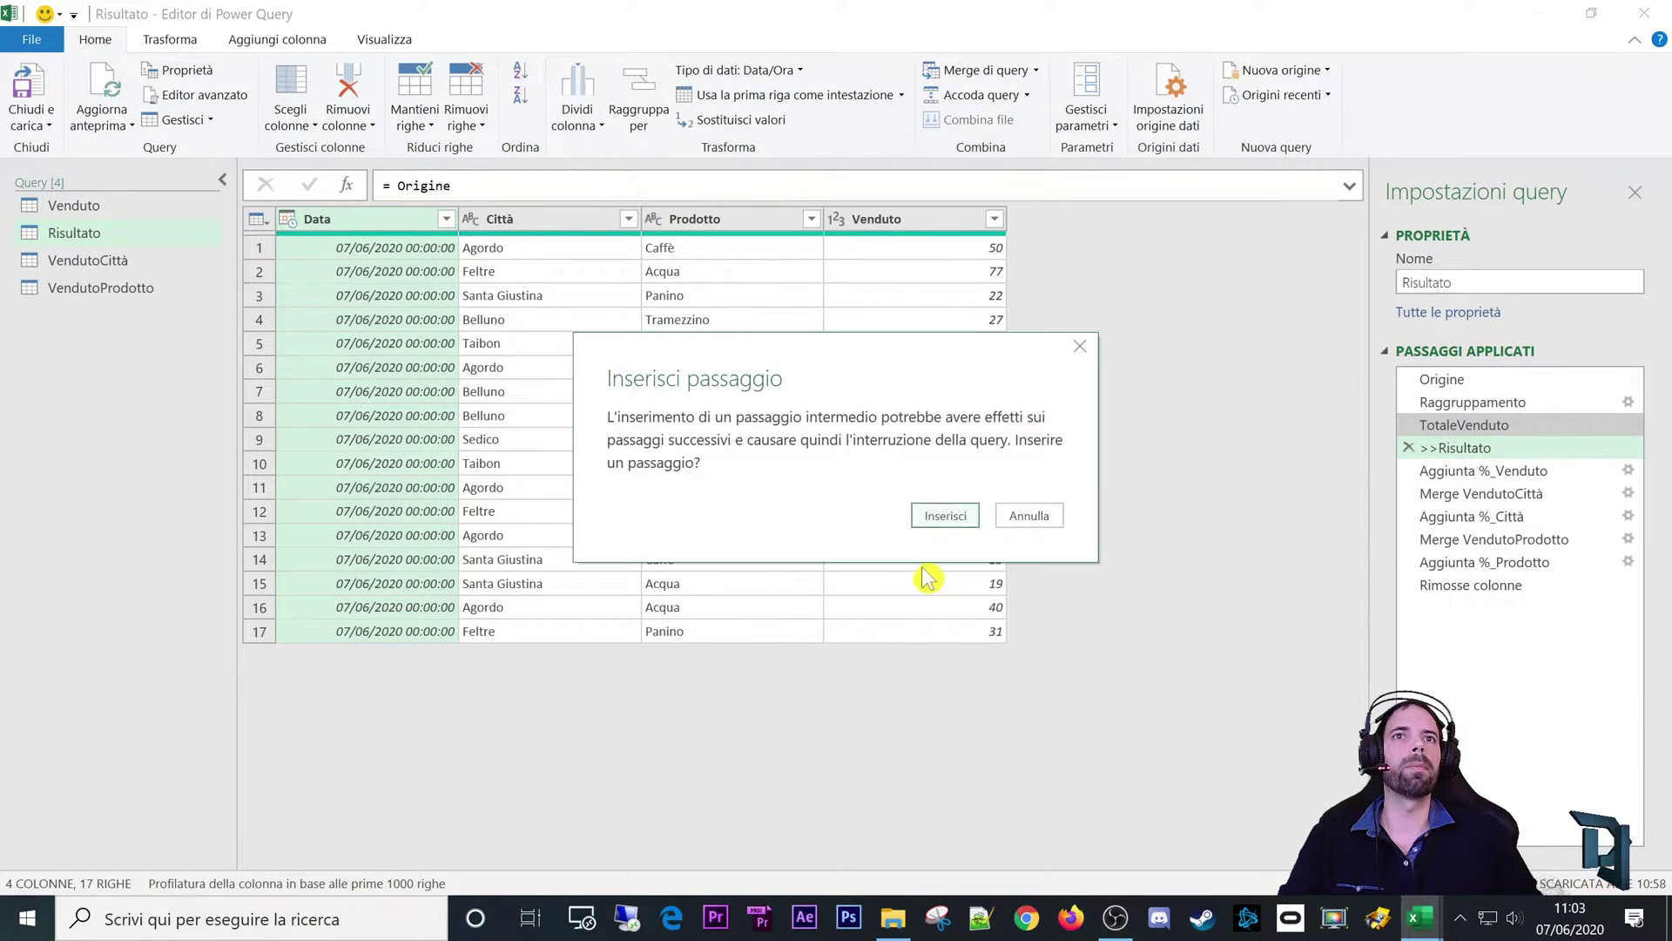
left_click(941, 516)
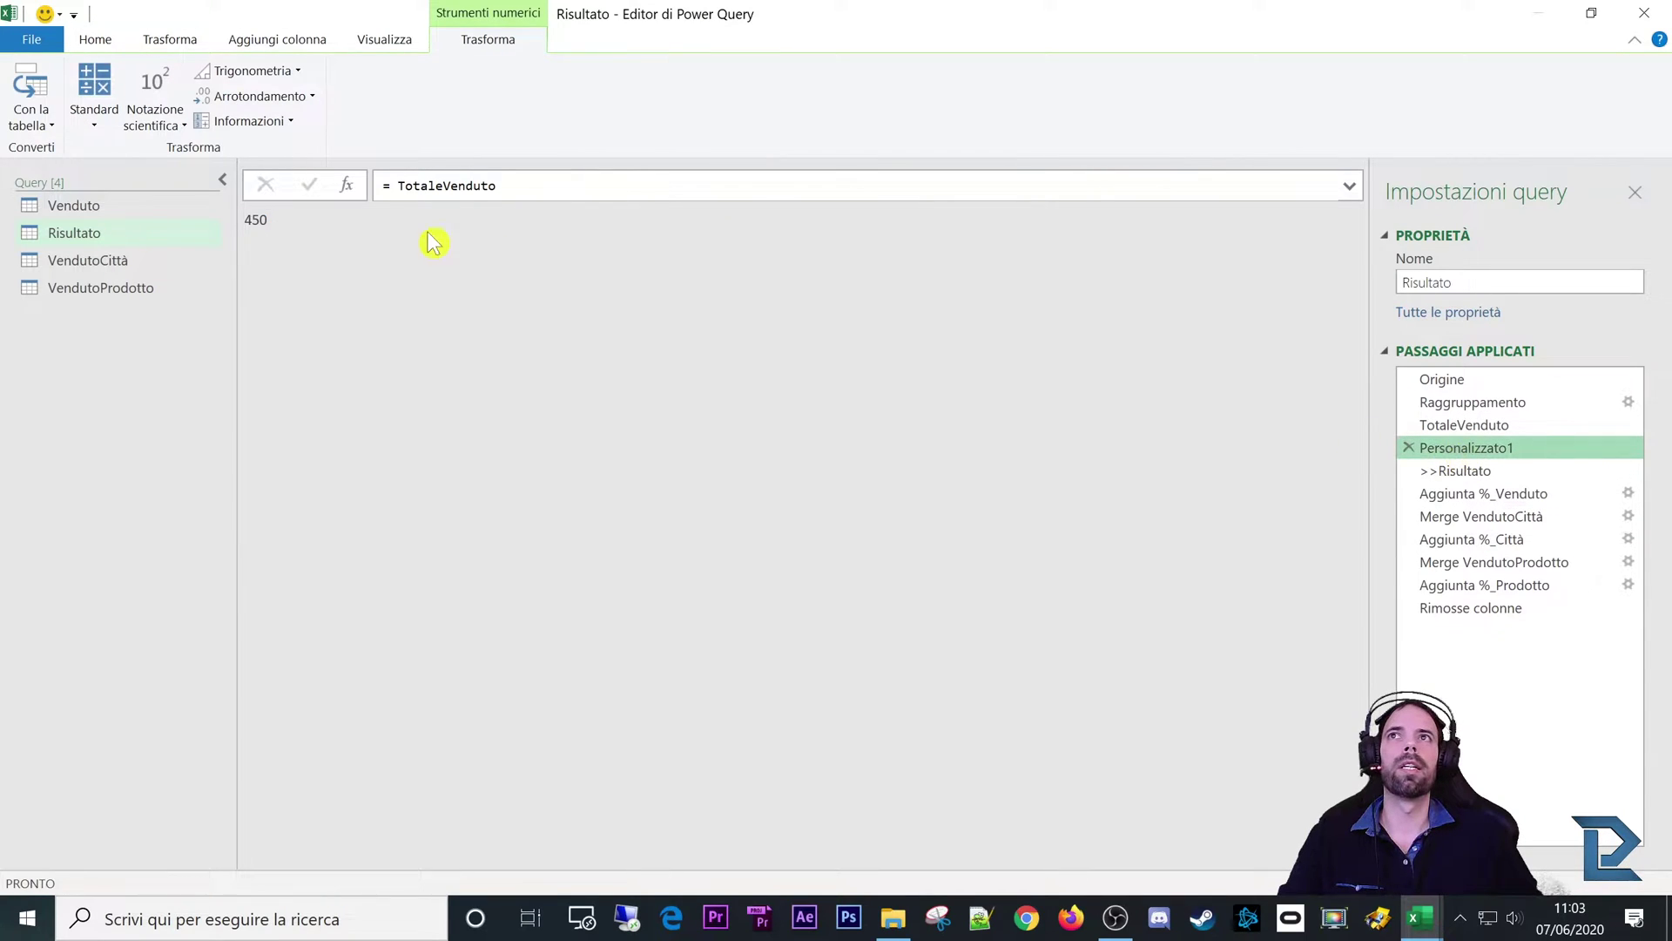
mouse_move(1463, 425)
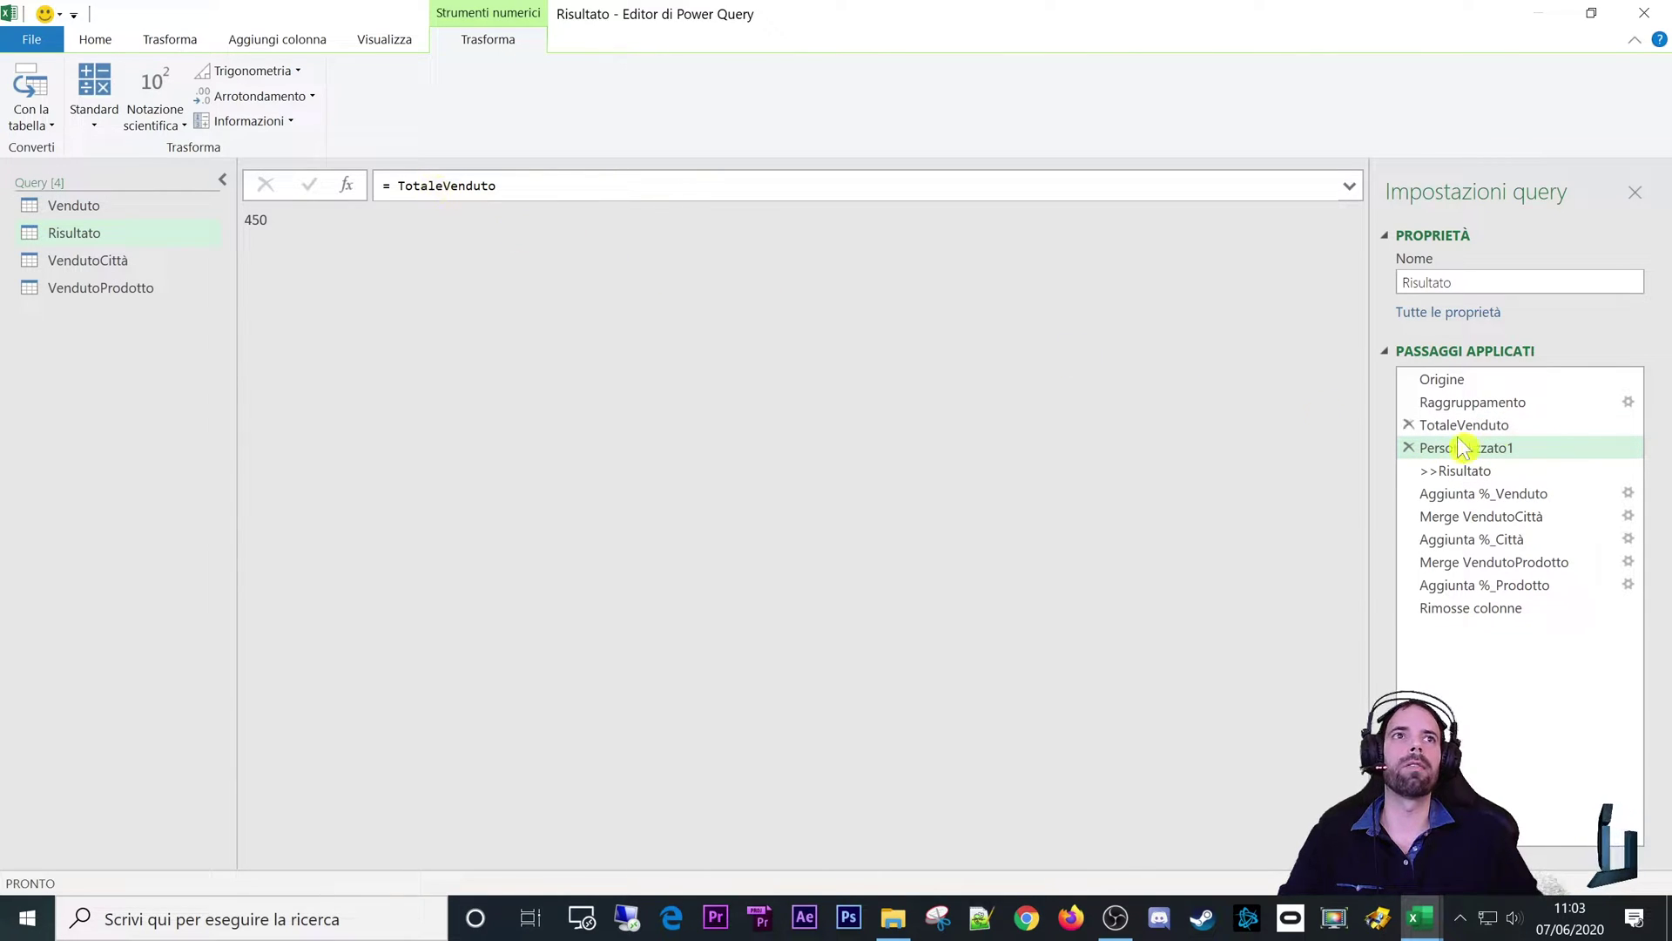
left_click(1408, 447)
left_click(952, 517)
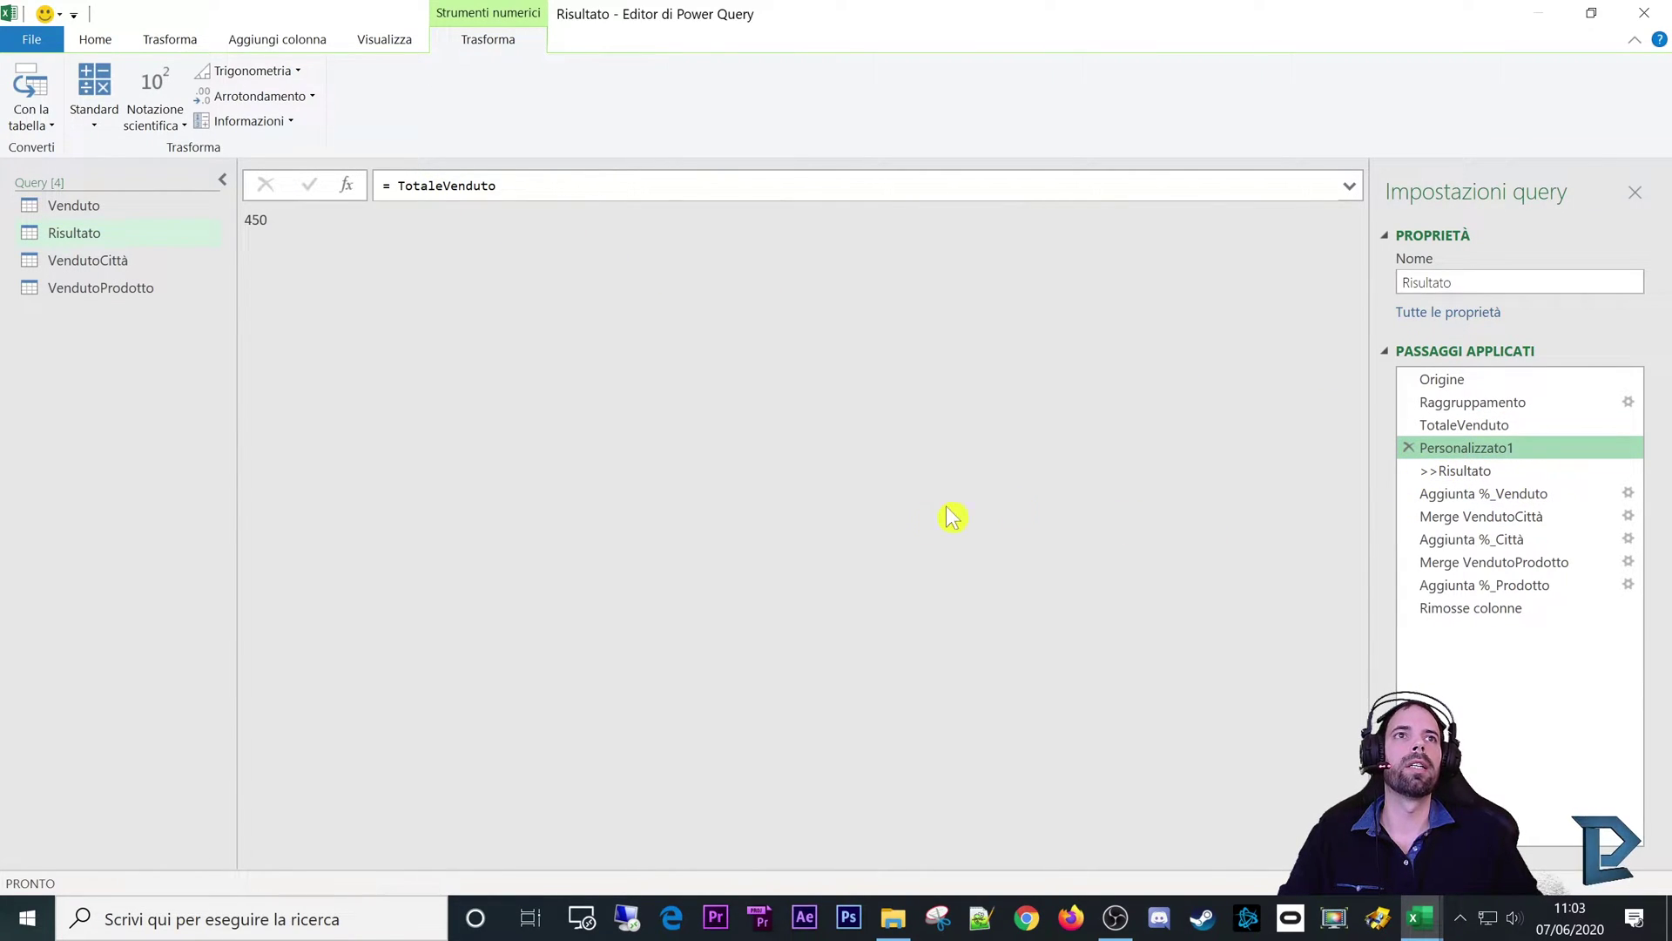
Step: Inspect the Origine and TotaleVenduto steps, returning to the 17-row >>Risultato sales table
double_click(431, 186)
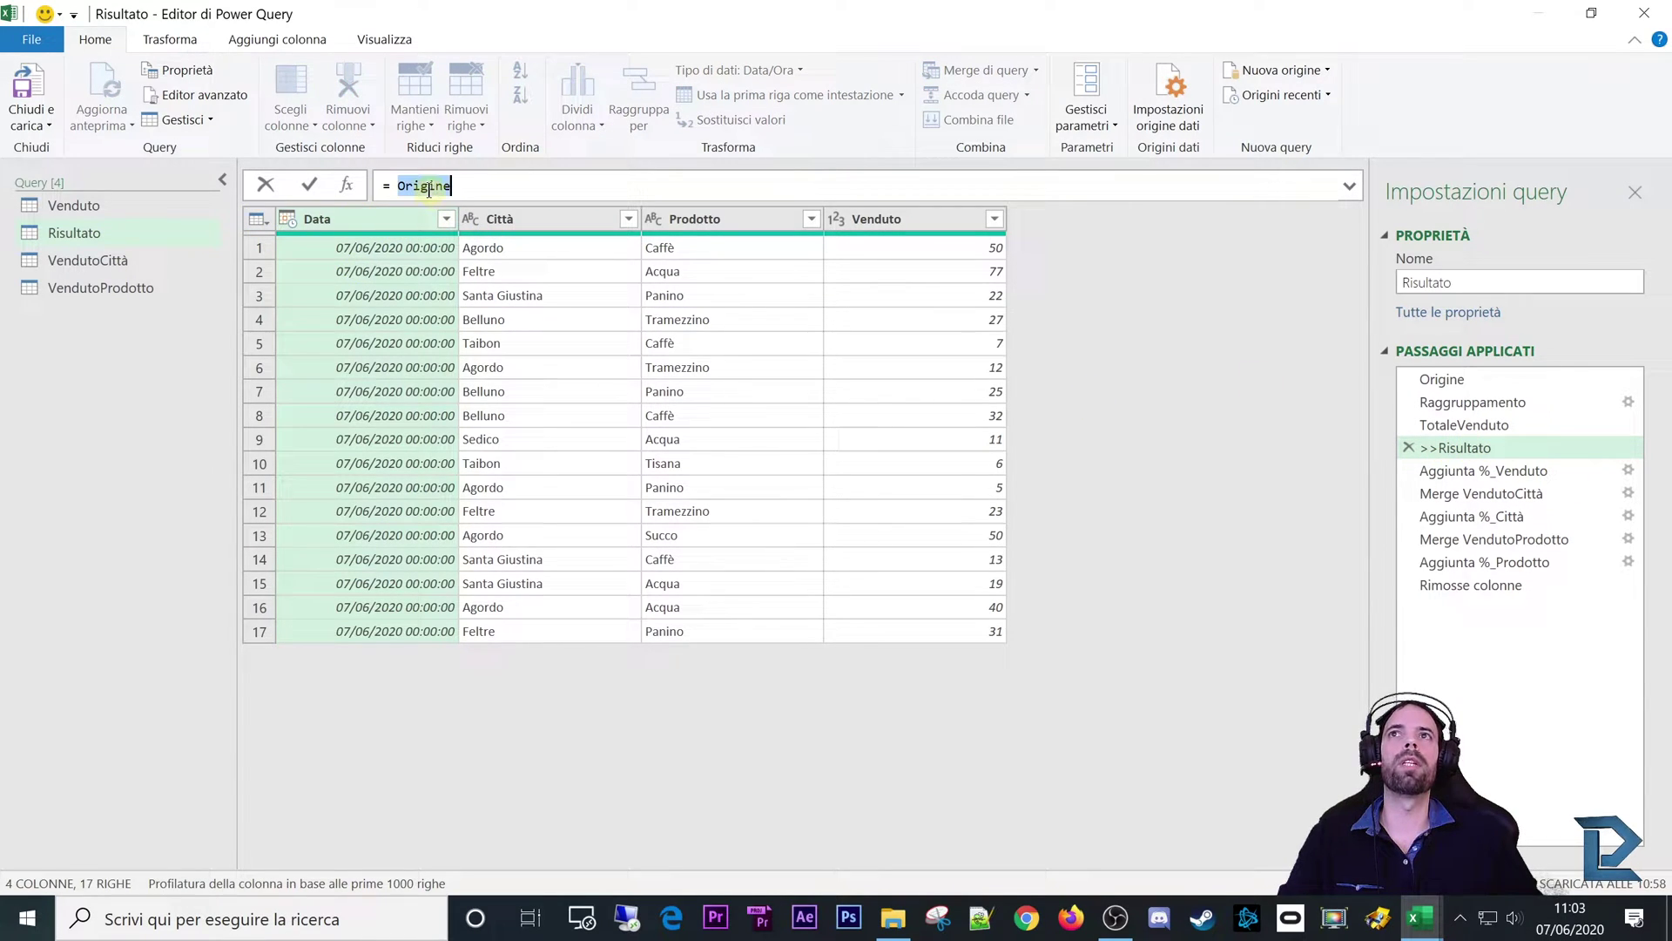
left_click(1472, 448)
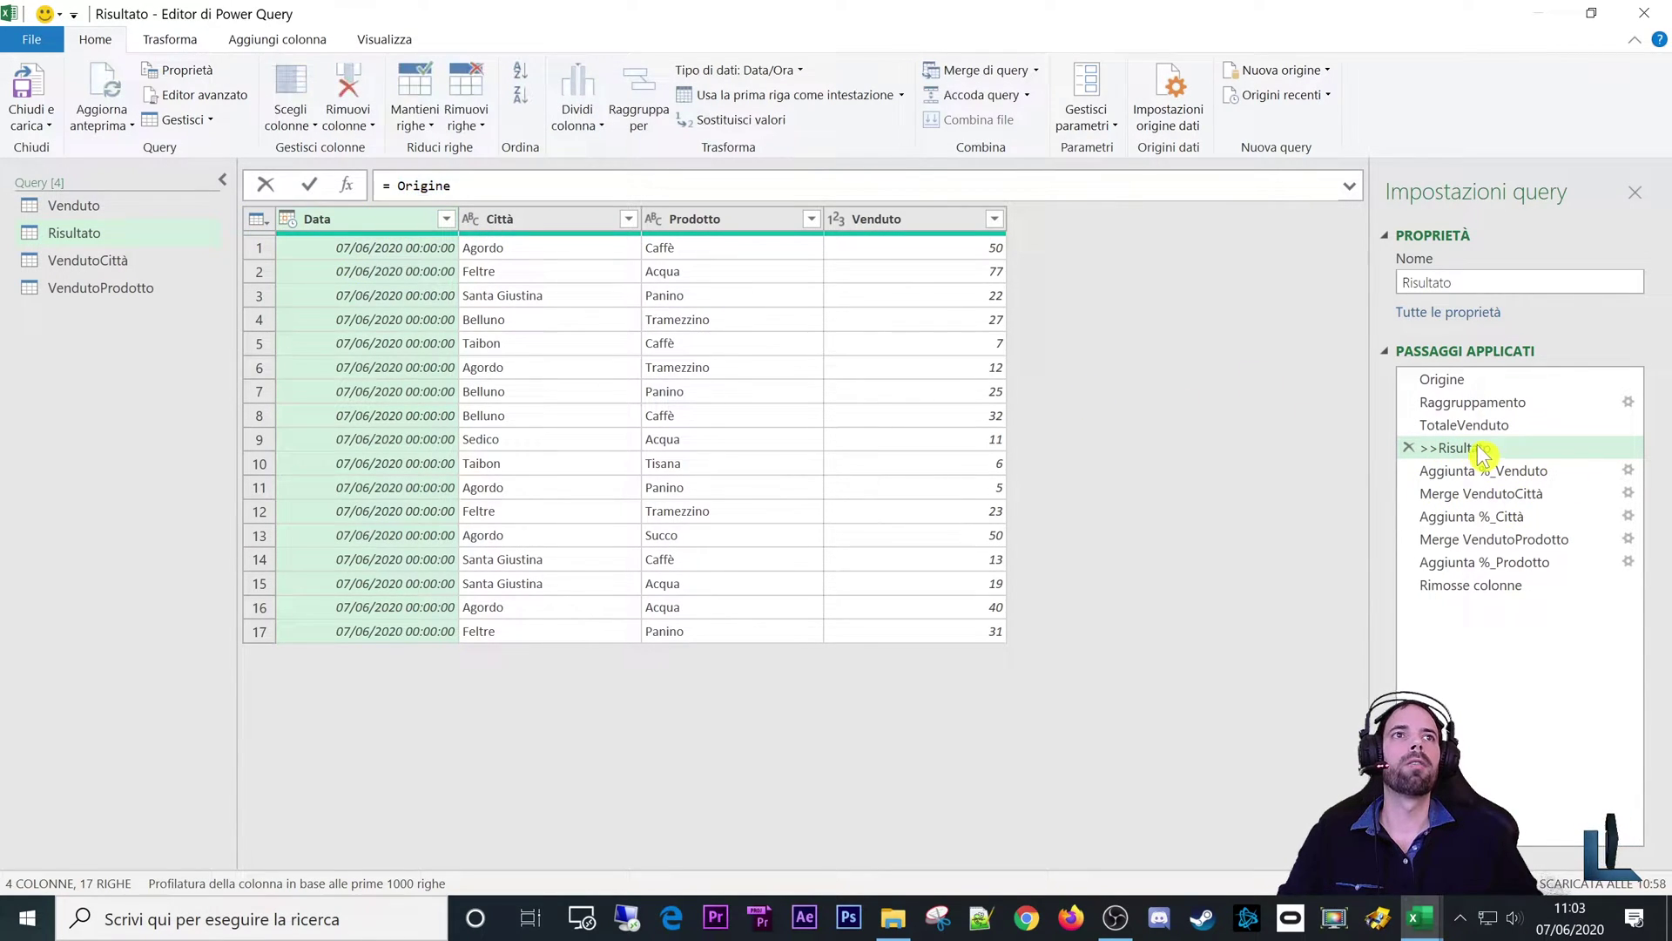
left_click(1448, 383)
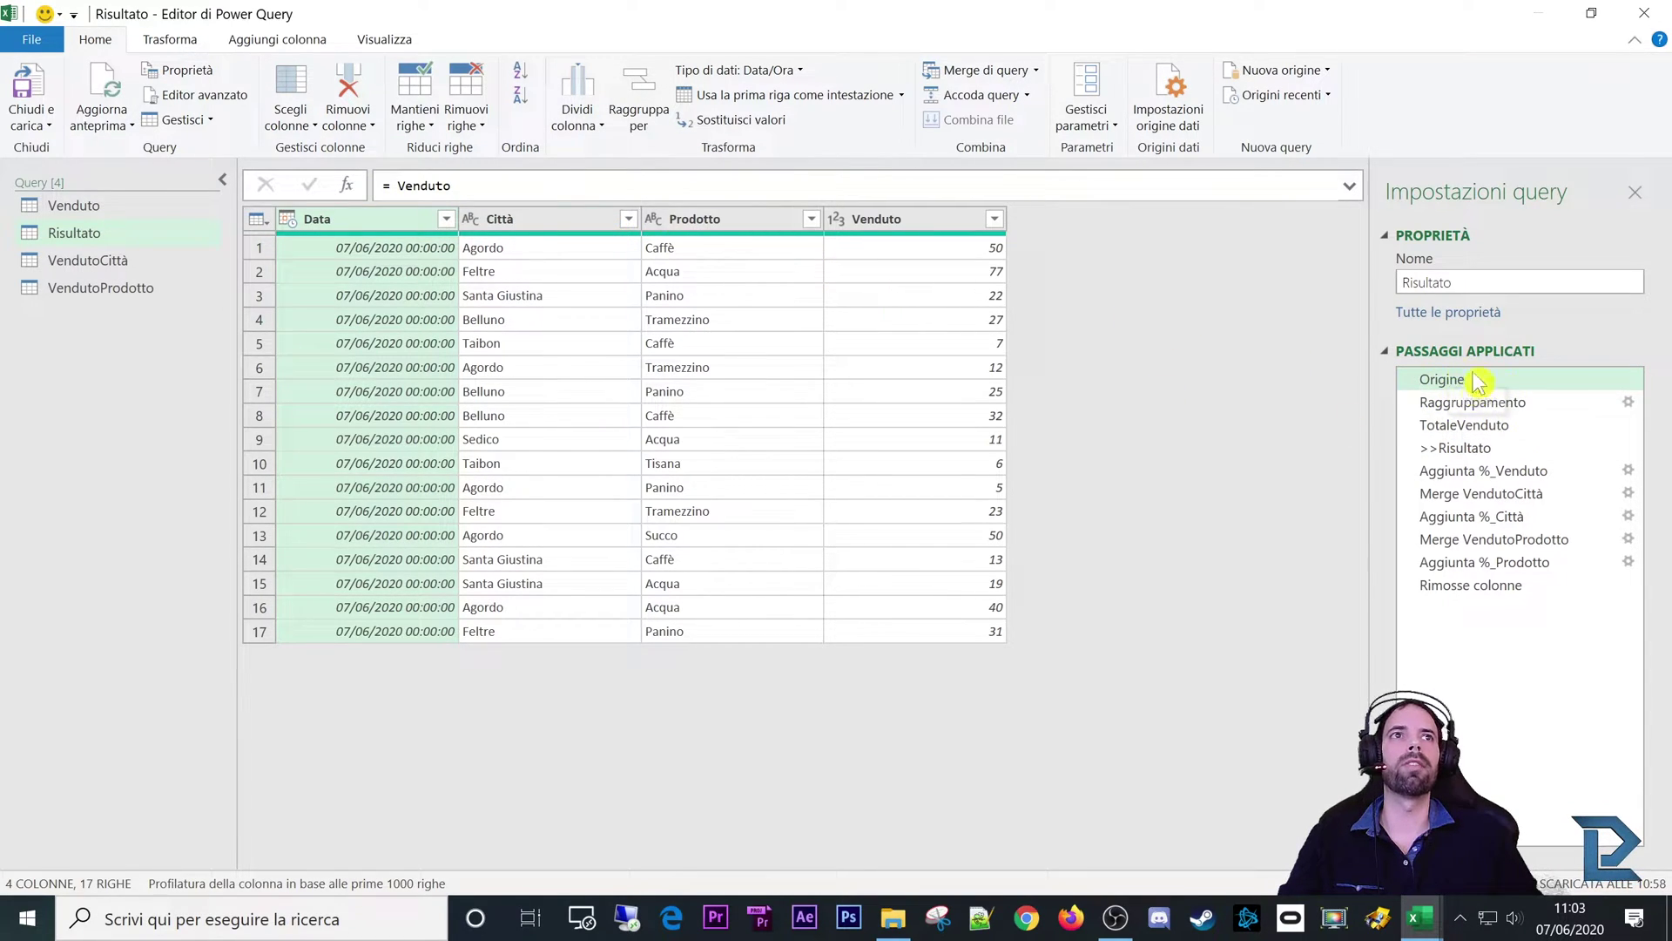
left_click(1479, 450)
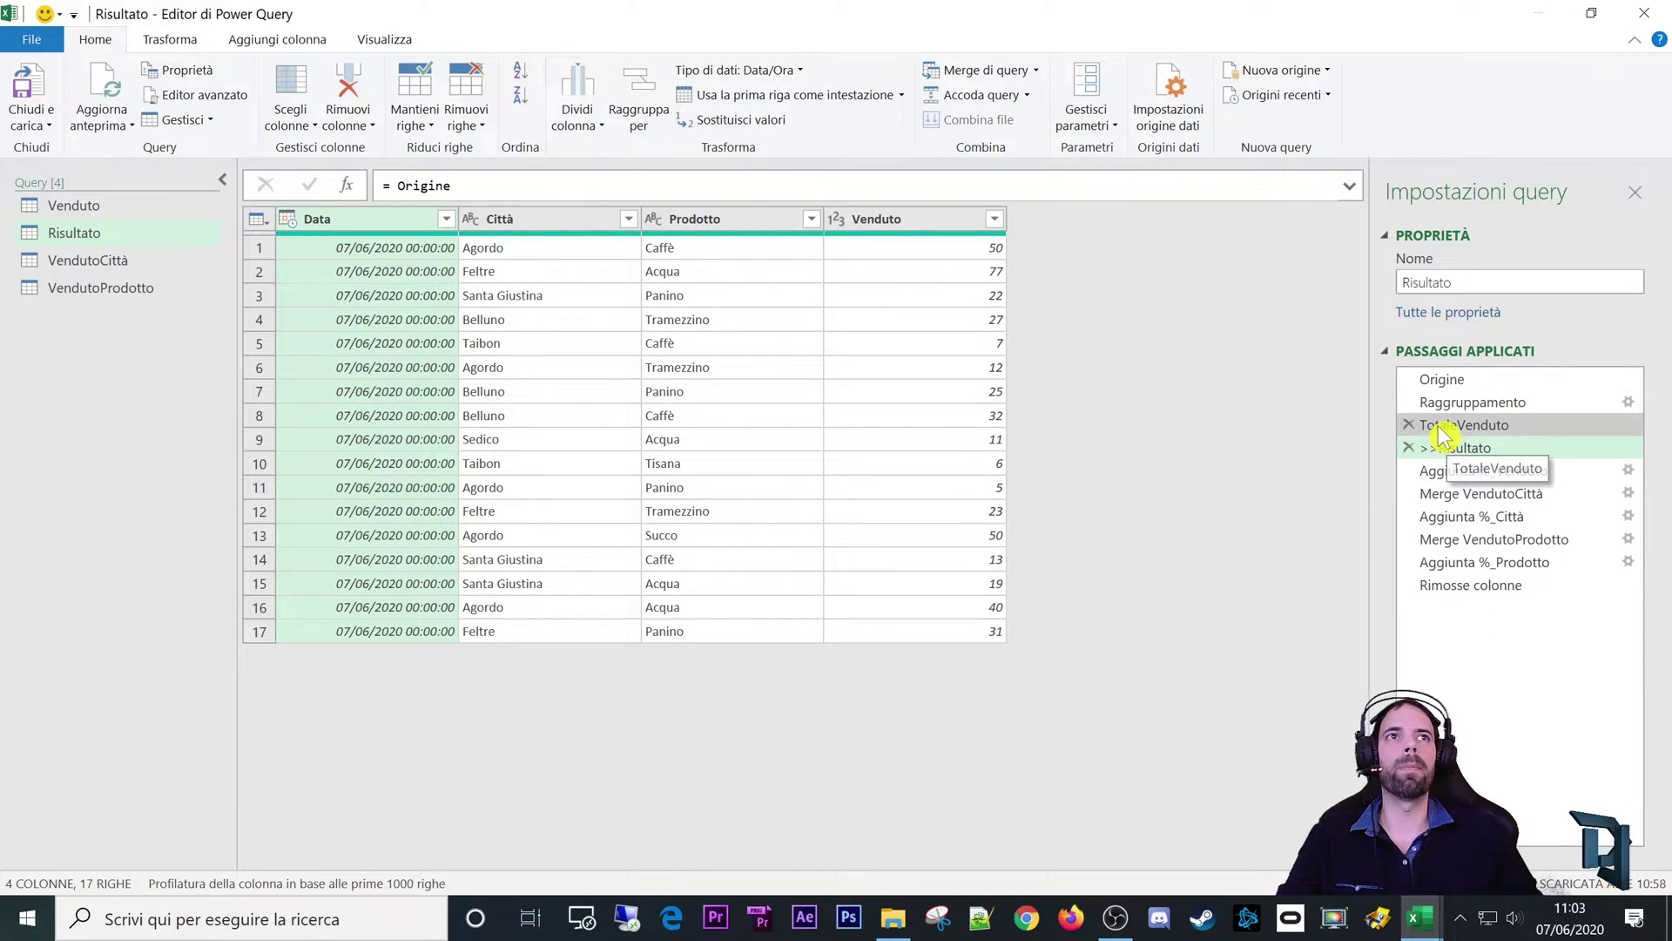
left_click(1442, 431)
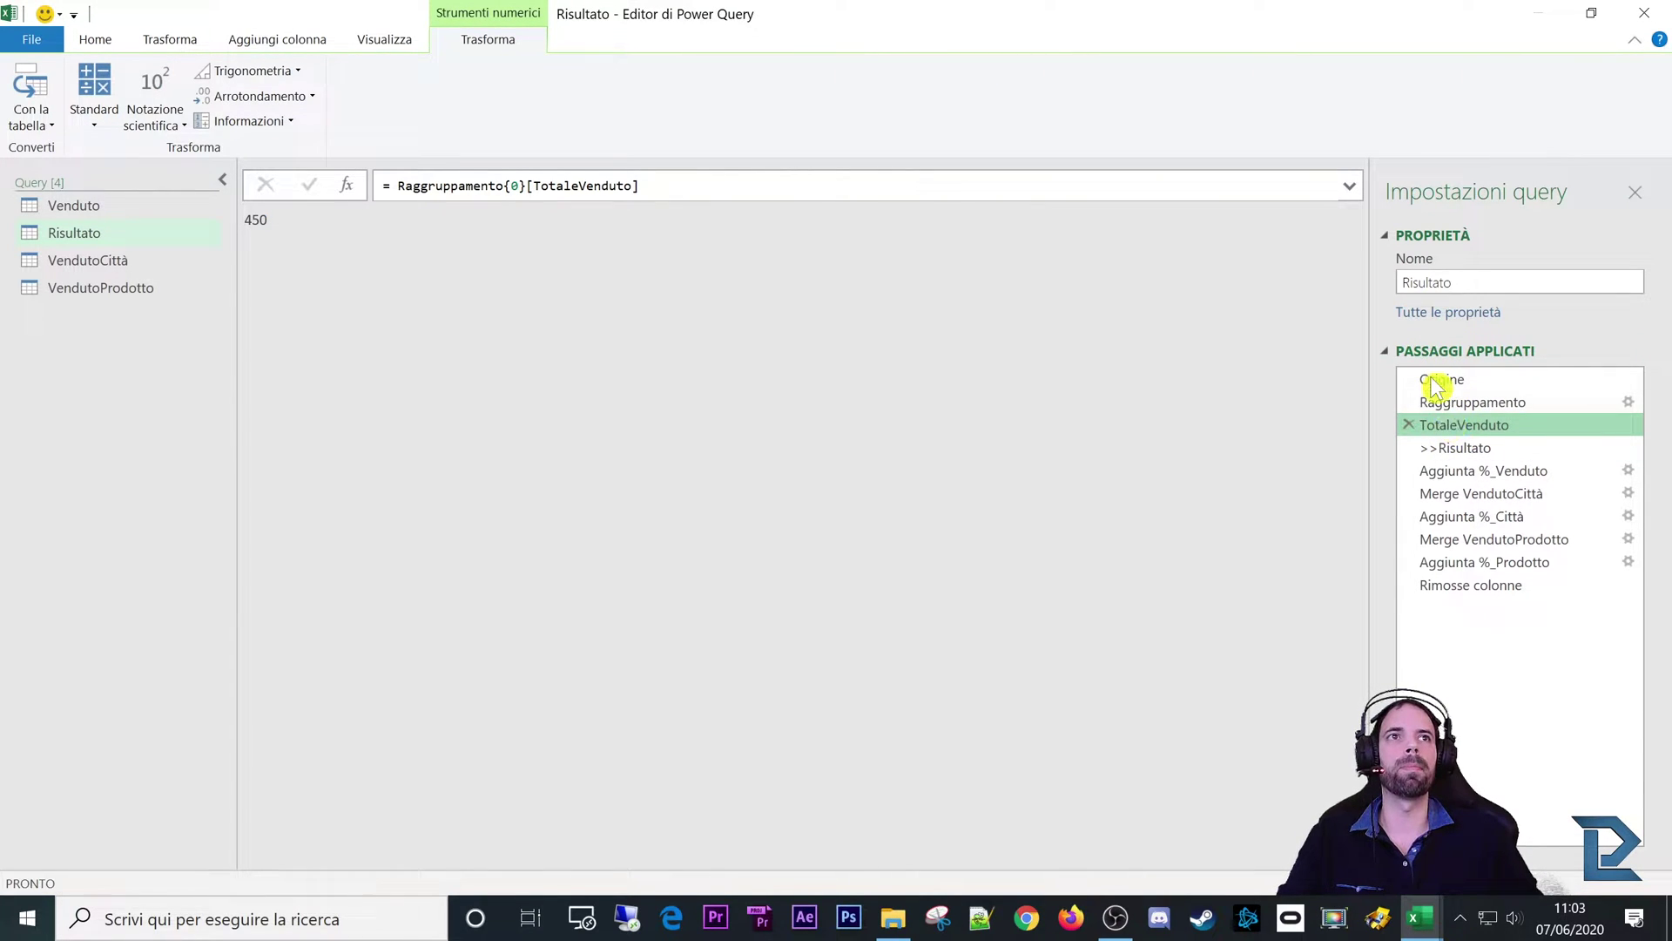
left_click(1456, 448)
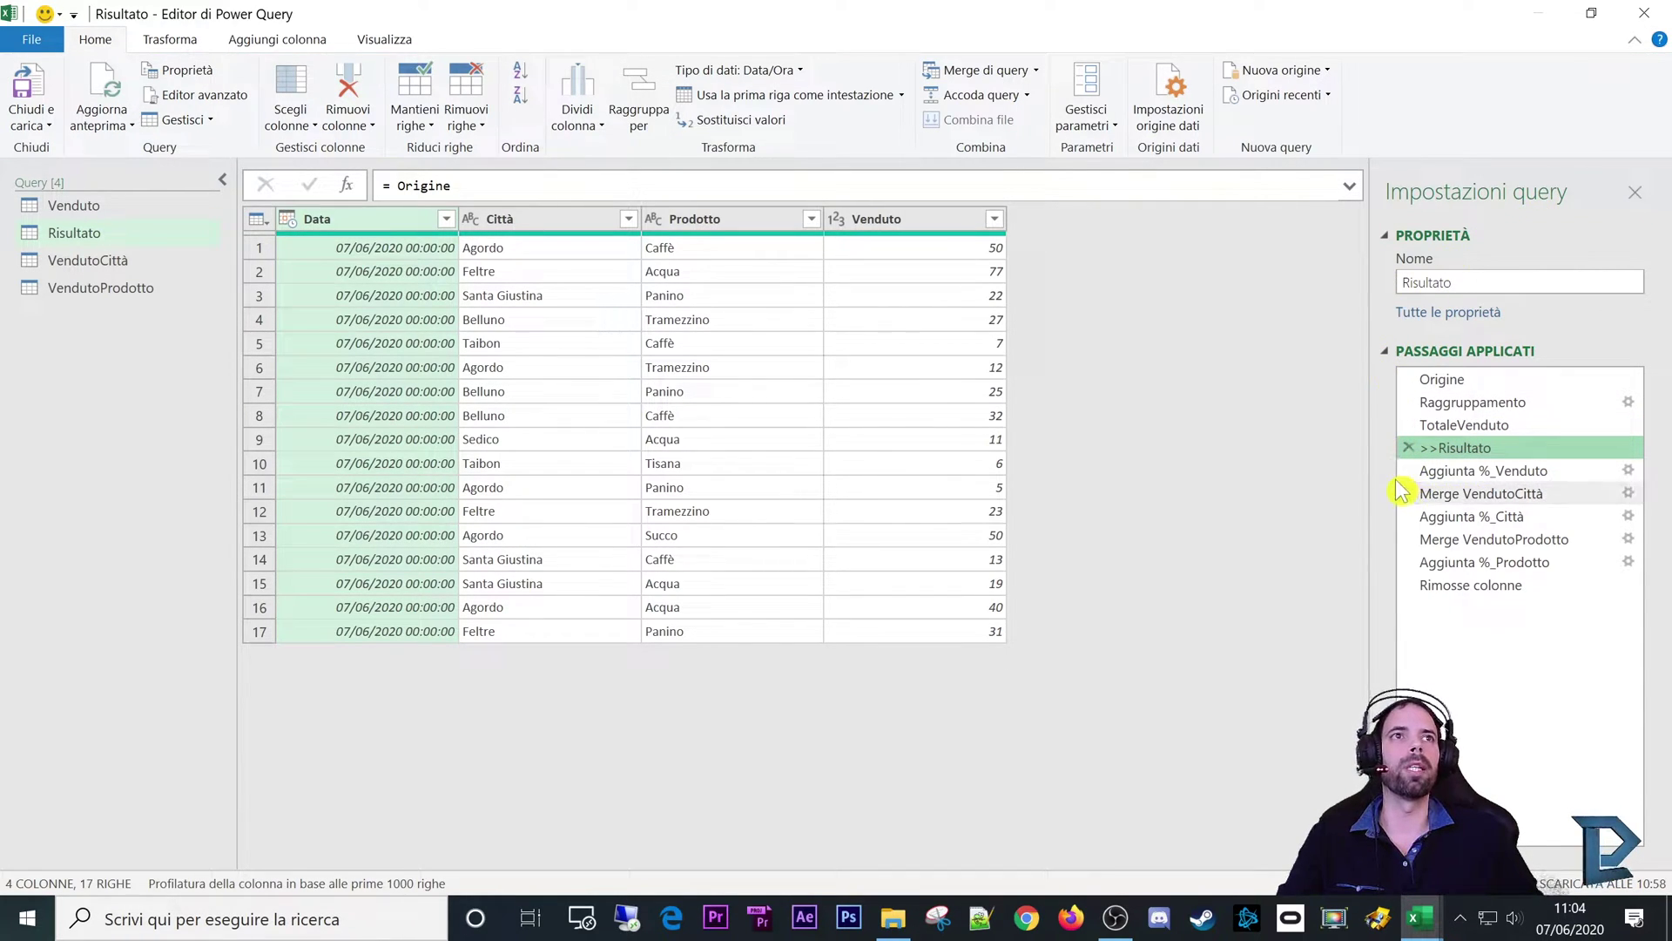
left_click(1450, 455)
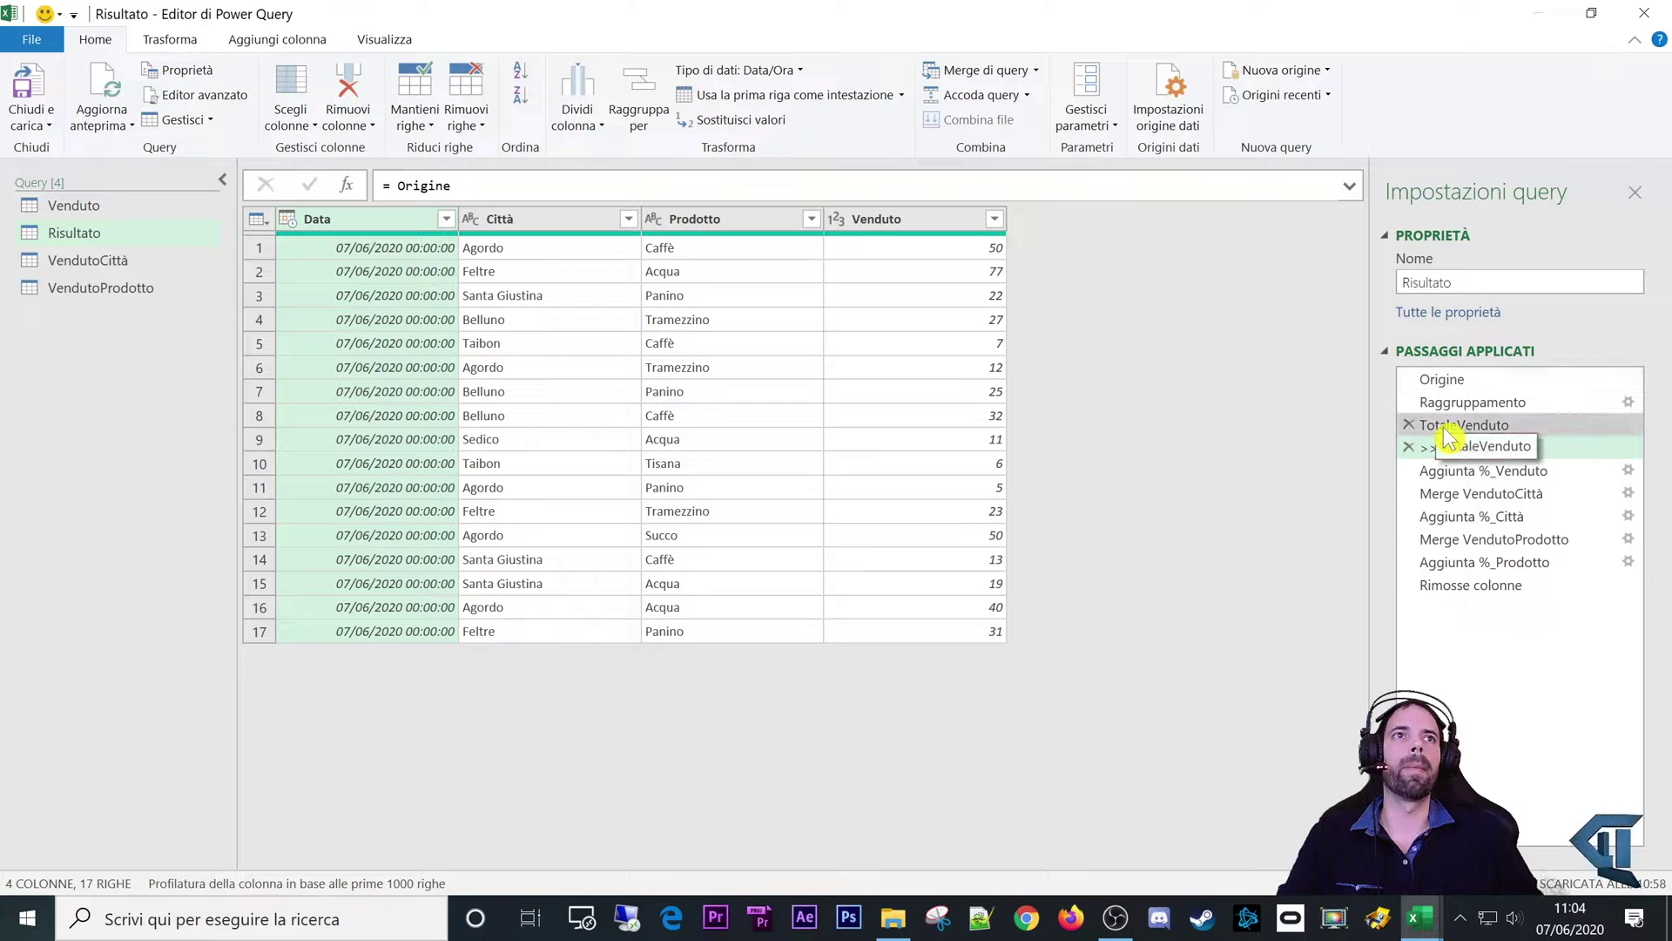
Step: Open the Colonna personalizzata settings of the Aggiunta %_Venduto step
left_click(1450, 475)
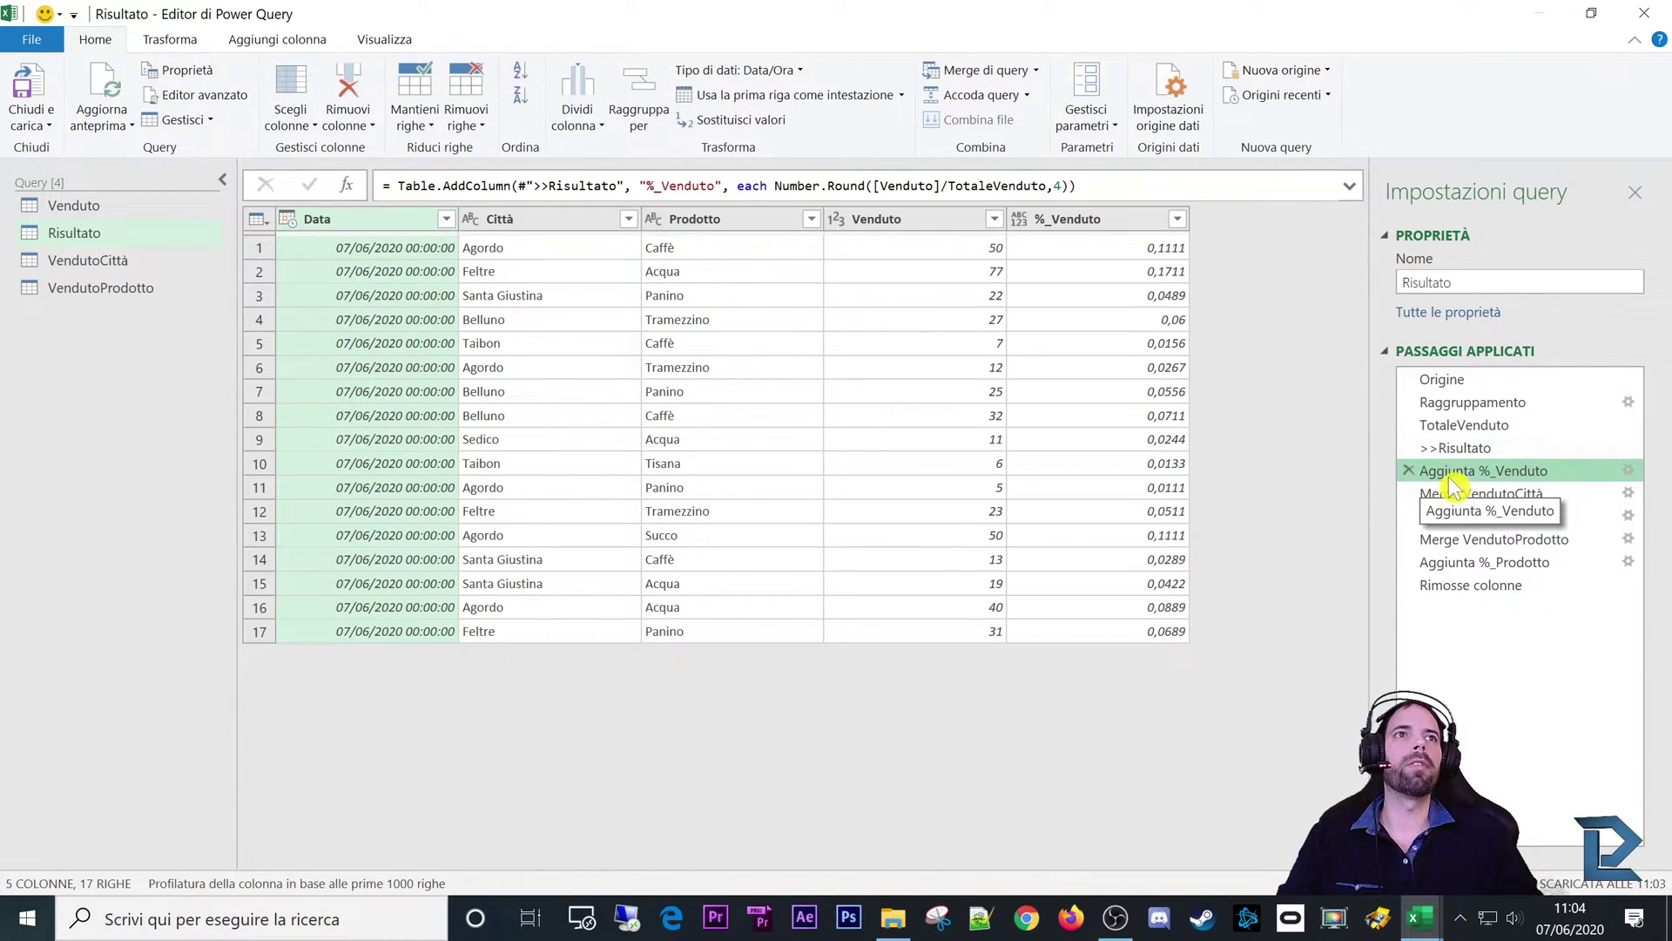
left_click(262, 41)
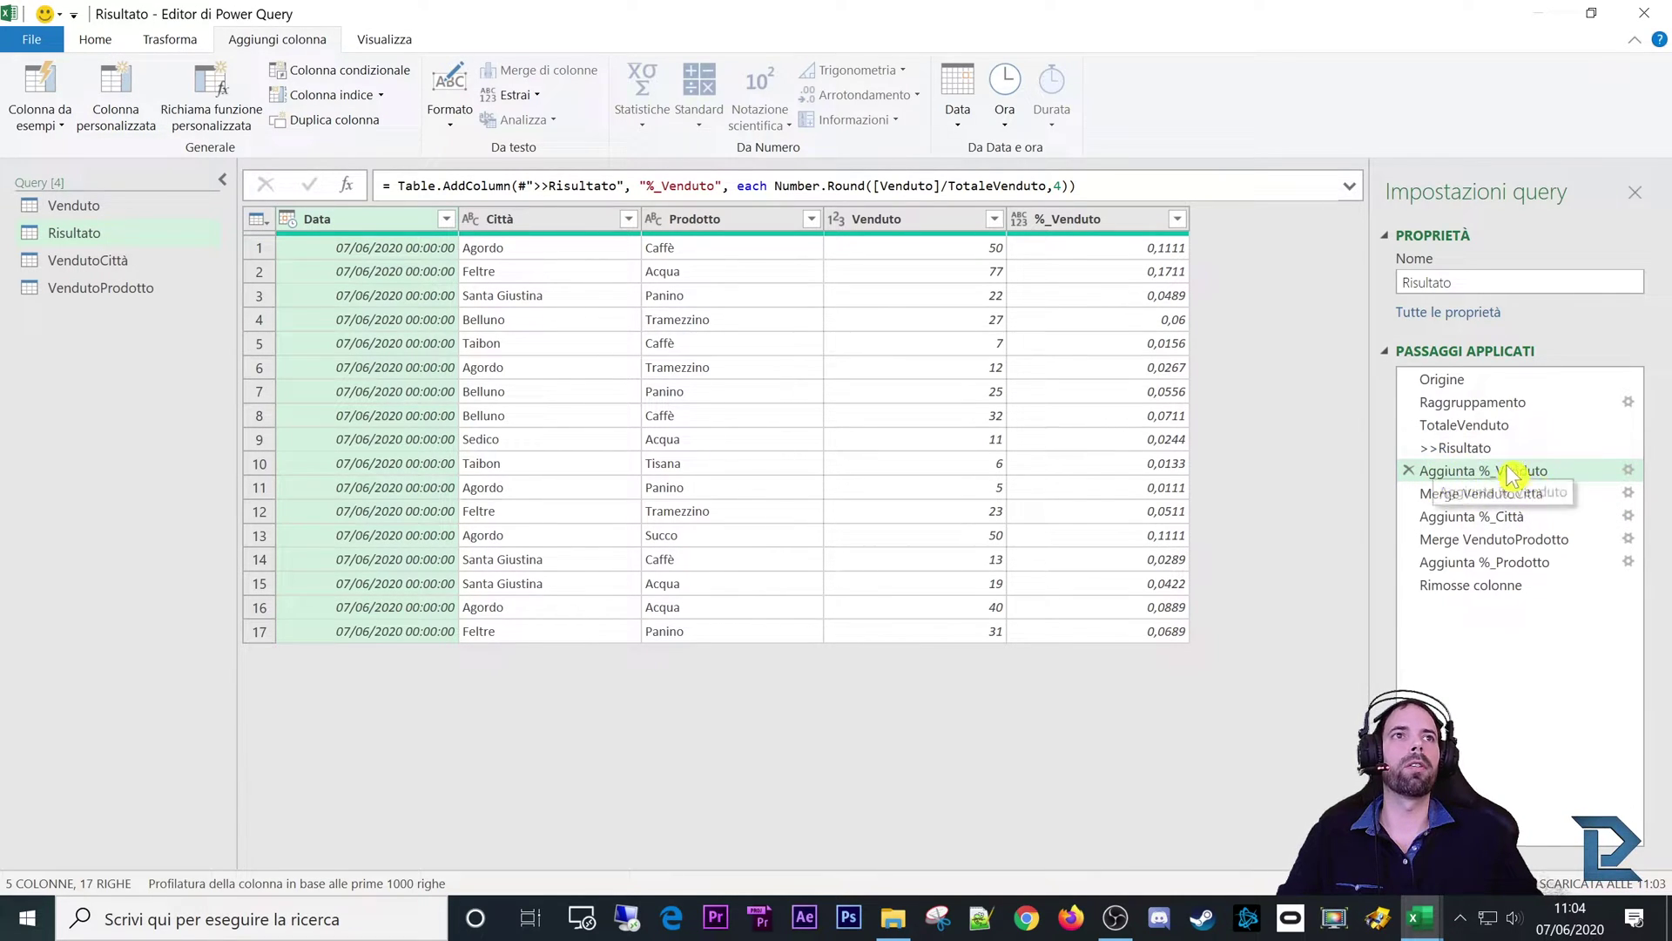
left_click(1628, 471)
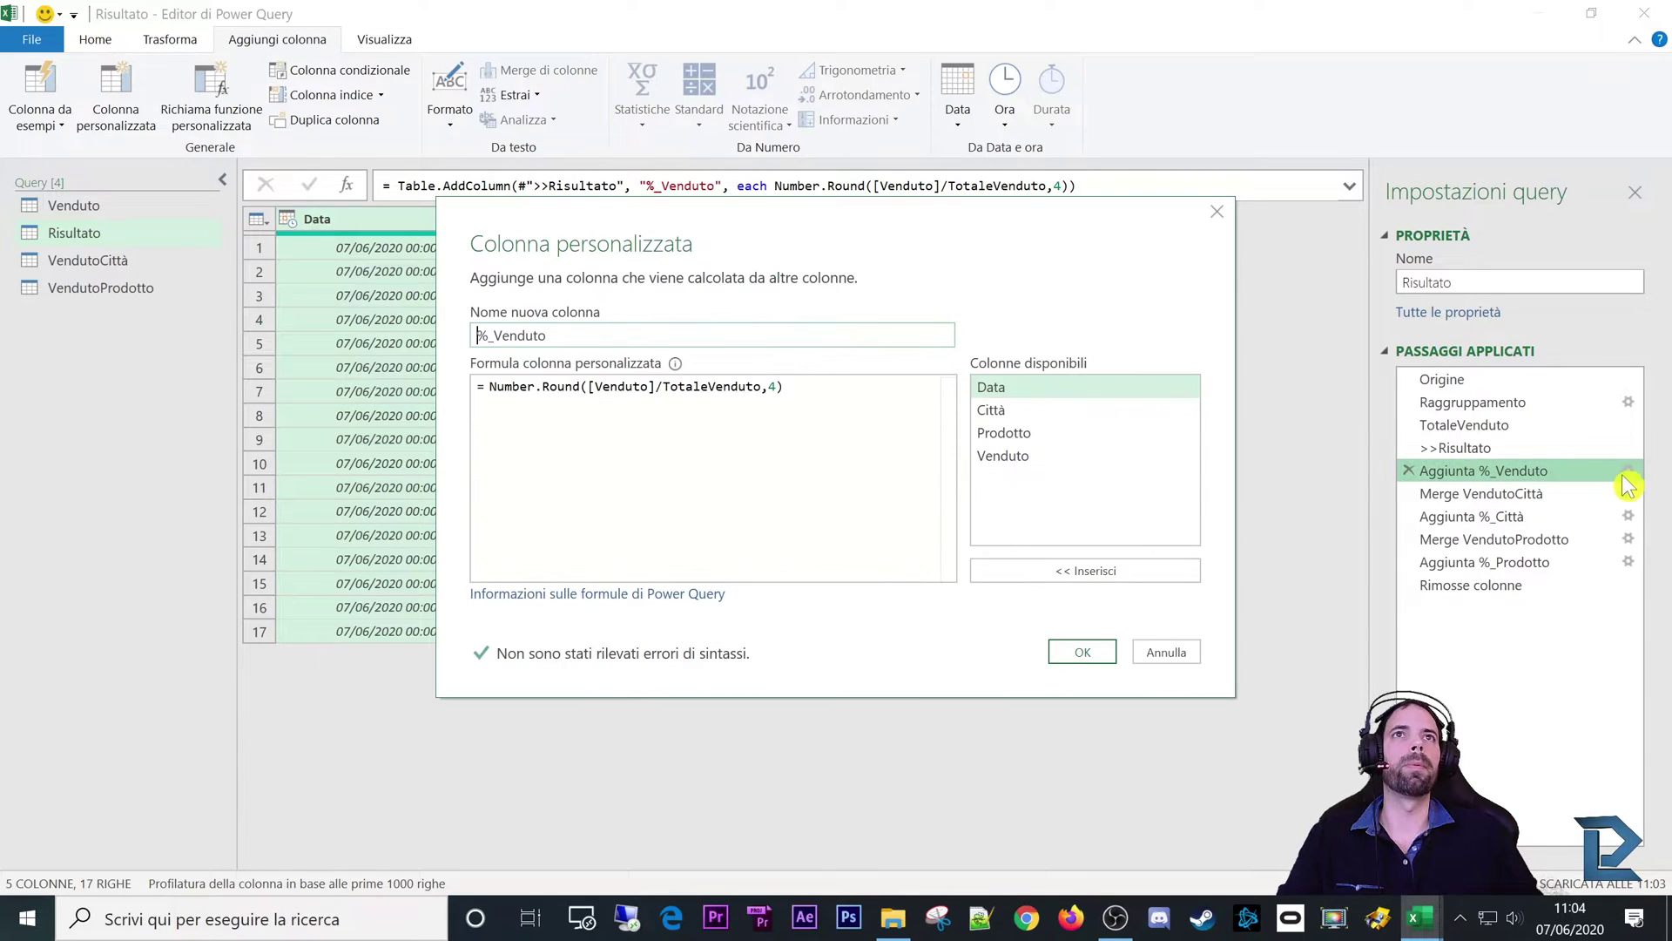
left_click_drag(1032, 235, 1025, 423)
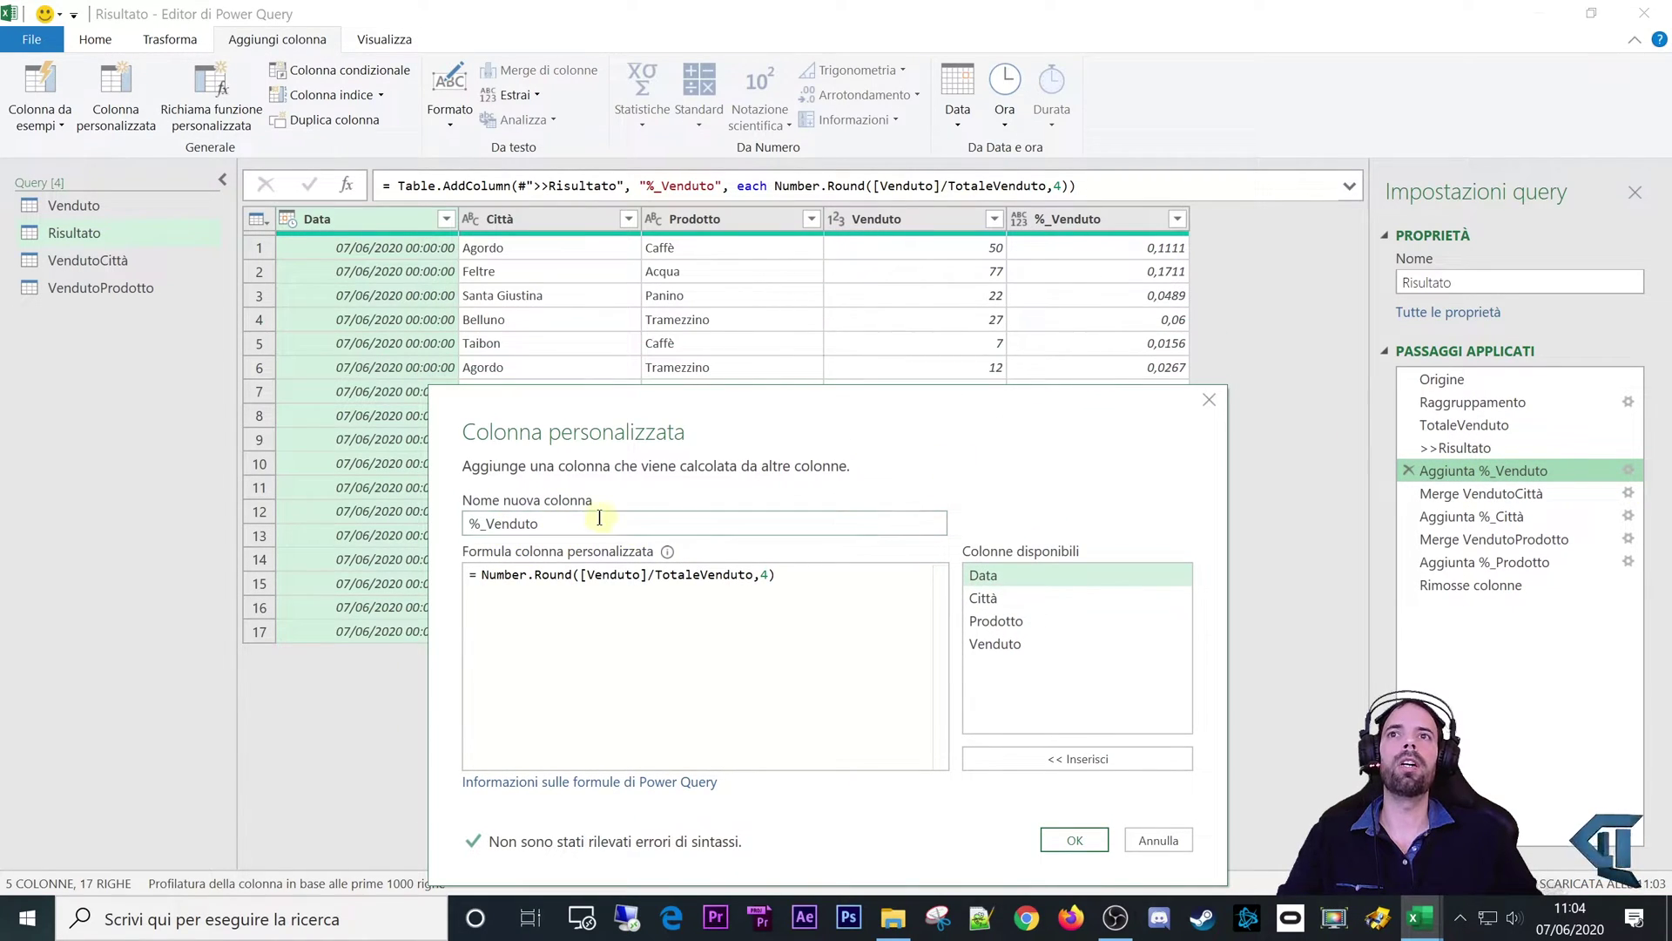
Step: Review the Number.Round formula and insert a bracket before TotaleVenduto
left_click_drag(599, 518, 433, 518)
left_click(607, 675)
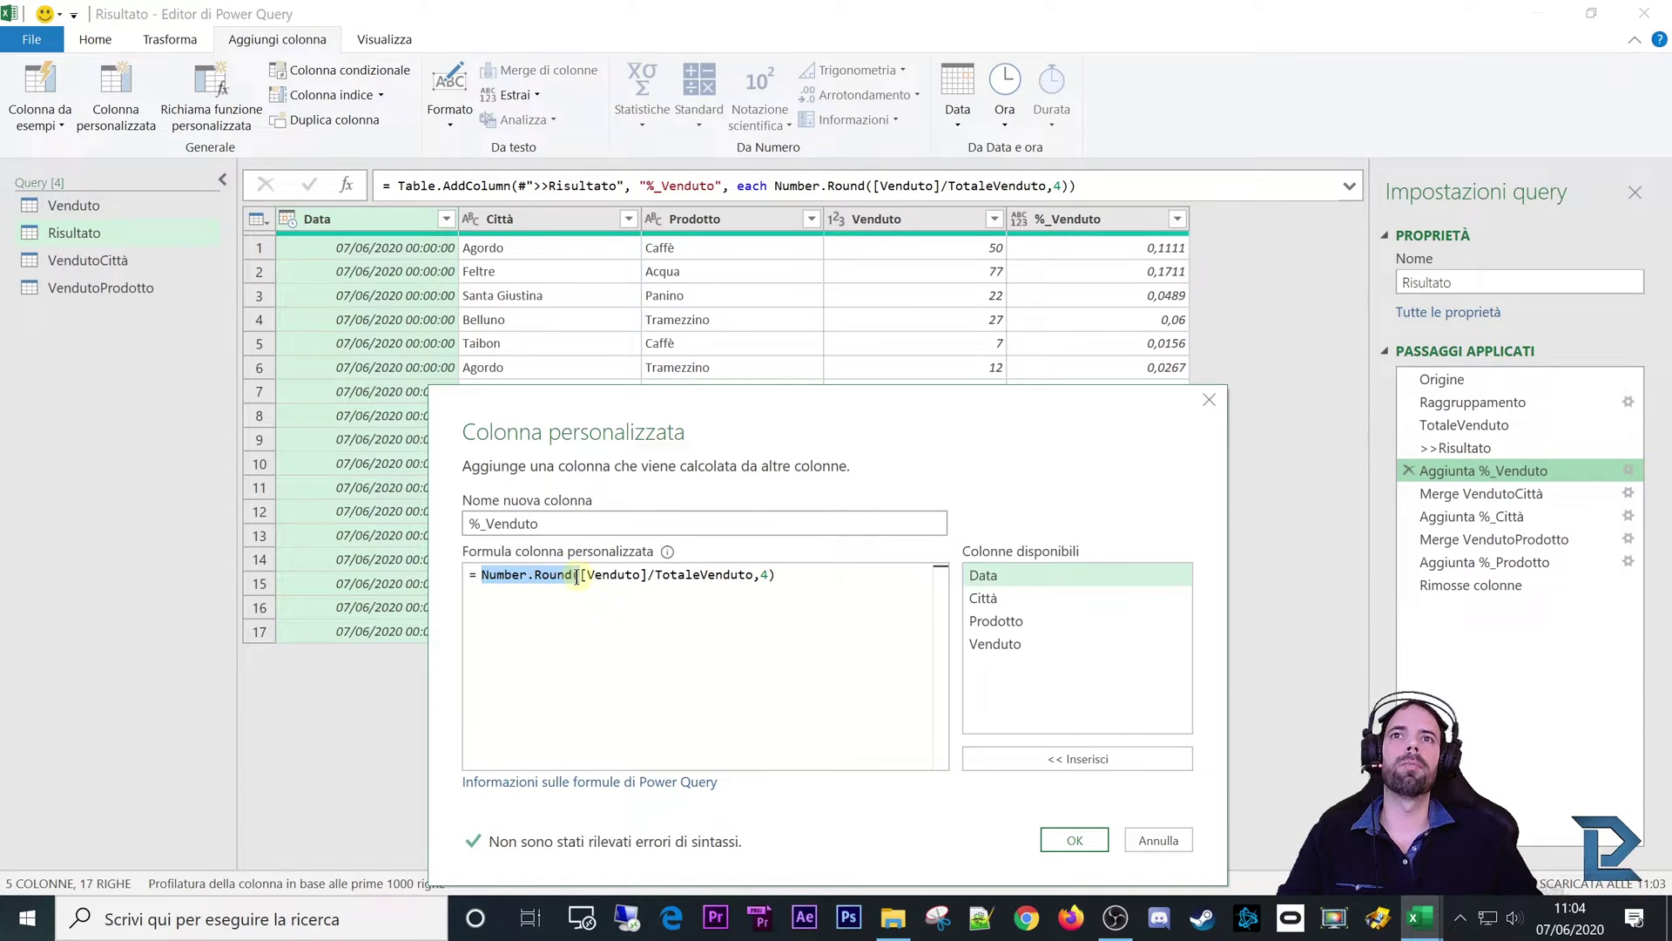
key("End")
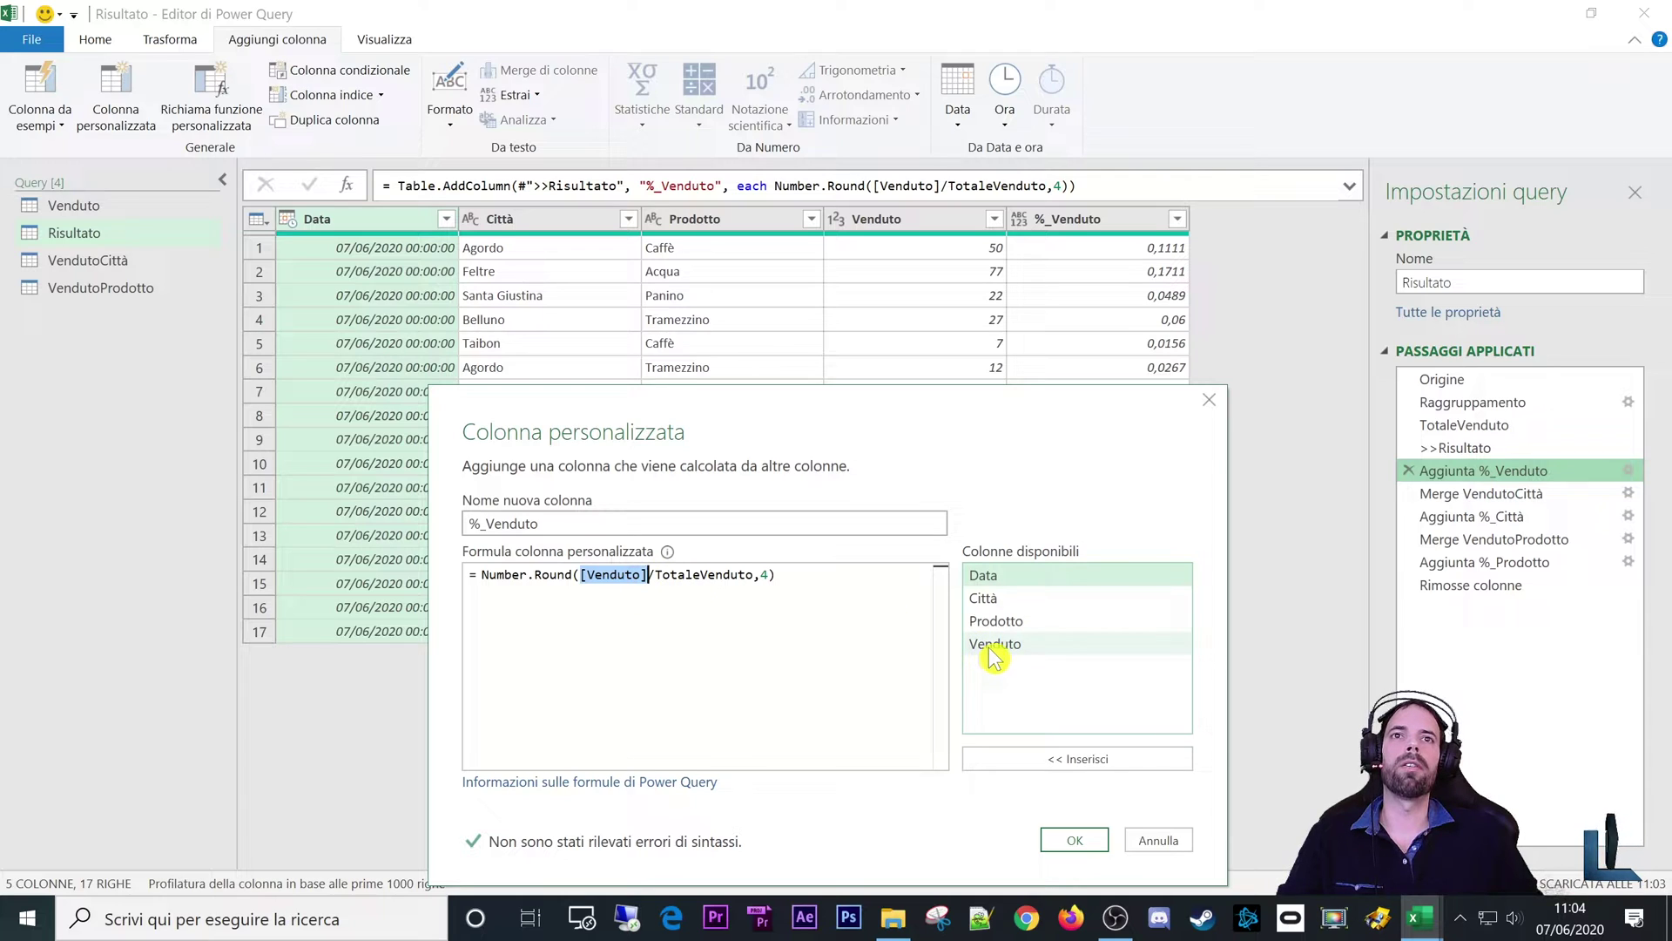
left_click(728, 601)
key("shift+End")
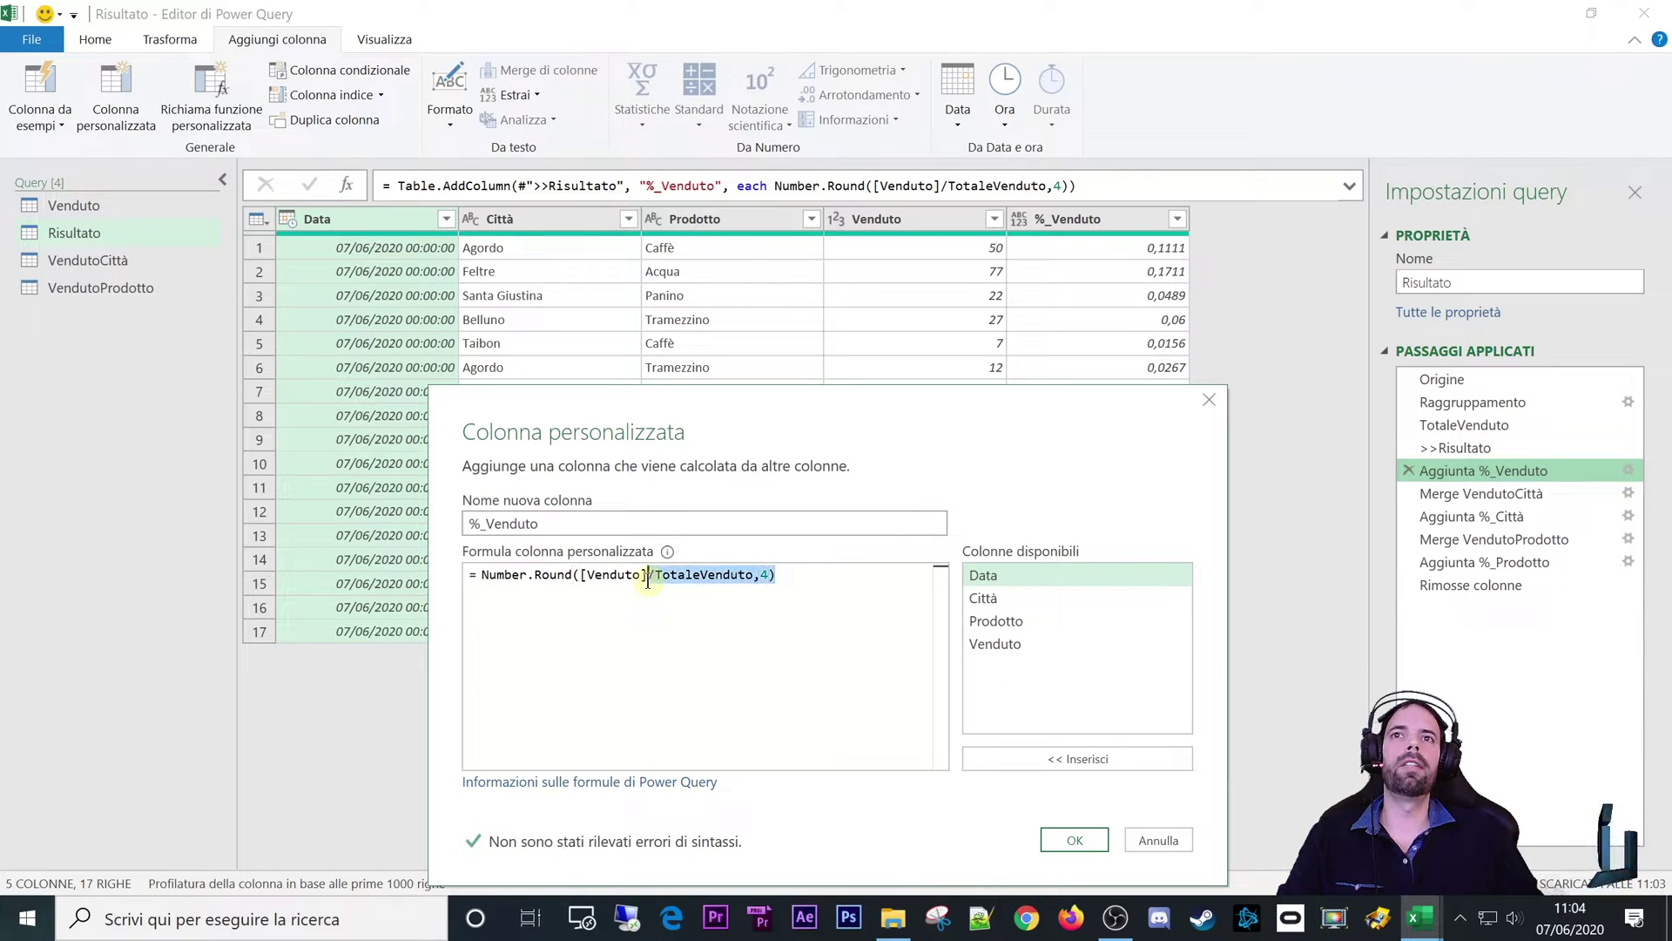
key("End")
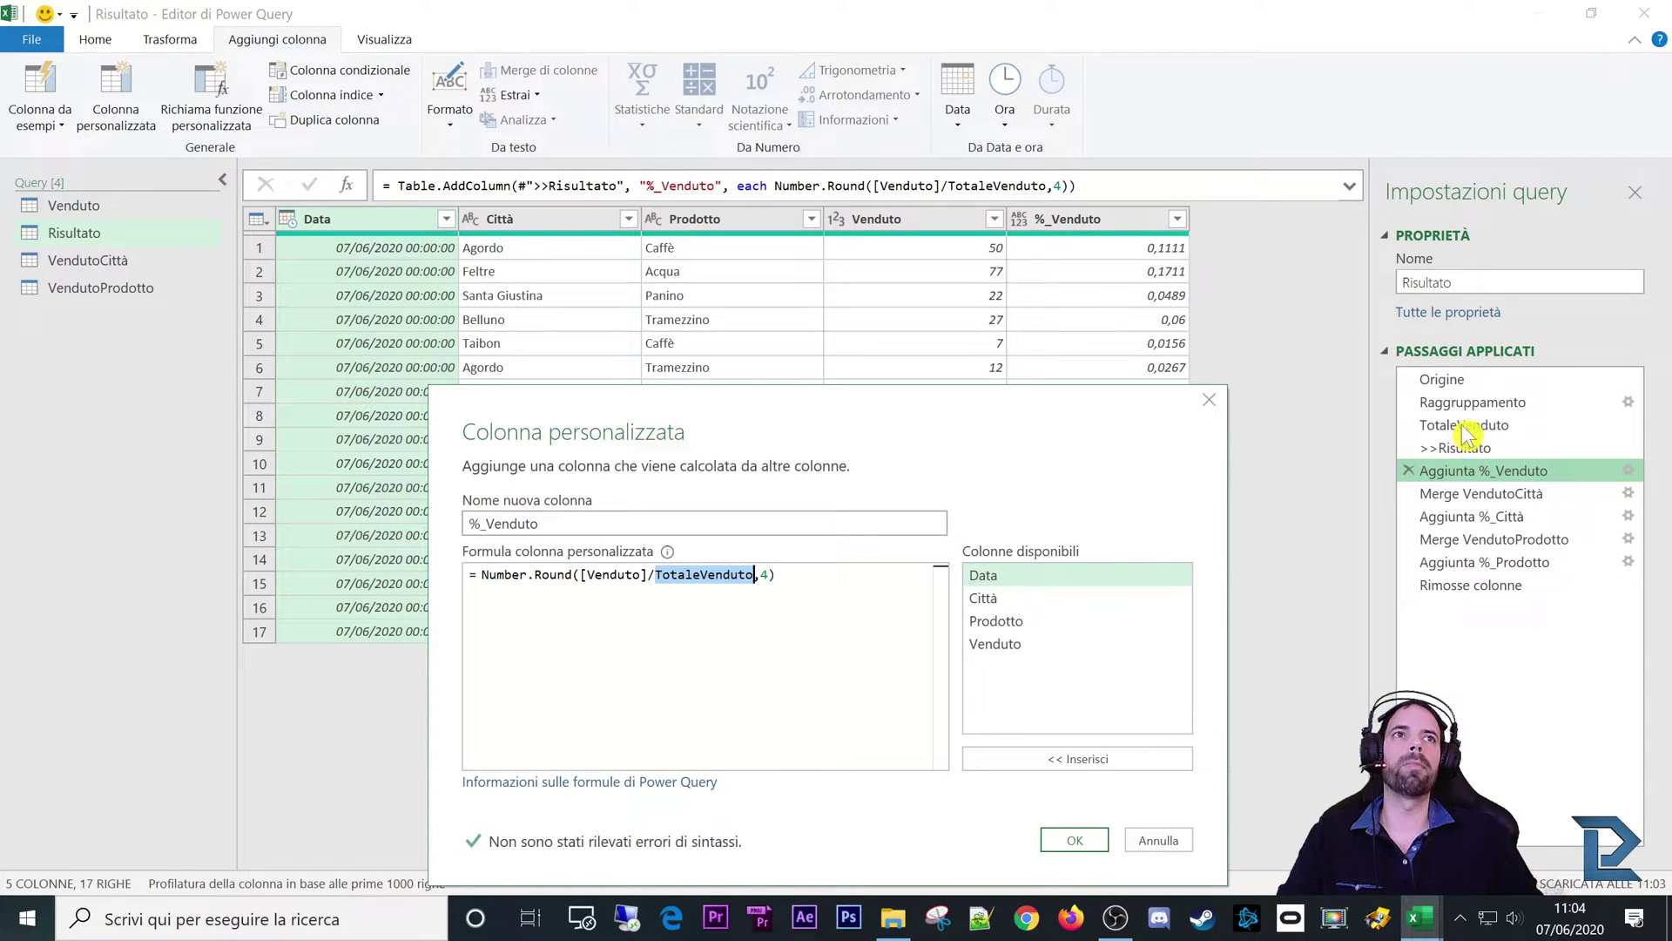
left_click(682, 608)
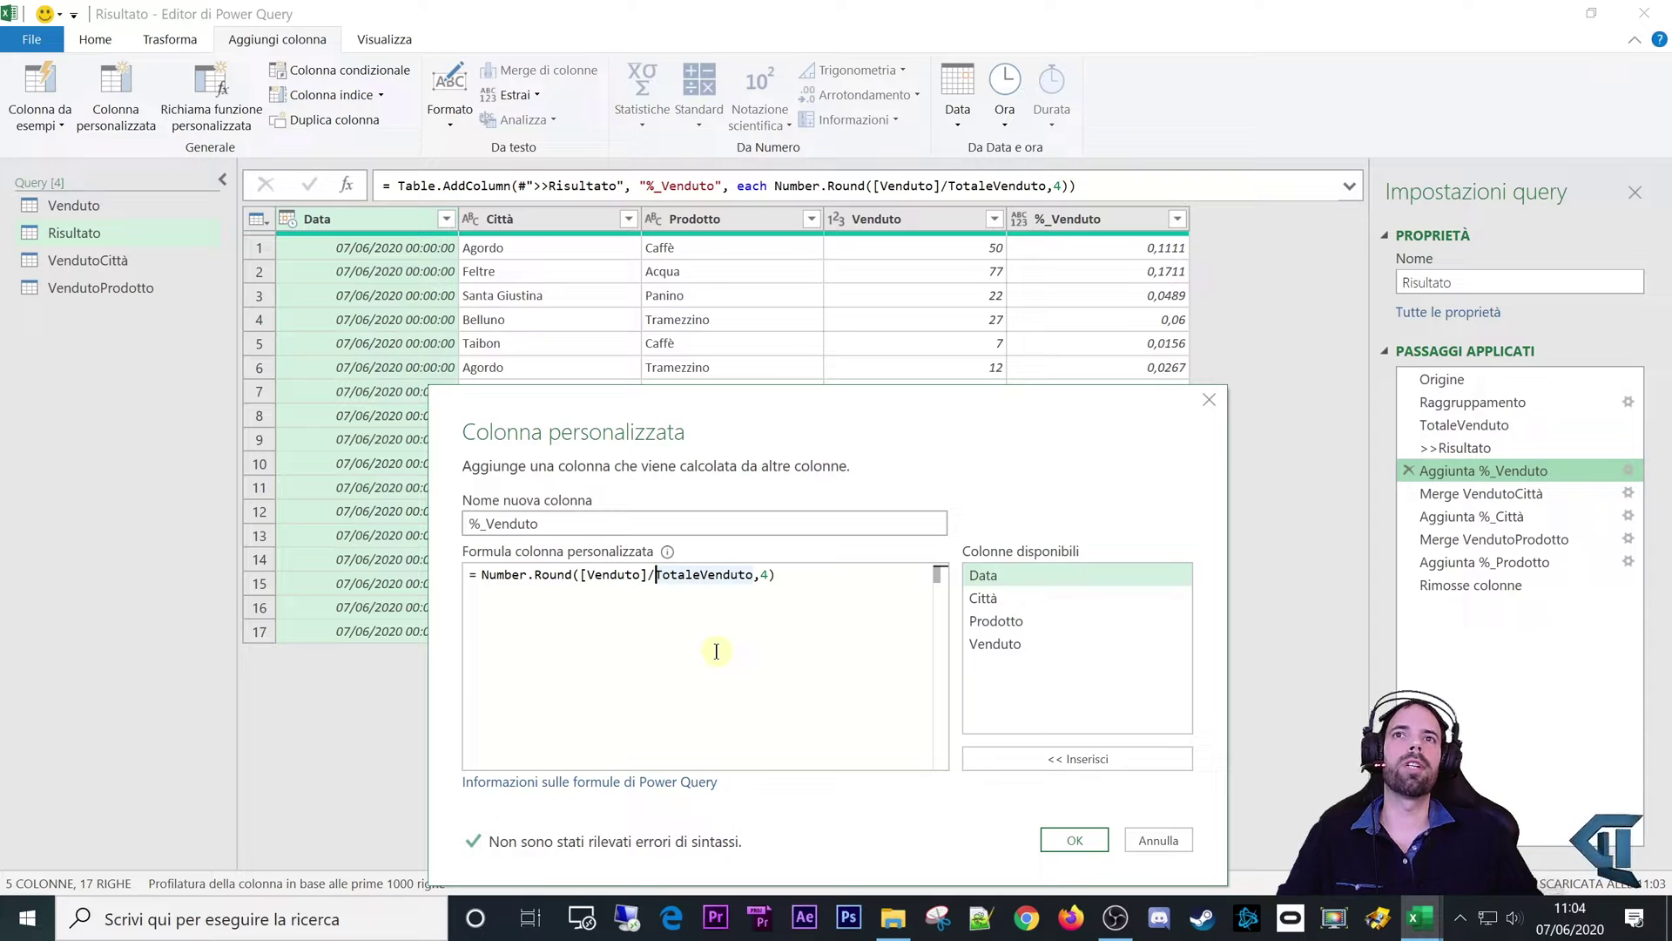
type("[")
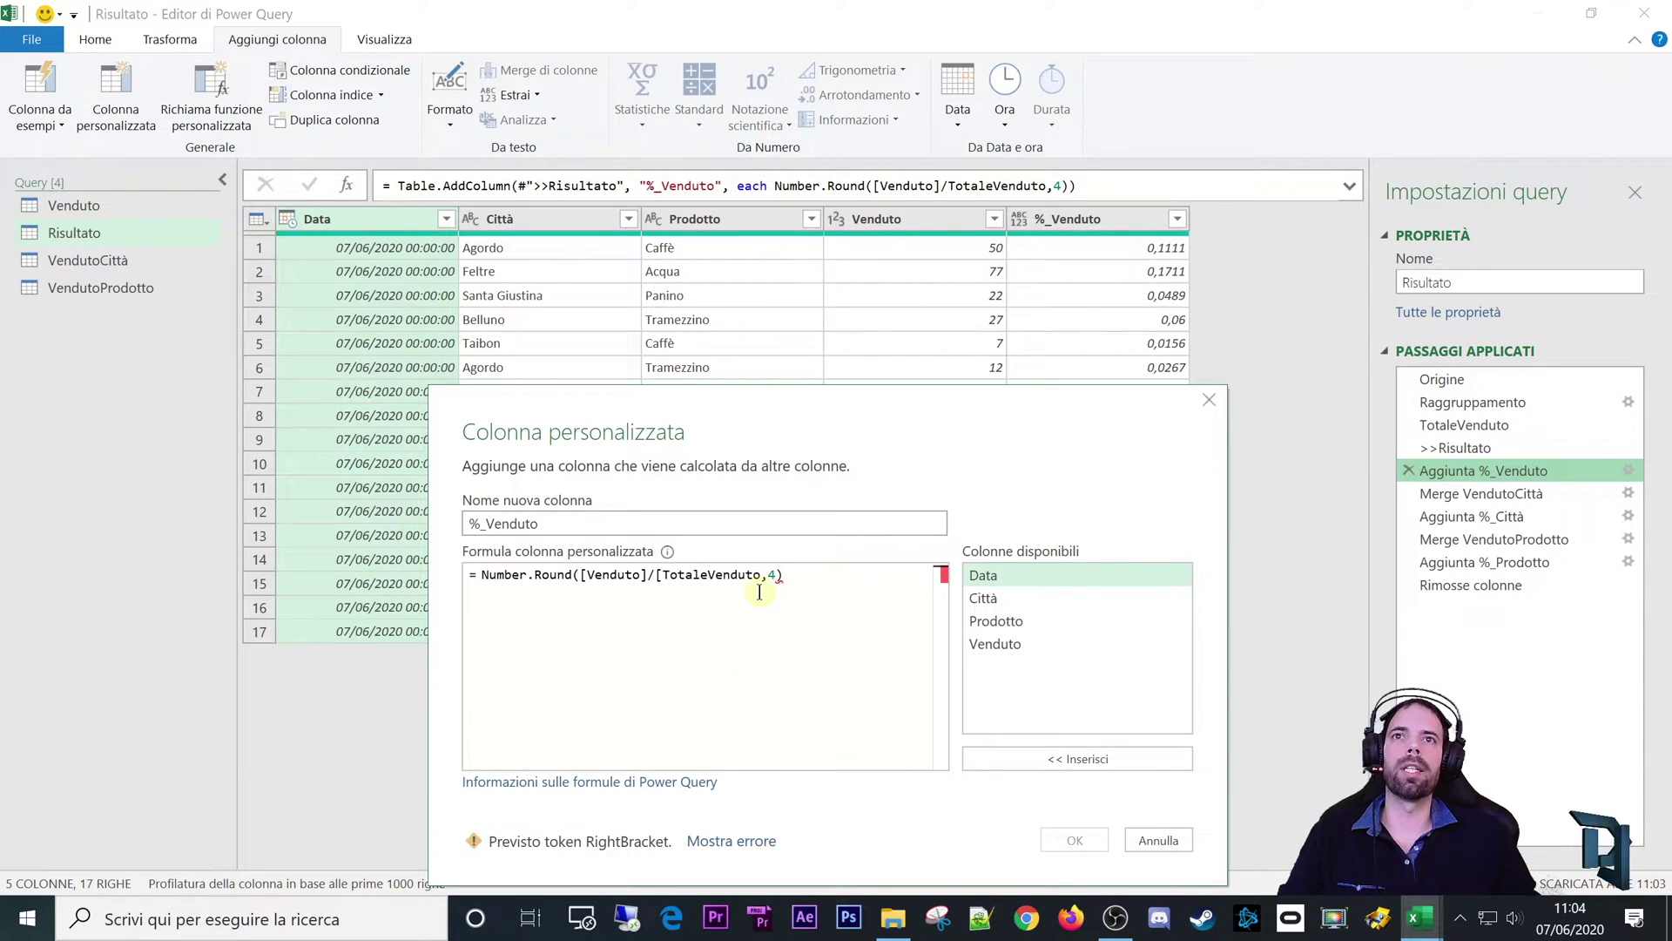
type("]")
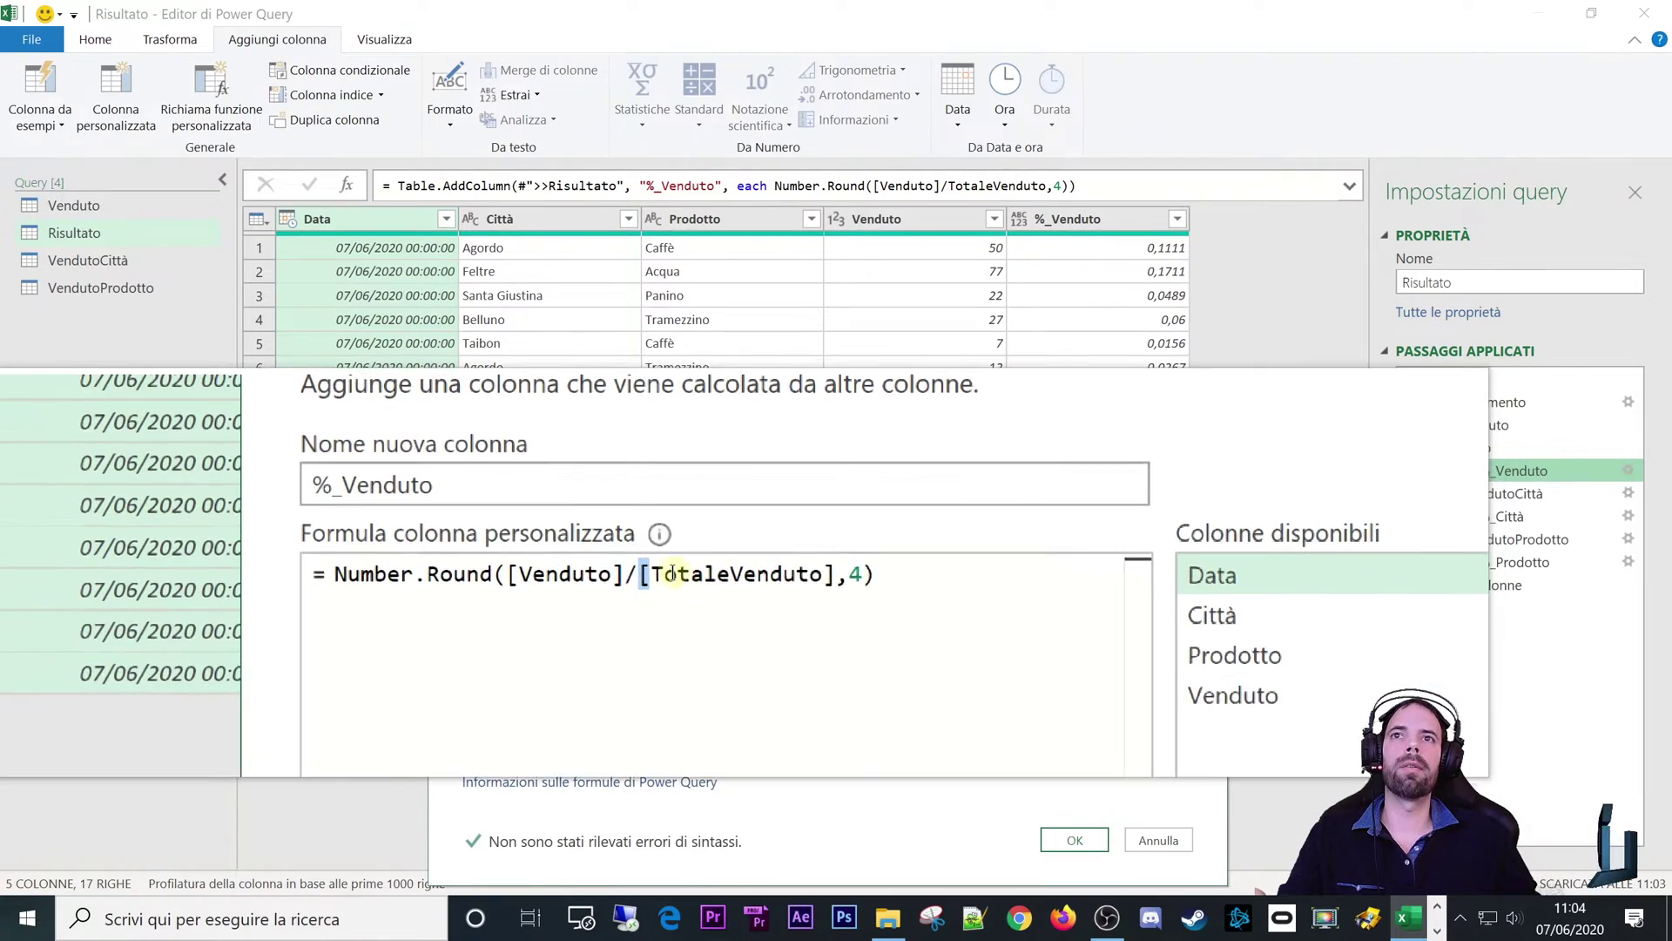
Step: Replace the bracketed TotaleVenduto with #"TotaleVenduto" in the %_Venduto formula
key("ctrl+shift+Right")
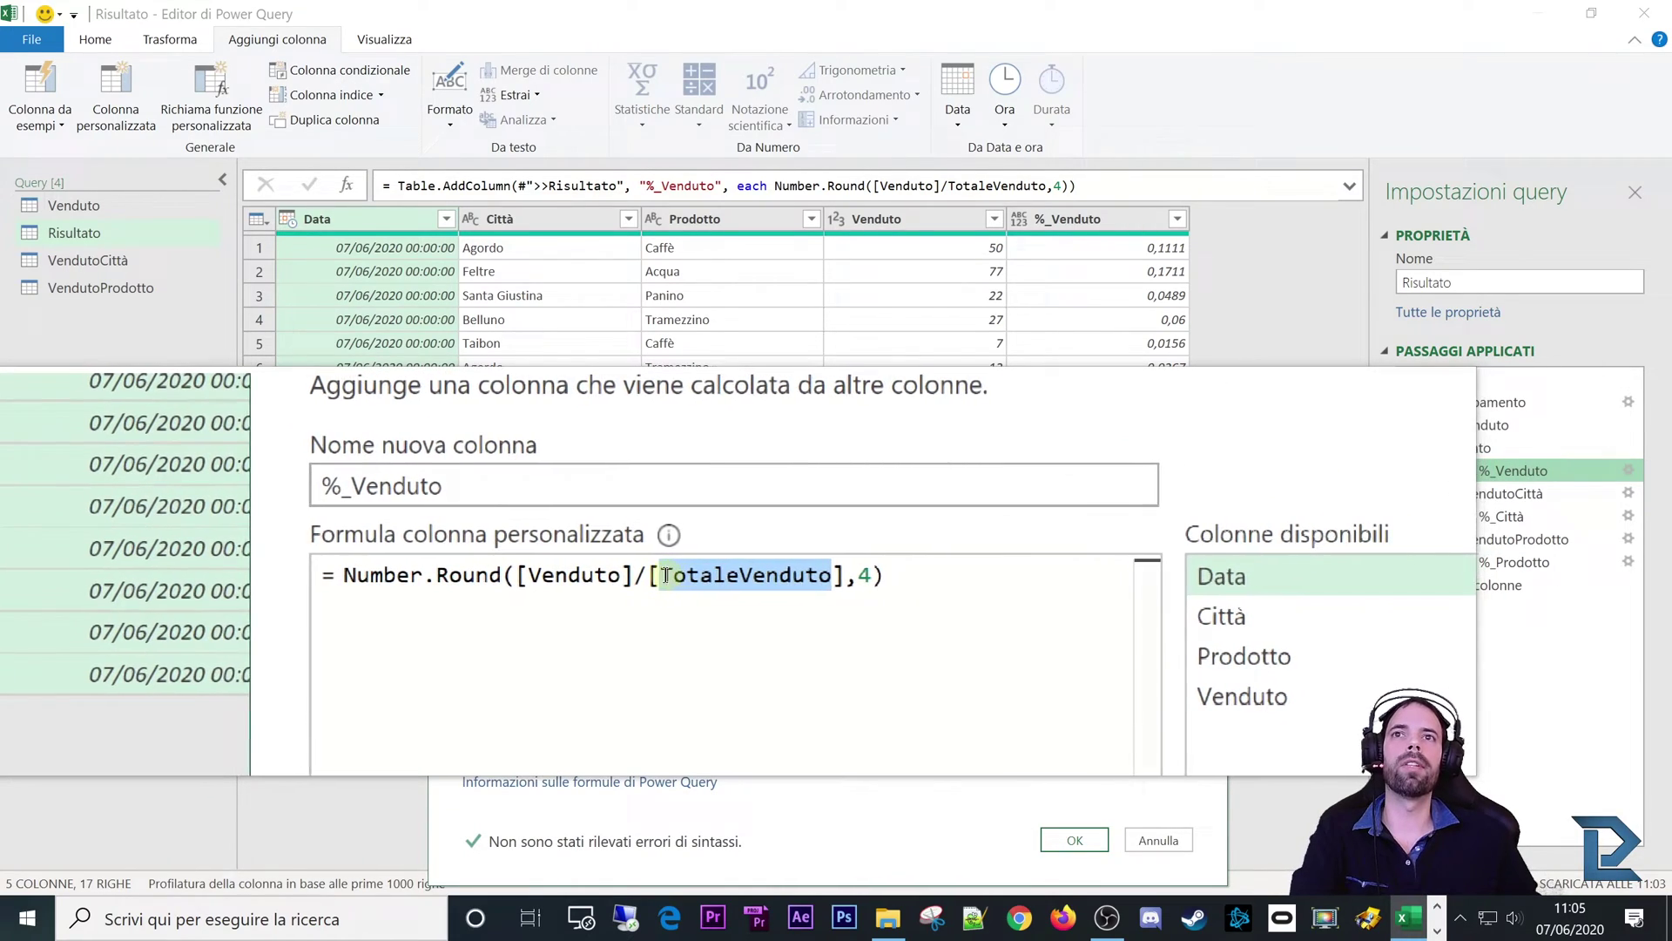
left_click(655, 576)
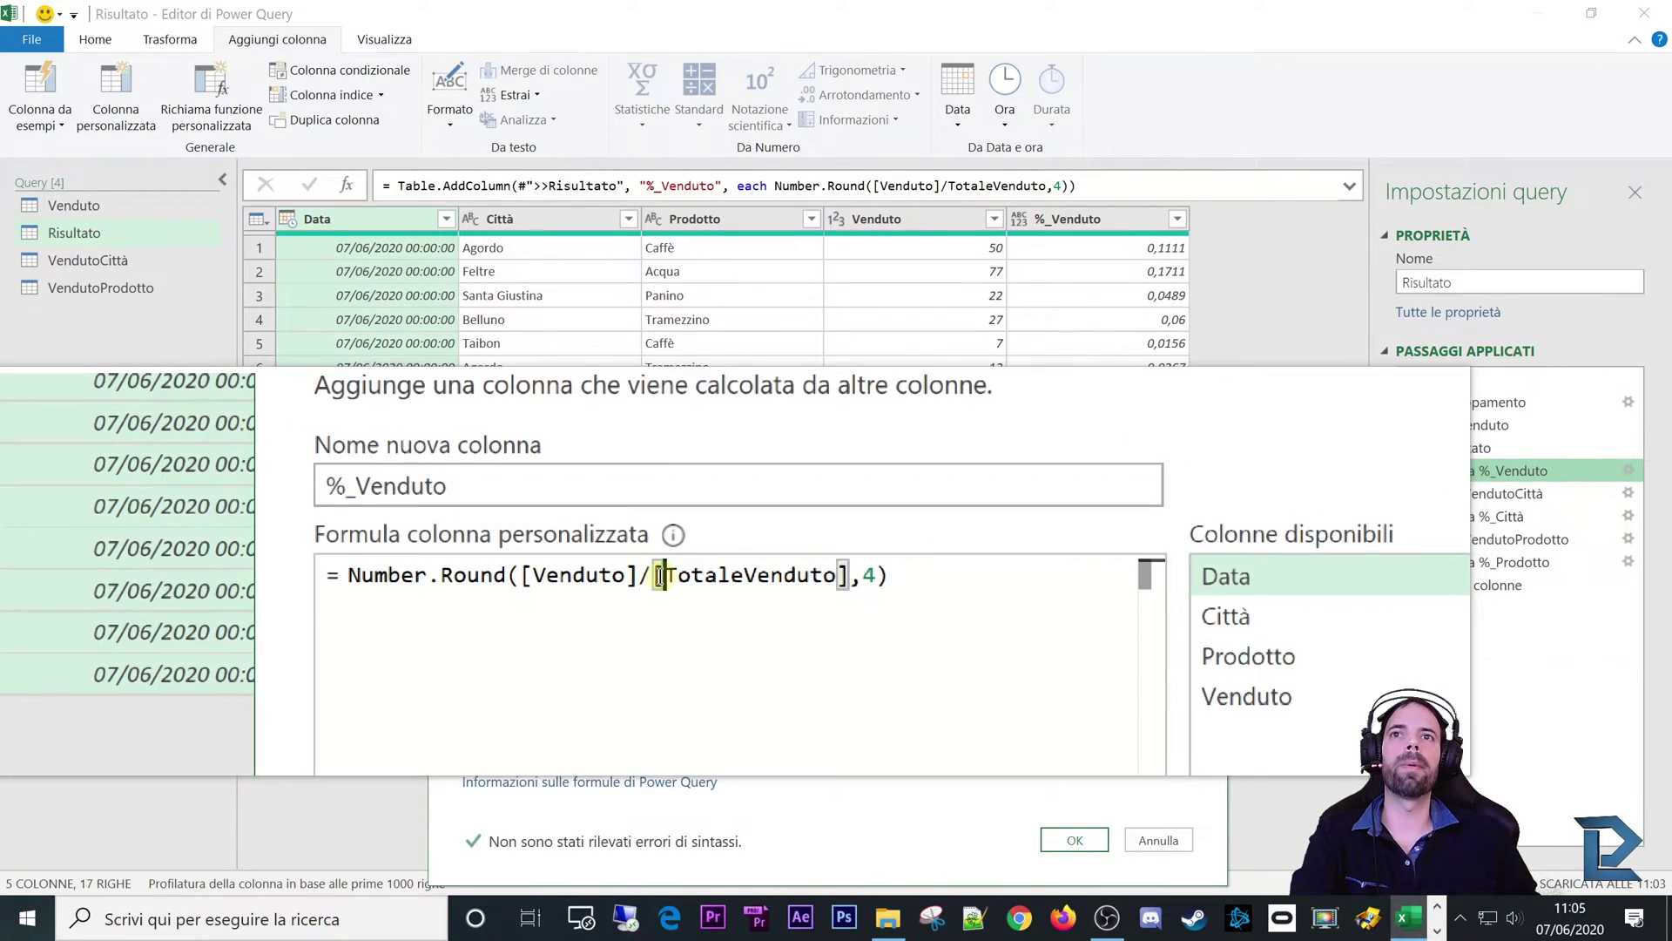
key("BackSpace")
left_click(760, 576)
key("BackSpace")
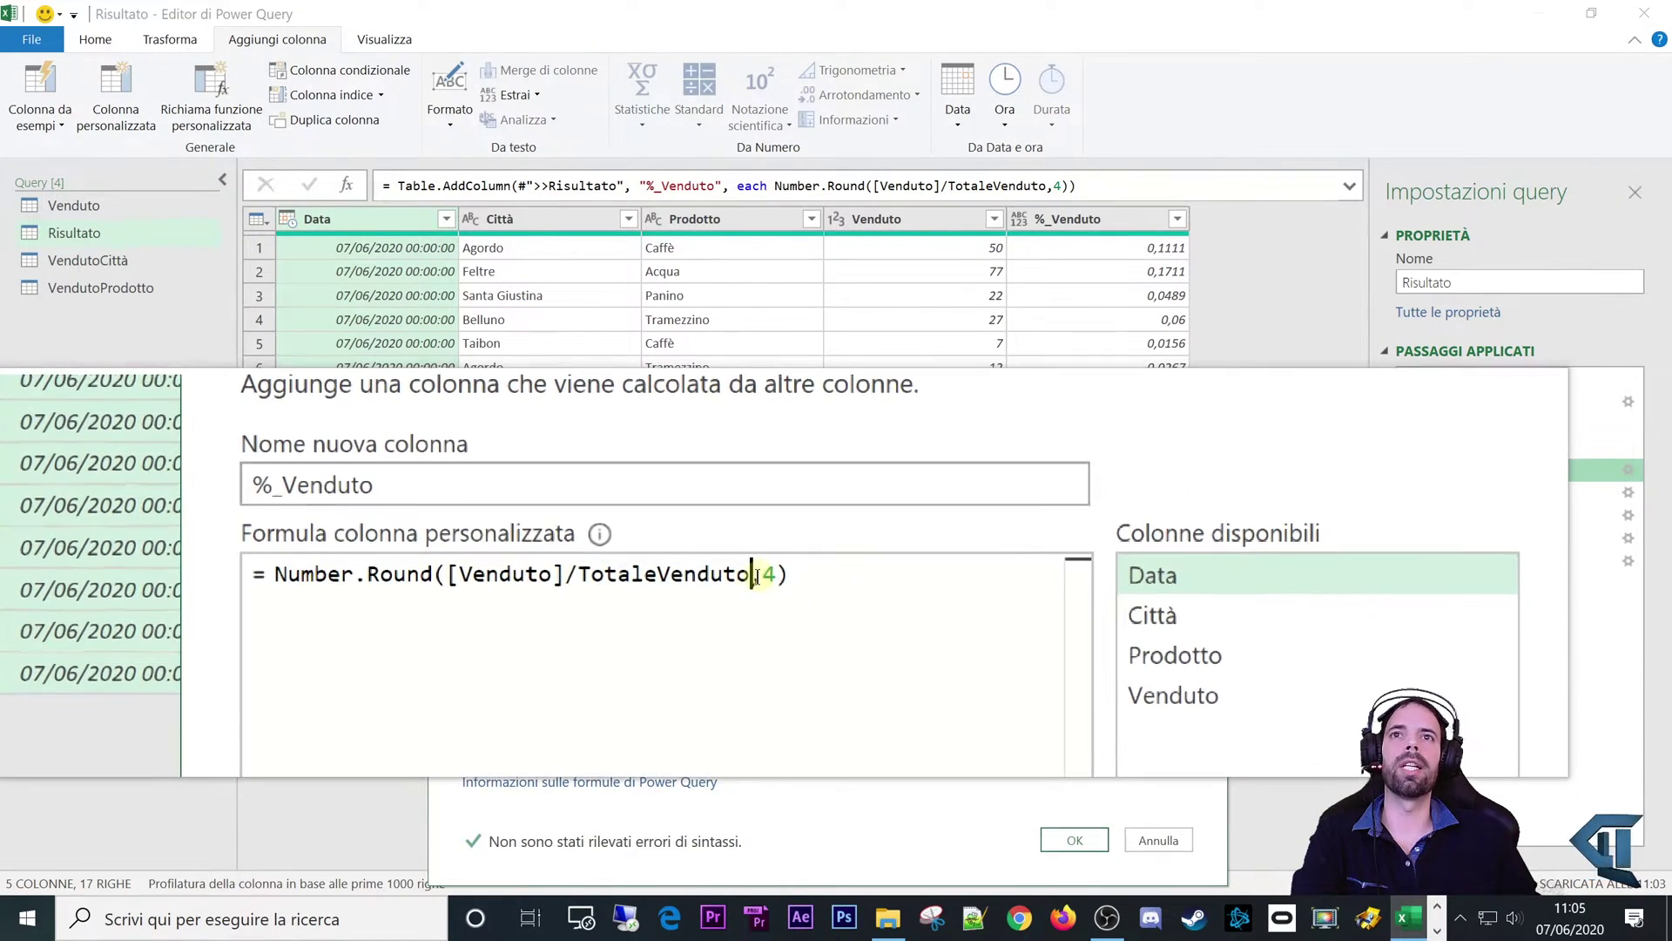
double_click(692, 569)
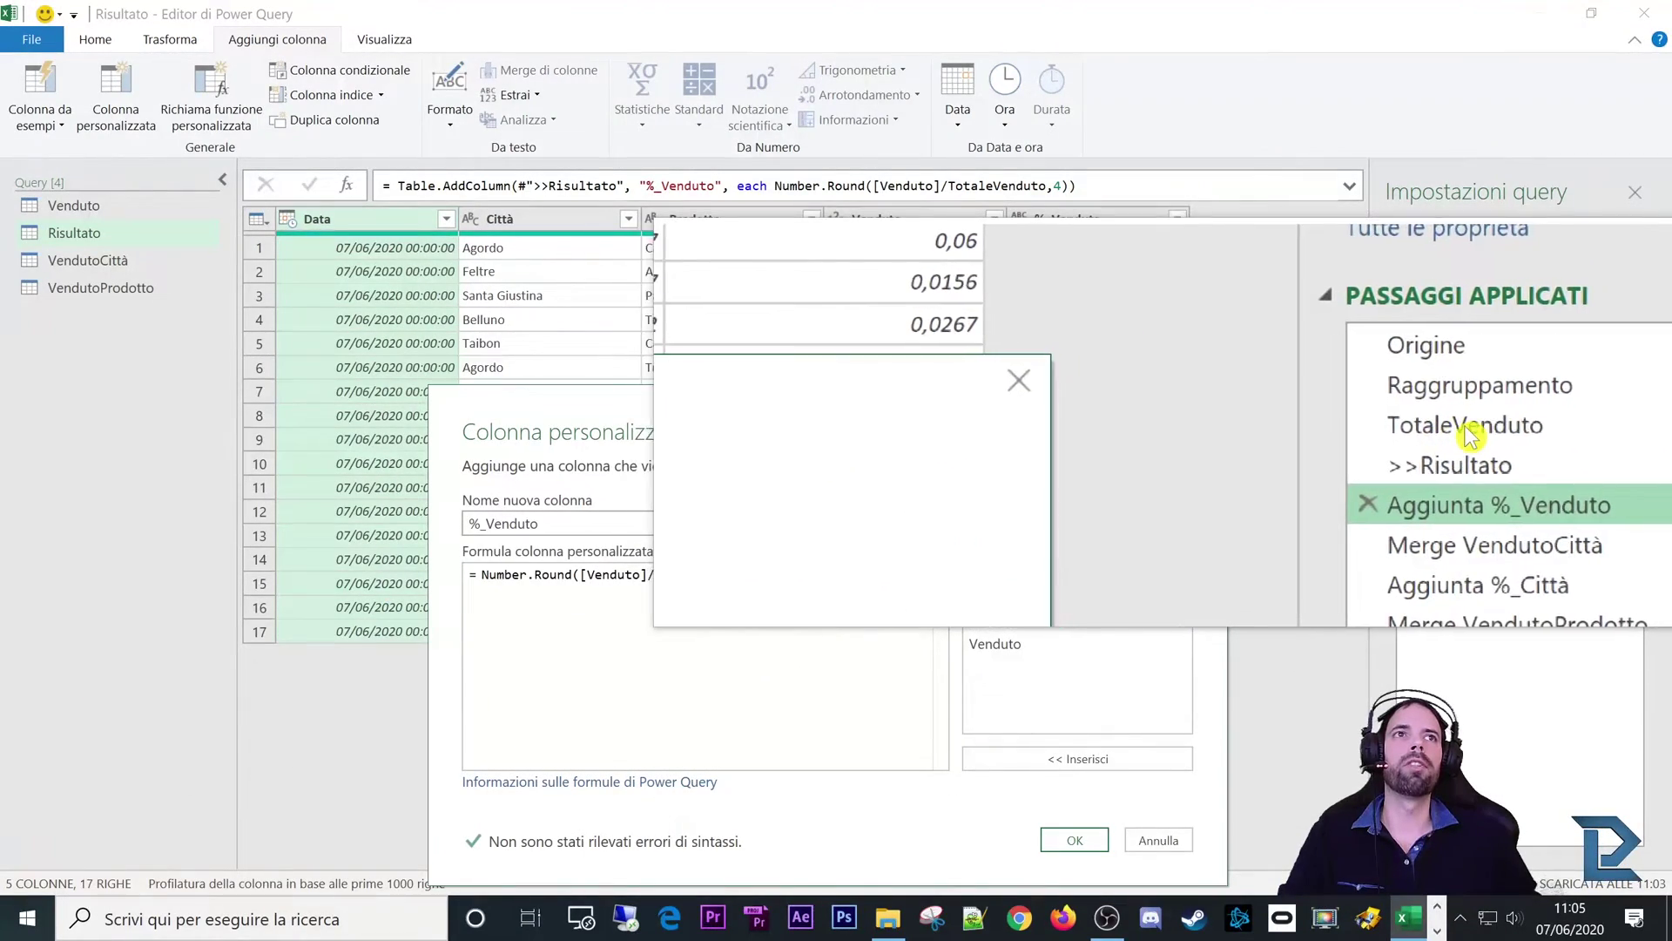
left_click(705, 571)
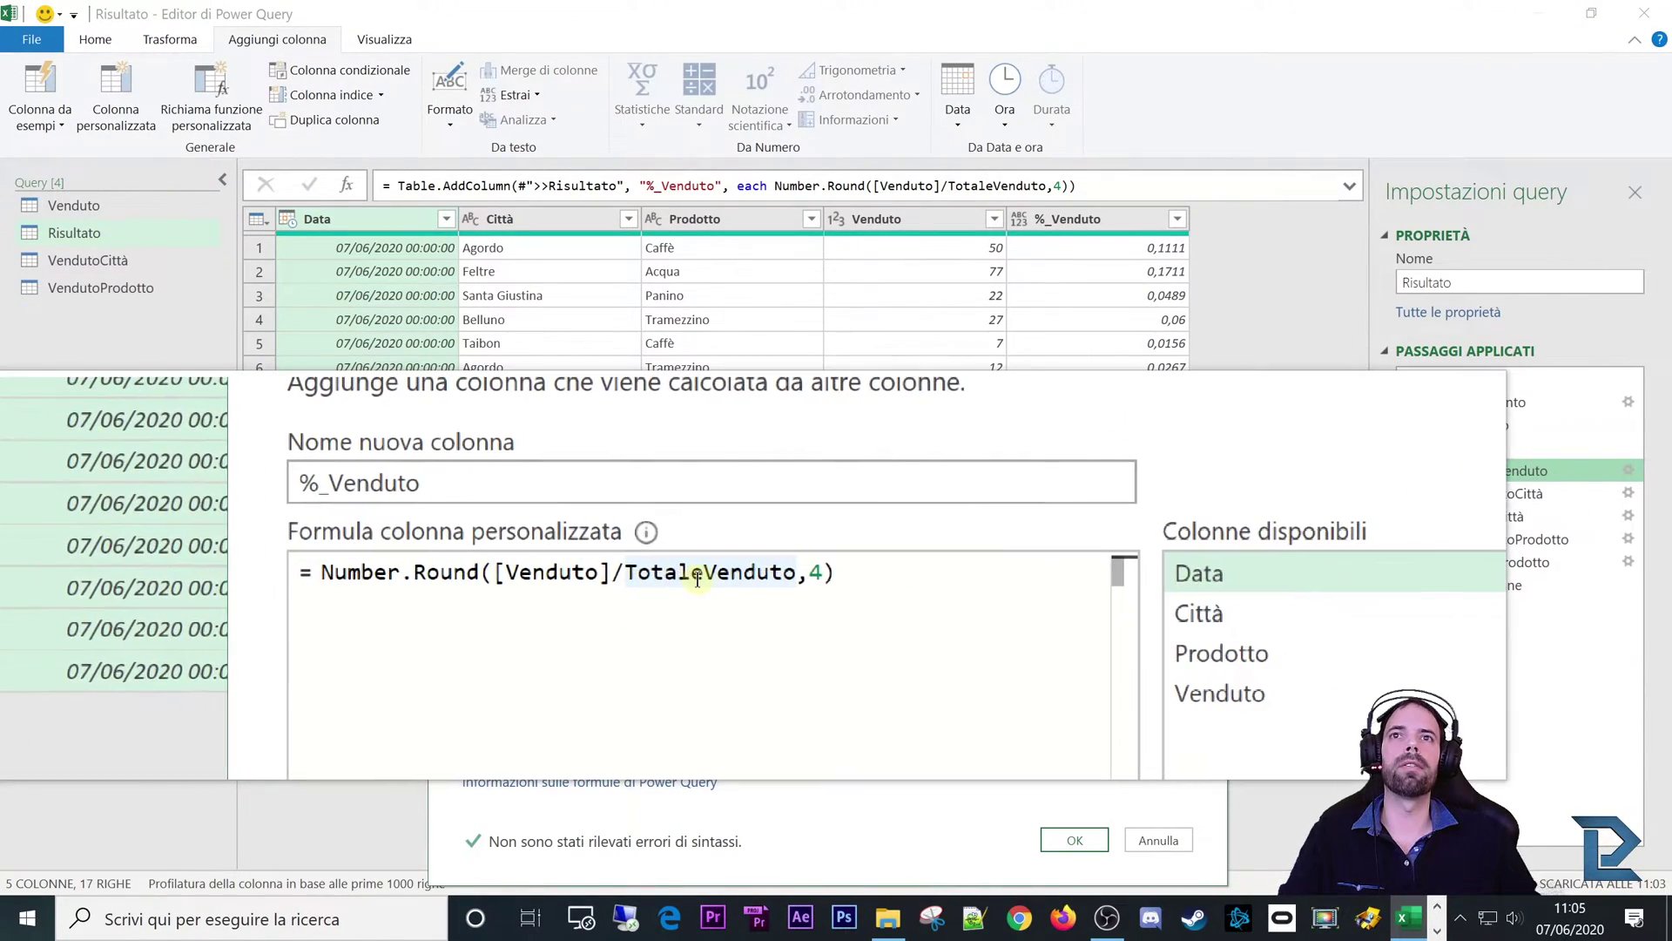
key("BackSpace")
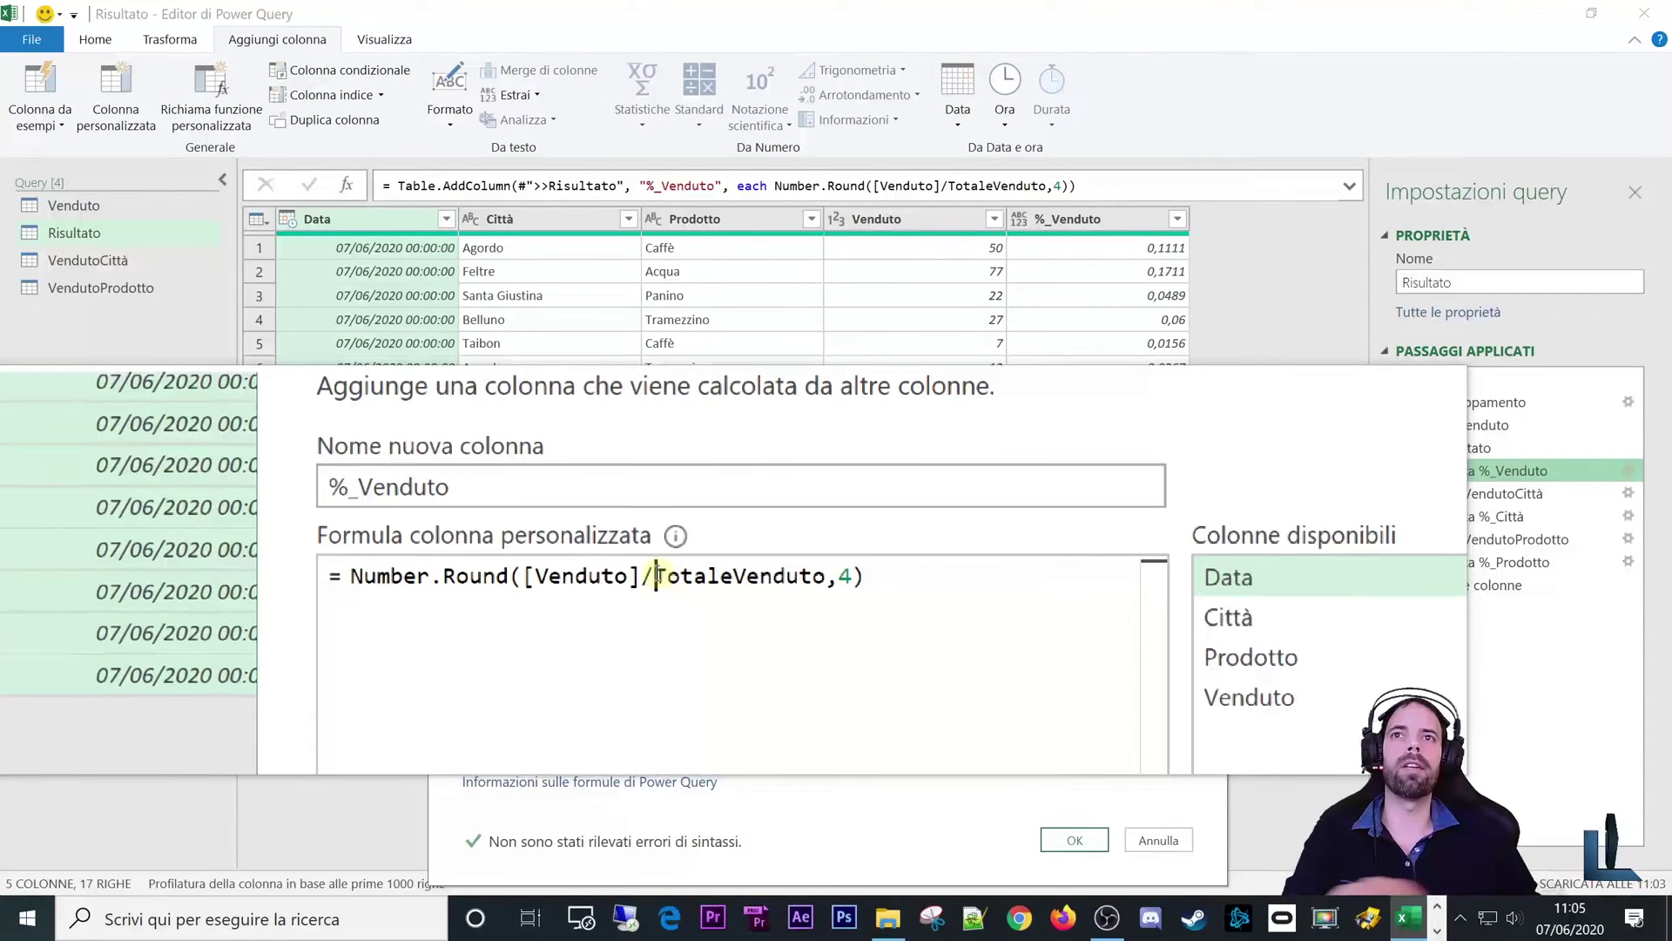
type("#\"")
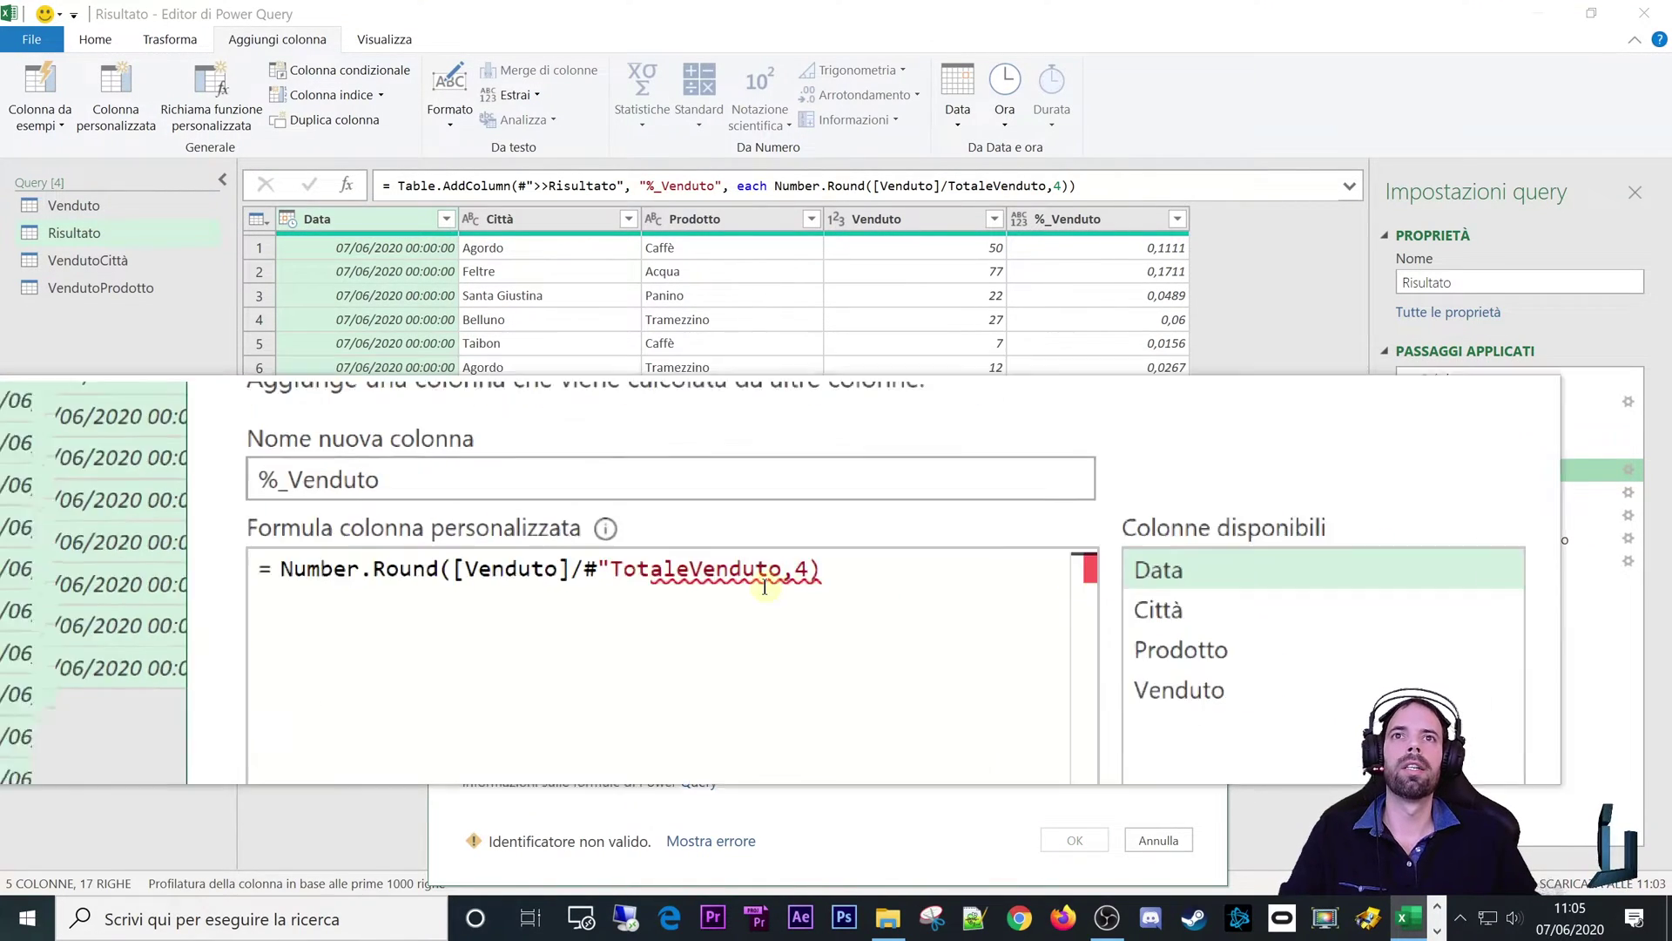
type("\"")
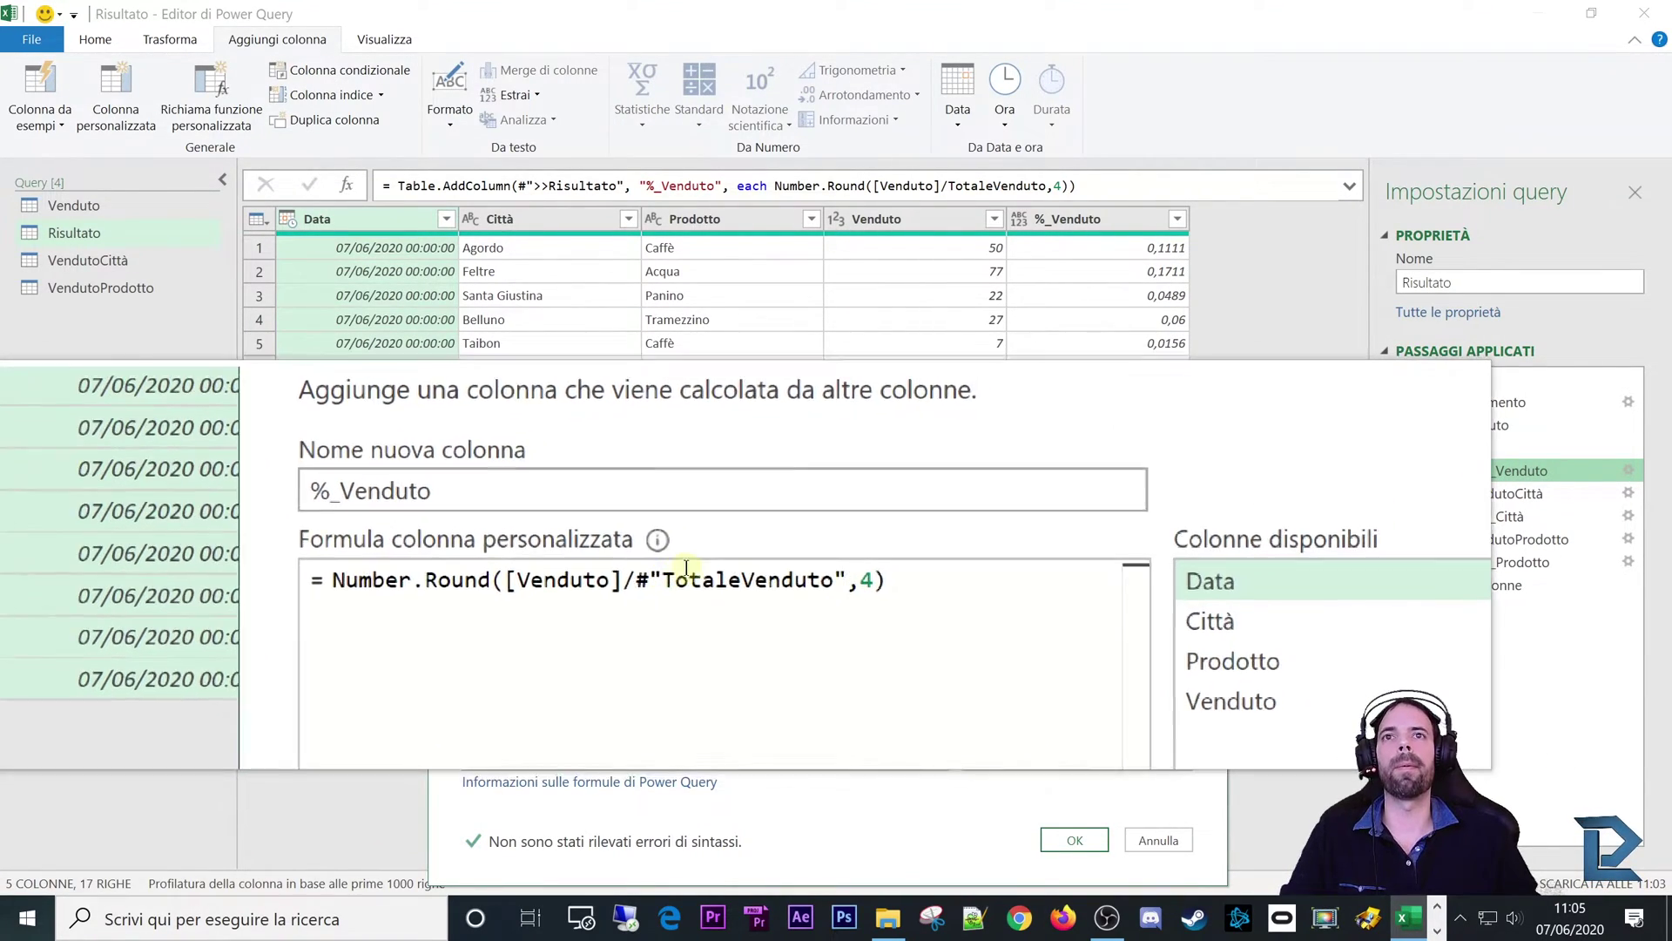
Step: Confirm the corrected formula Number.Round([Venduto]/#"TotaleVenduto",4) for the custom column
mouse_move(667, 577)
left_mouse_down()
mouse_move(800, 577)
mouse_move(781, 577)
left_mouse_up()
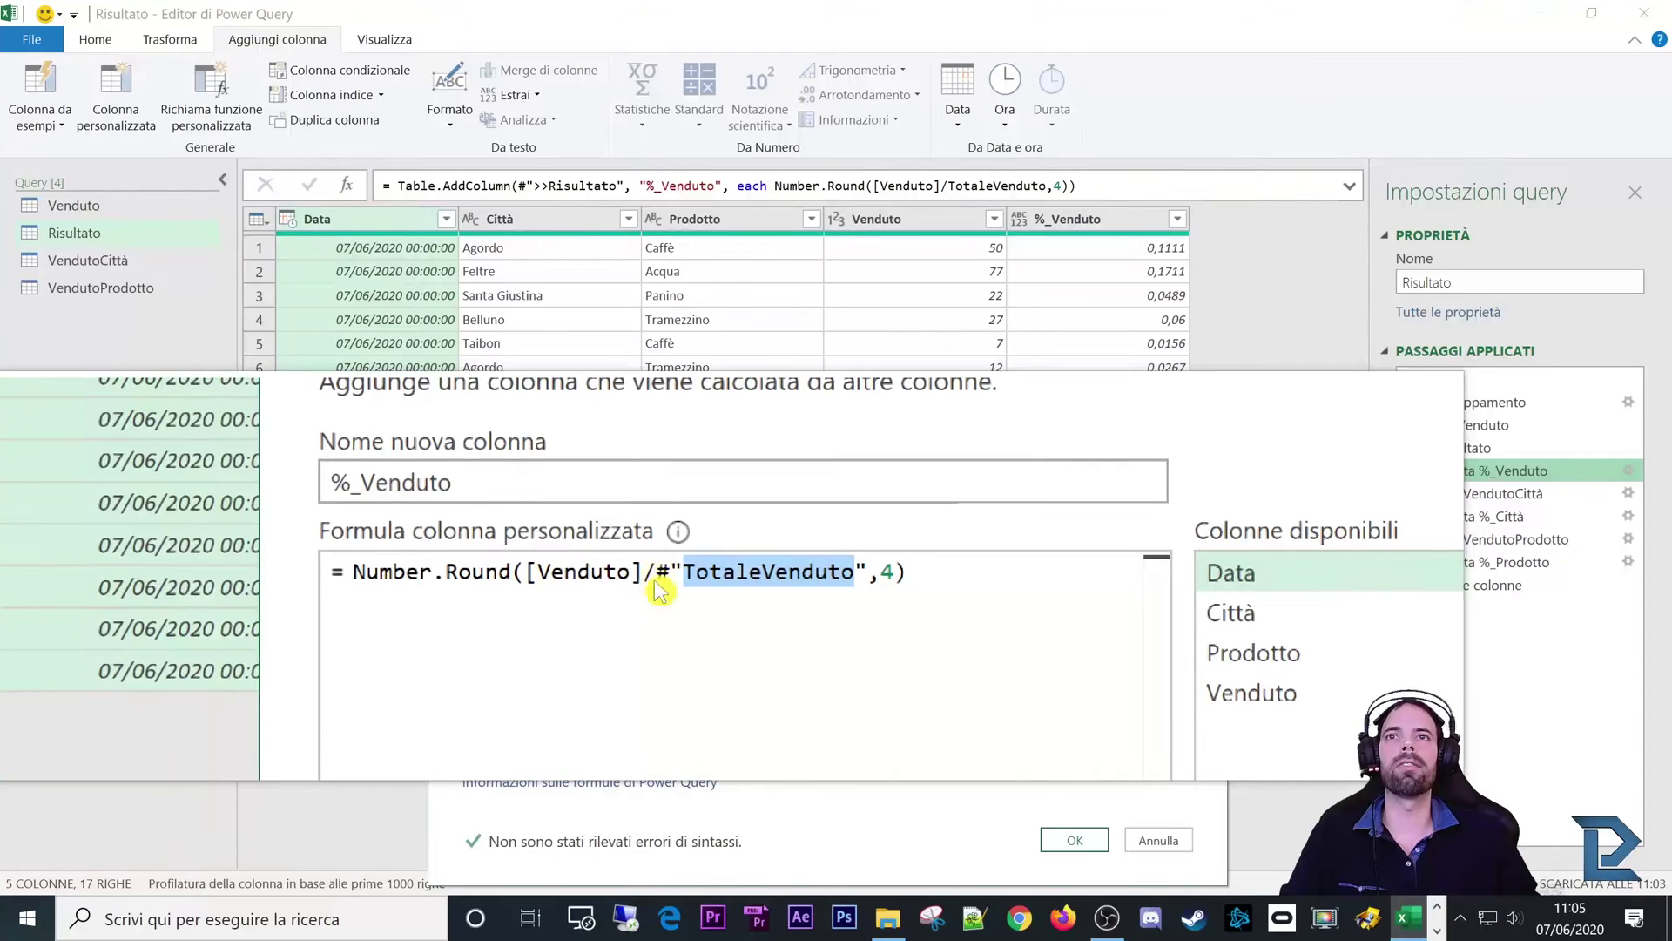
left_click_drag(657, 576, 678, 582)
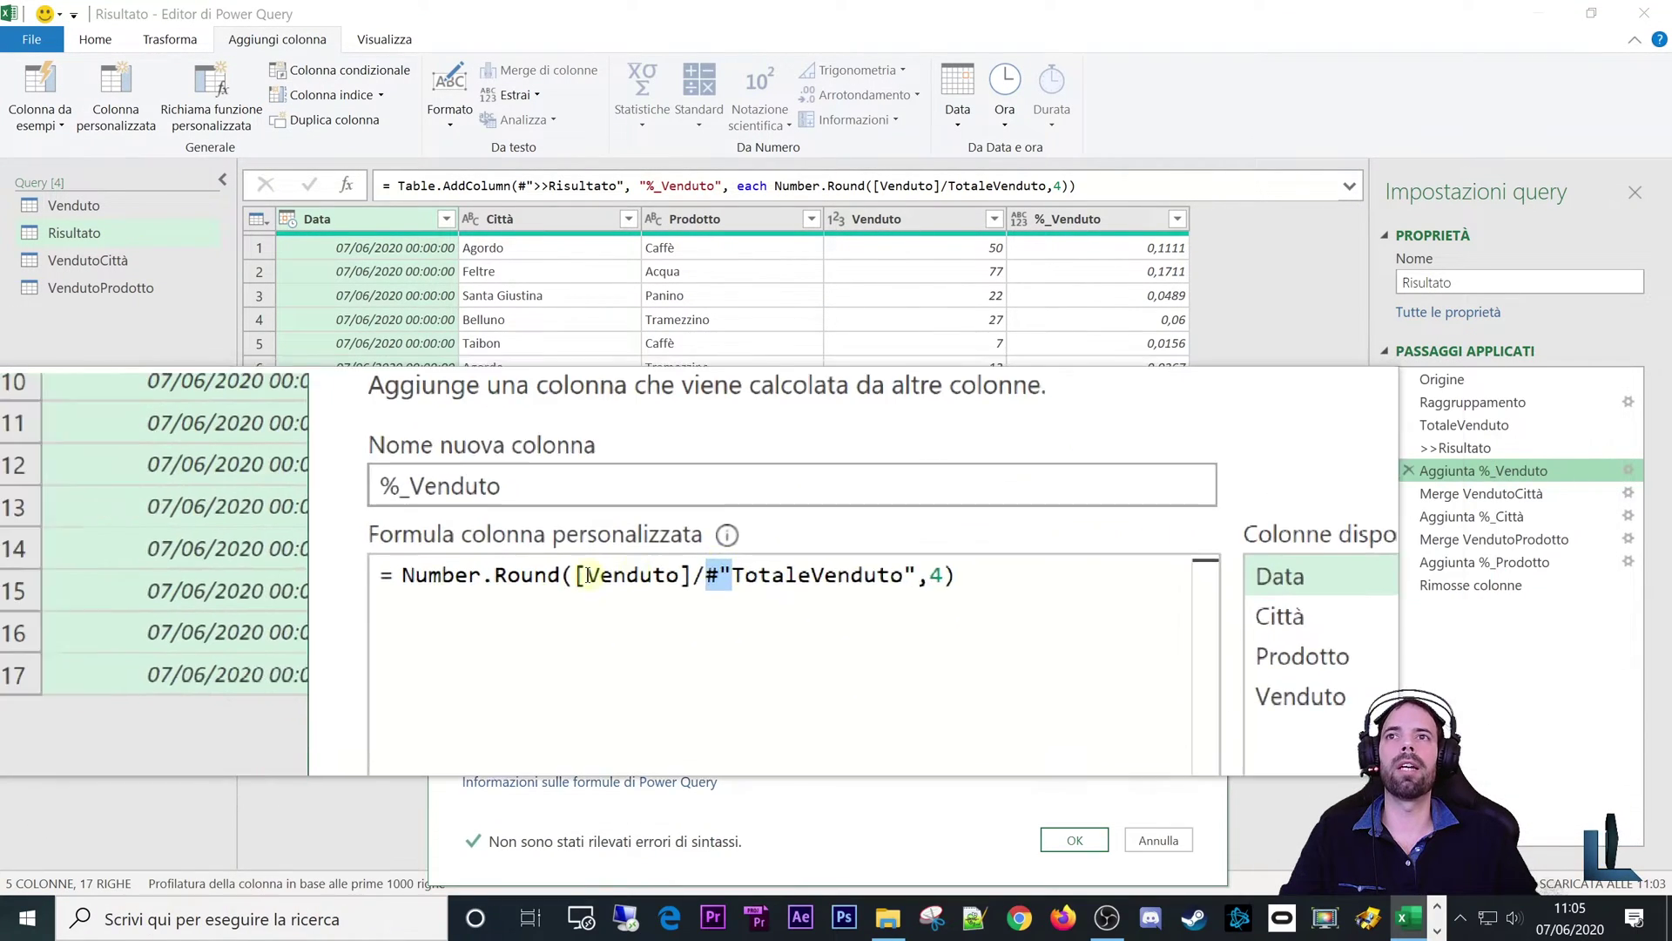
double_click(305, 518)
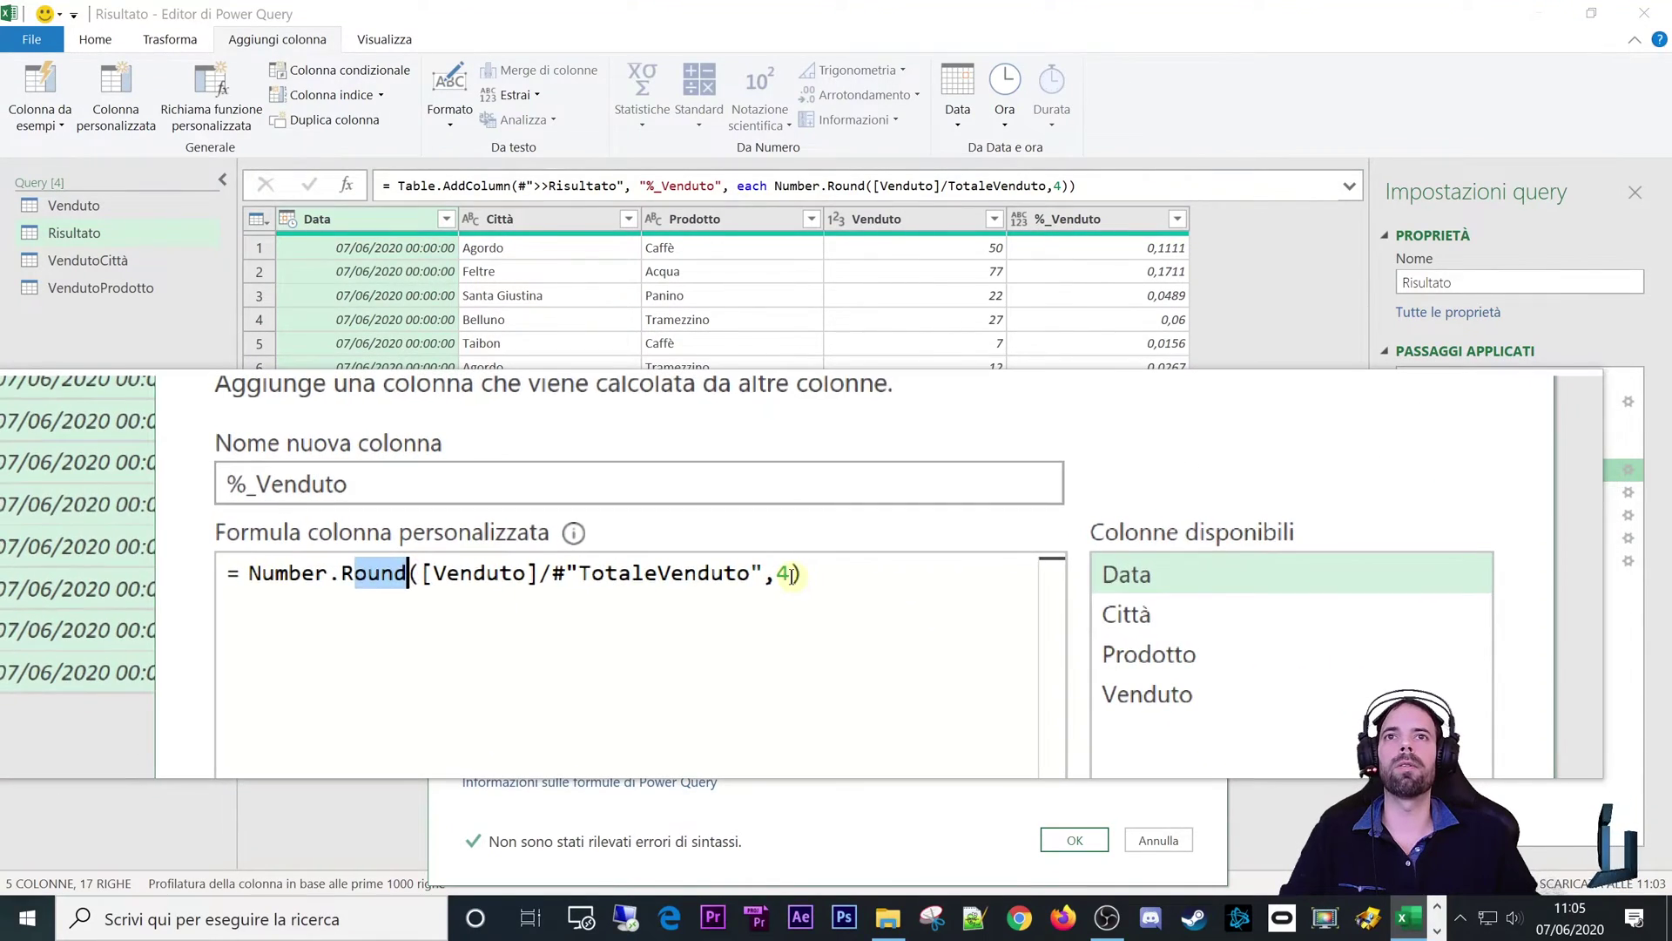
double_click(772, 570)
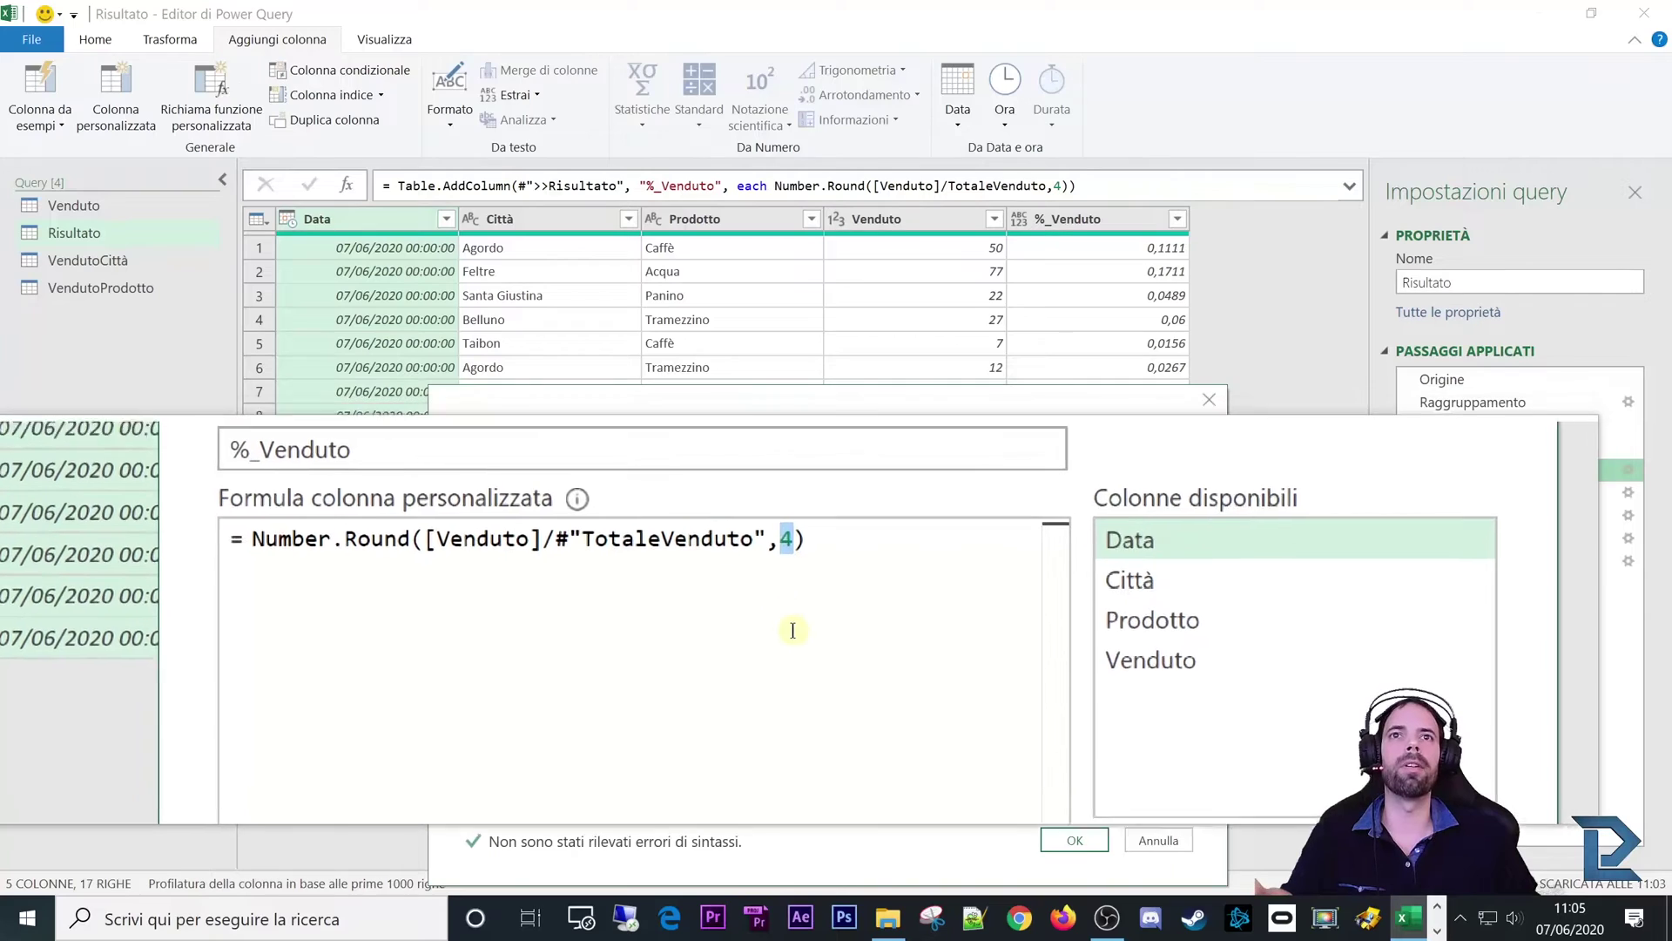
left_click(1074, 837)
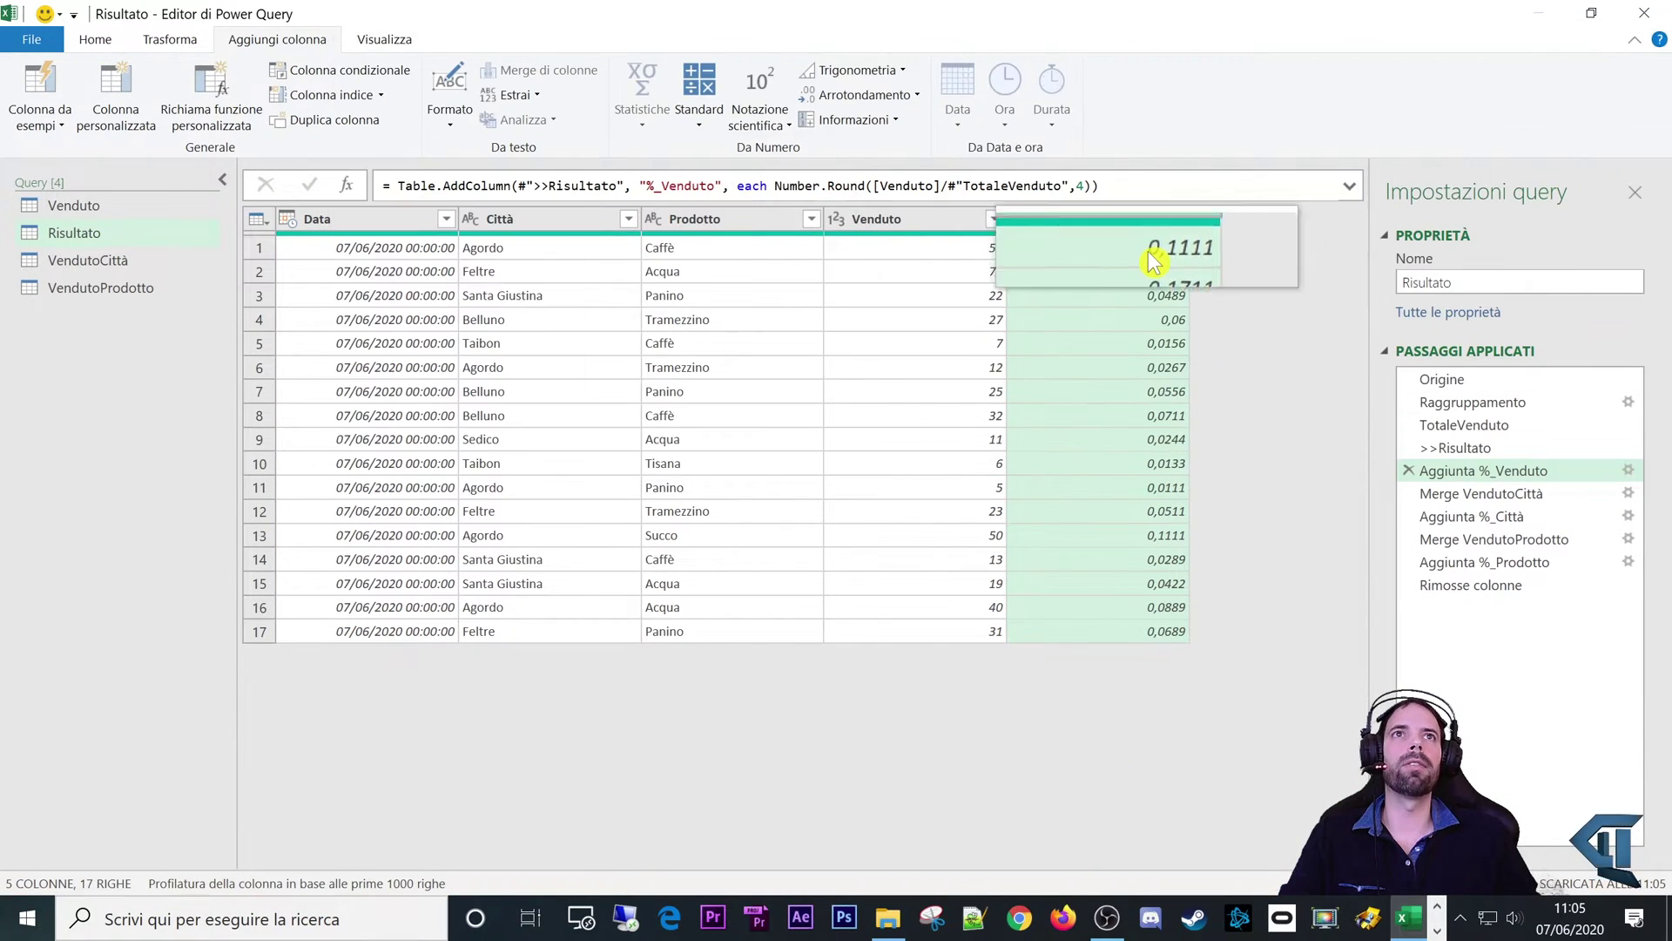
Step: Check the %_Venduto values down the column, then switch to the Venduto query
left_click(1134, 416)
left_click(1123, 487)
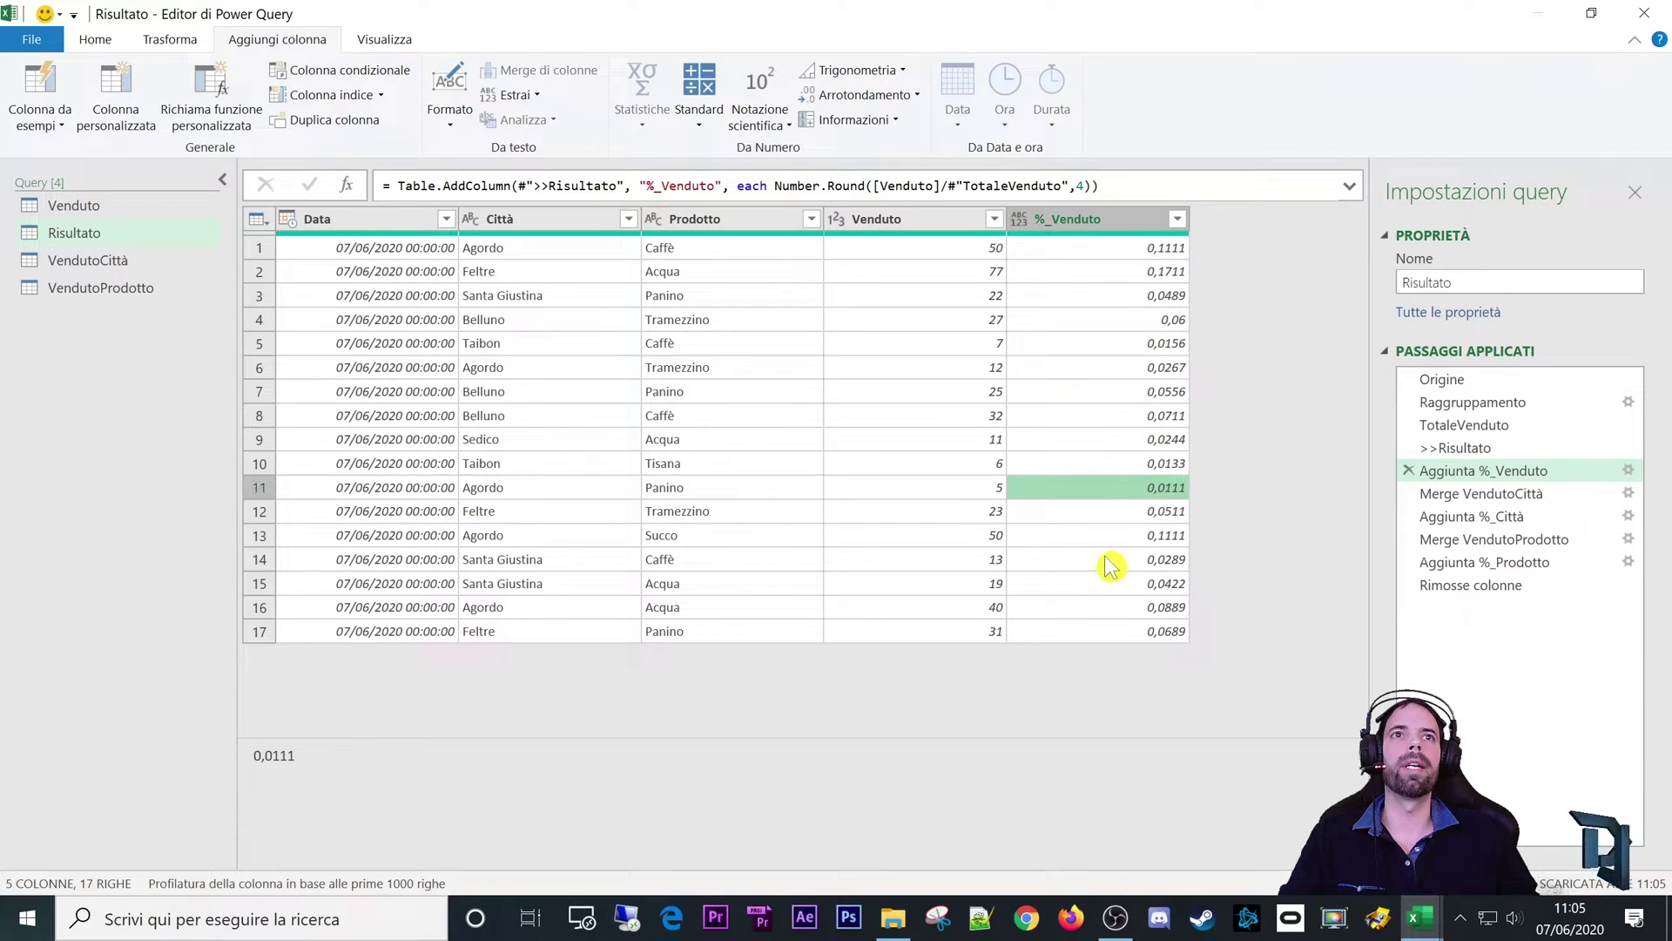
left_click(1119, 559)
left_click(1113, 631)
left_click(1110, 251)
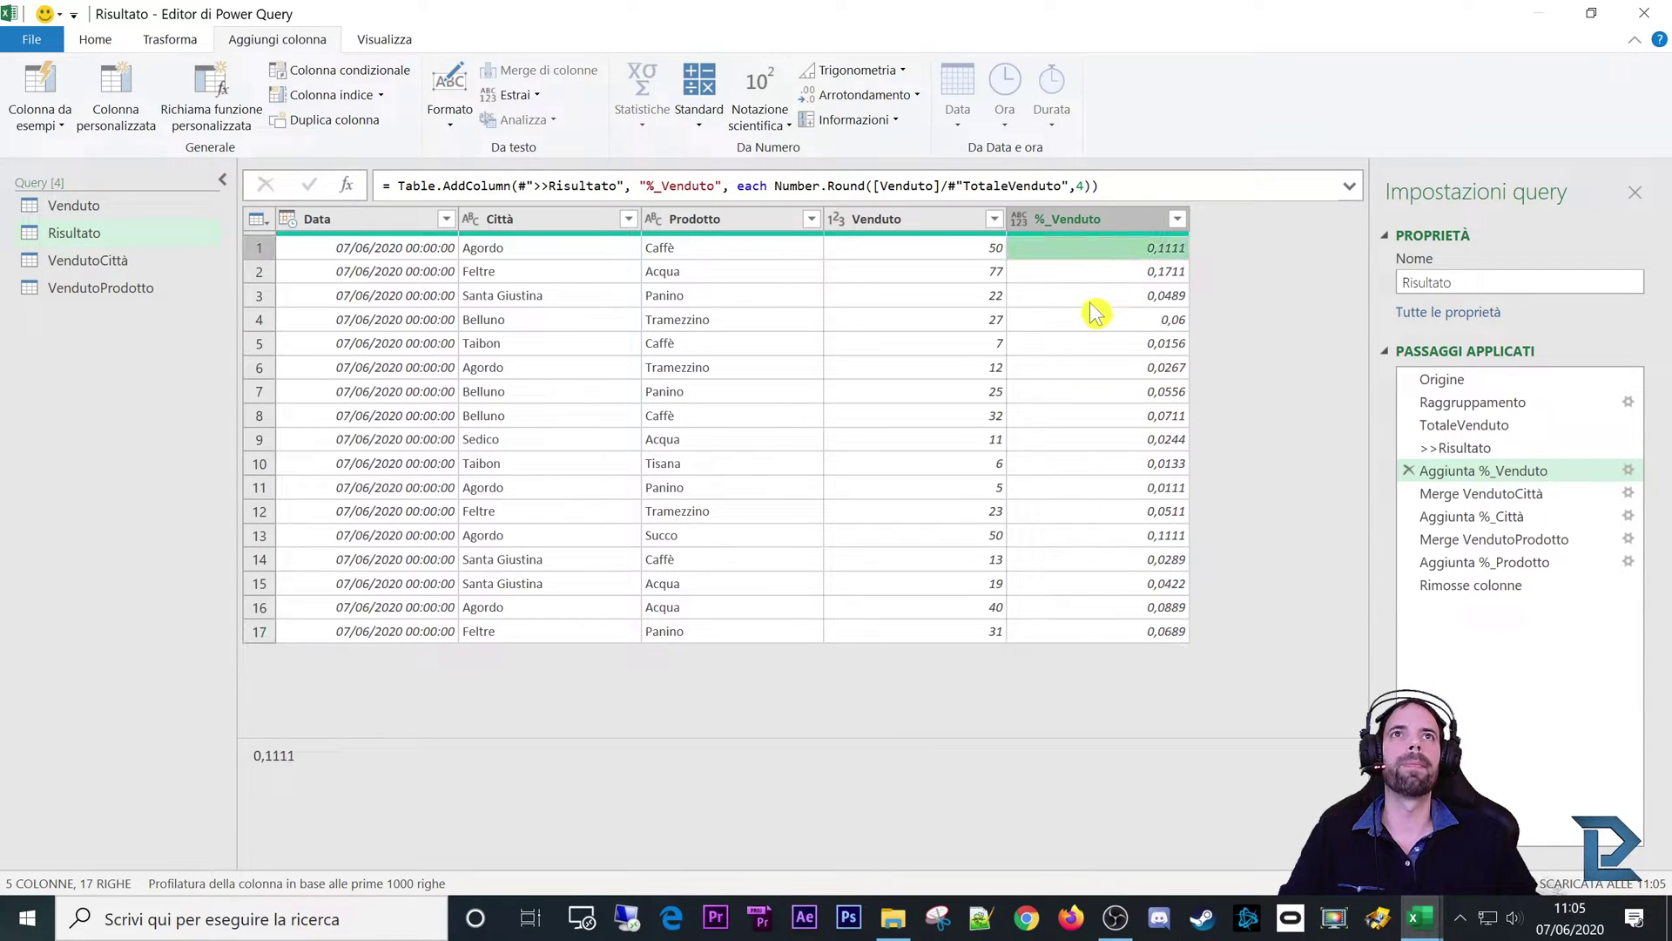
left_click(1096, 297)
left_click(1098, 393)
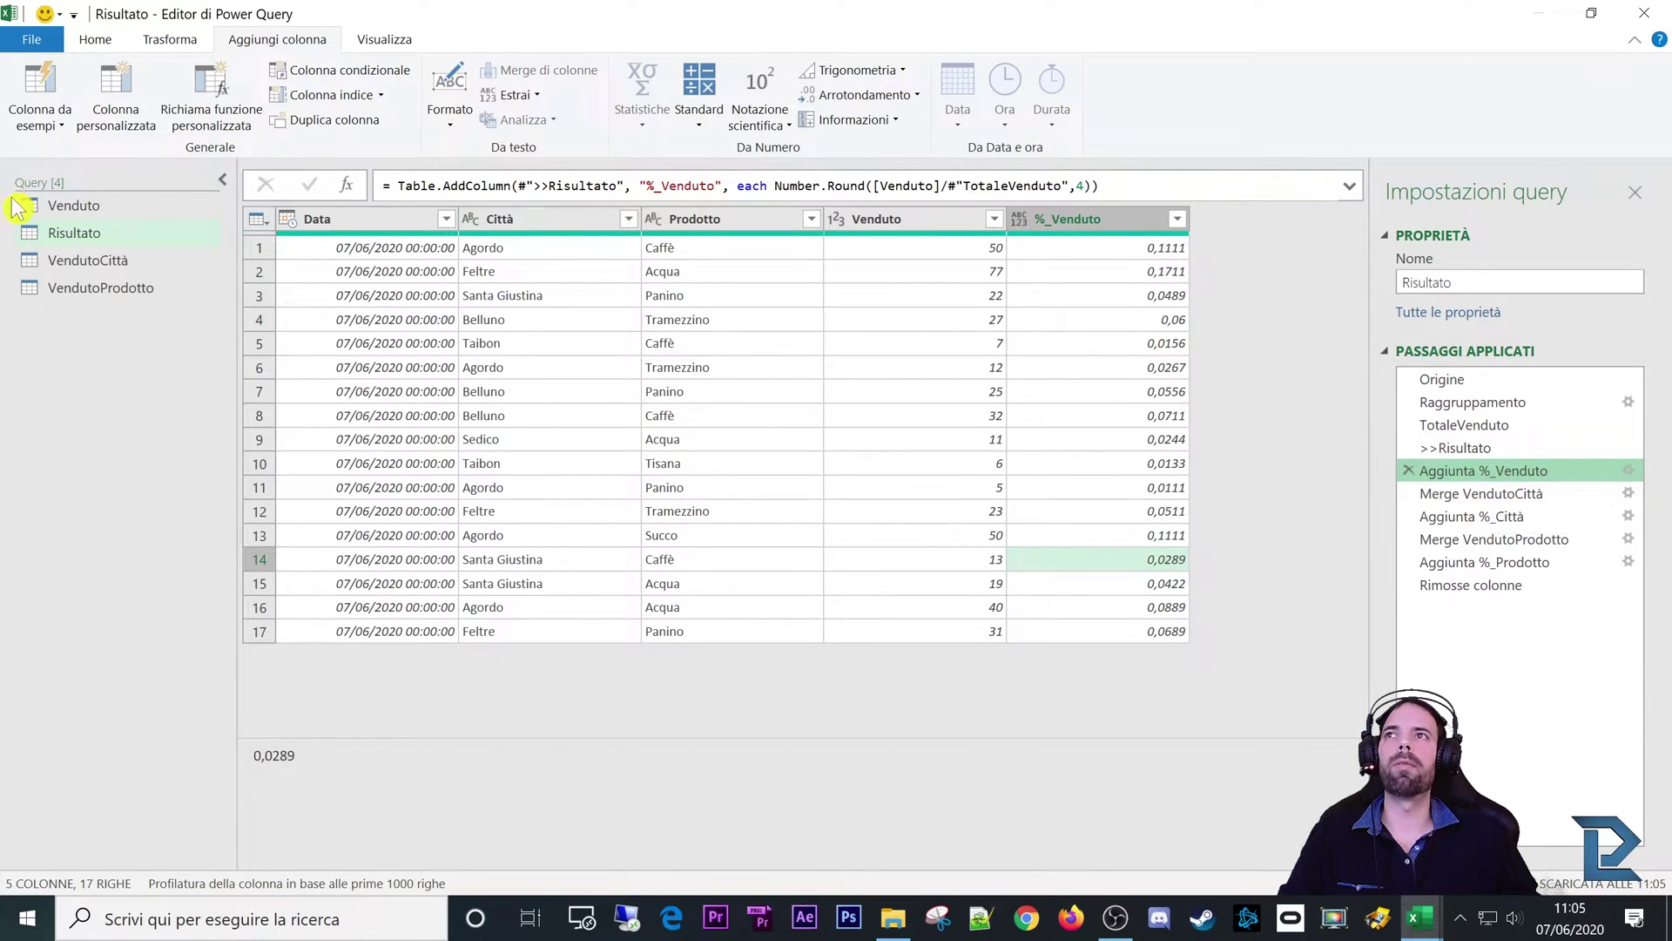
left_click(49, 209)
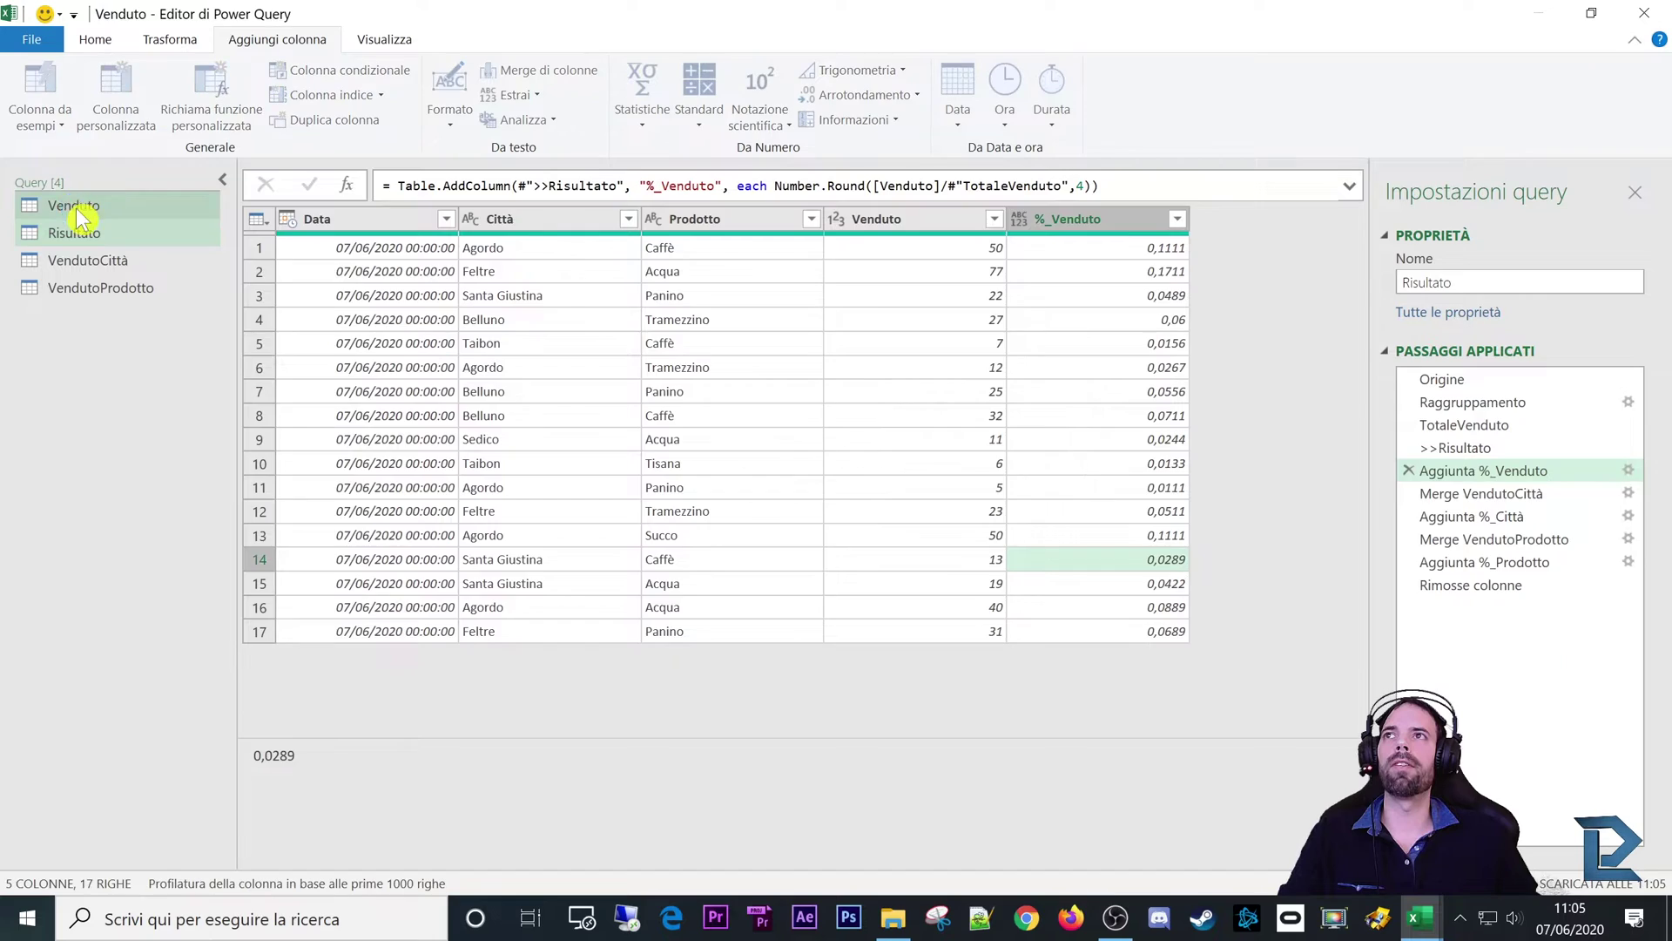
Step: Delete the Modificato tipo step from the VendutoCittà query
left_click(66, 261)
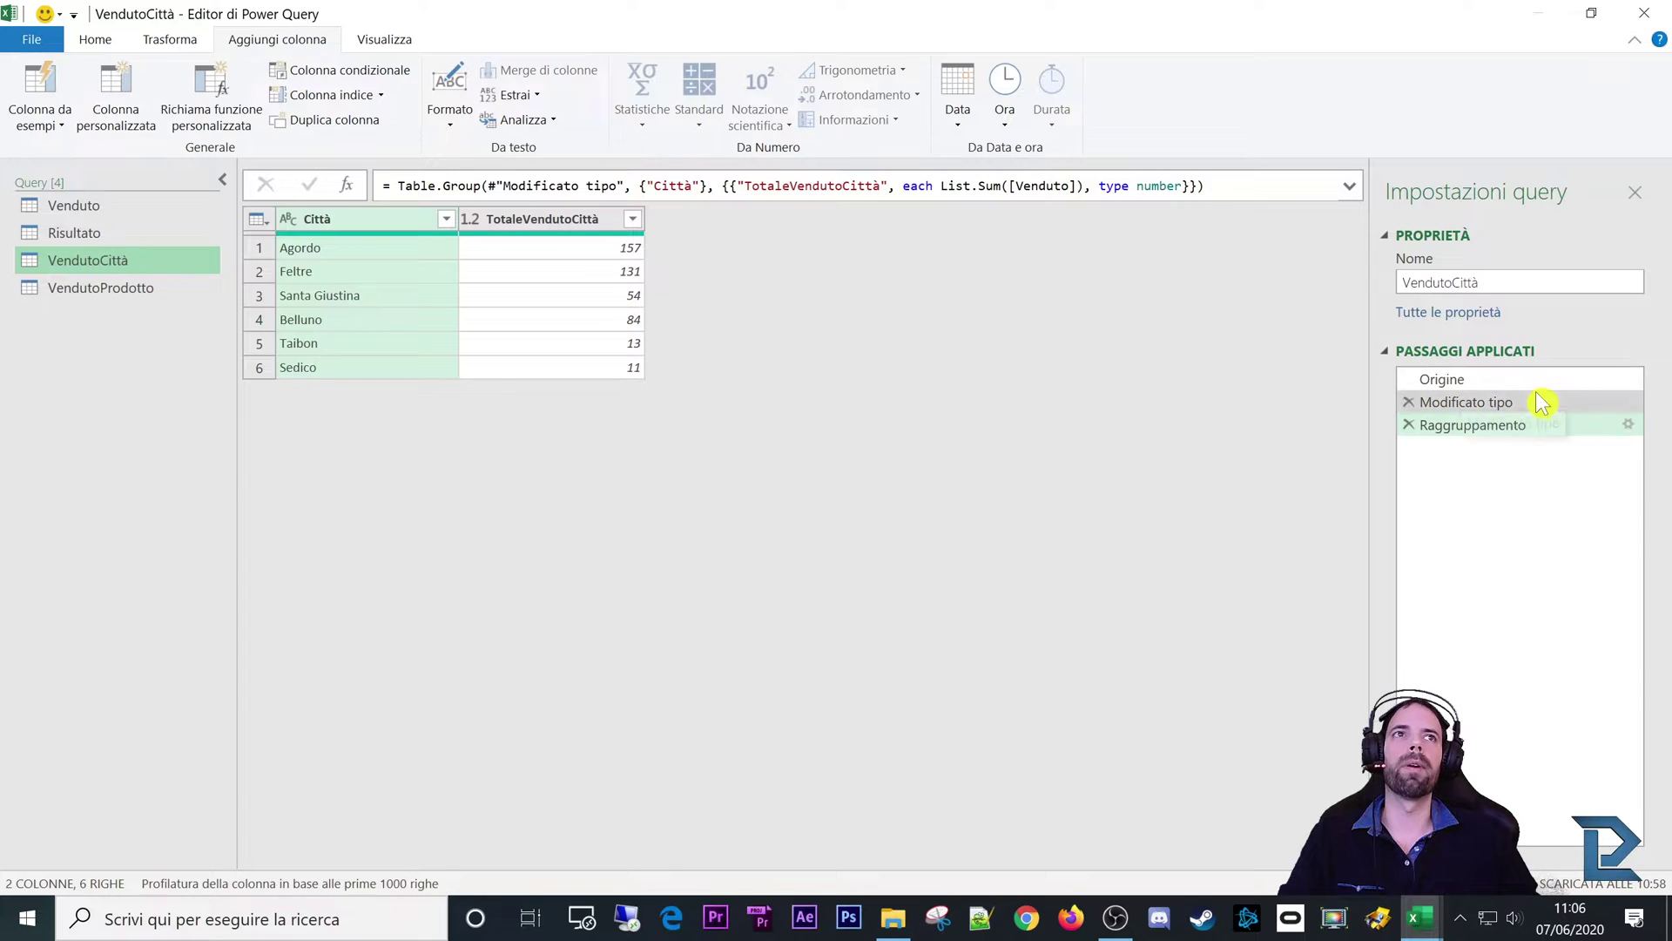
left_click(1463, 380)
left_click_drag(393, 185, 487, 189)
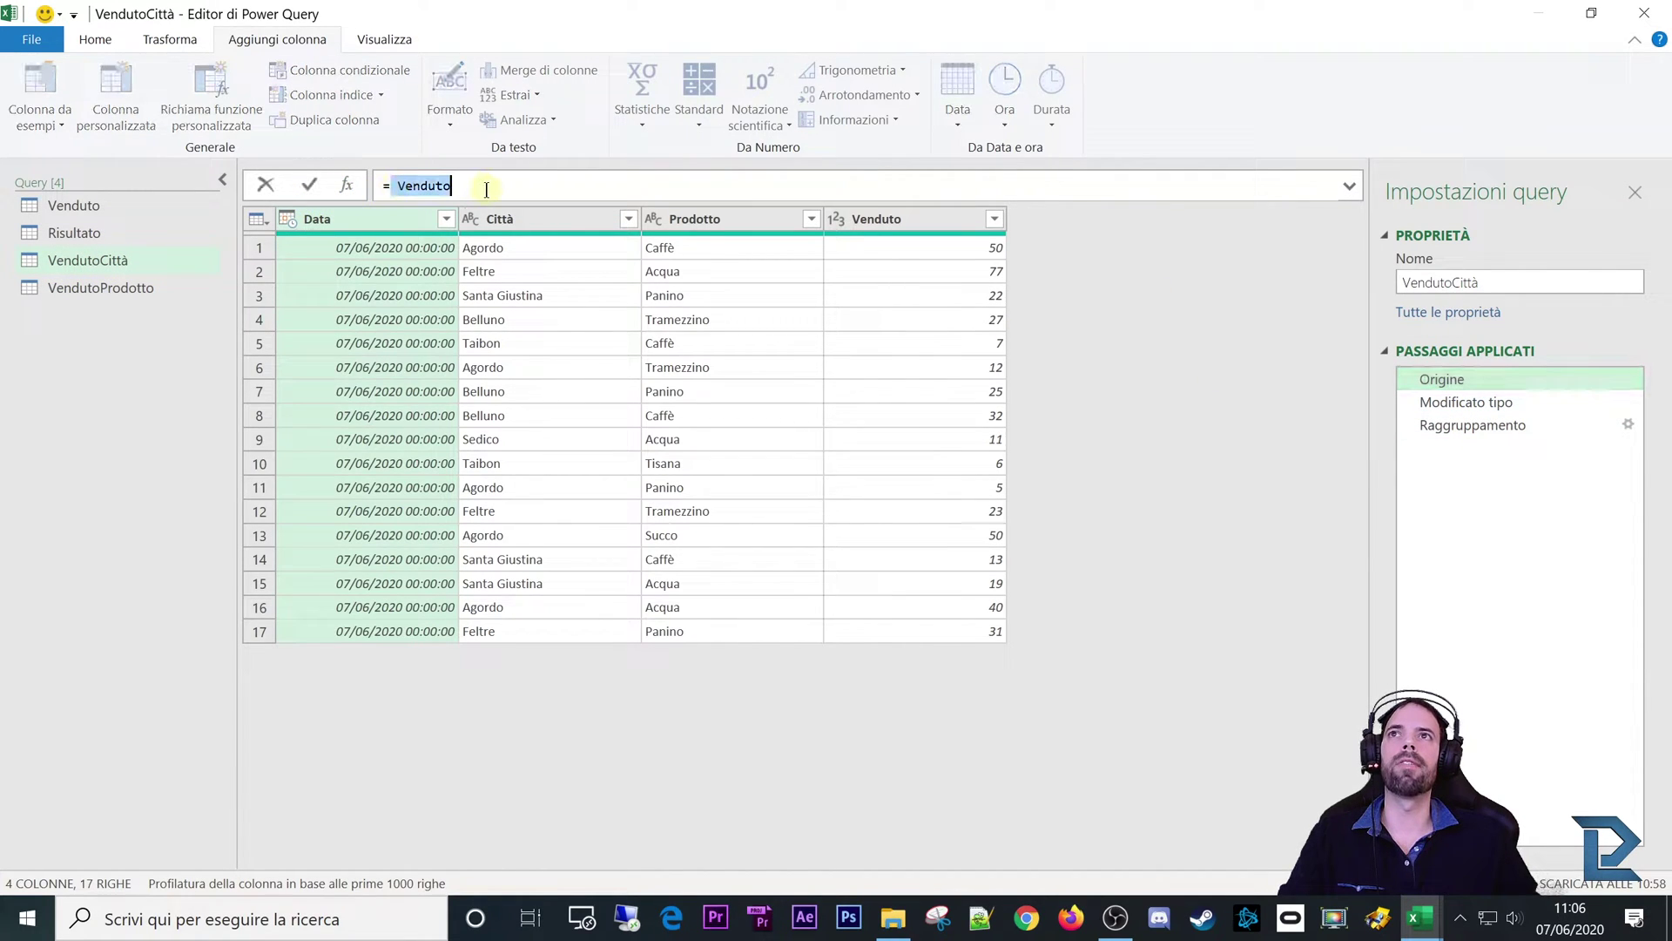
left_click(1491, 406)
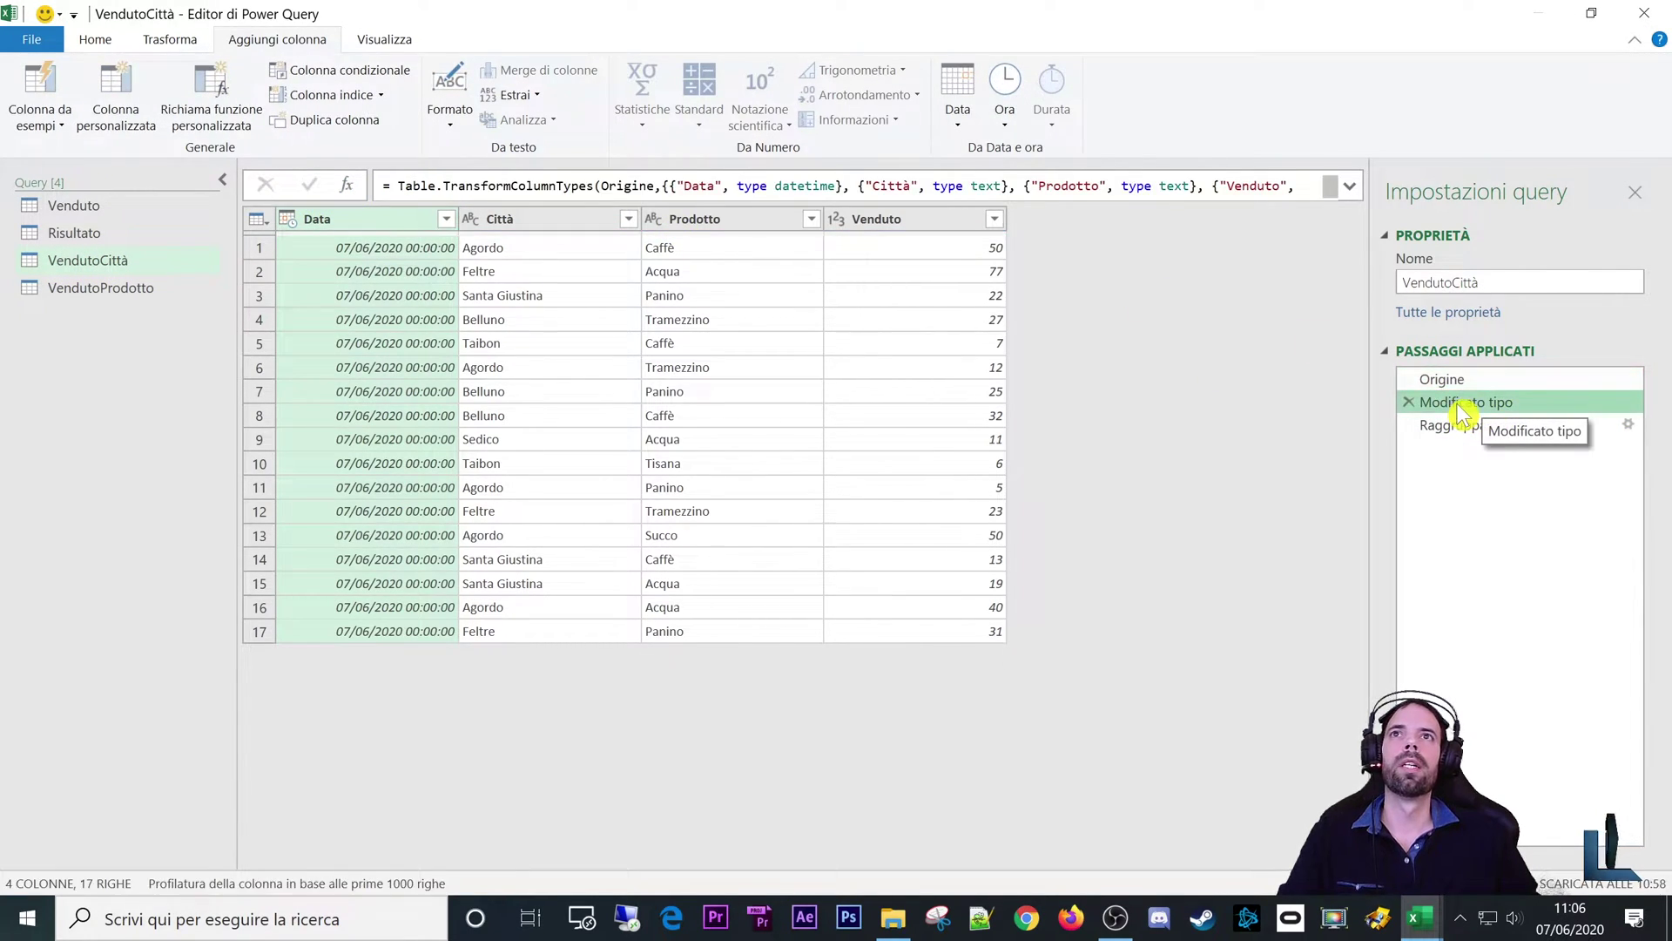
left_click(1409, 402)
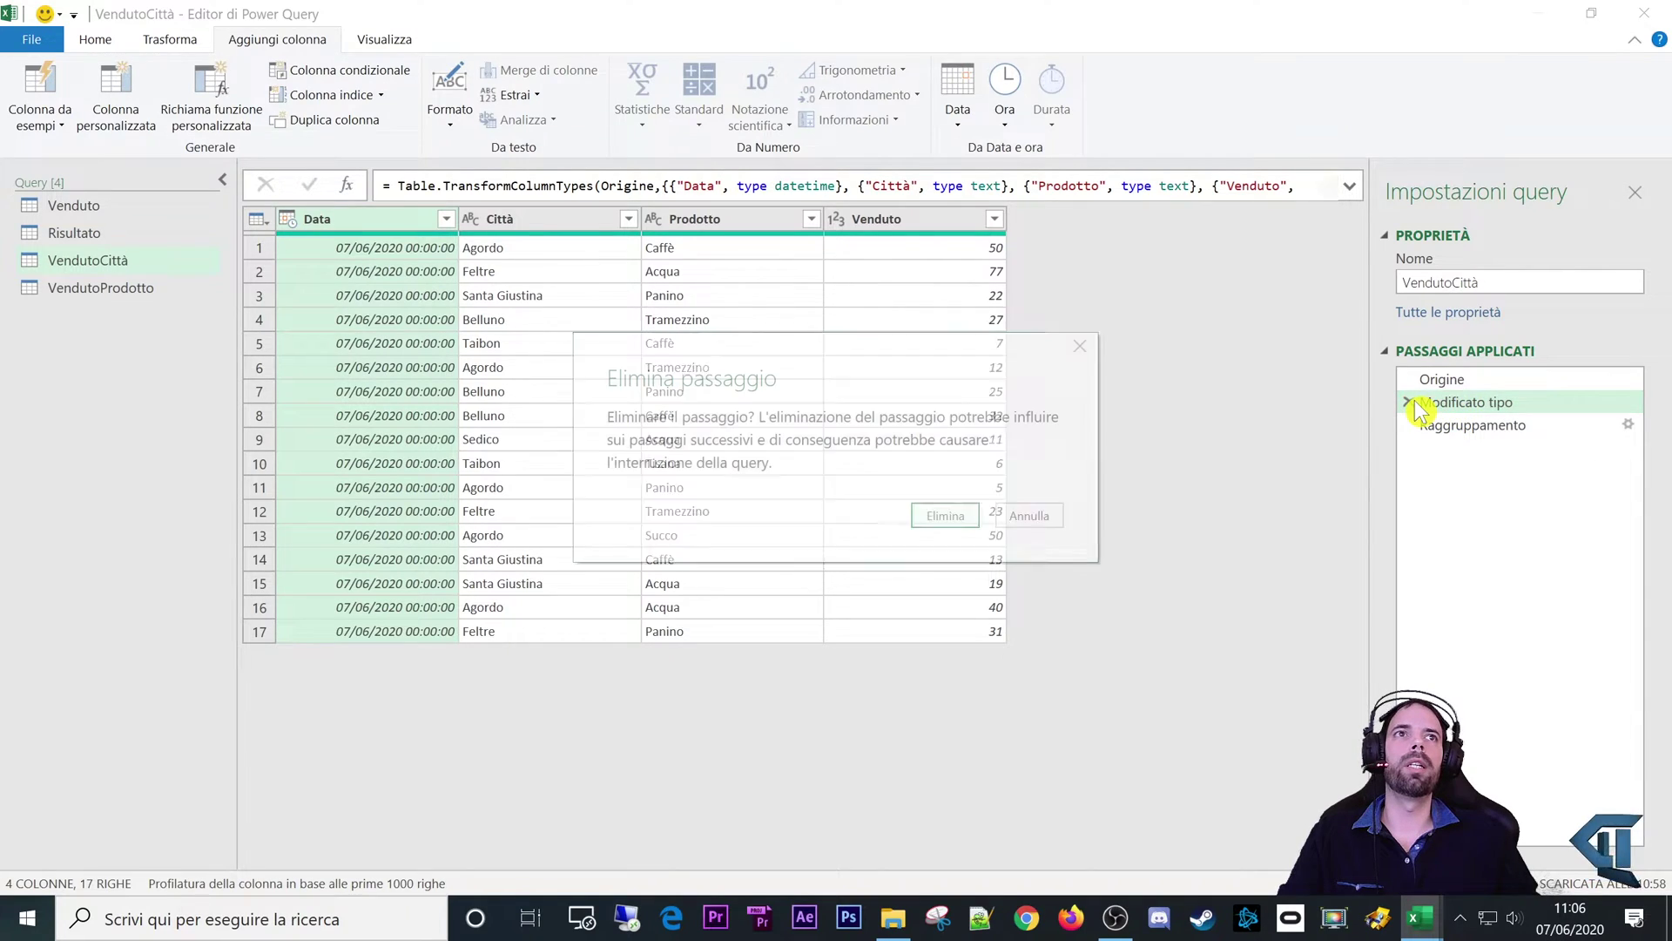
left_click(941, 516)
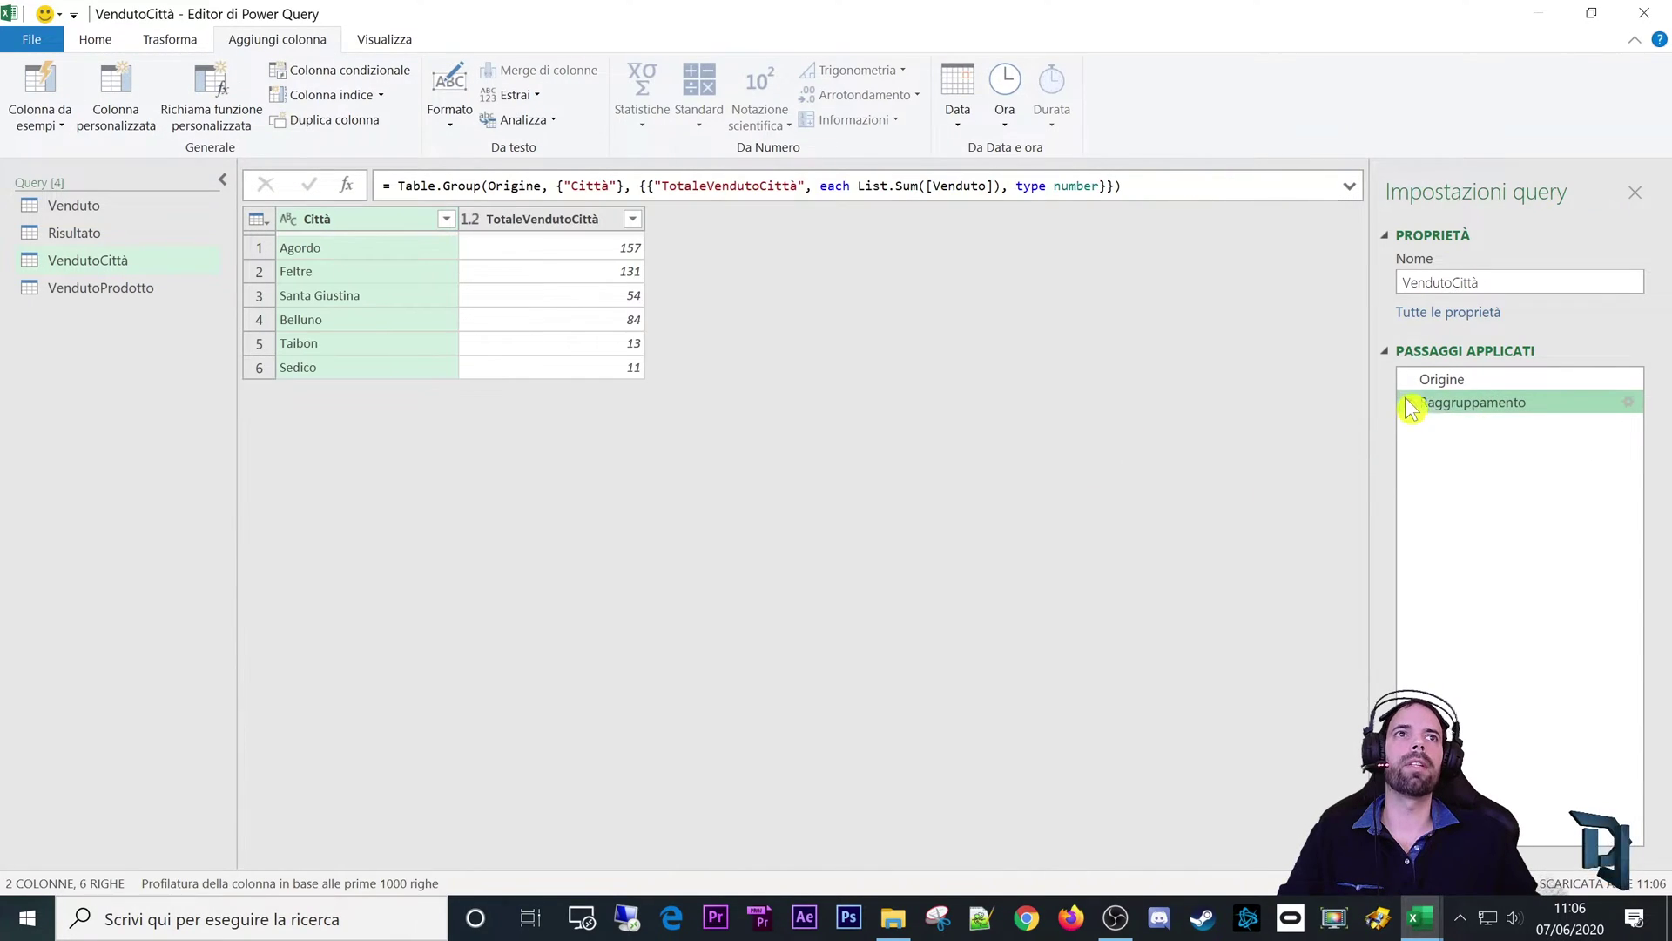
Step: Review the per-city grouped totals, such as Agordo's 157, then return to Risultato
left_click(1453, 384)
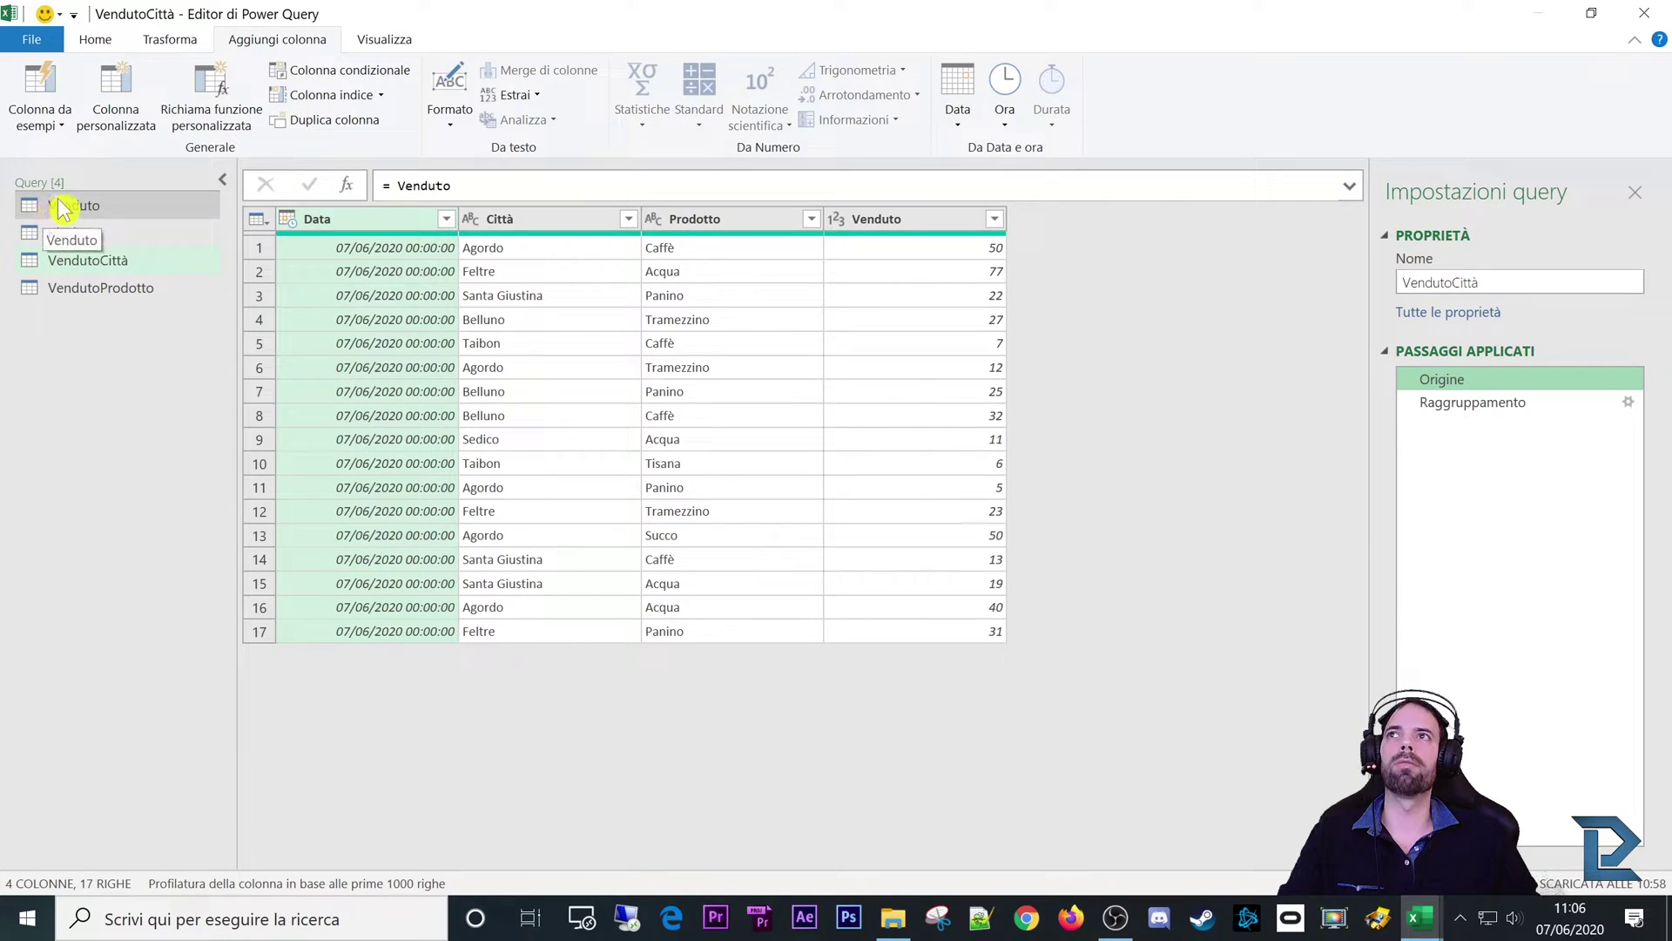
left_click(1472, 404)
left_click(1477, 381)
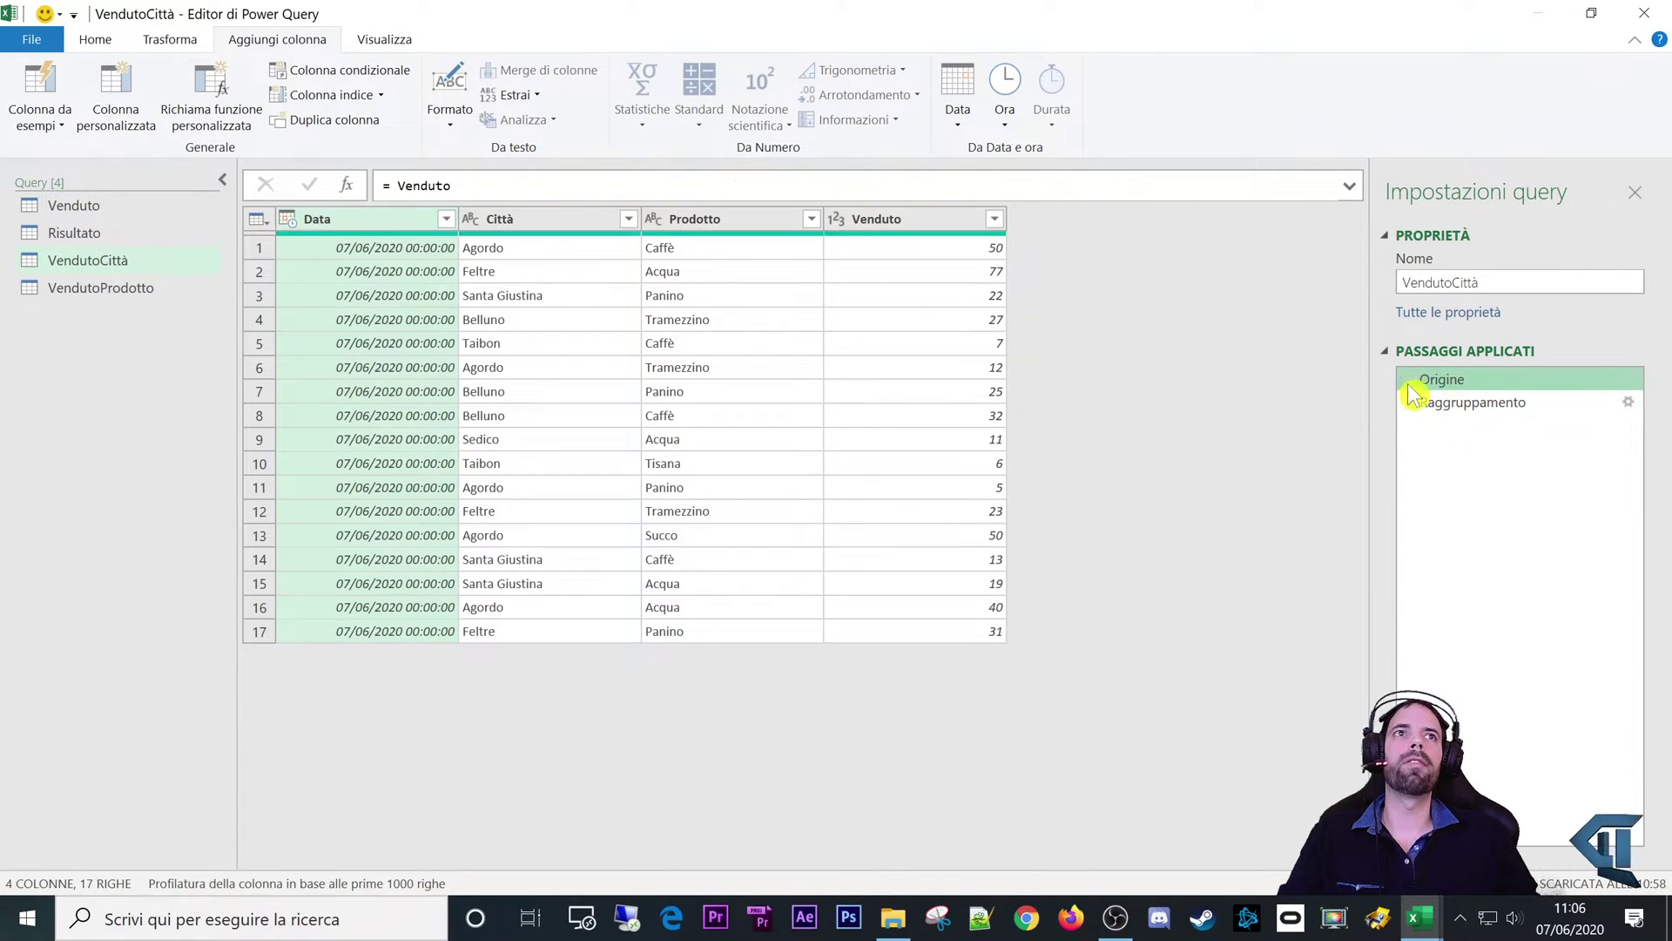
left_click(1453, 403)
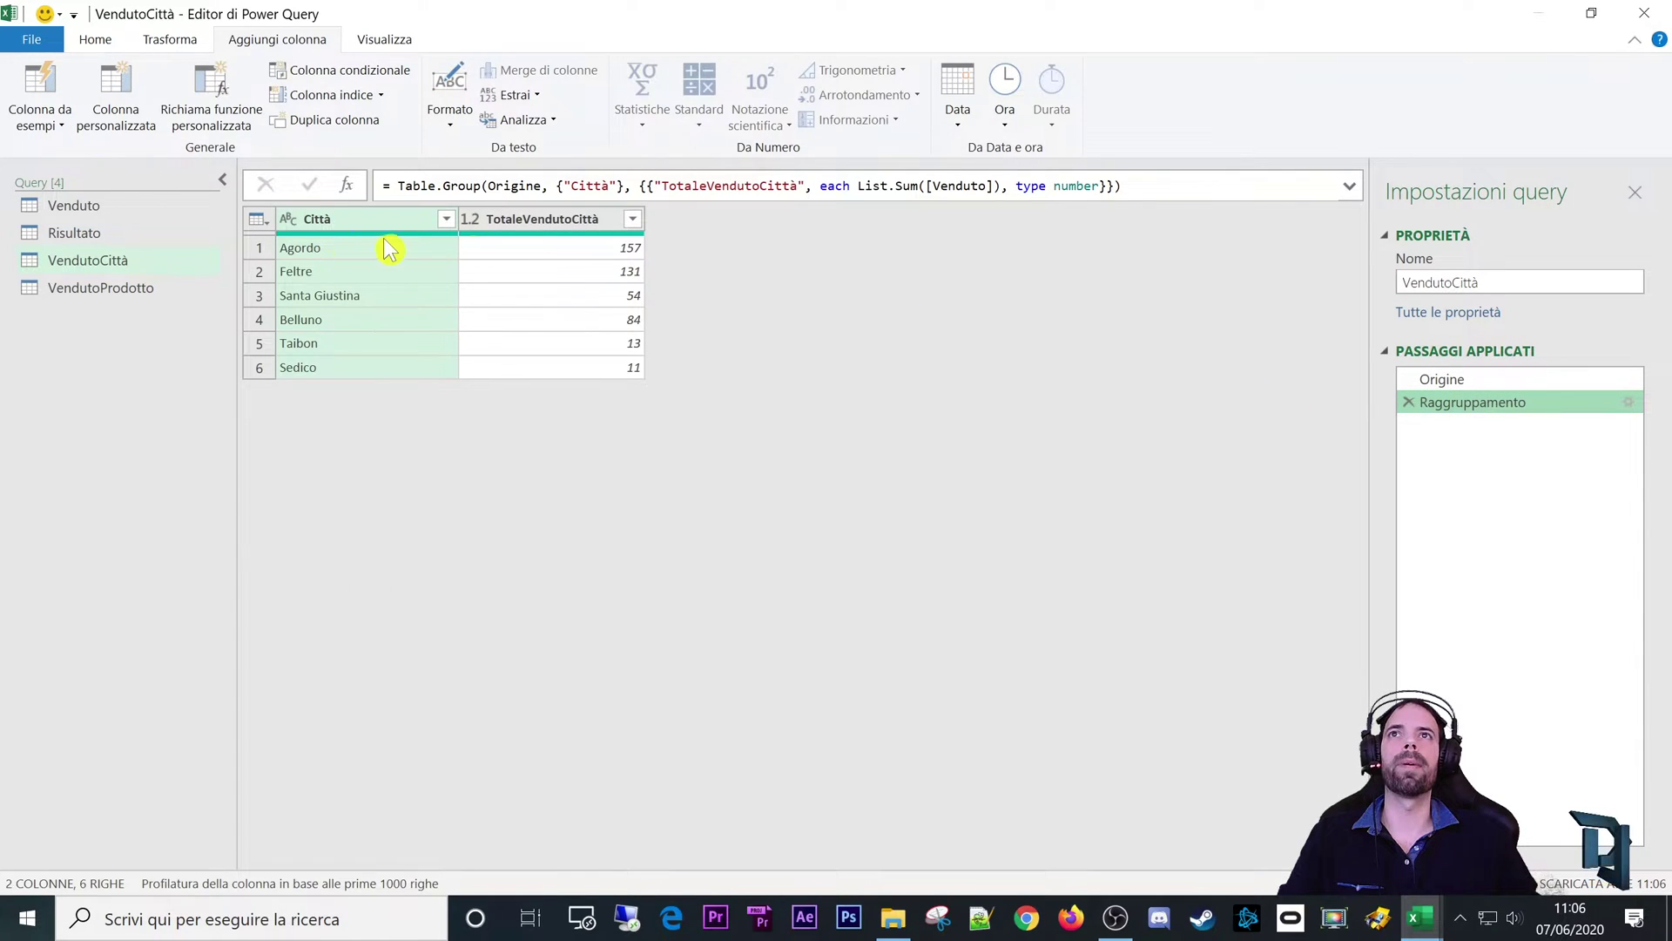
left_click(610, 253)
left_click_drag(570, 290, 552, 372)
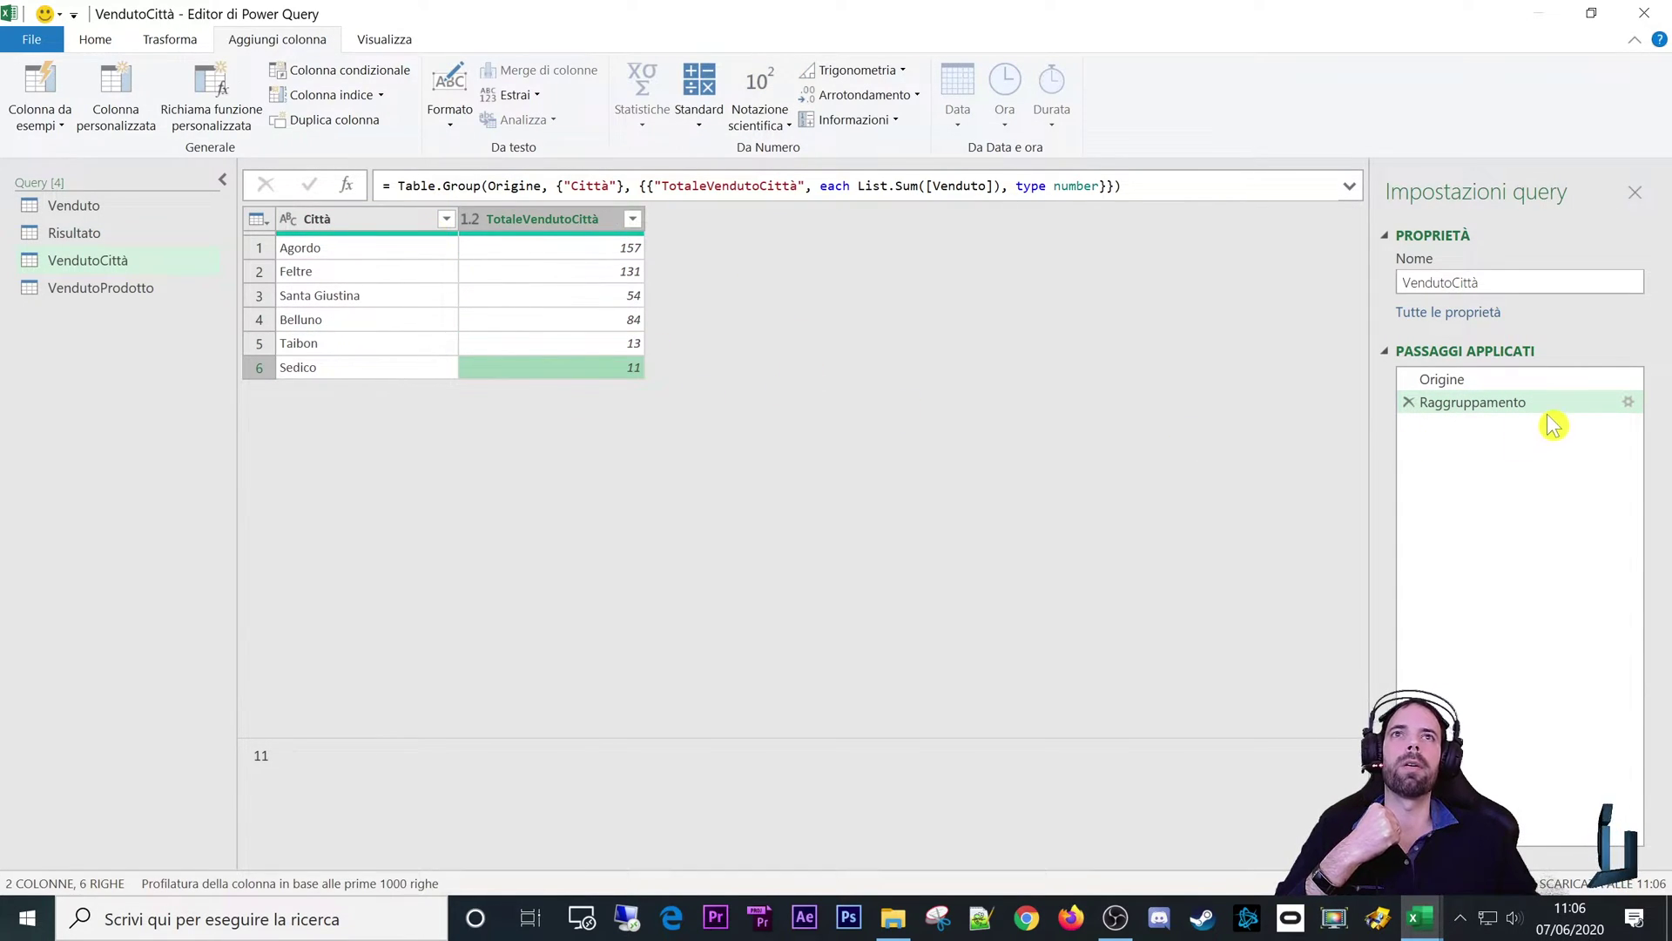
left_click(376, 250)
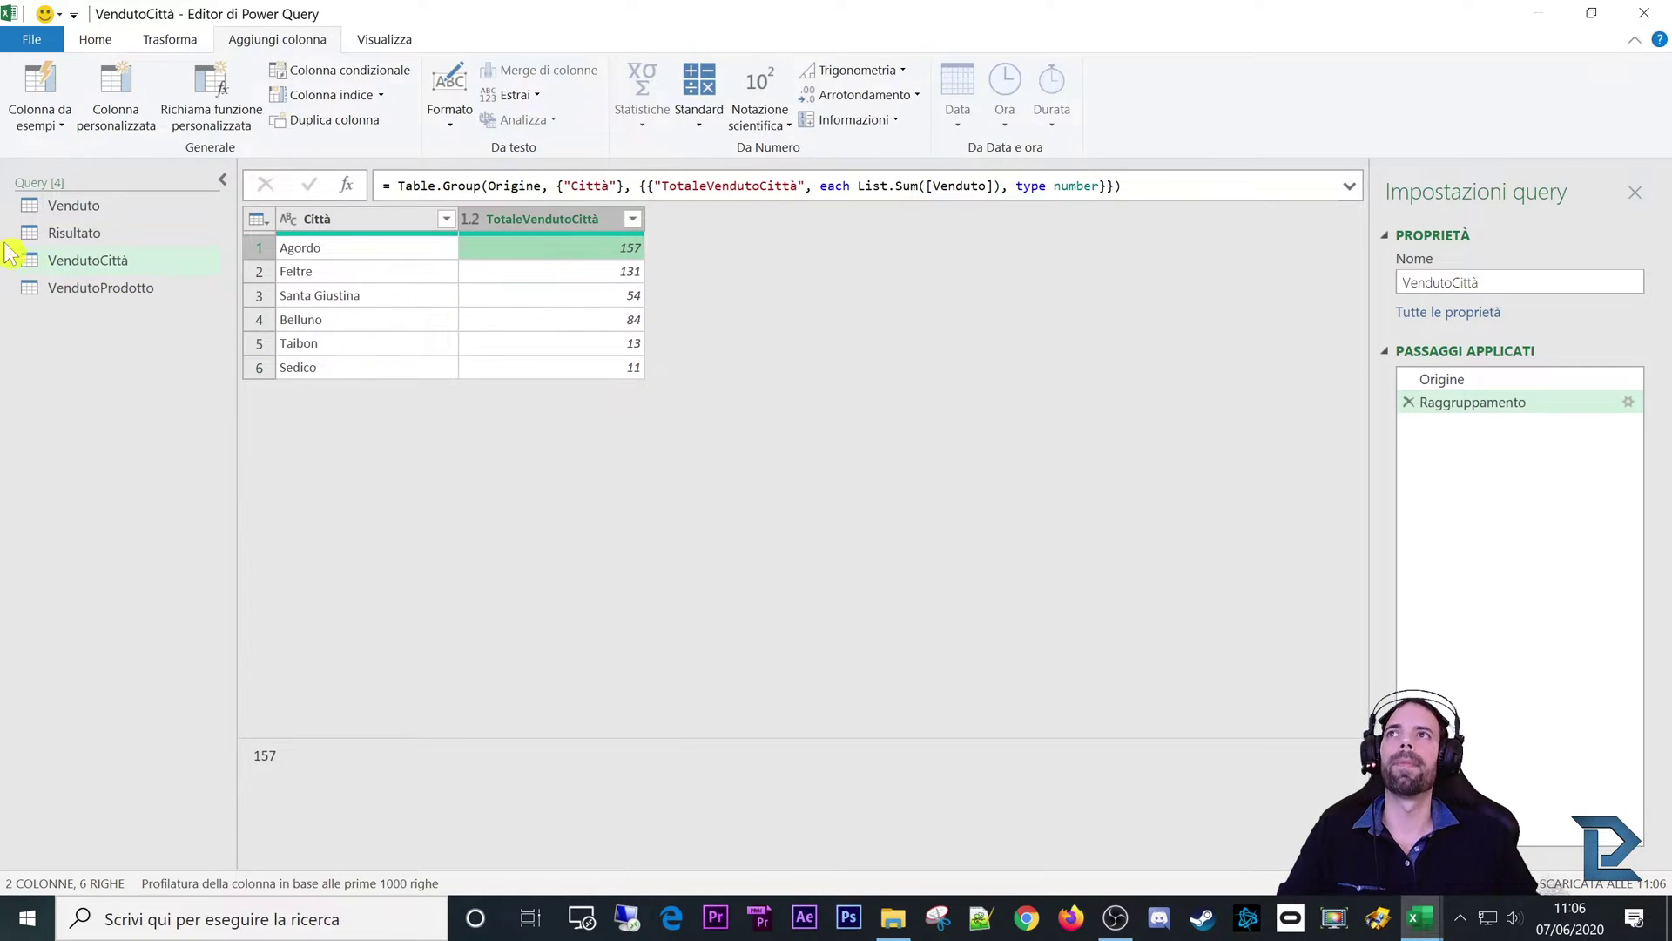
left_click(68, 233)
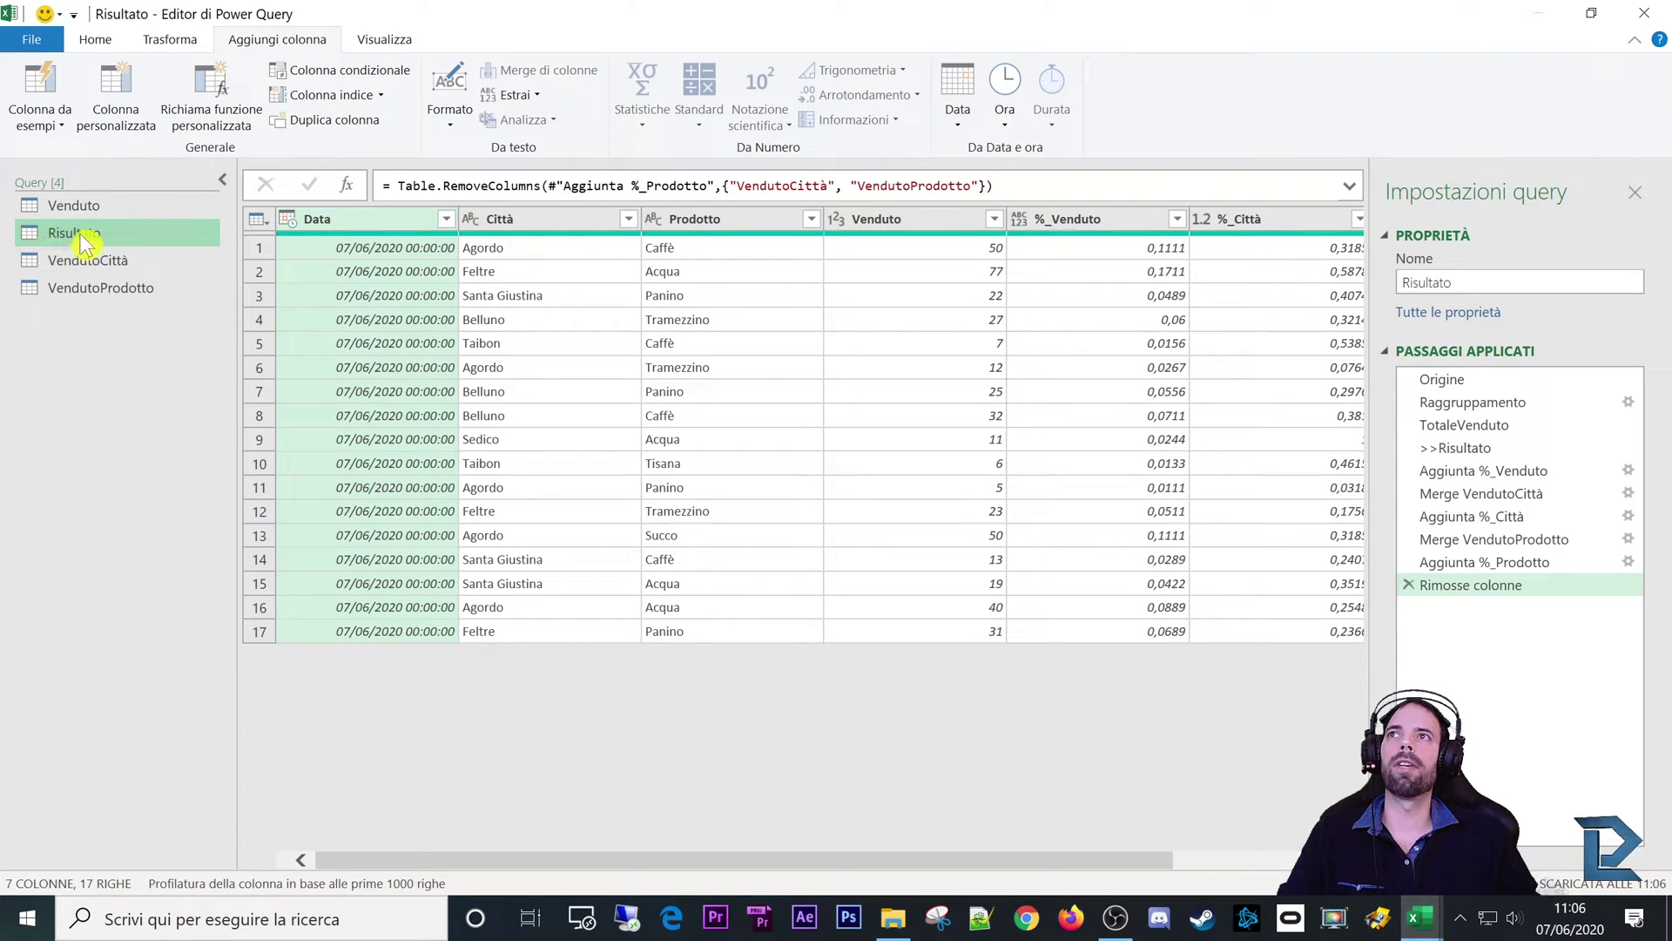
Step: Compare the %_Venduto and merge steps, then open the Merge VendutoCittà Left Outer join on Città
left_click(1485, 471)
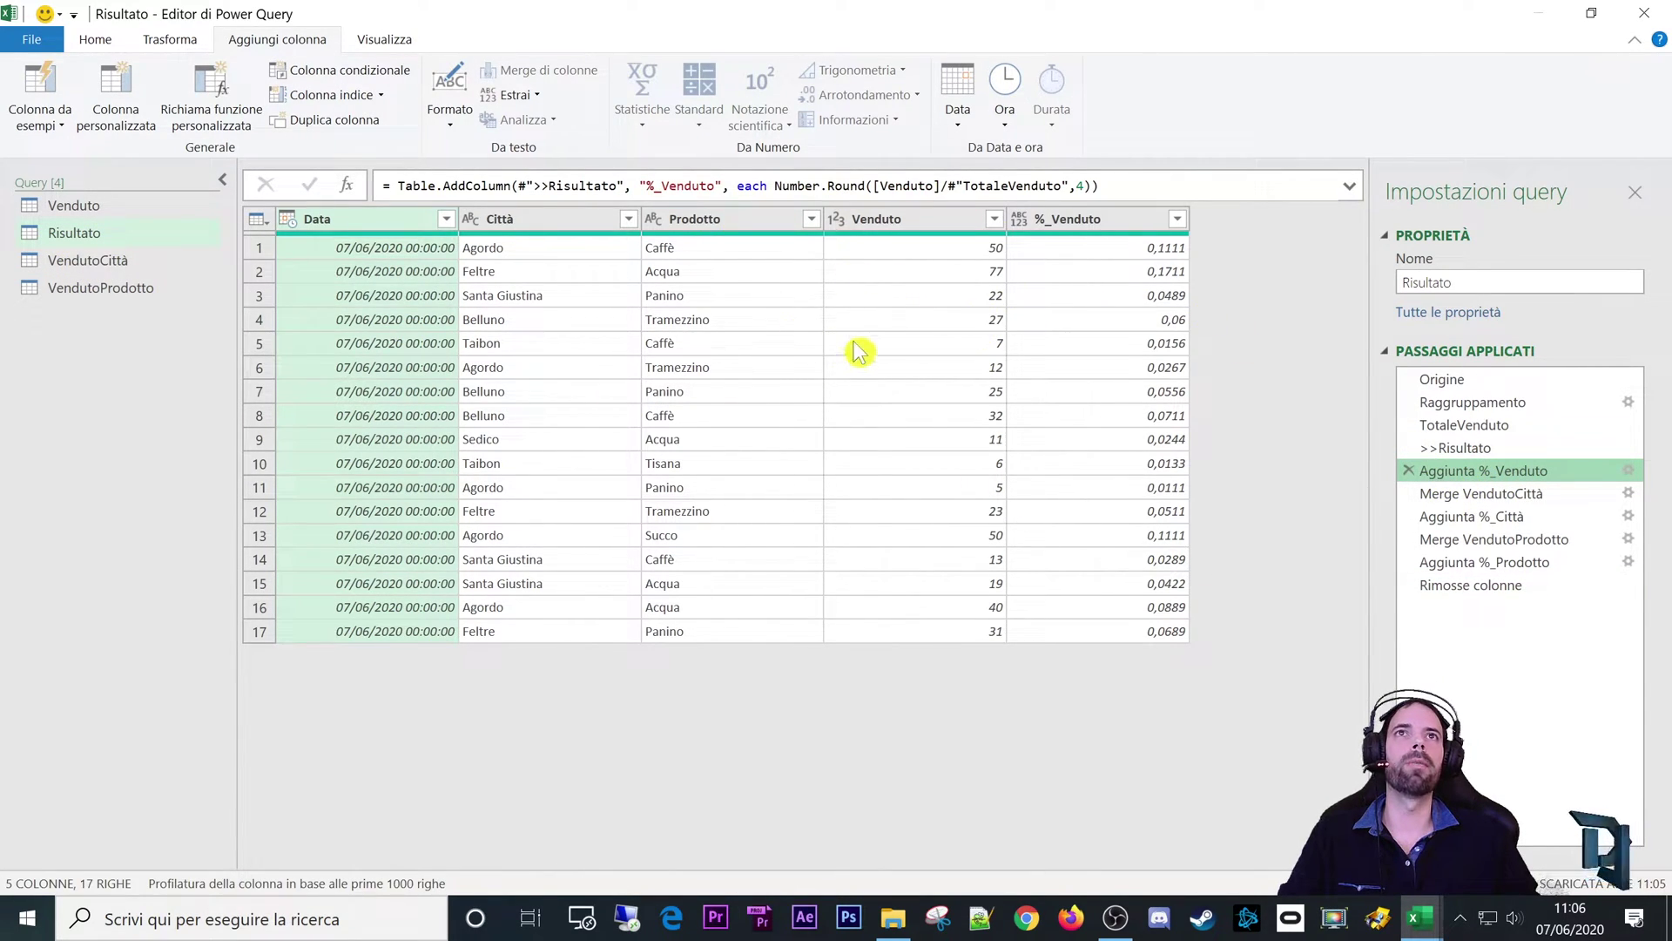
left_click(1502, 495)
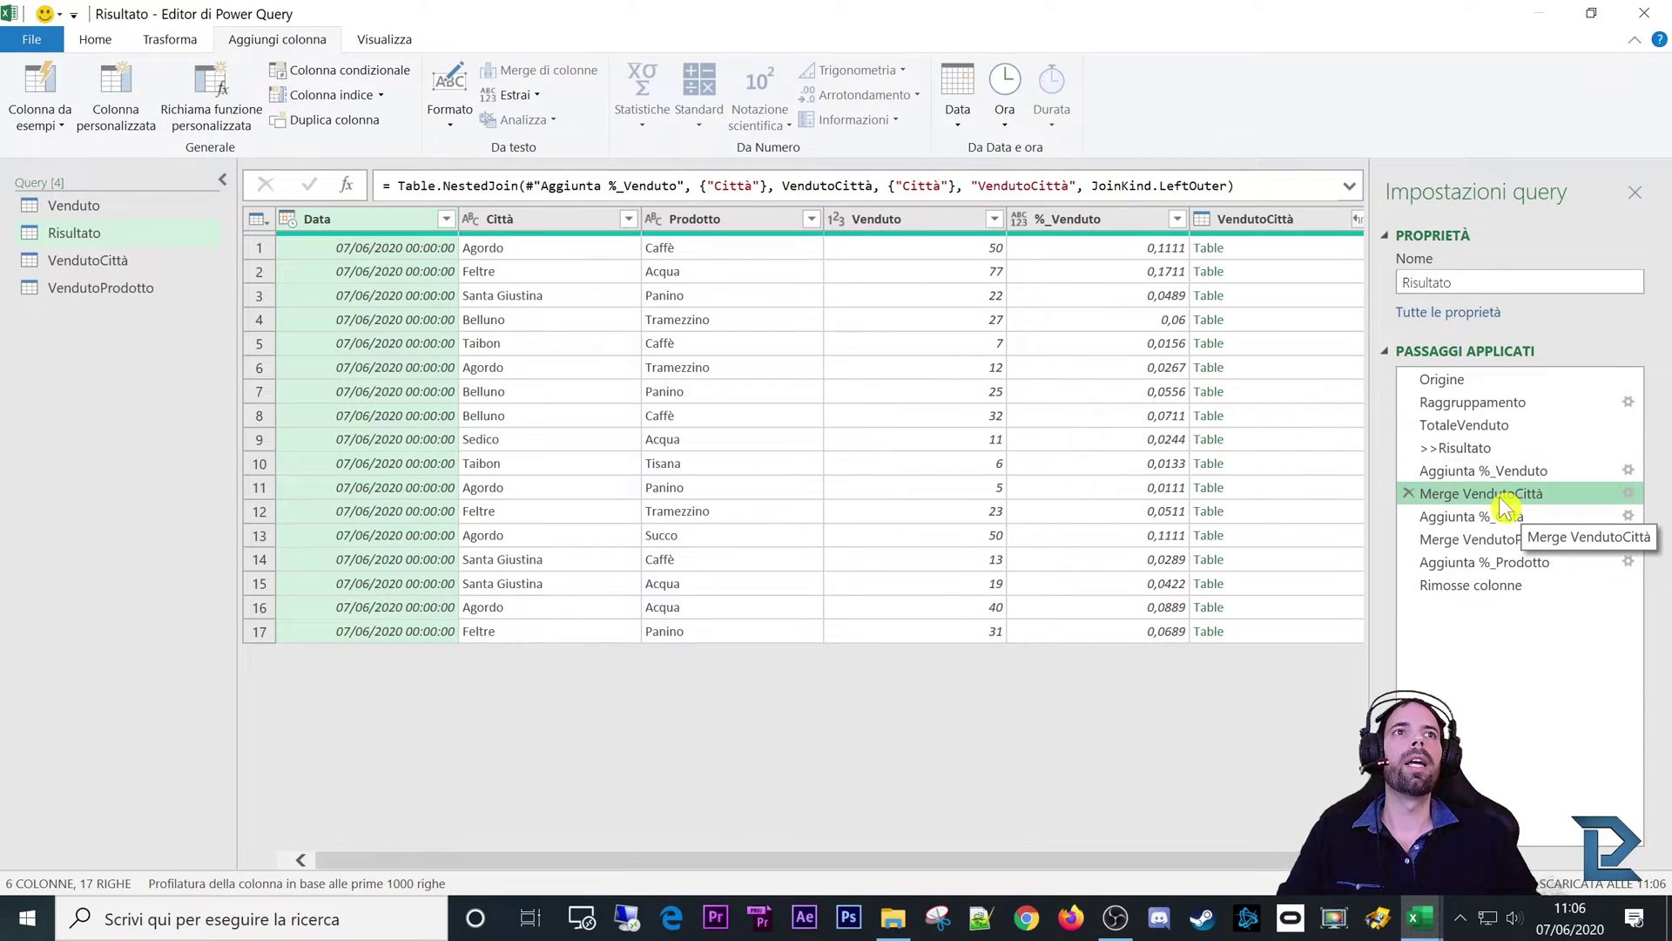
left_click(1448, 470)
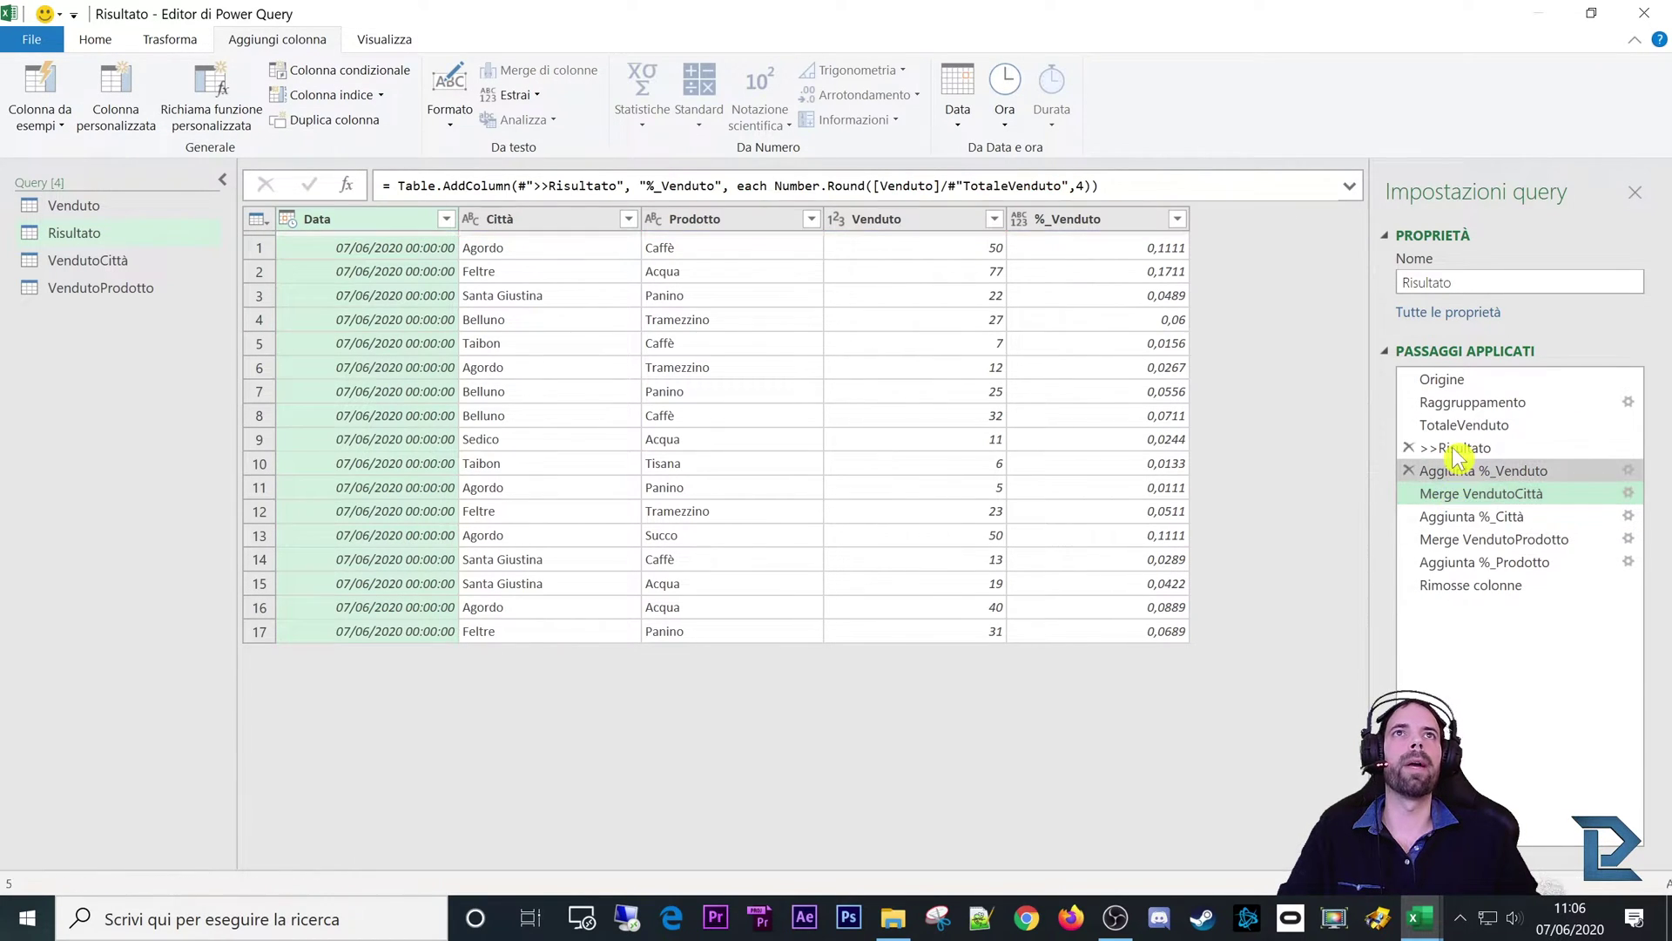
left_click(70, 43)
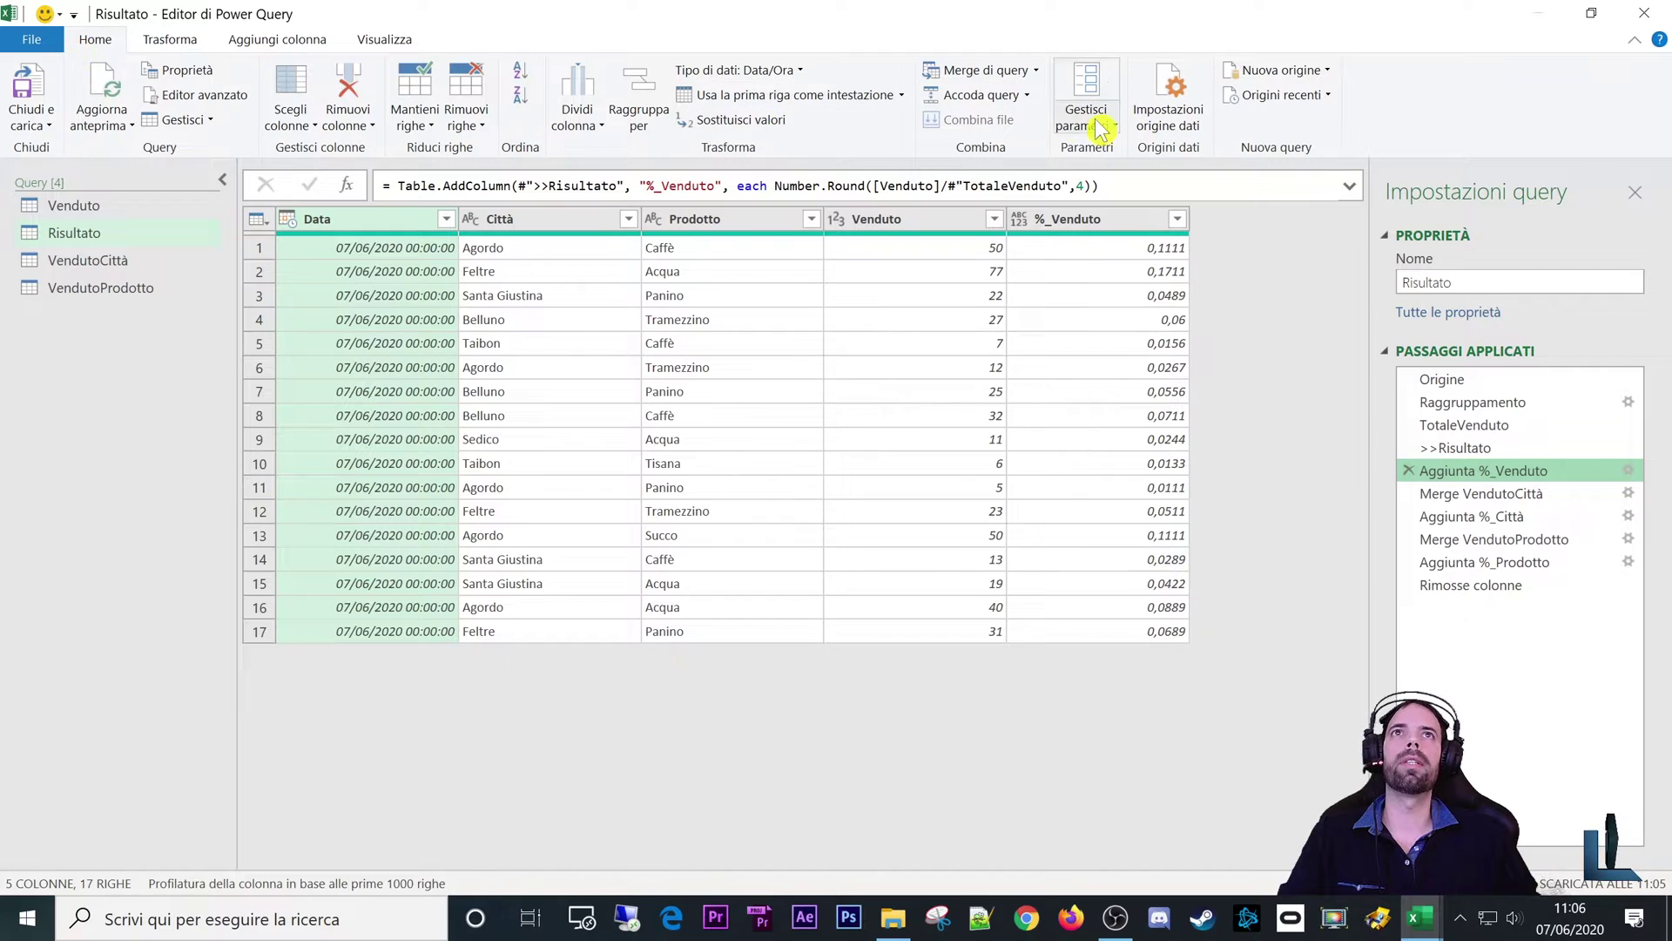
left_click(1037, 70)
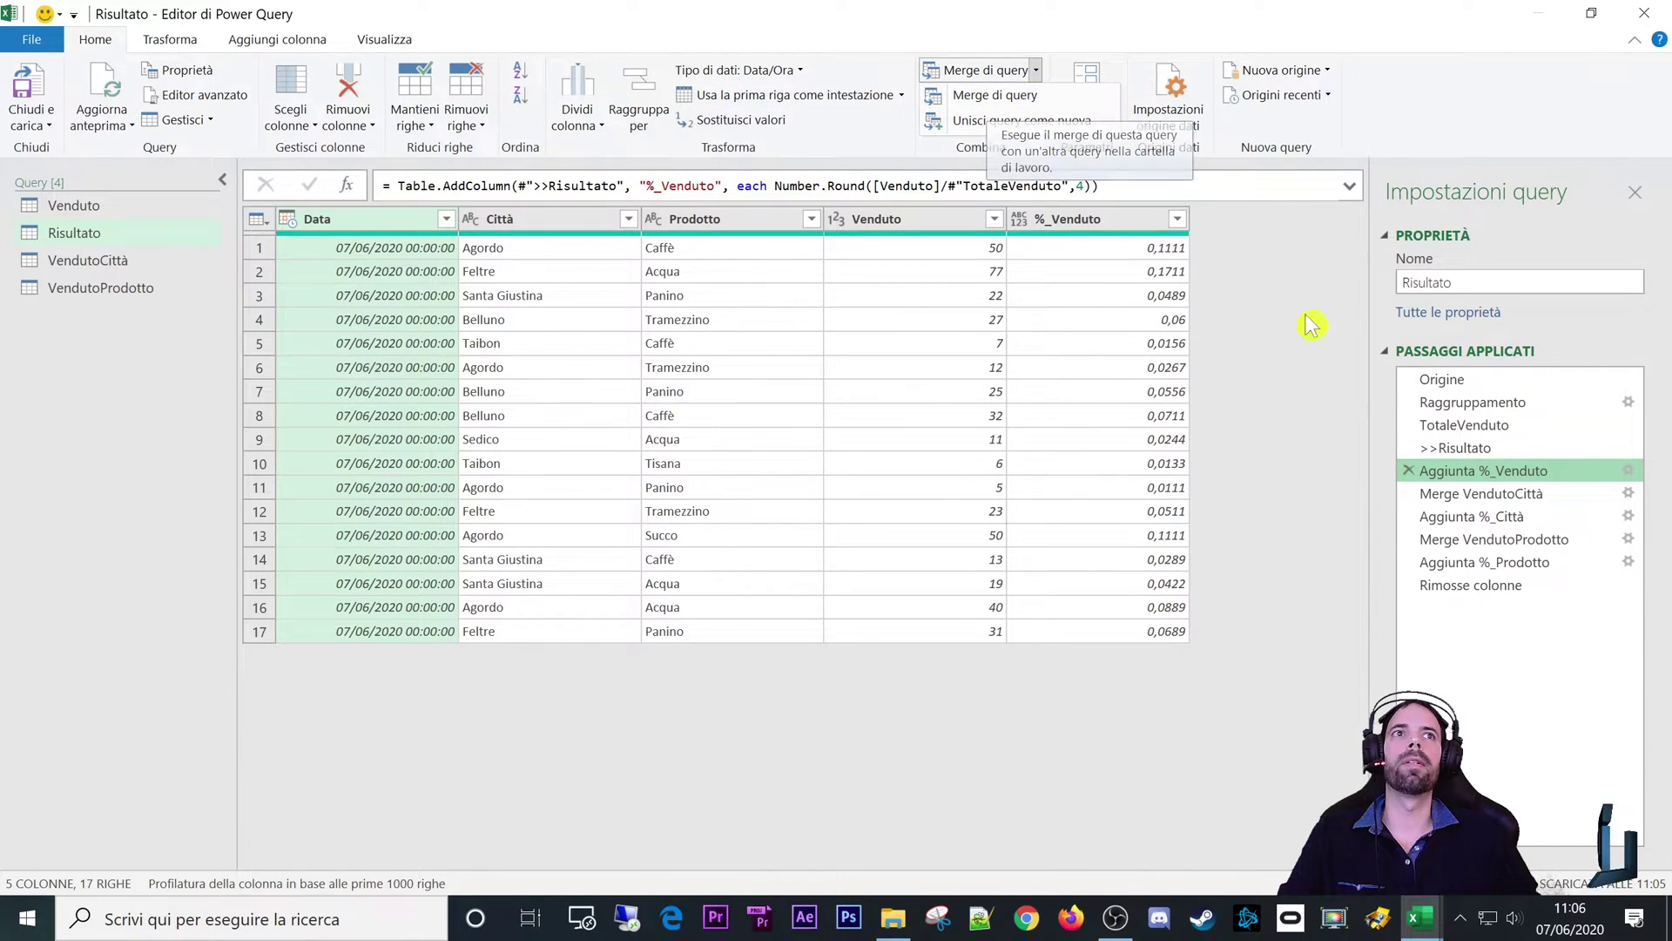
left_click(1601, 495)
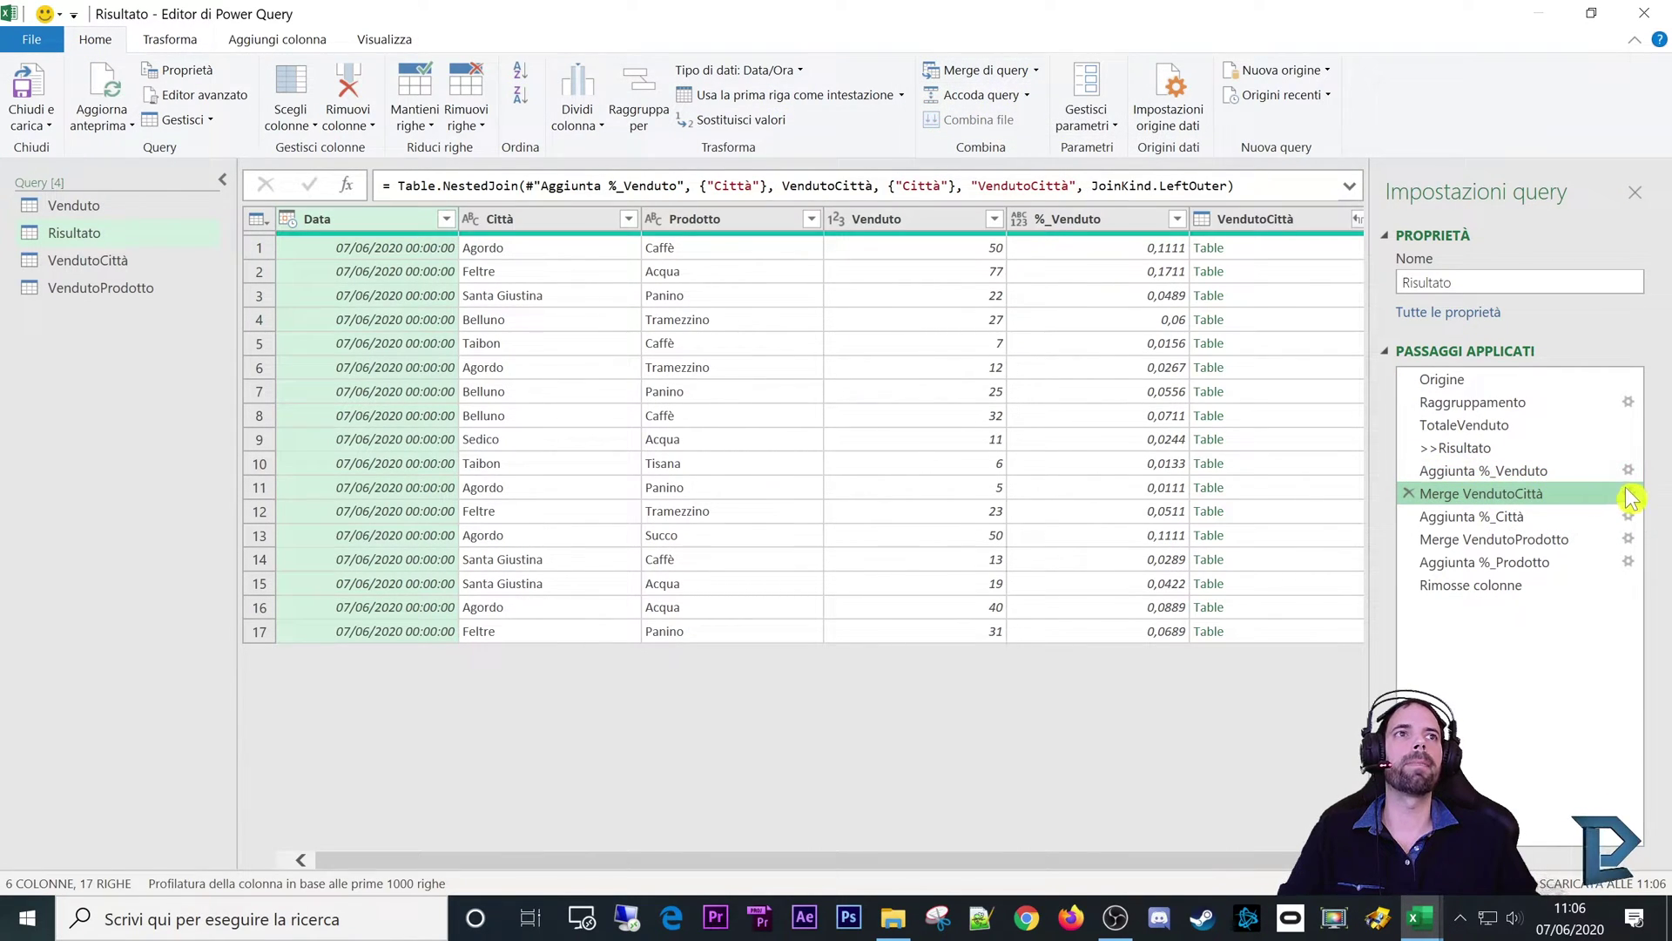
left_click(1627, 493)
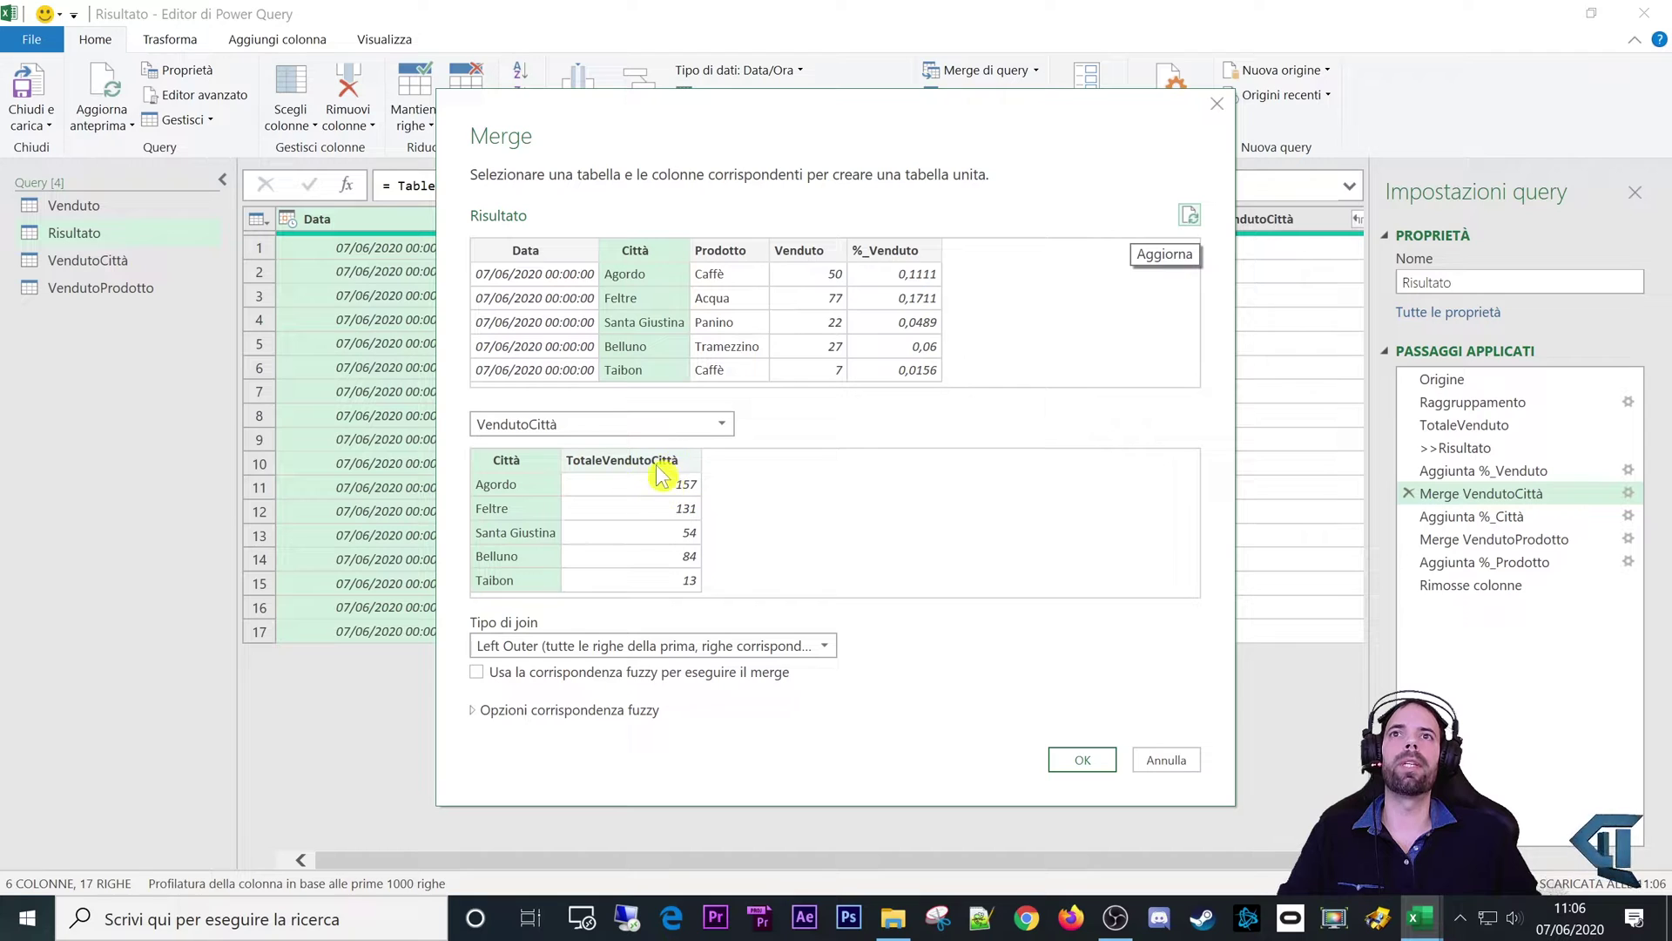
Step: Accept the merge settings and preview each row's nested VendutoCittà city total
left_click(1088, 762)
left_click(1261, 251)
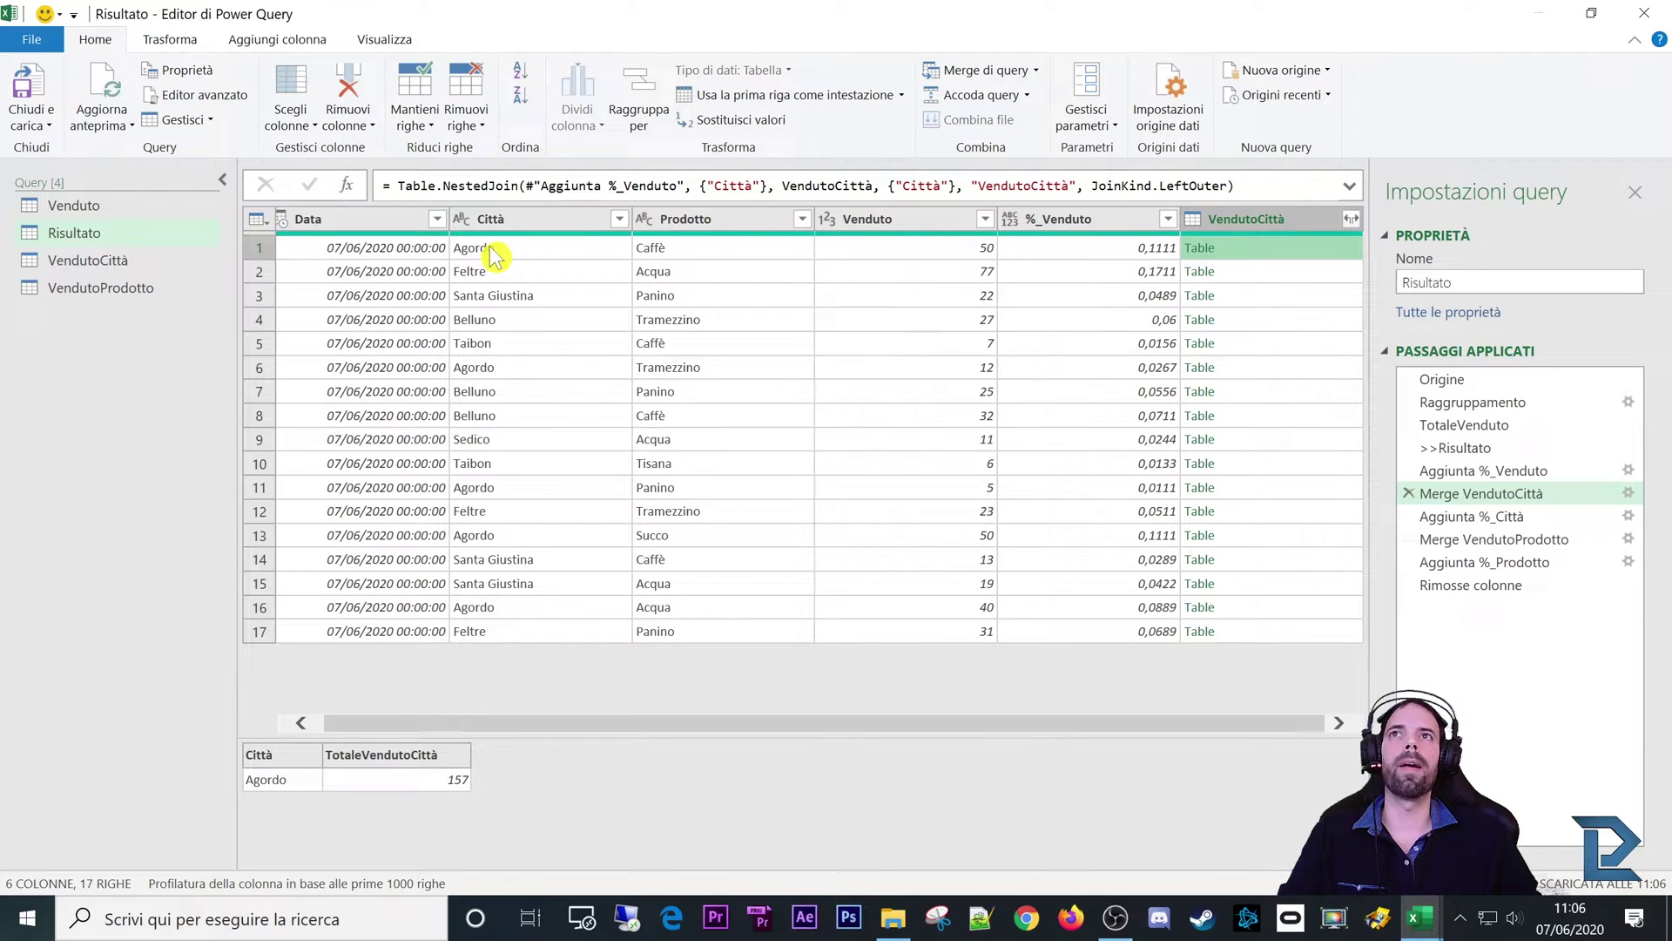
left_click(1276, 272)
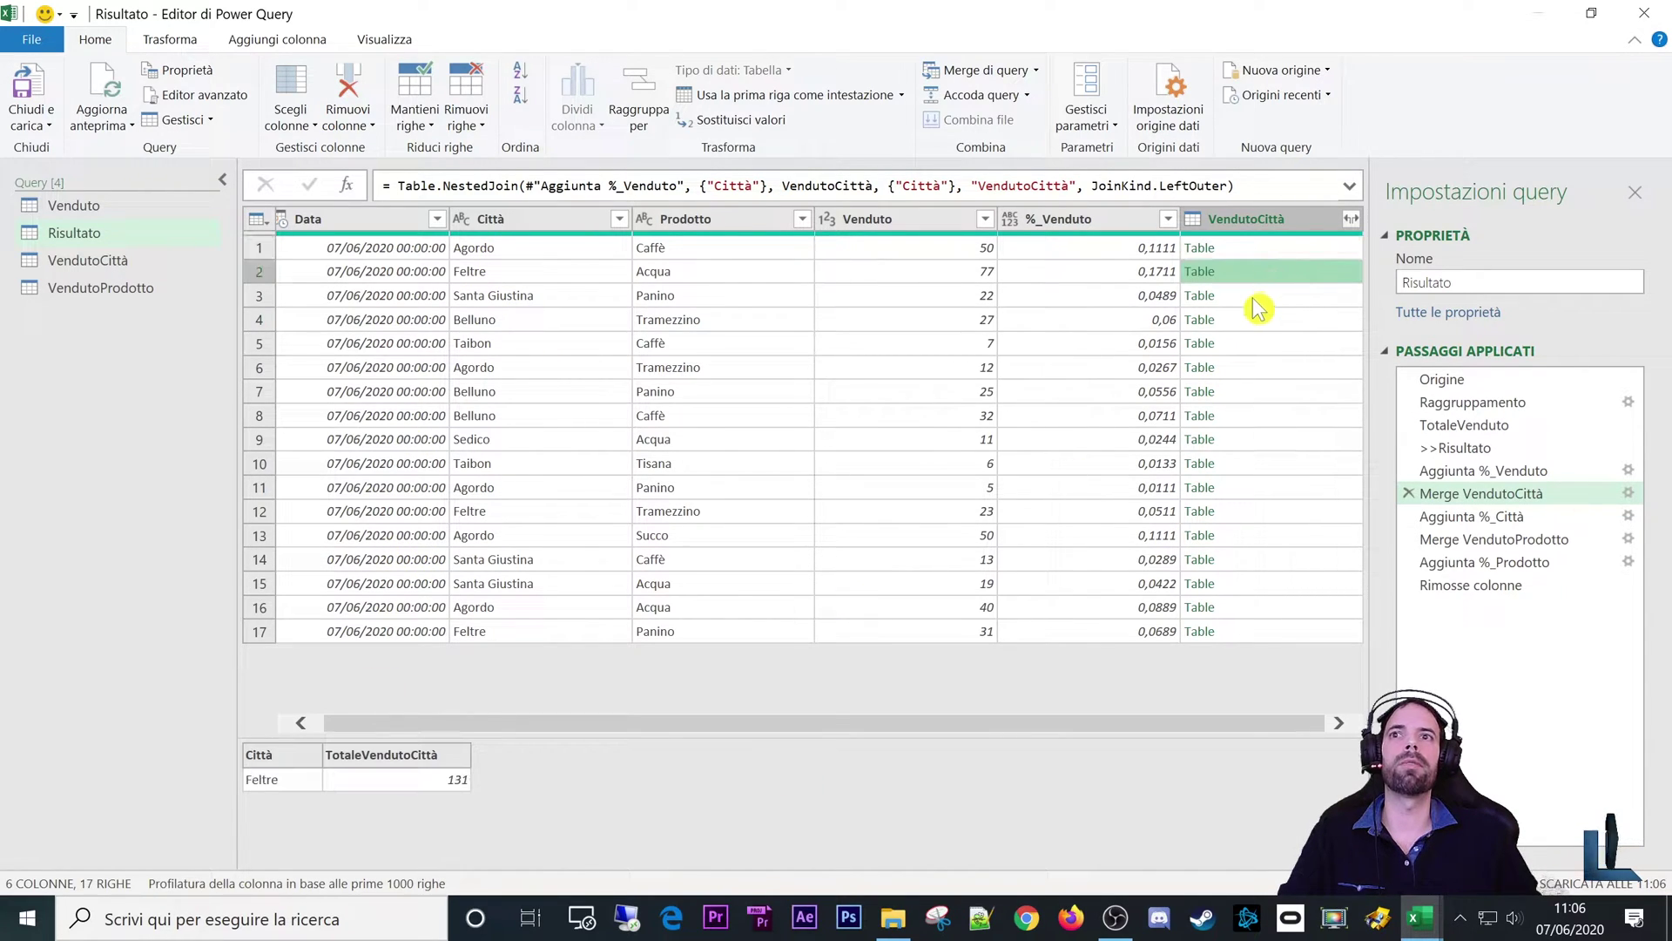
left_click(1263, 296)
left_click(1260, 320)
left_click(1263, 367)
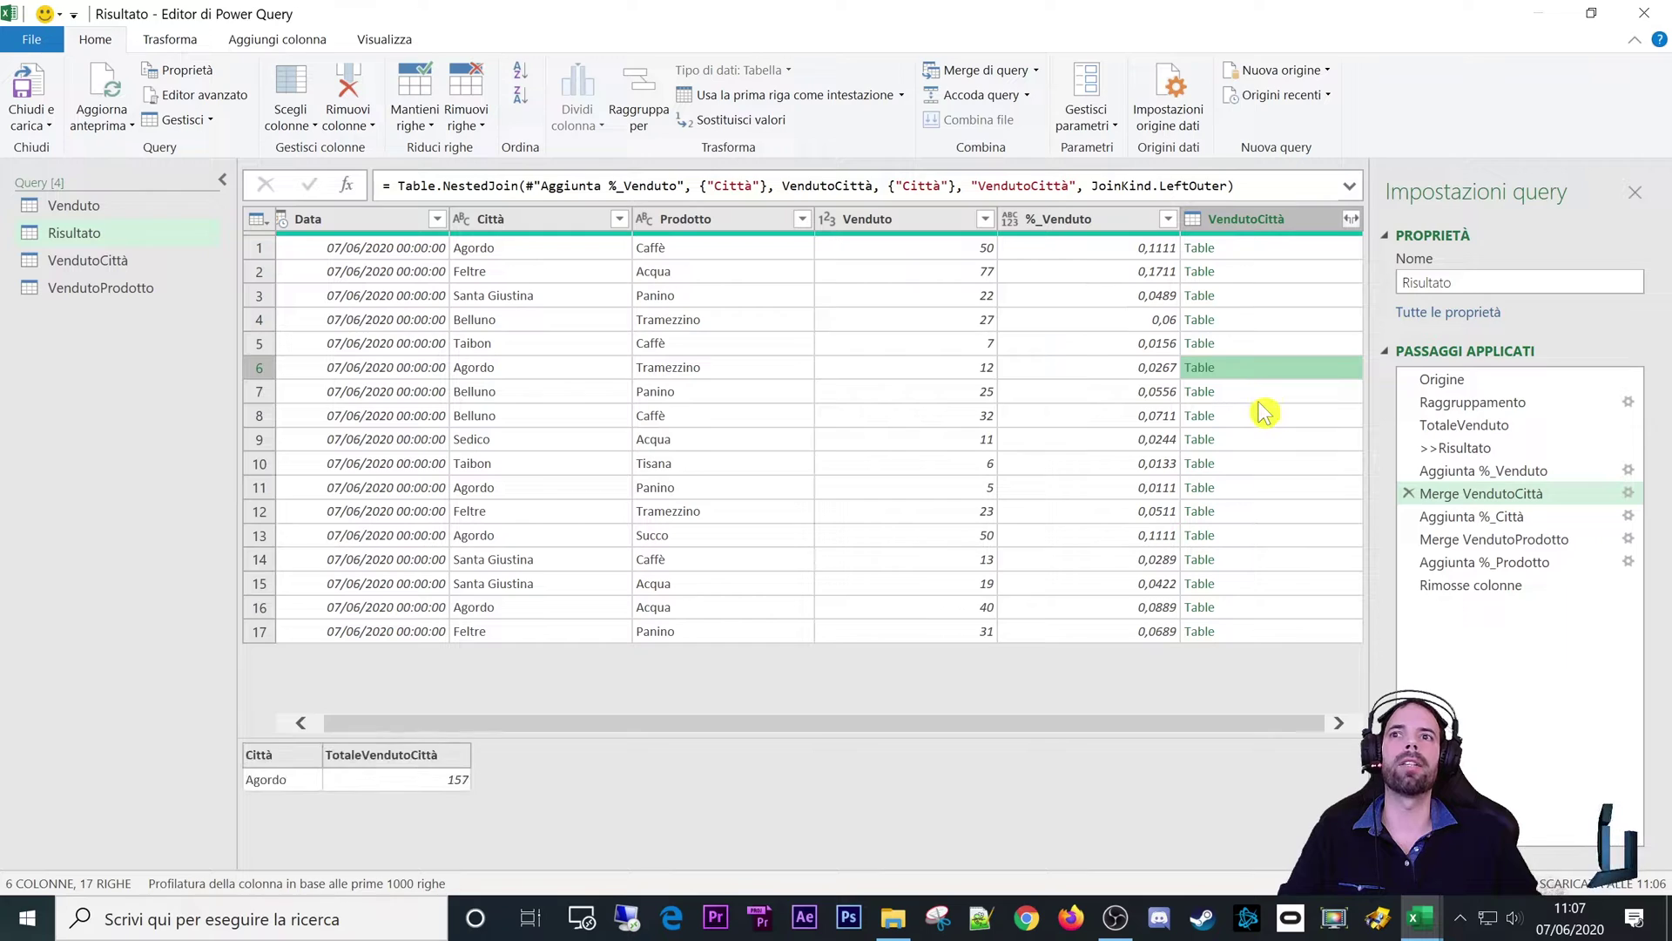
left_click(1263, 394)
left_click(1267, 441)
left_click(1276, 489)
left_click(1281, 535)
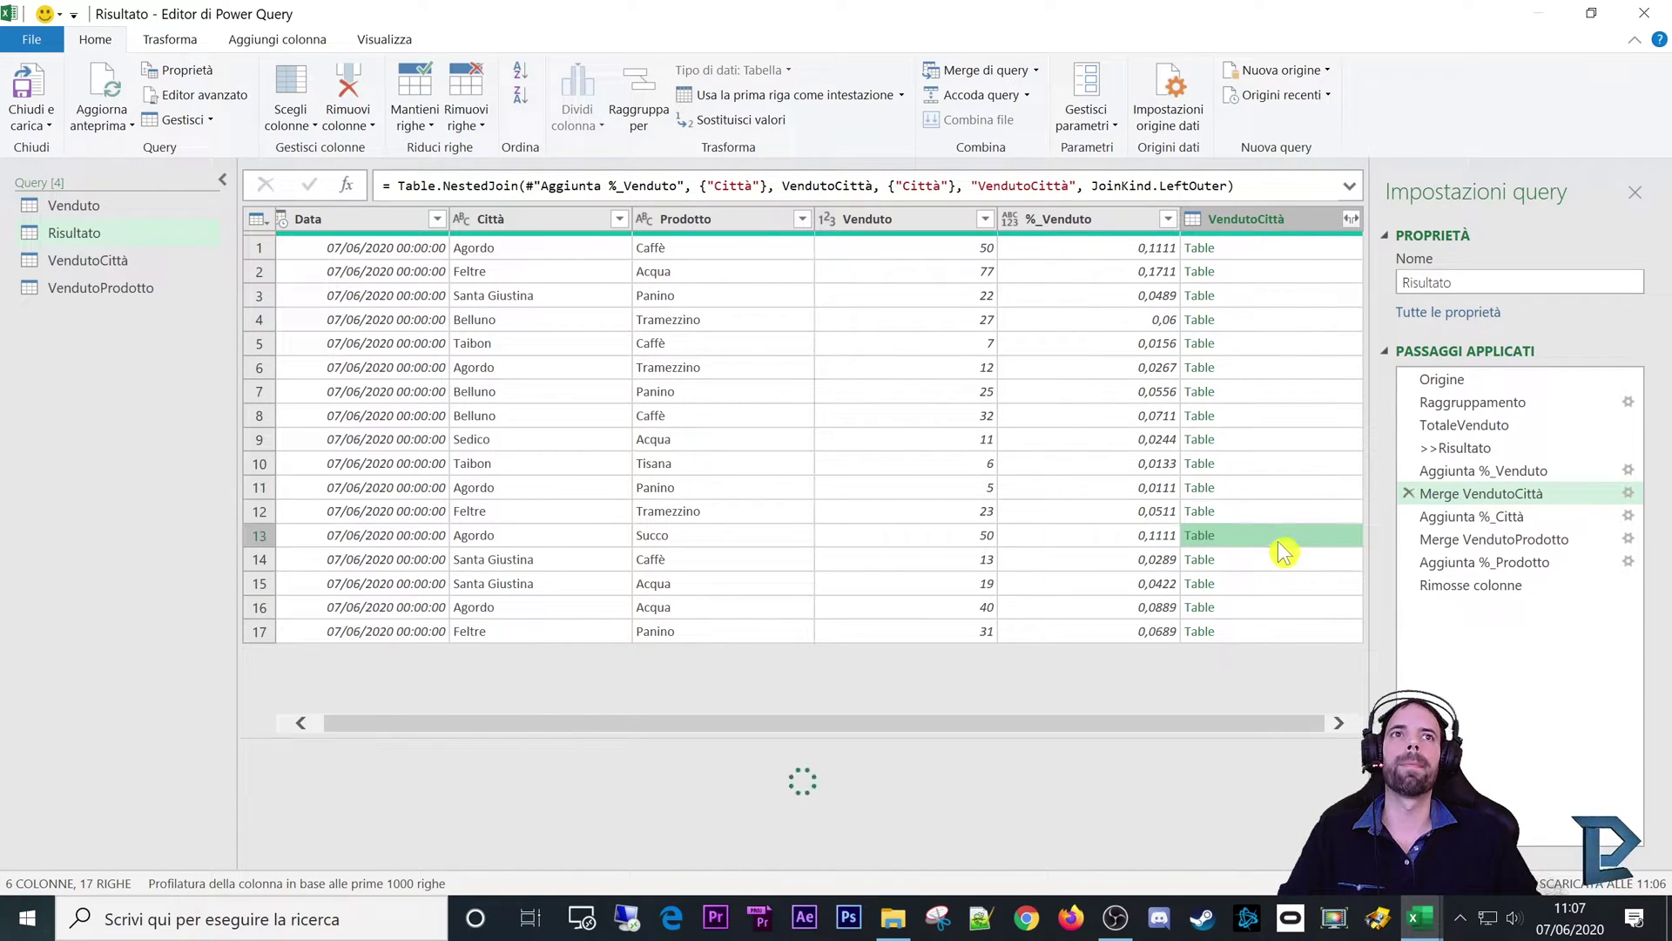
left_click(1269, 584)
left_click(1272, 631)
left_click(1246, 250)
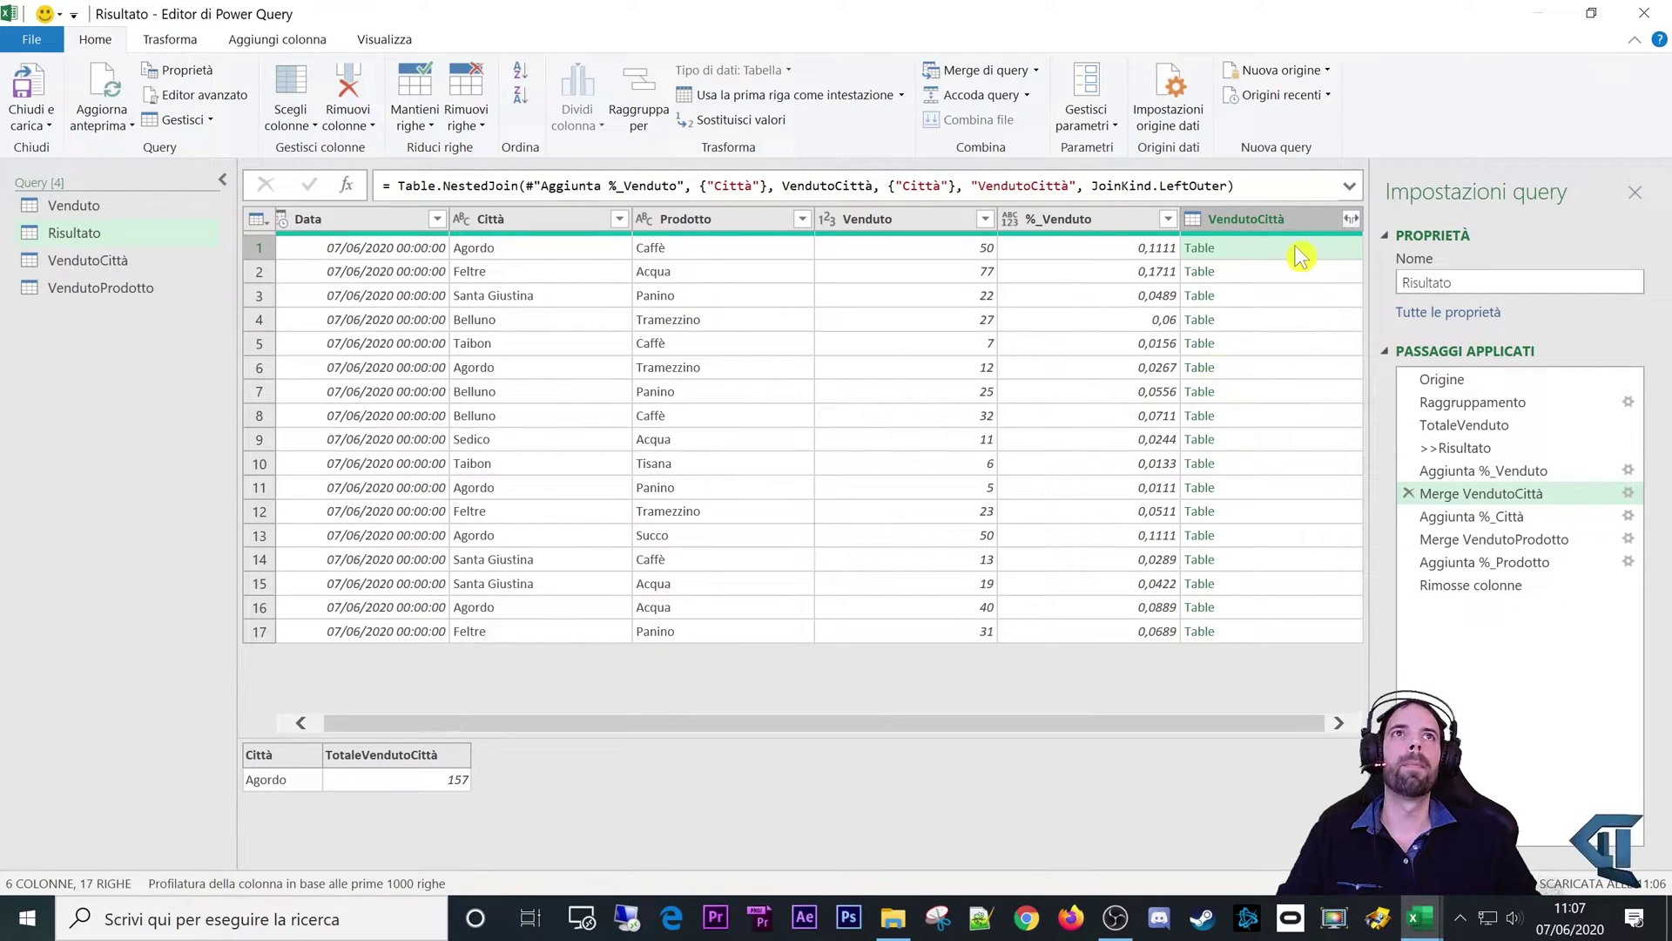
Step: Open the VendutoCittà expand options and dismiss them without changes
left_click(1351, 219)
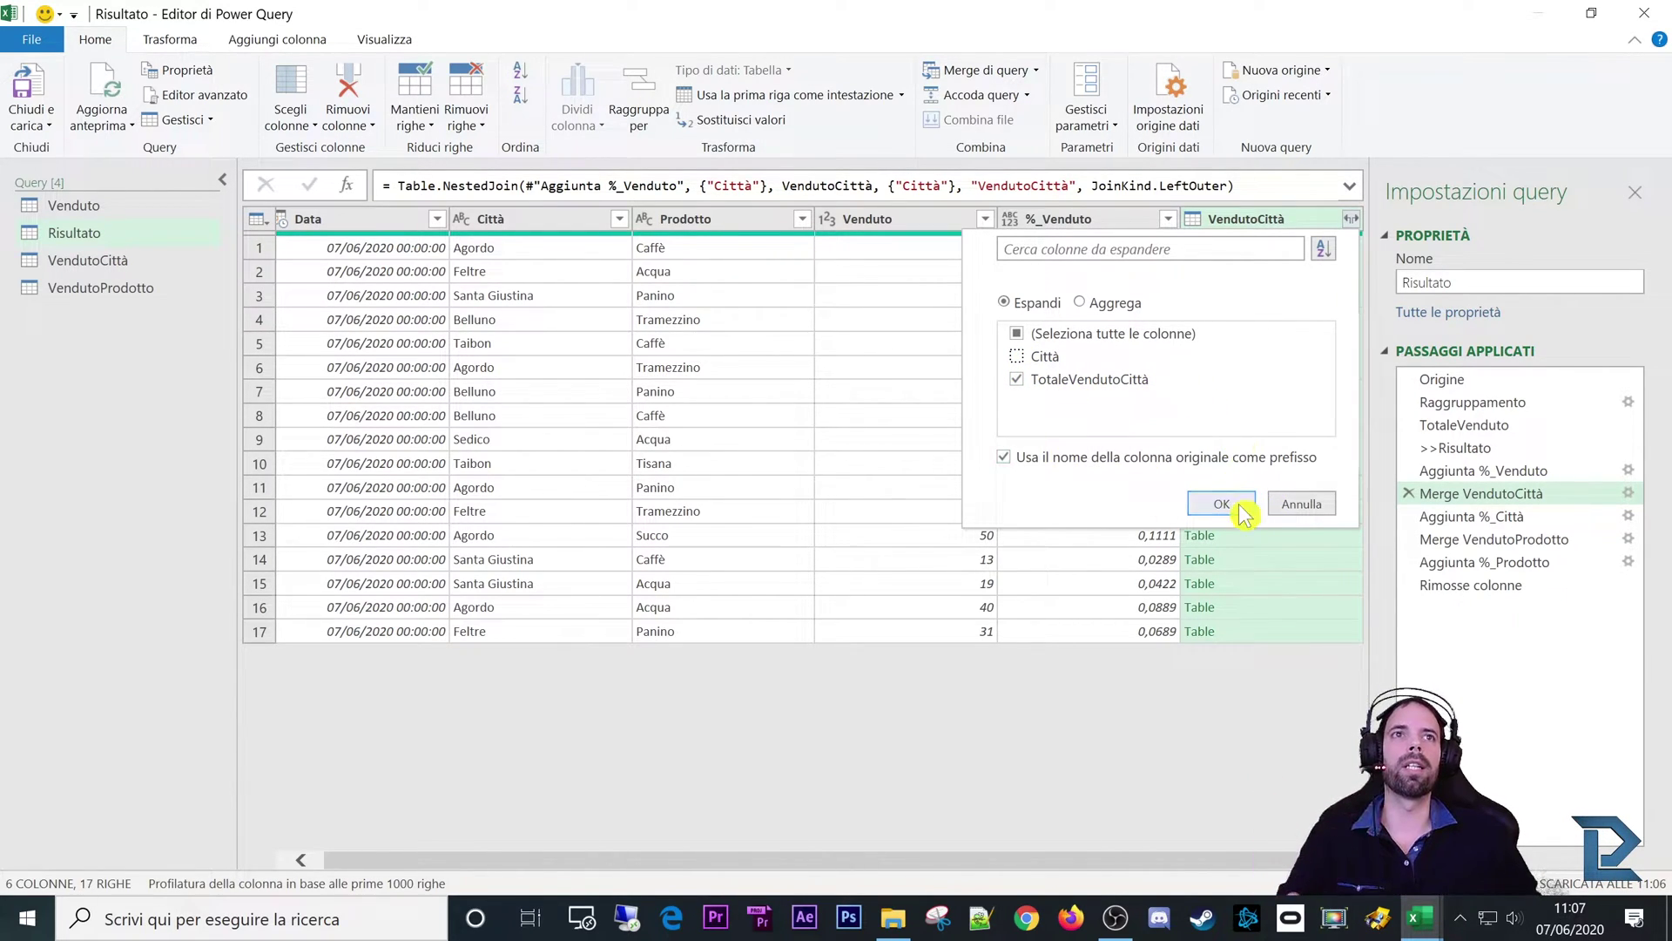
left_click(1302, 505)
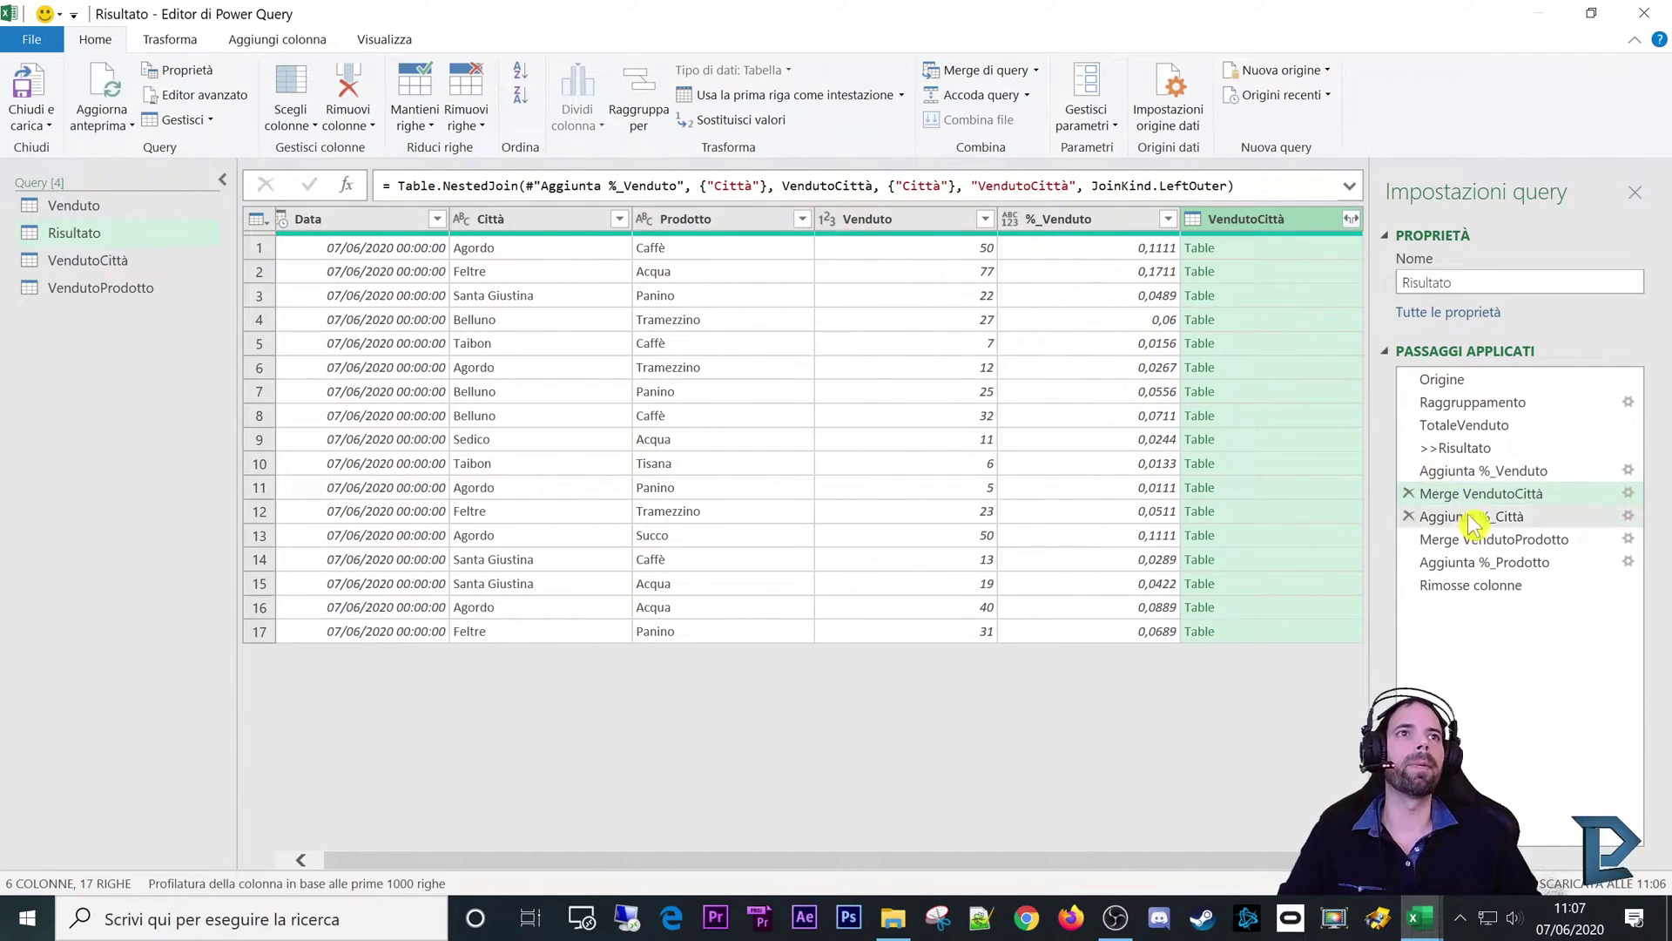
left_click(266, 43)
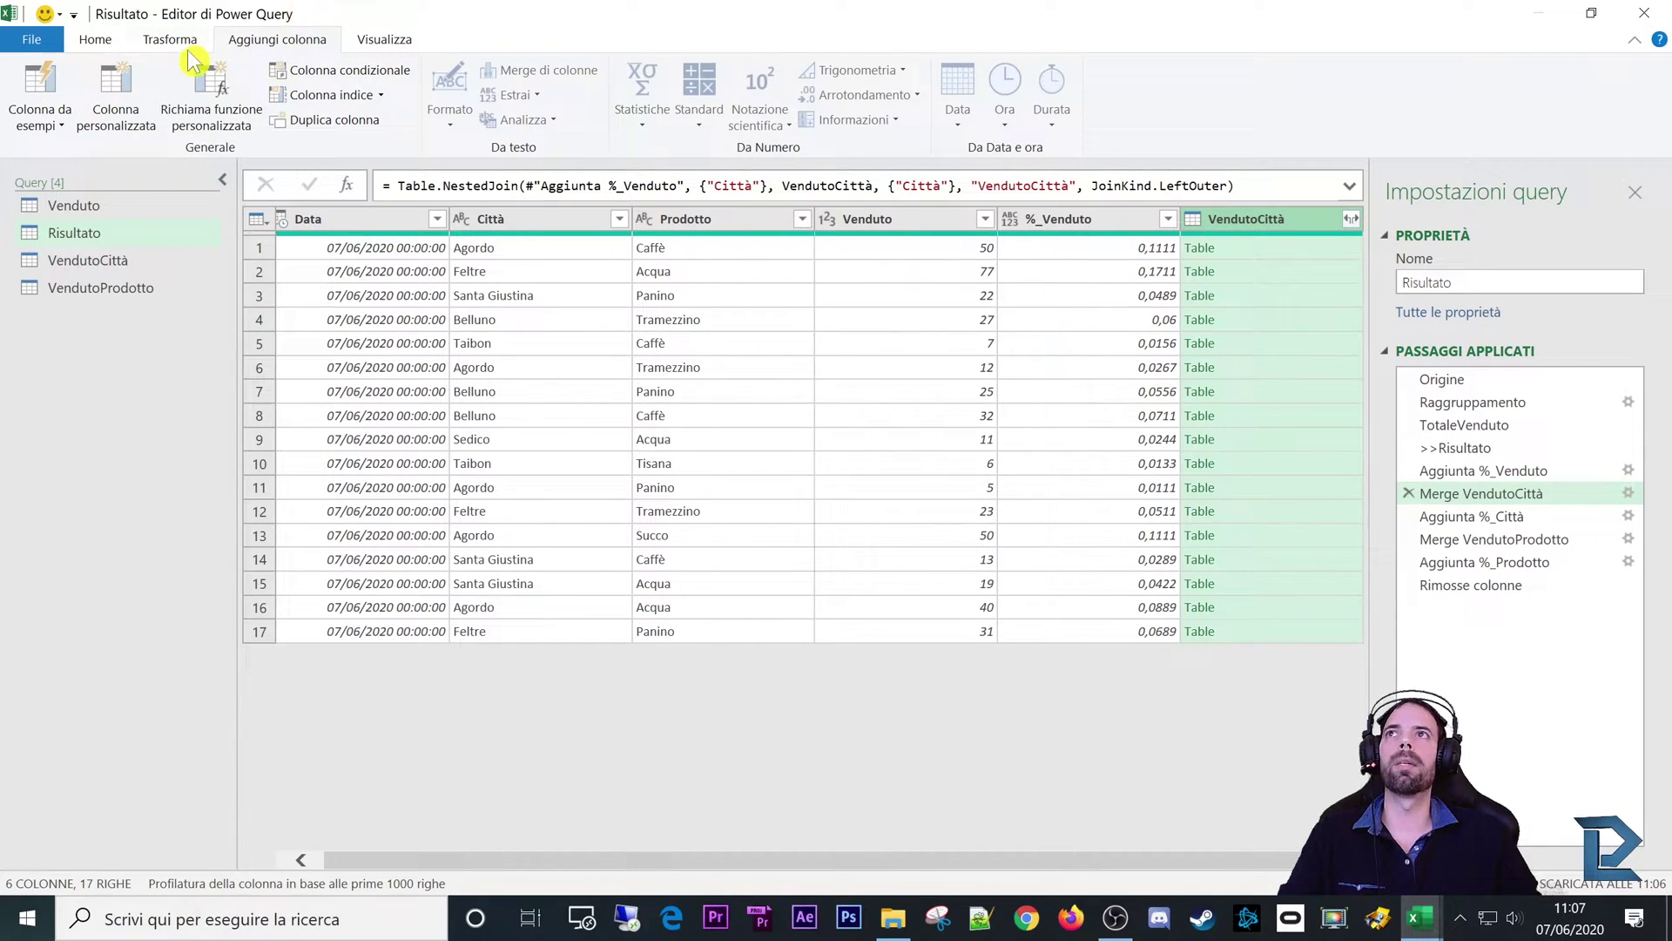
left_click(1540, 518)
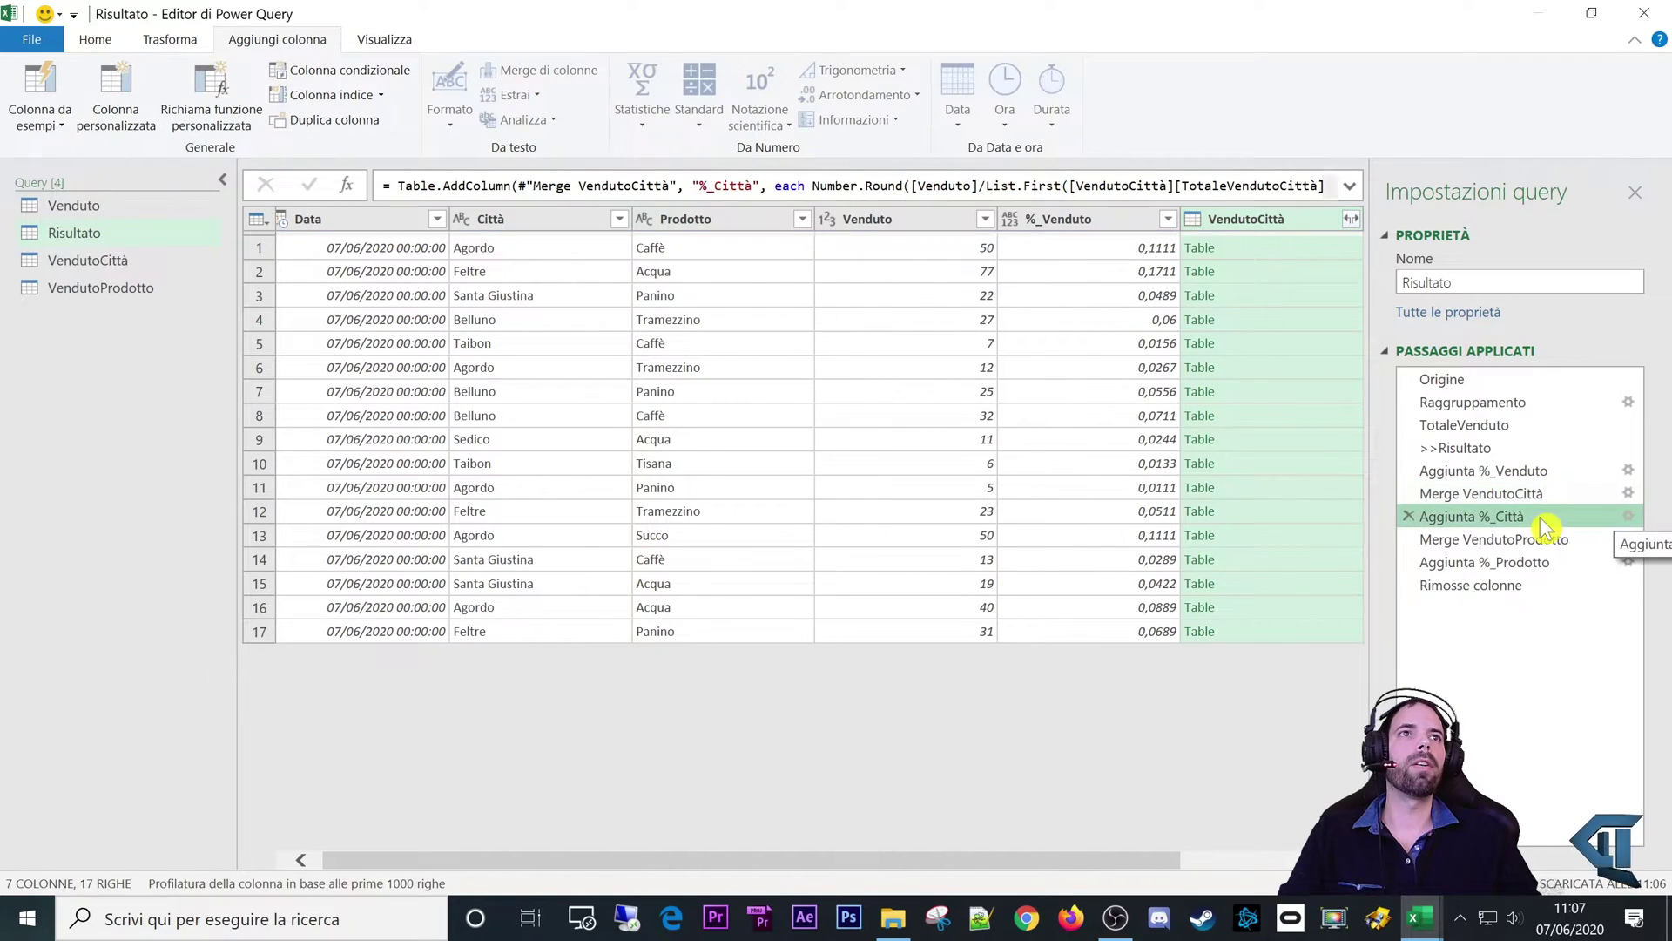
left_click(1628, 516)
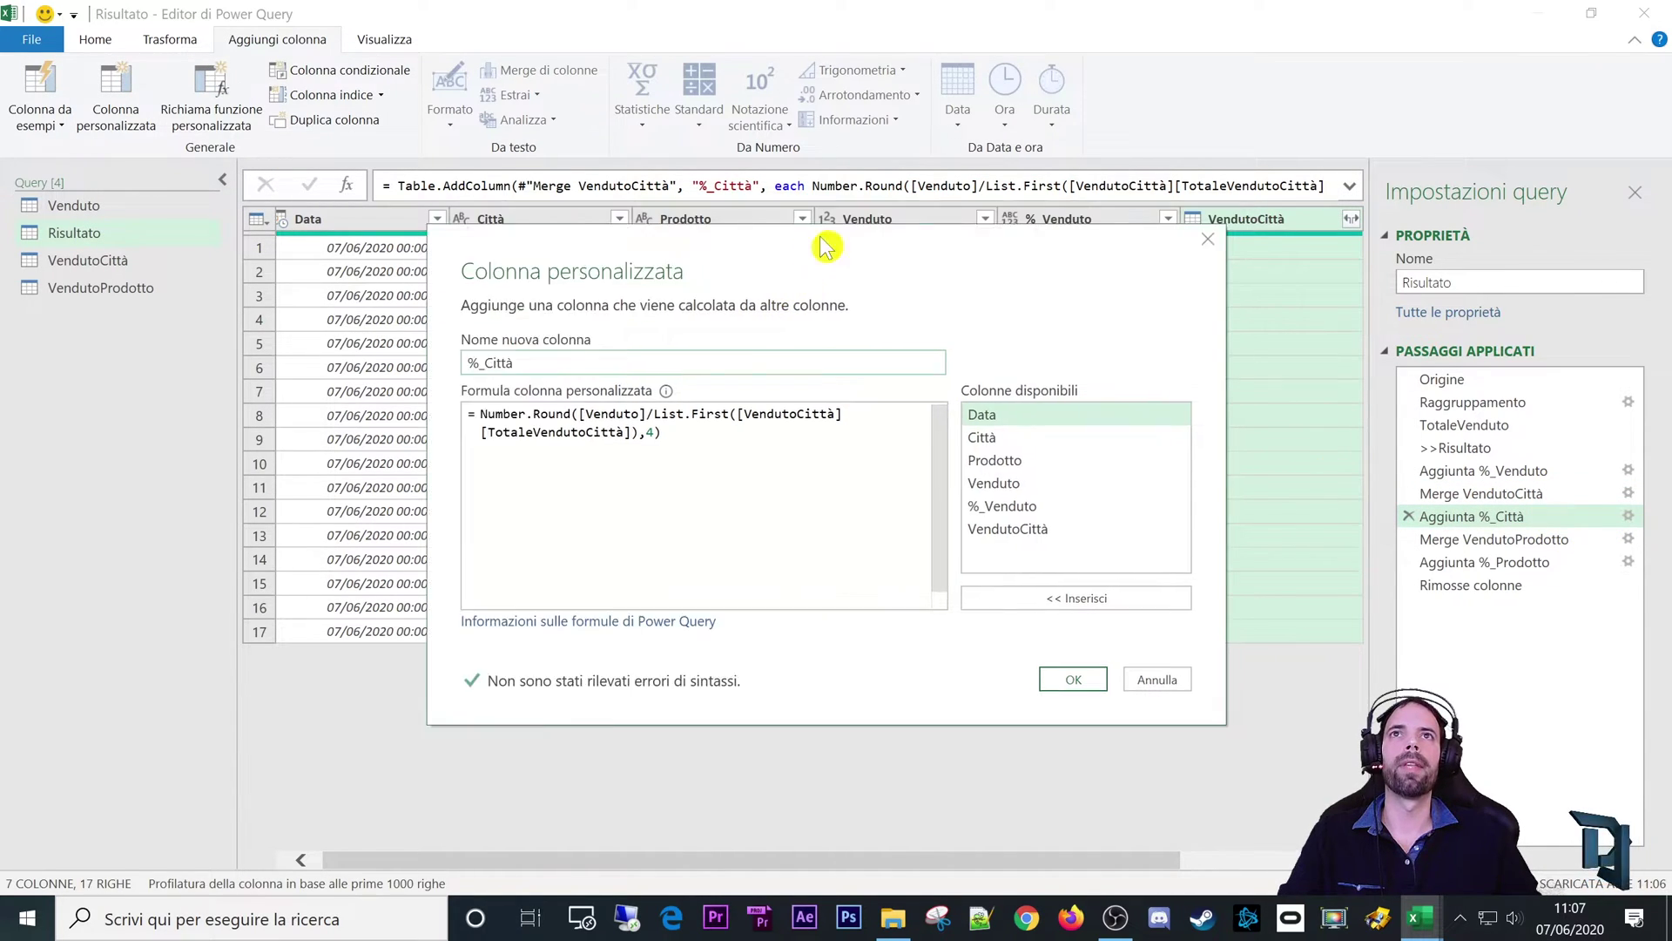
left_click_drag(826, 247, 629, 368)
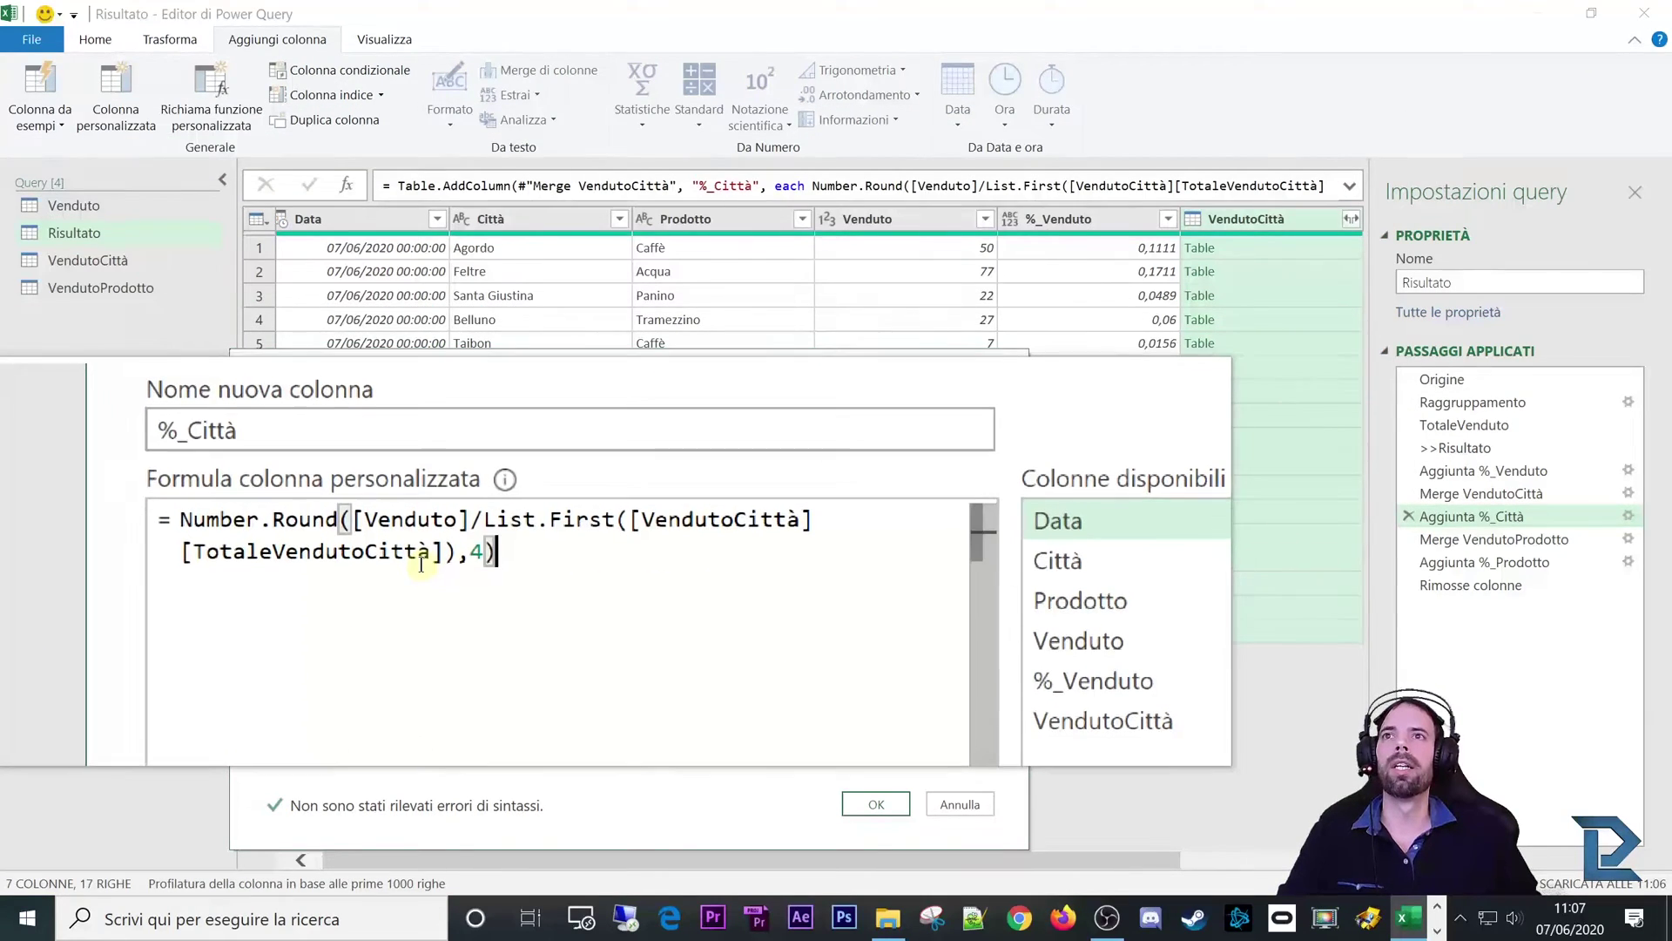
left_click(367, 535)
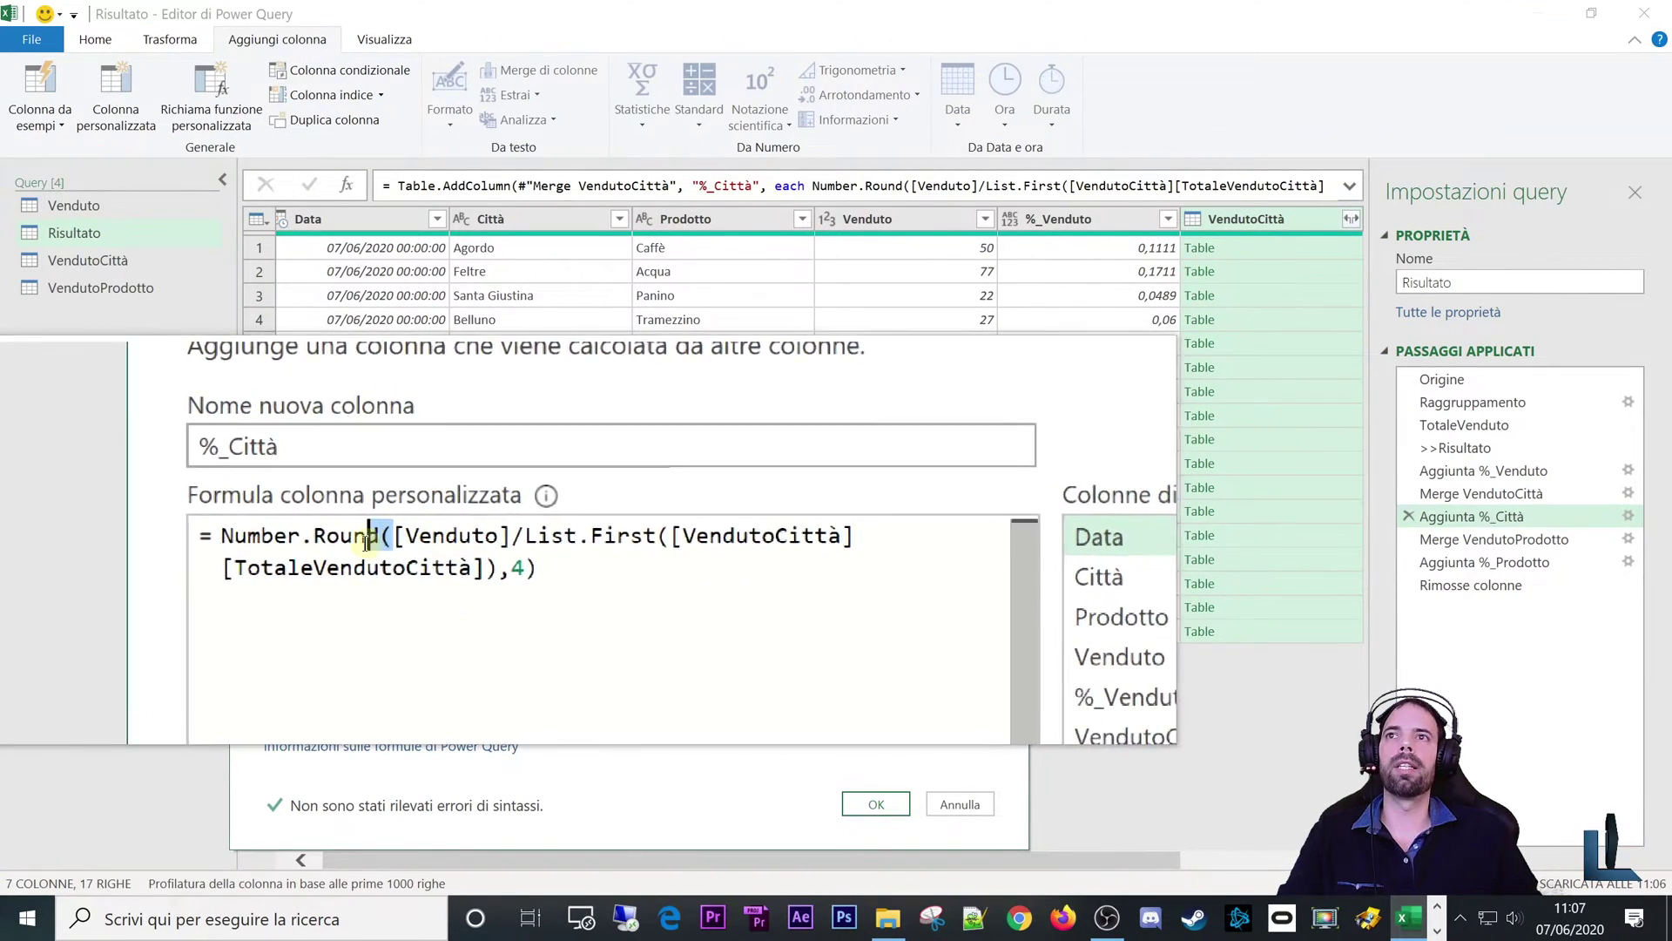
left_click_drag(392, 536, 284, 542)
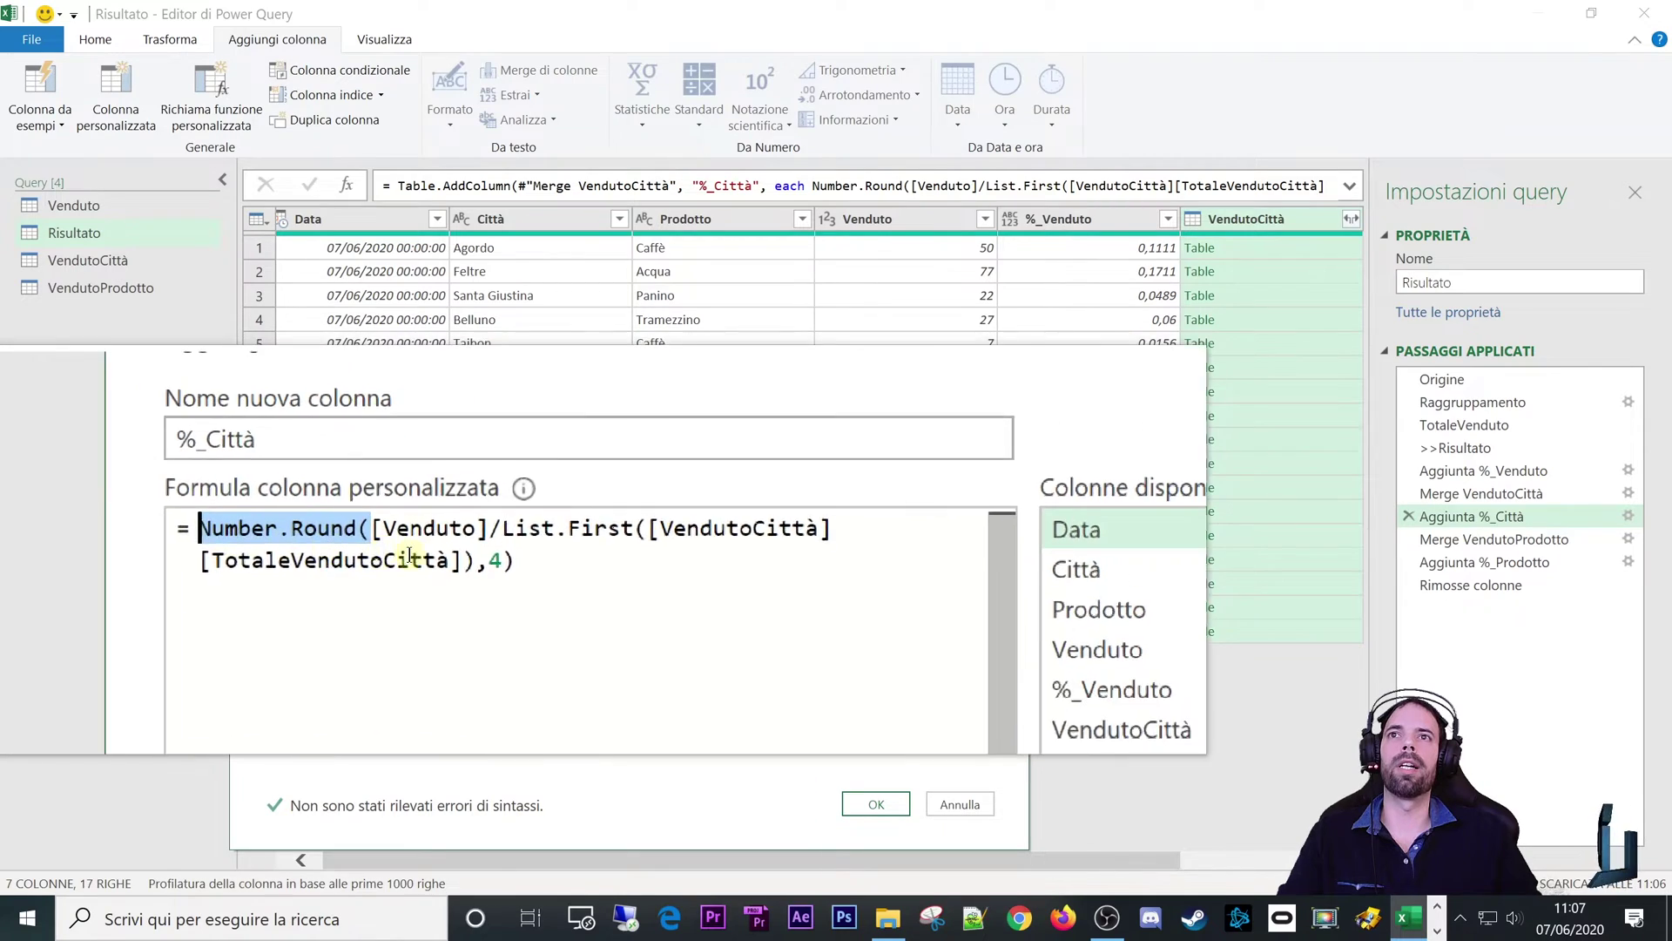
left_click(442, 540)
left_click_drag(443, 540, 383, 540)
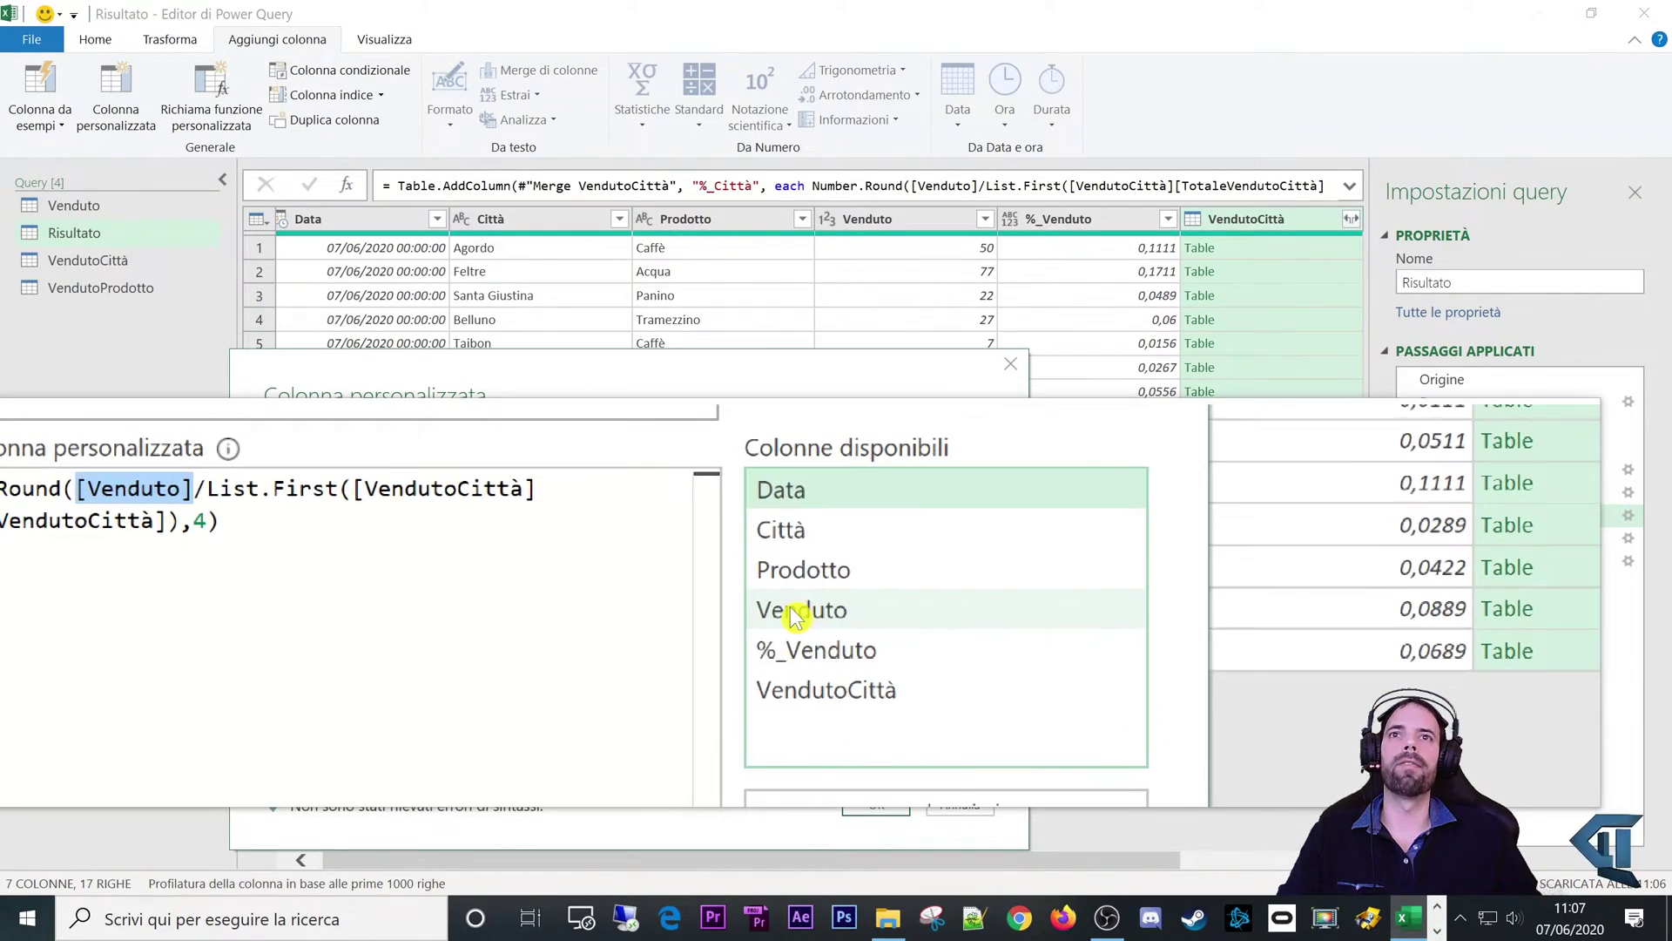
left_click(446, 540)
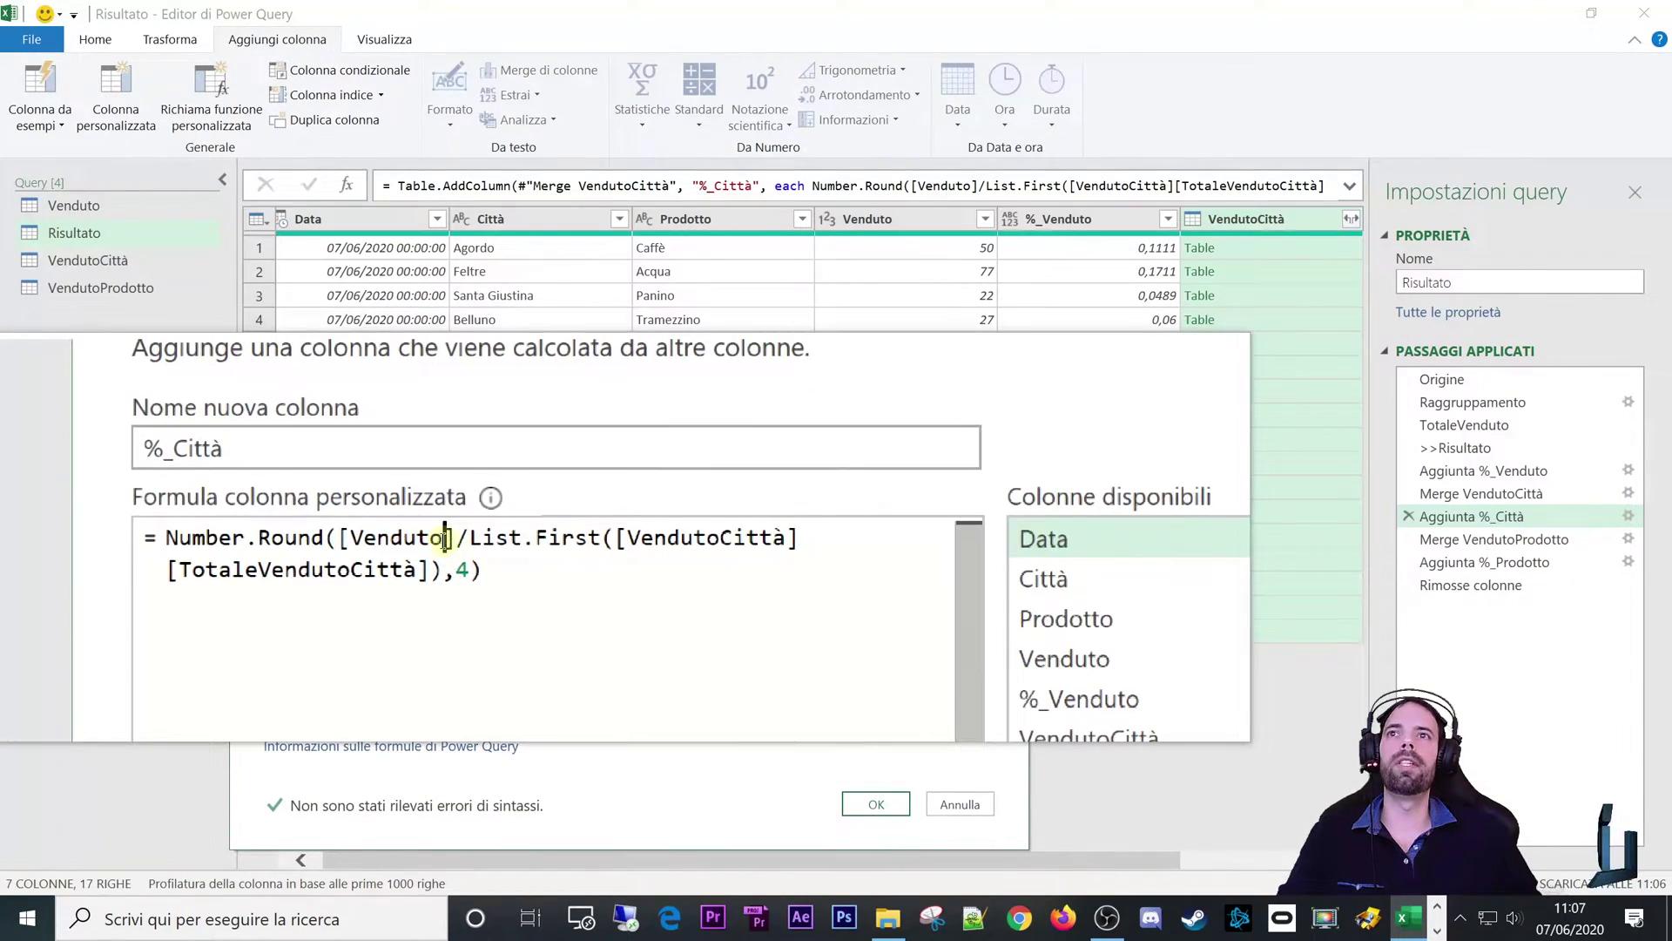
key("shift+Right")
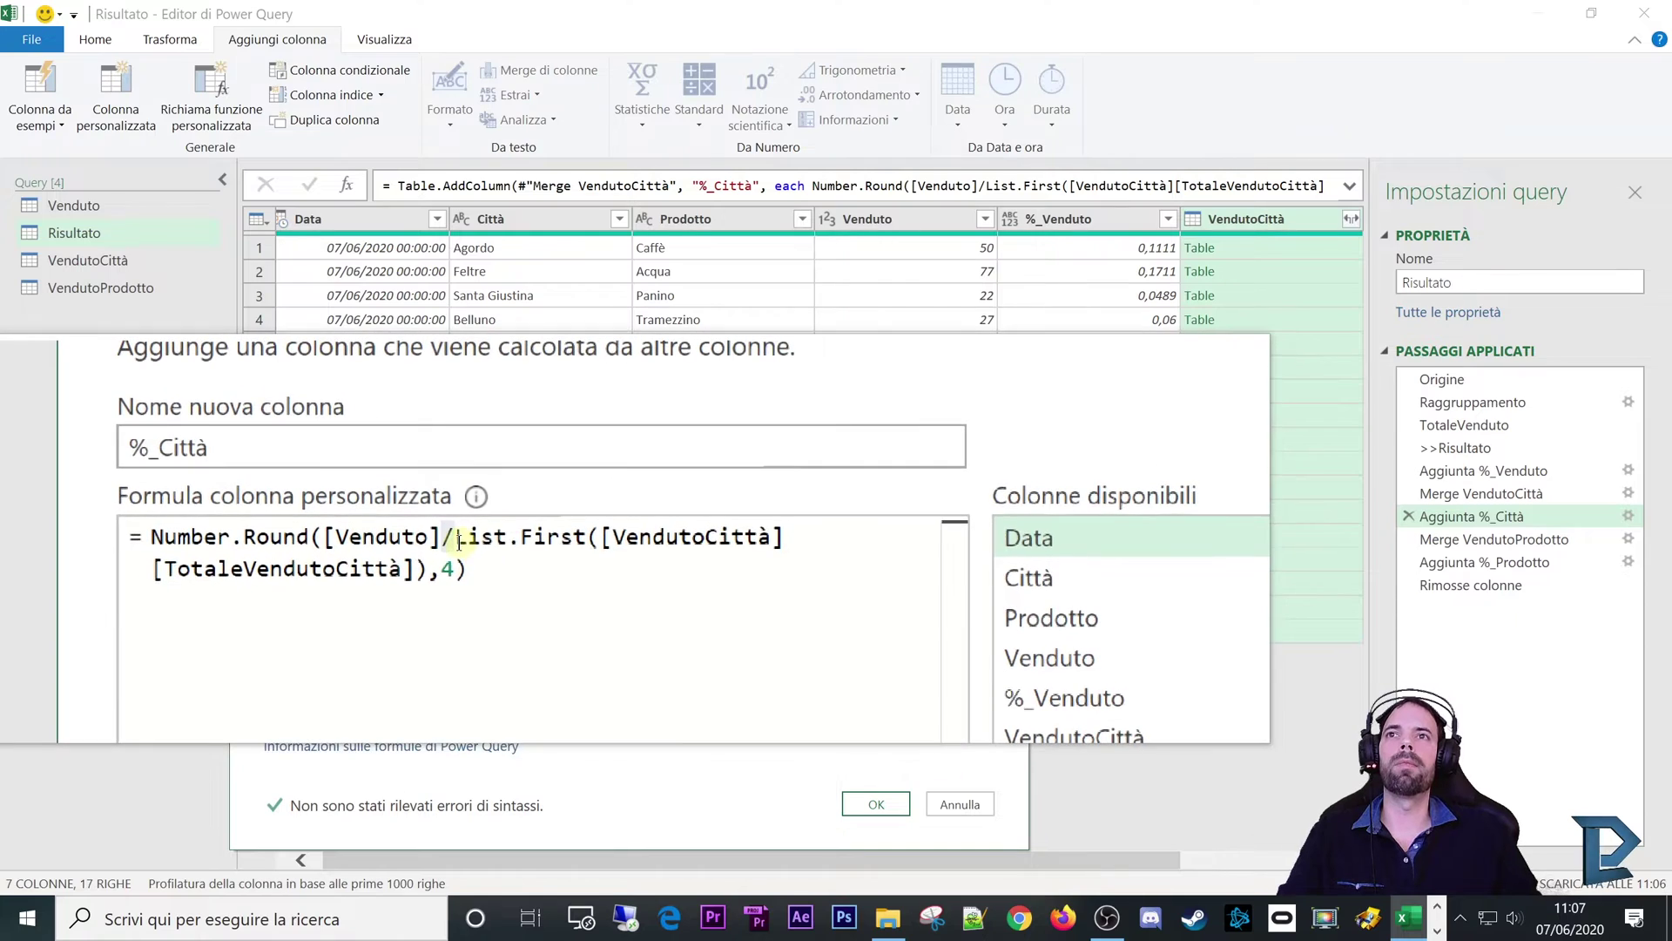
left_click_drag(459, 539, 534, 540)
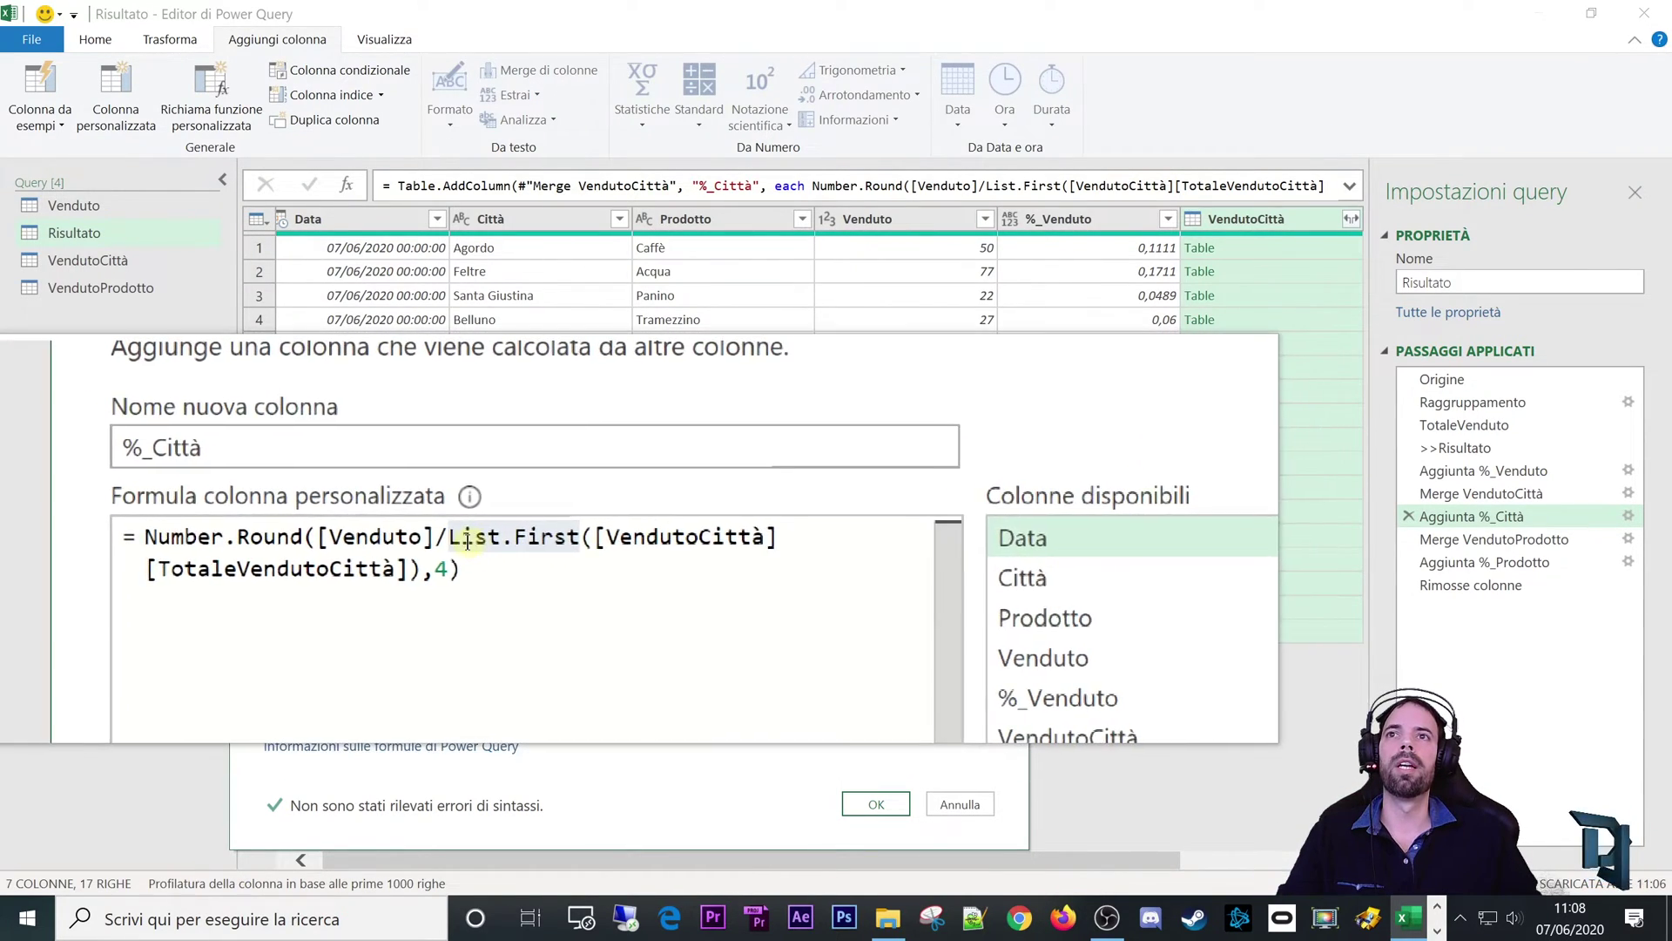
left_click(542, 540)
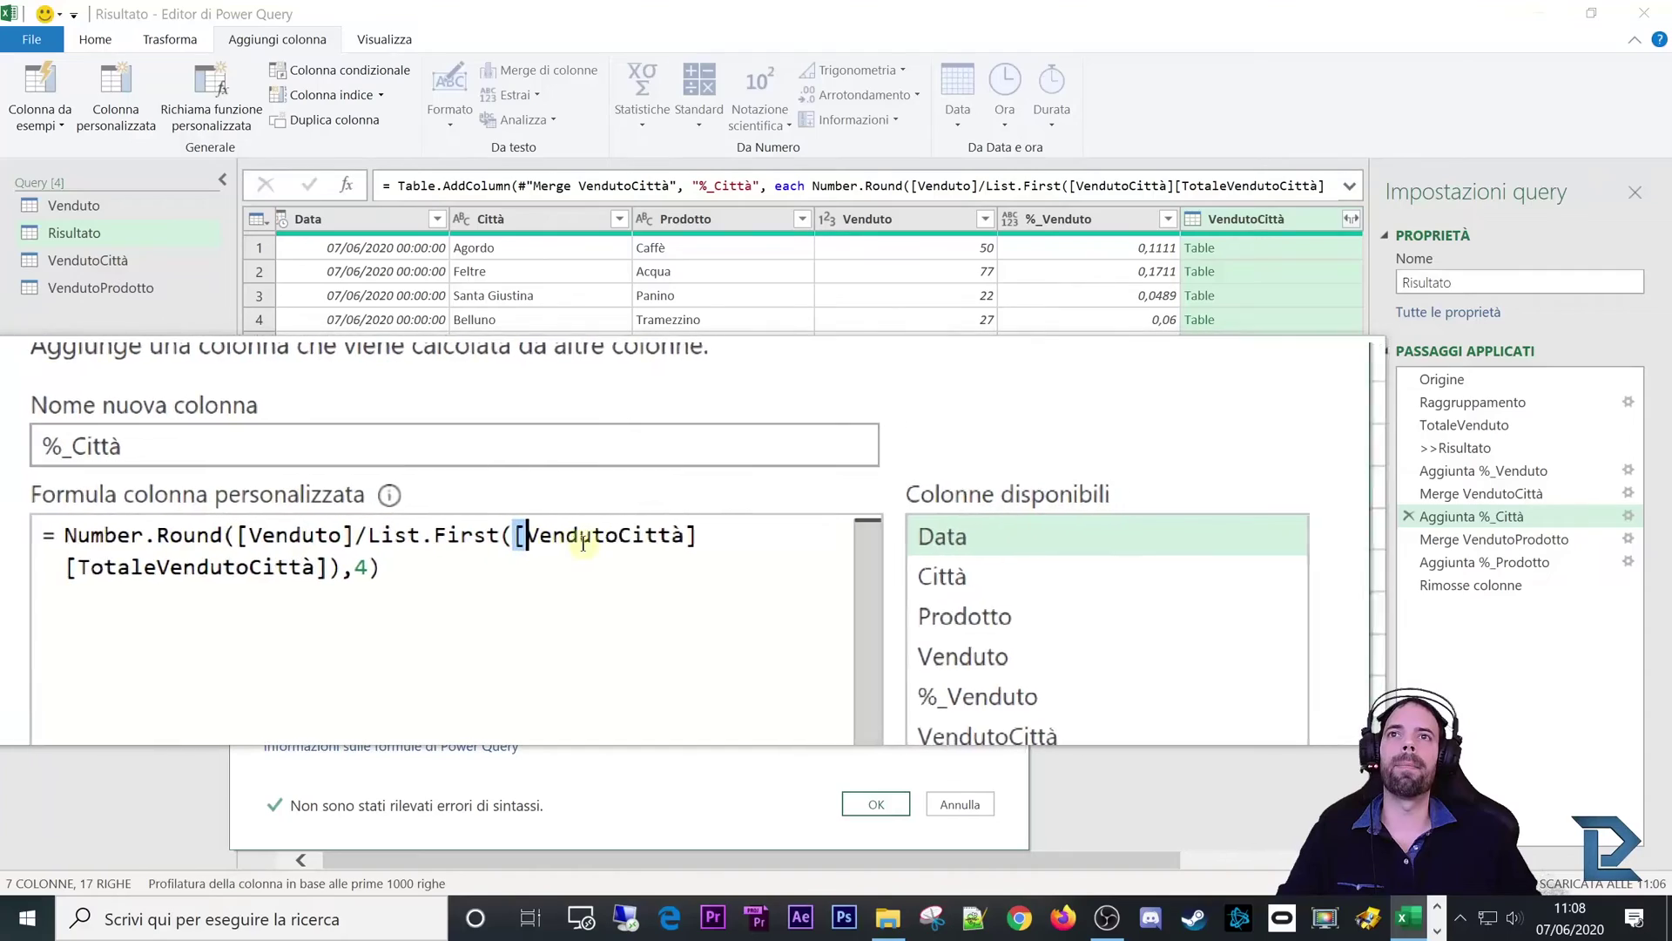
key("shift+End")
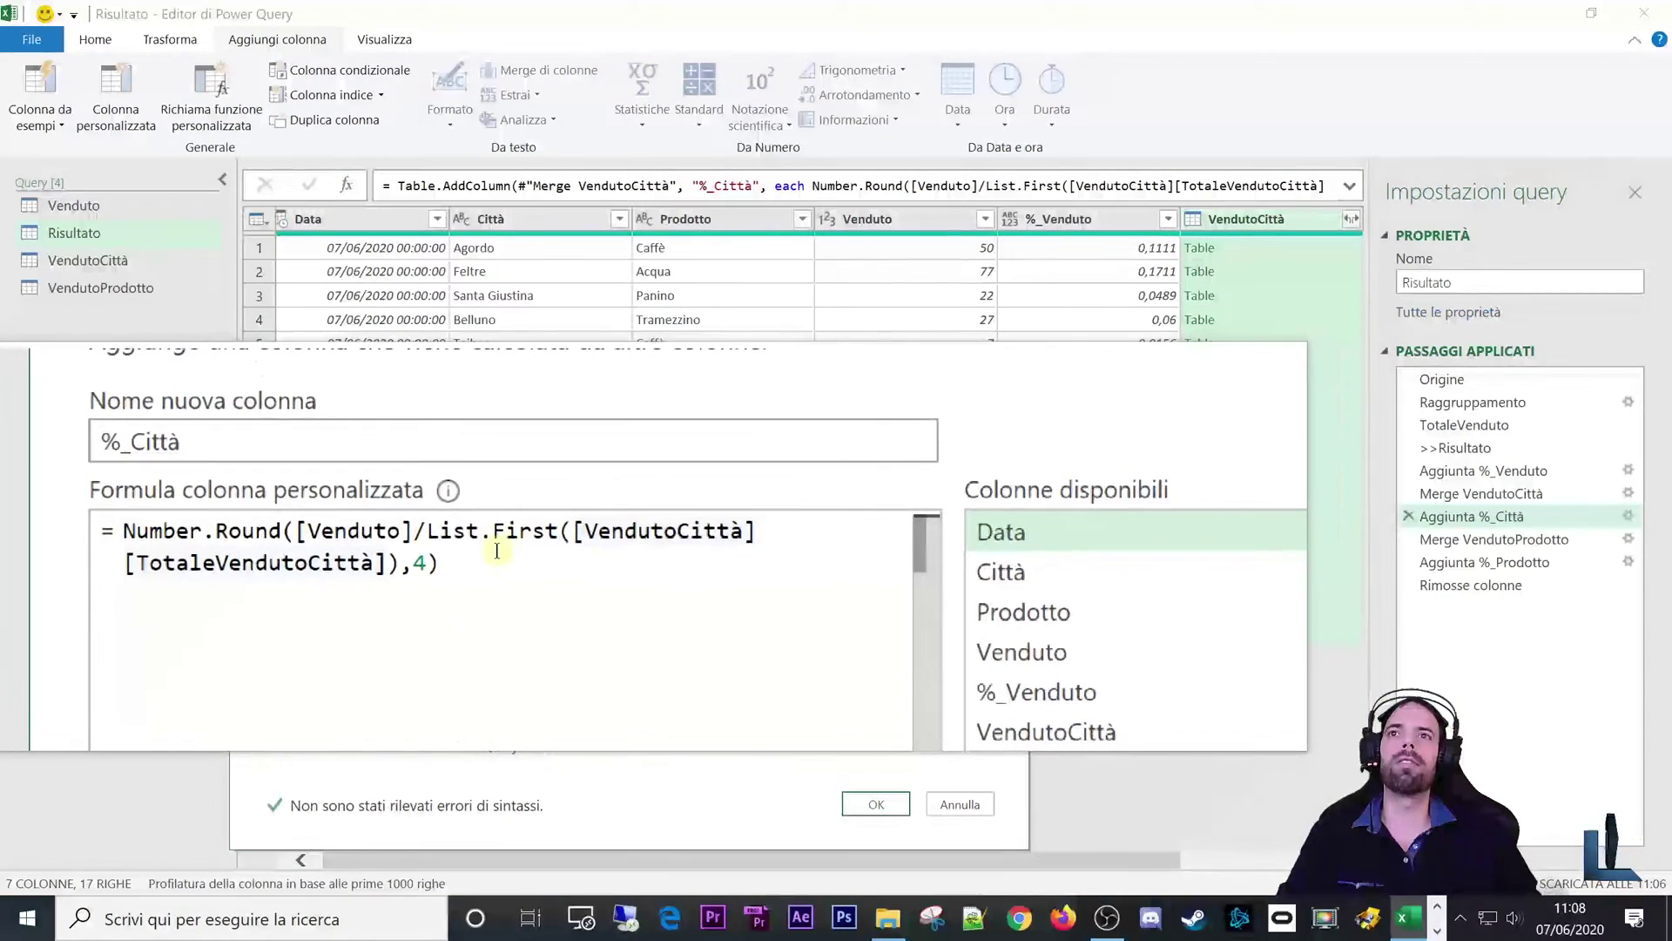
left_click(854, 803)
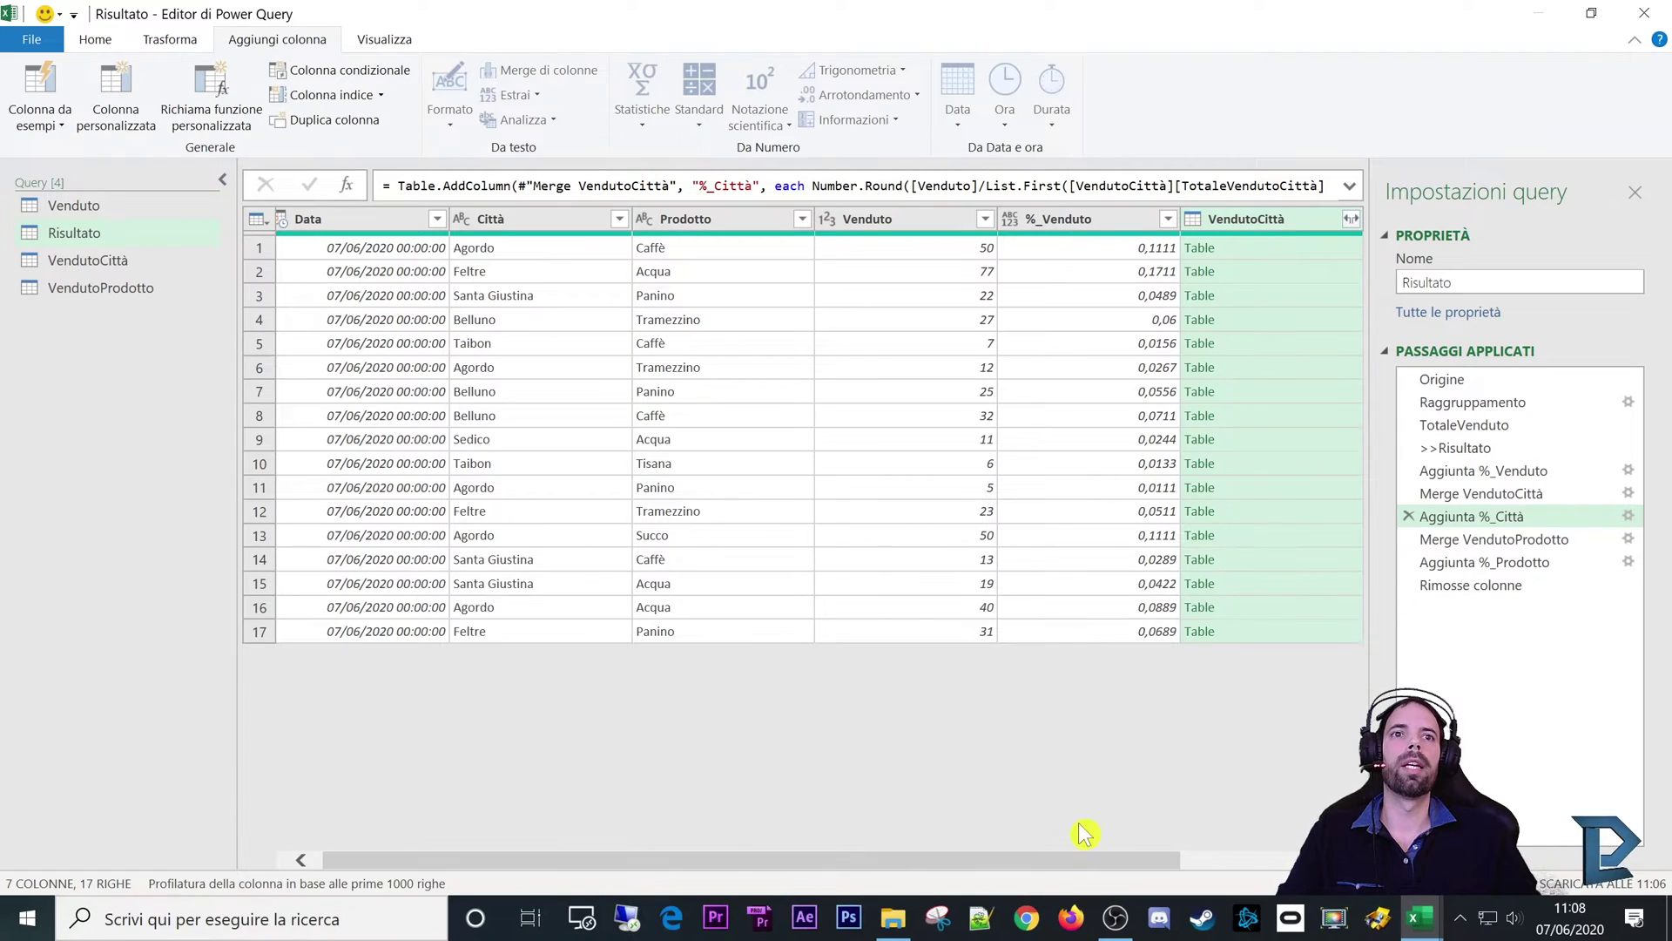
Step: Inspect the new %_Città values, then change List.First to List.Distinct in the formula
left_click_drag(1055, 861, 1279, 863)
left_click(1241, 224)
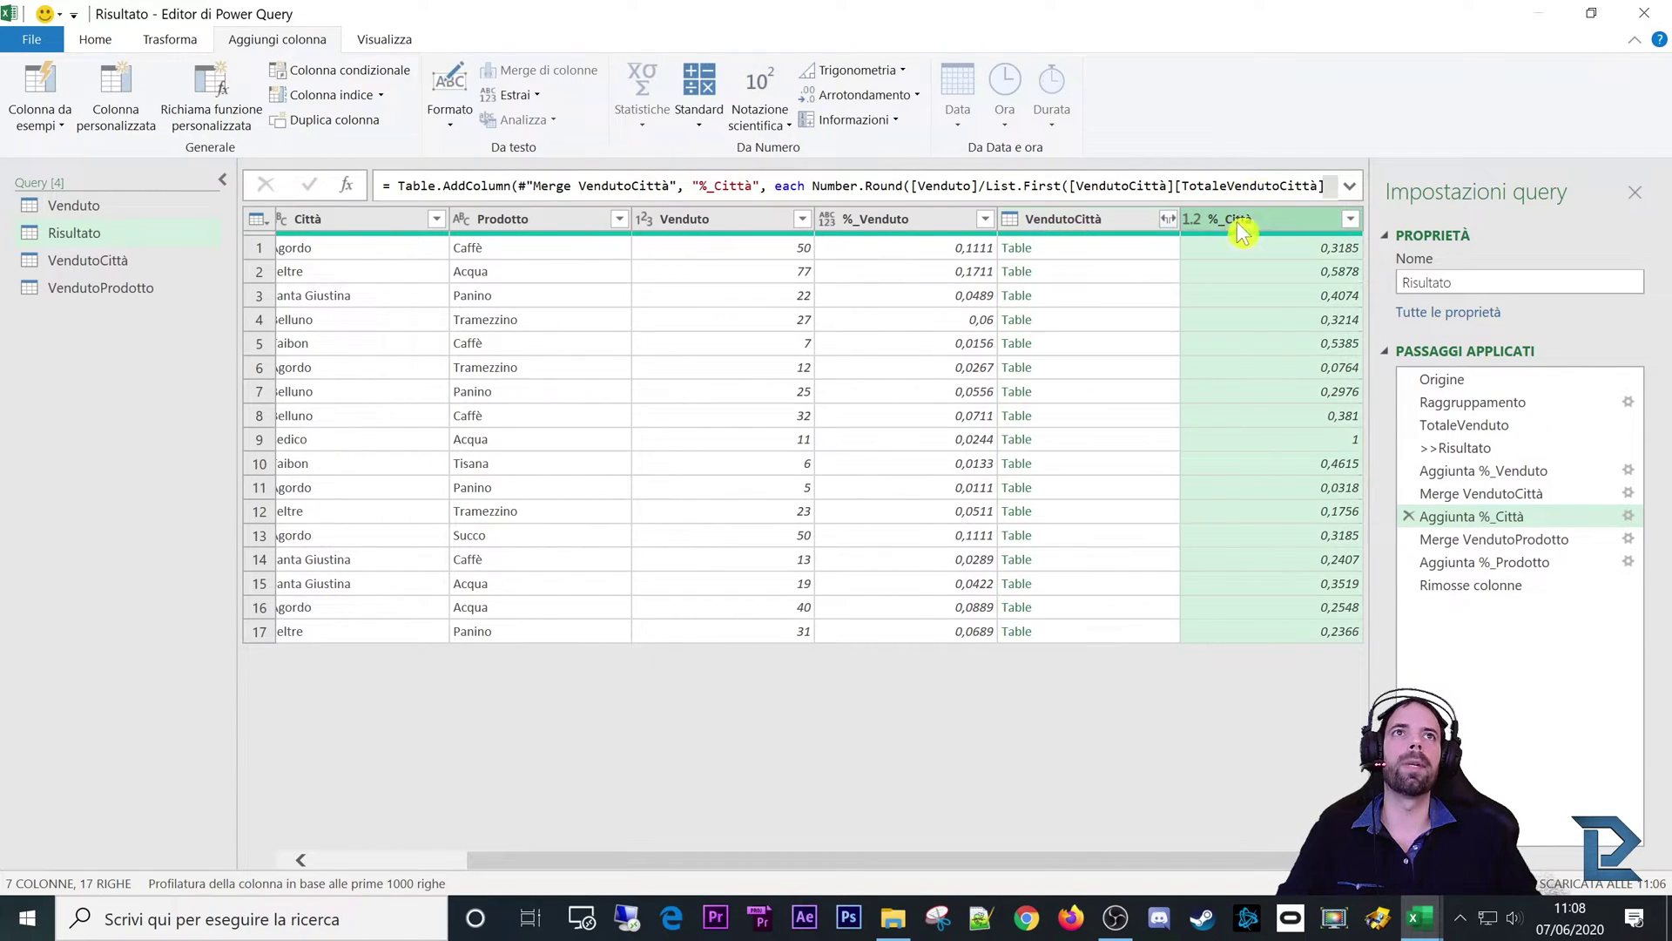
left_click(1309, 255)
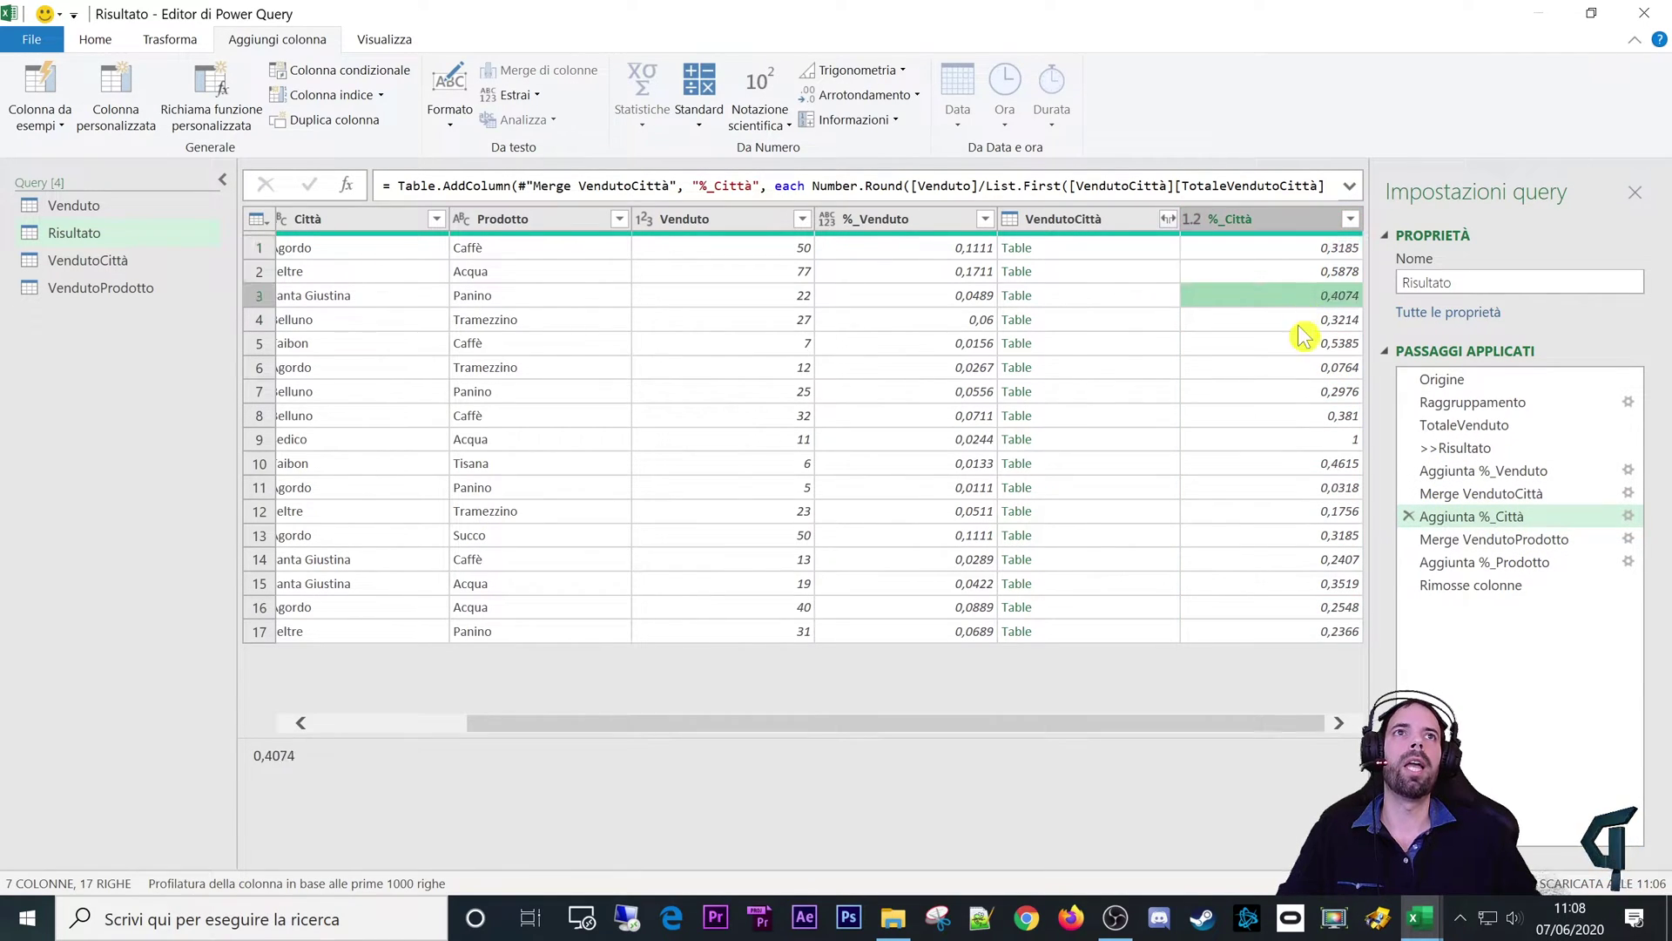
left_click(1248, 537)
left_click(1061, 187)
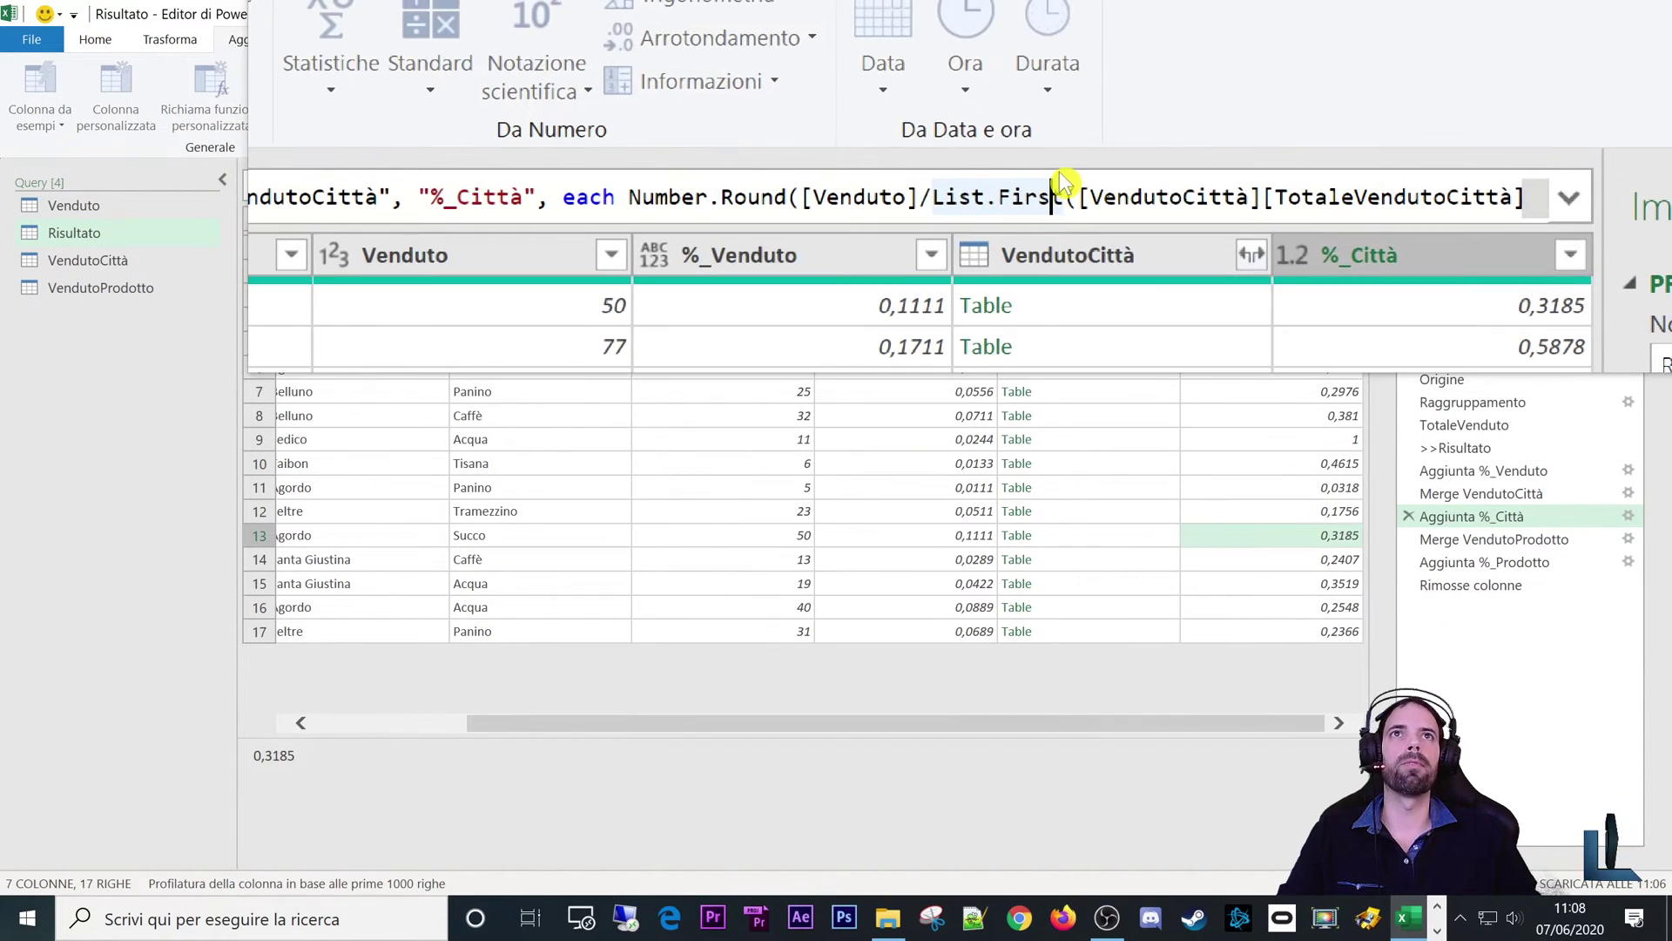
left_click_drag(1062, 187, 998, 186)
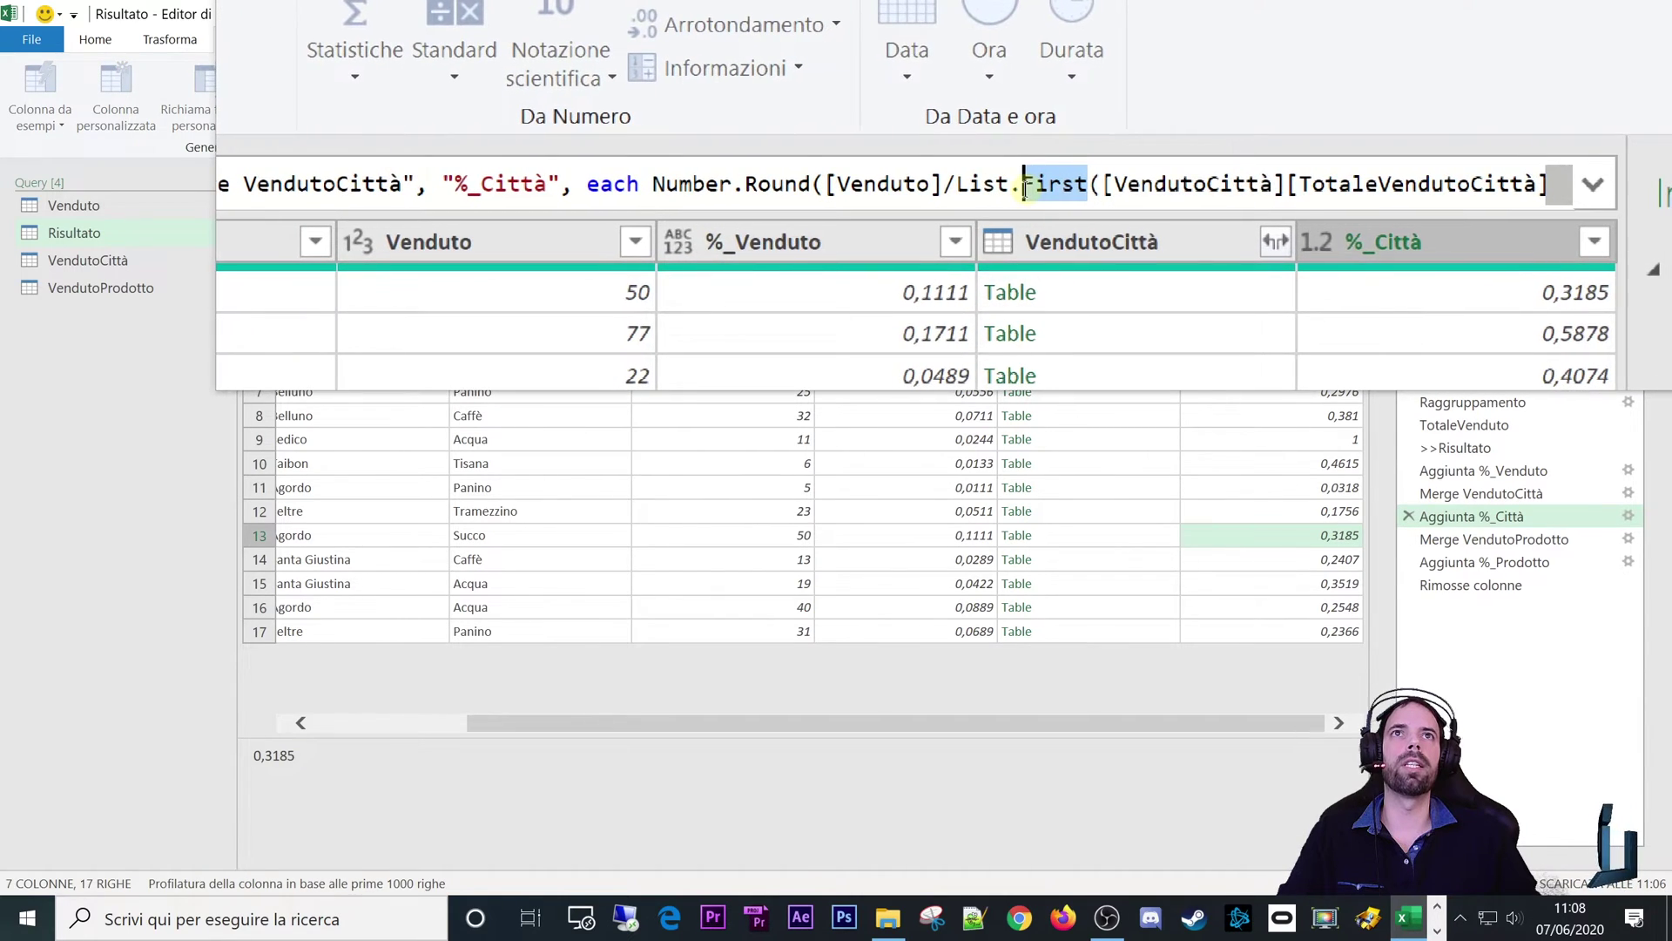
type("Dis")
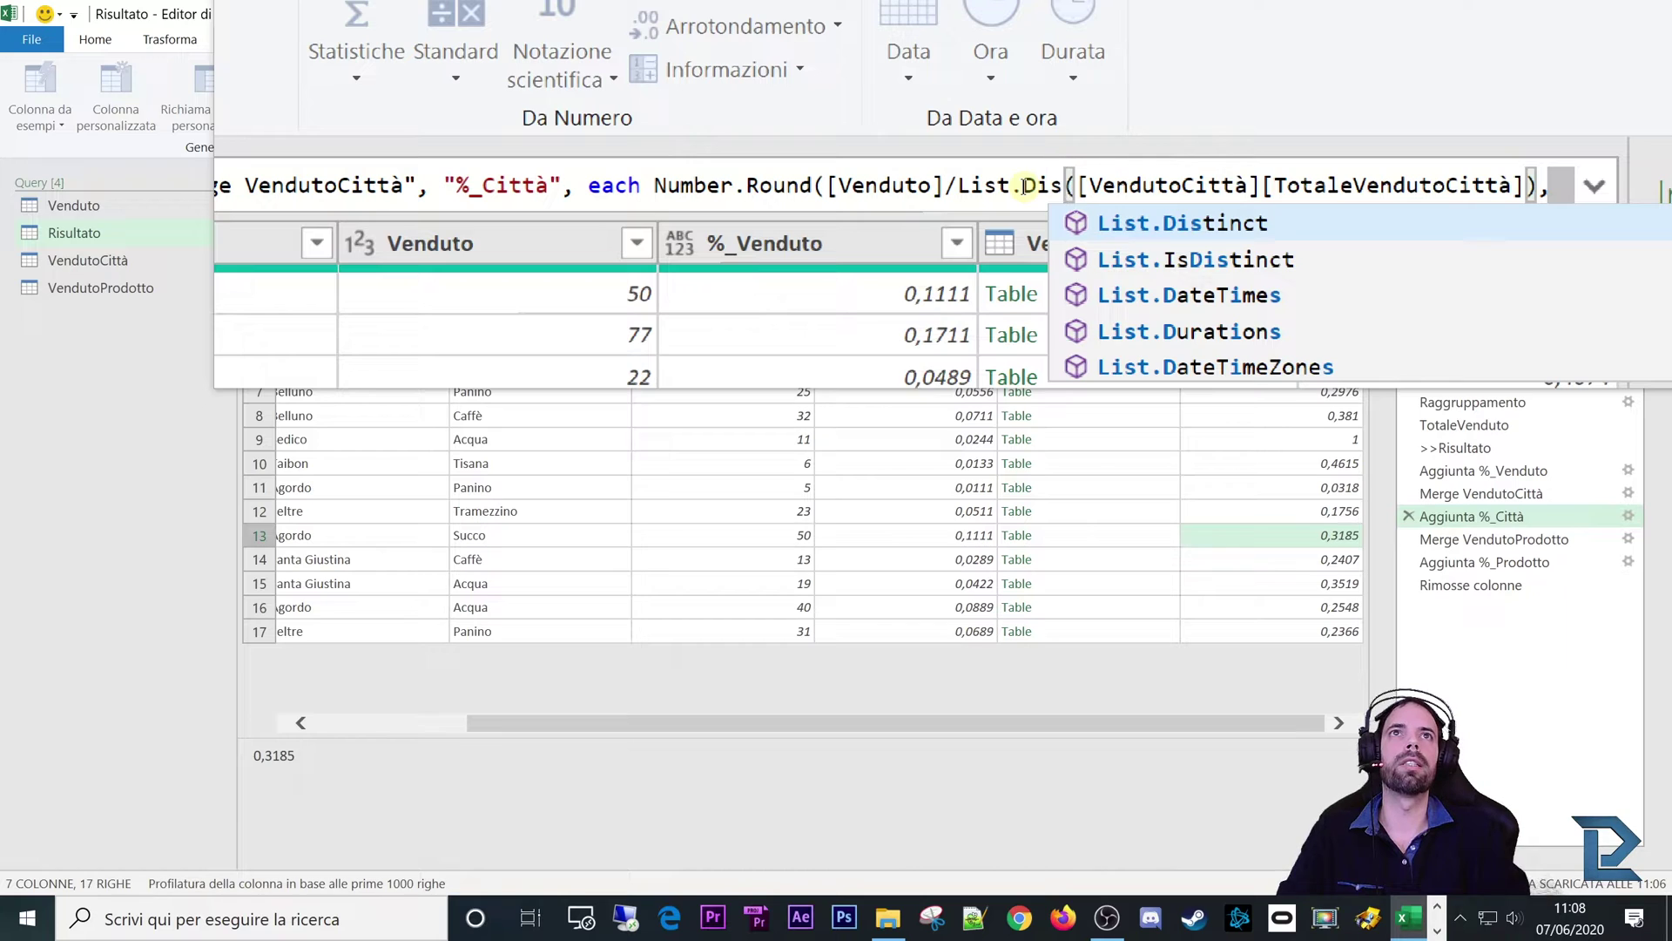
type("tinct")
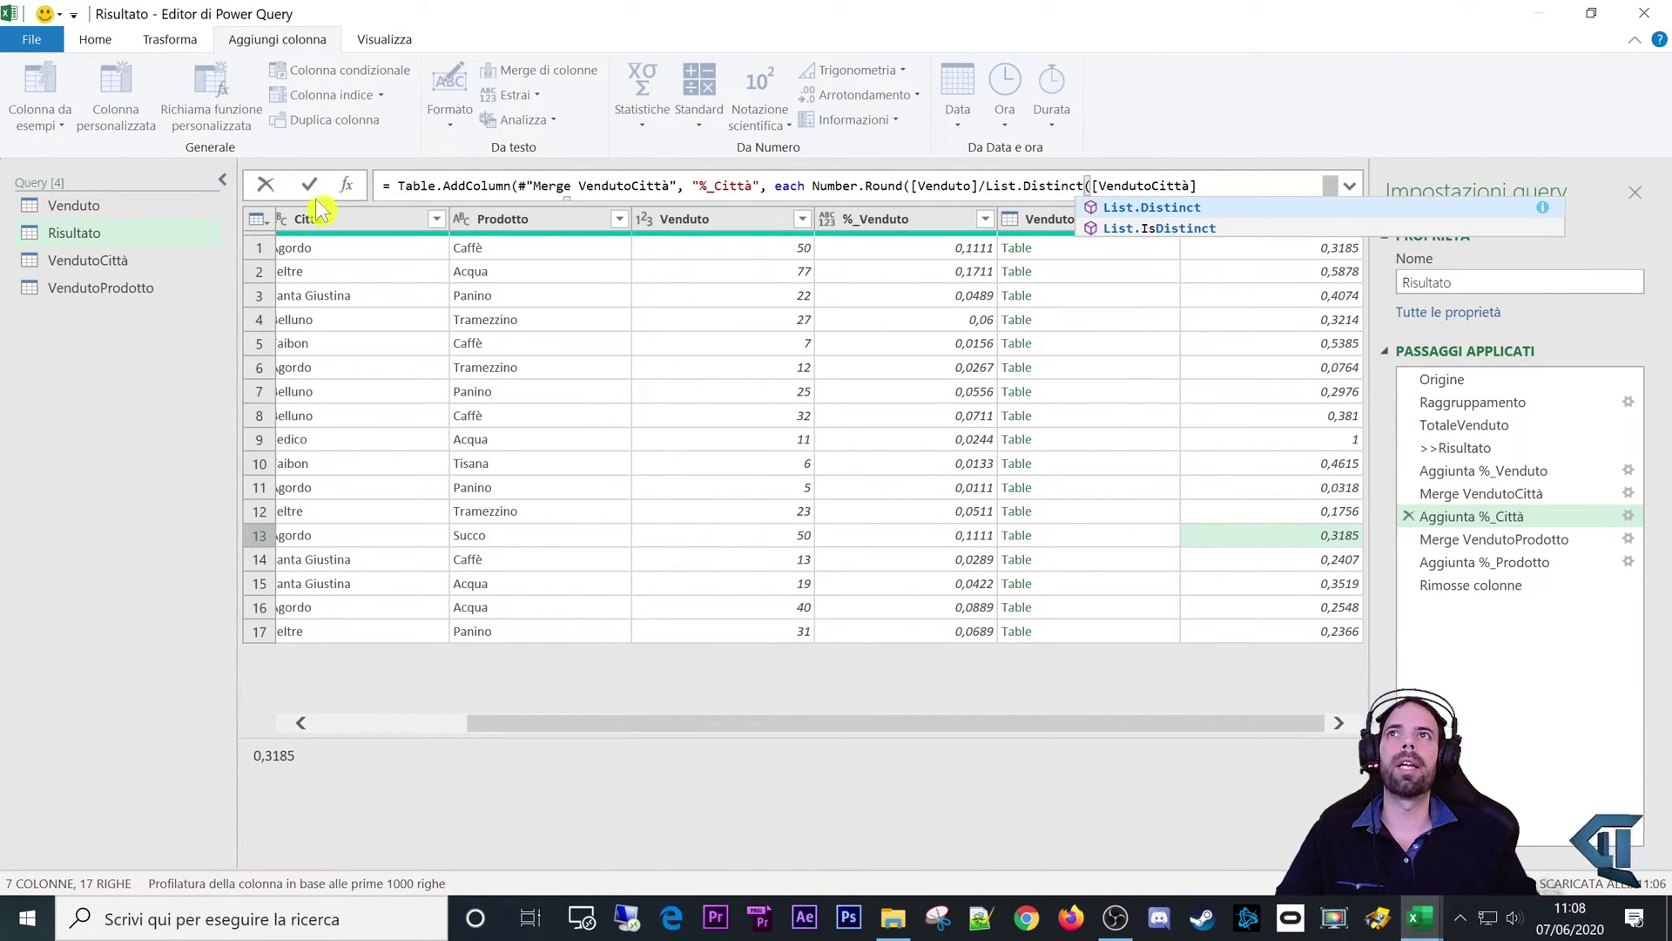
left_click(310, 185)
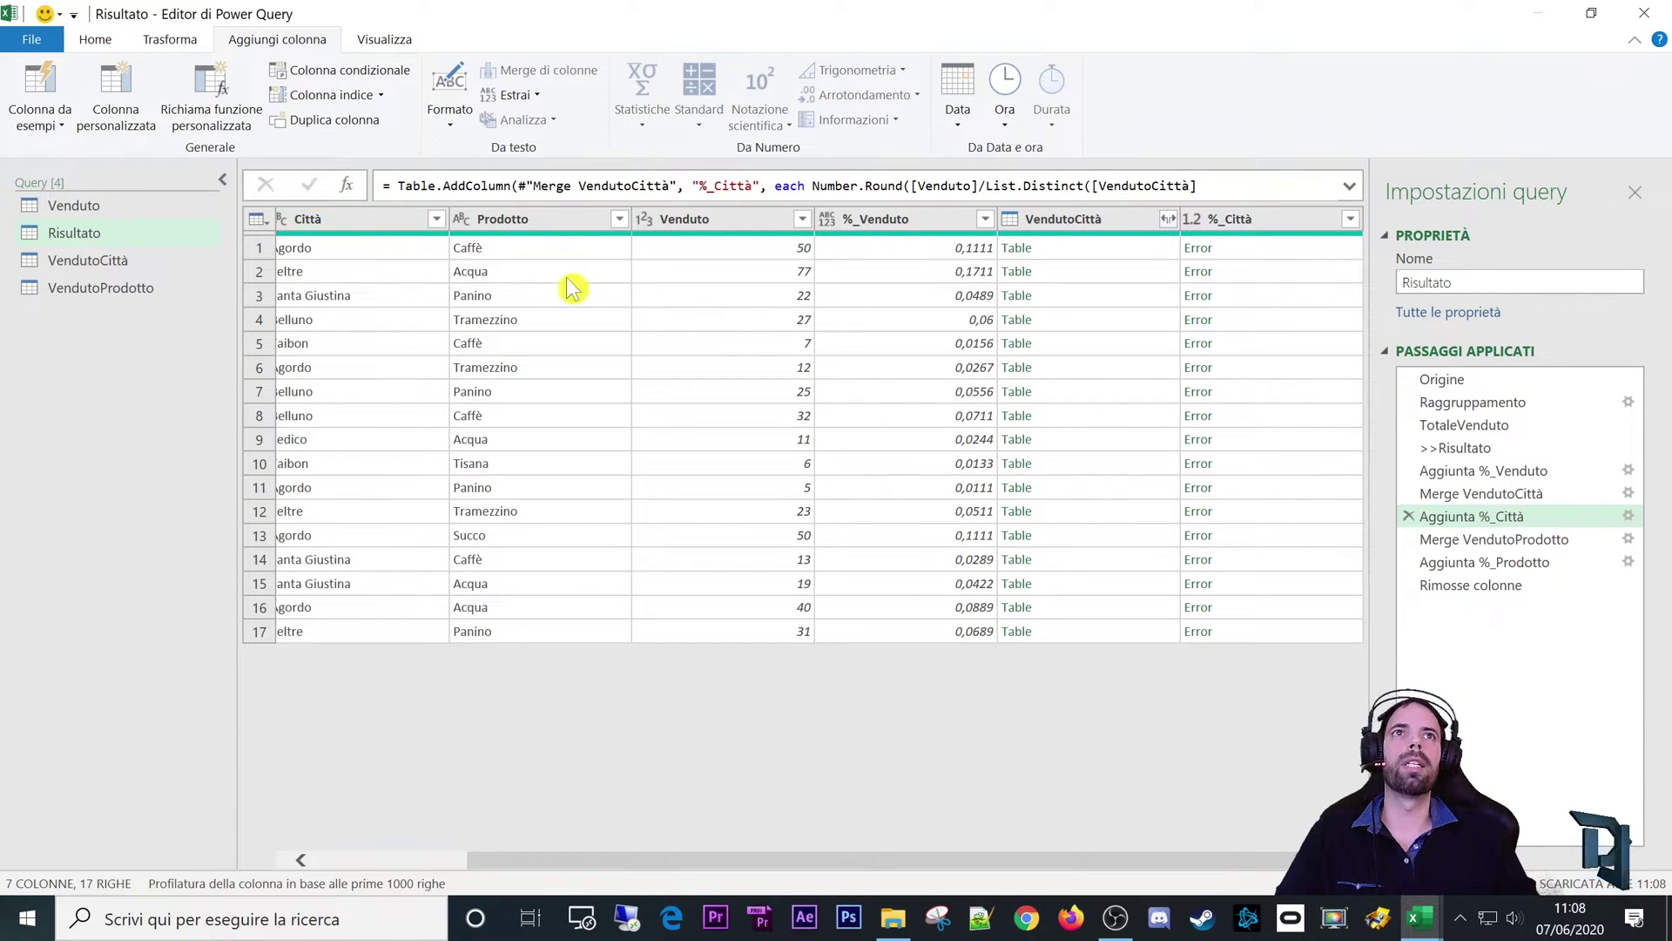
Step: Check the resulting %_Città errors, then restore List.First and commit the formula
left_click(1311, 276)
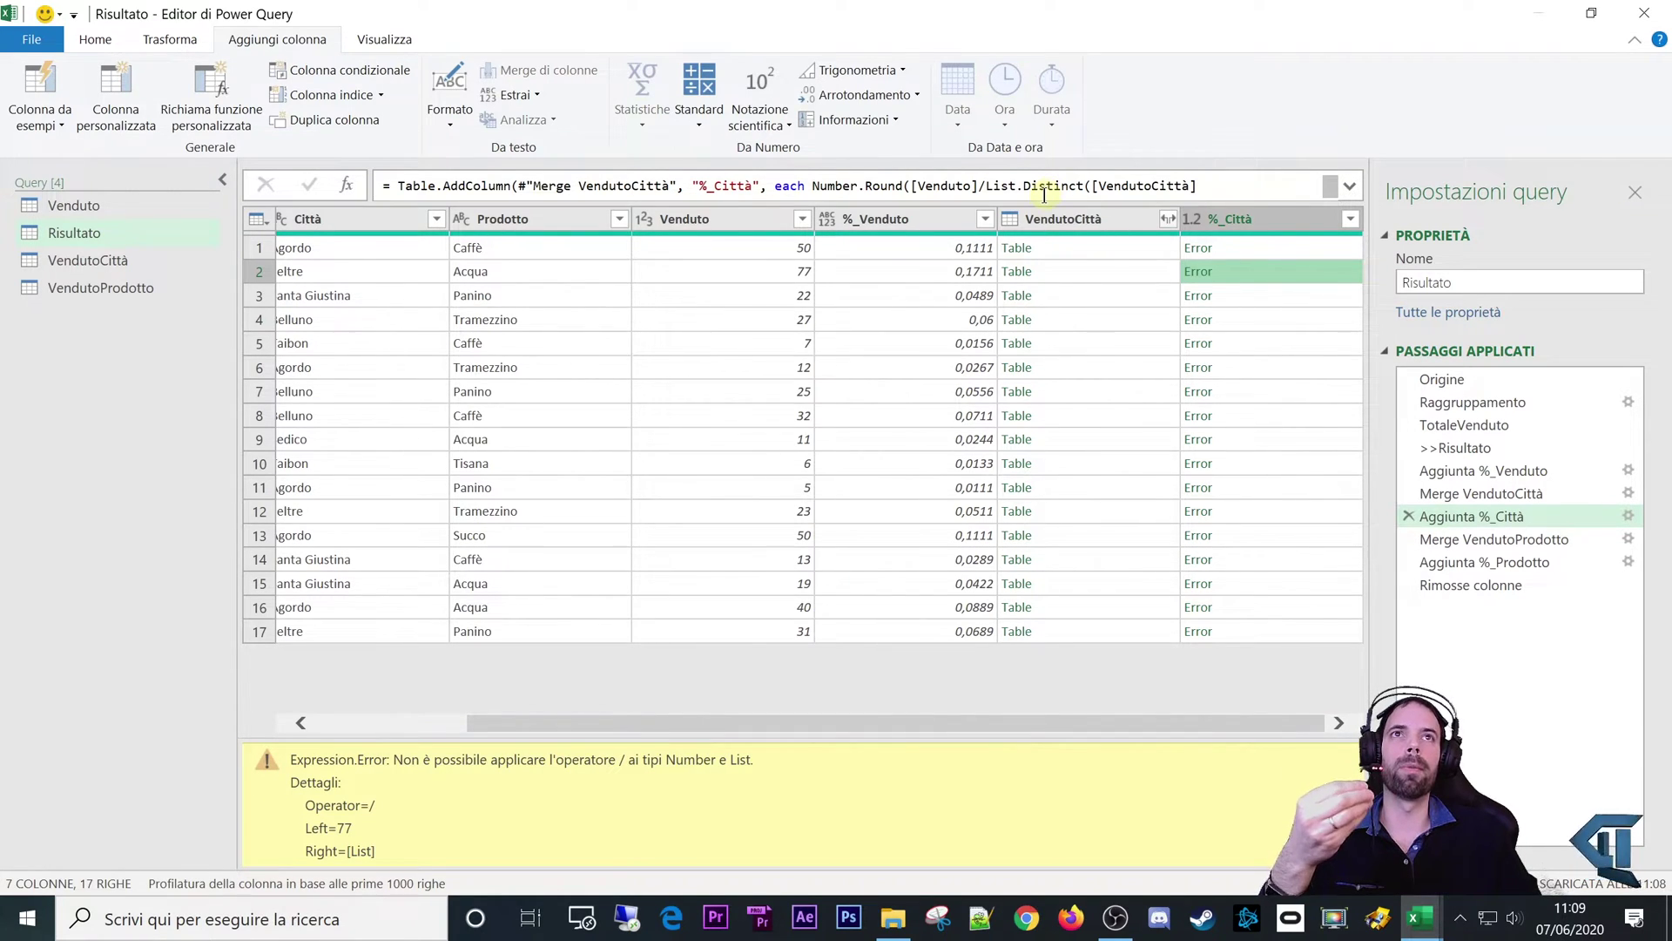
left_click(1254, 298)
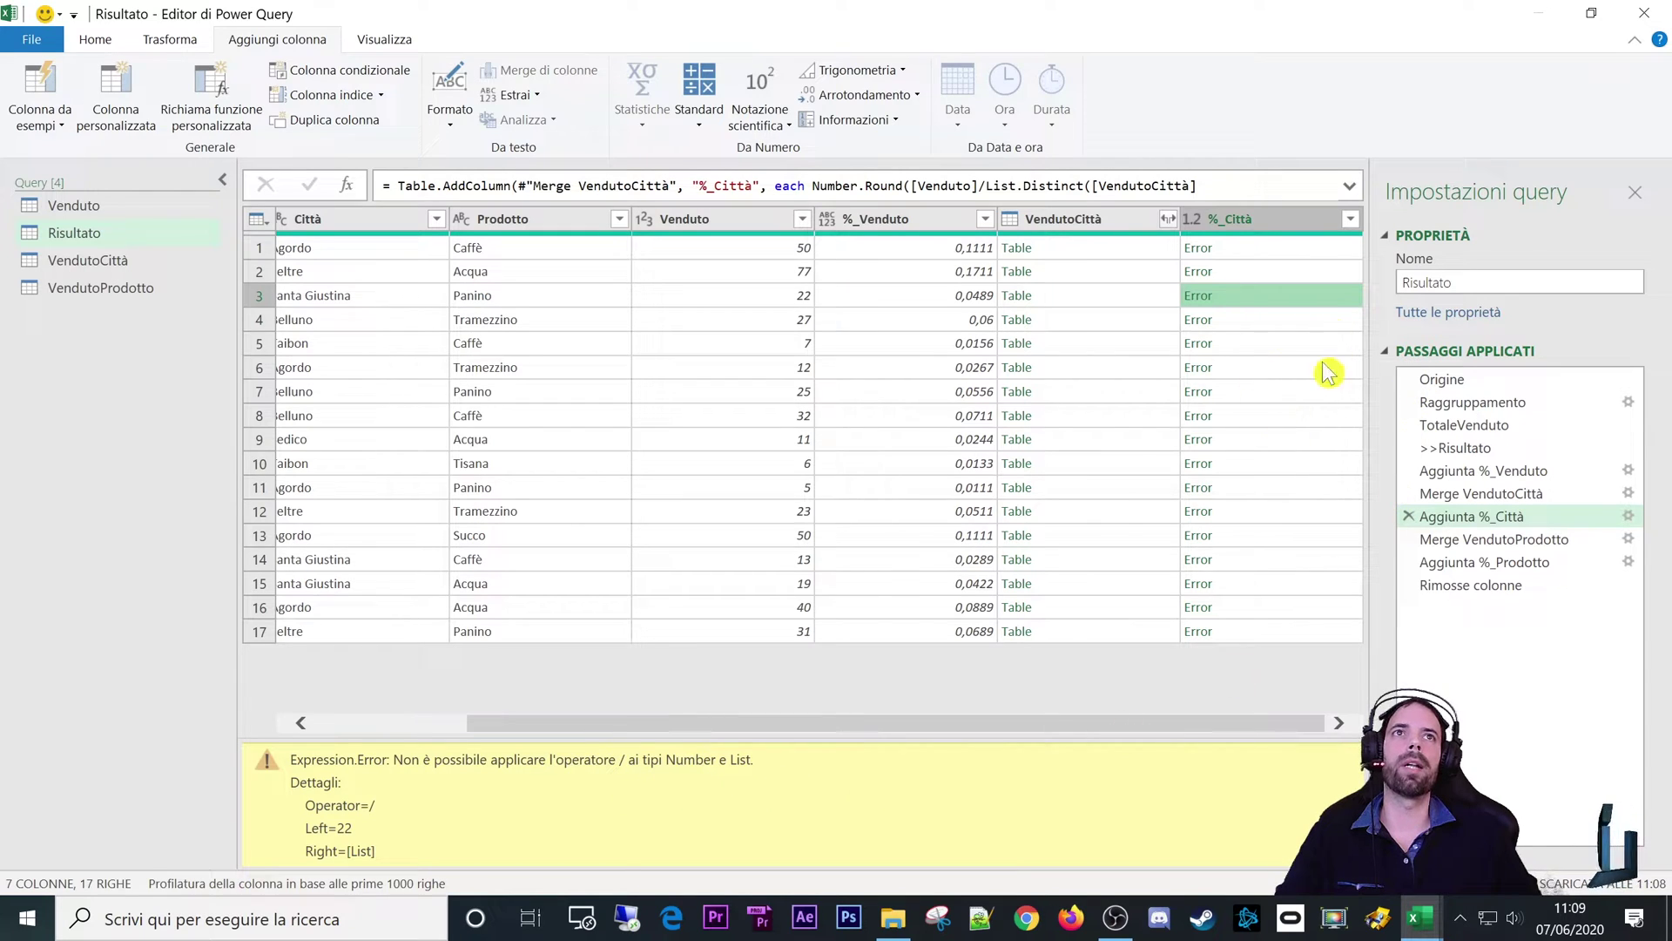
left_click(1054, 187)
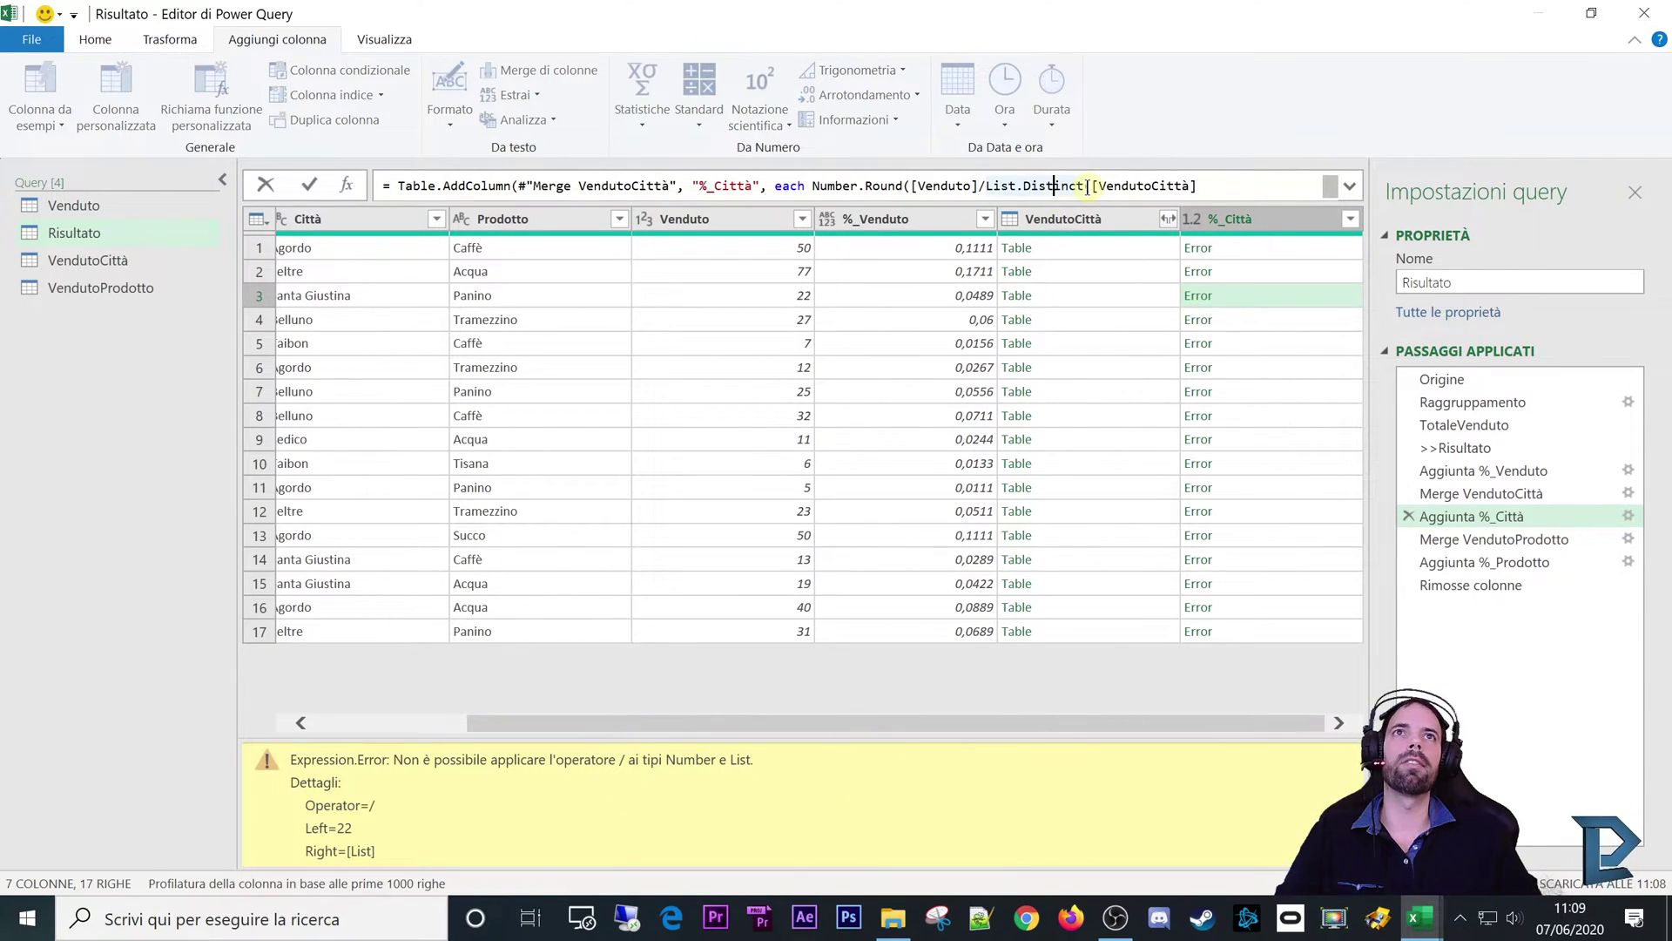
type("Fi")
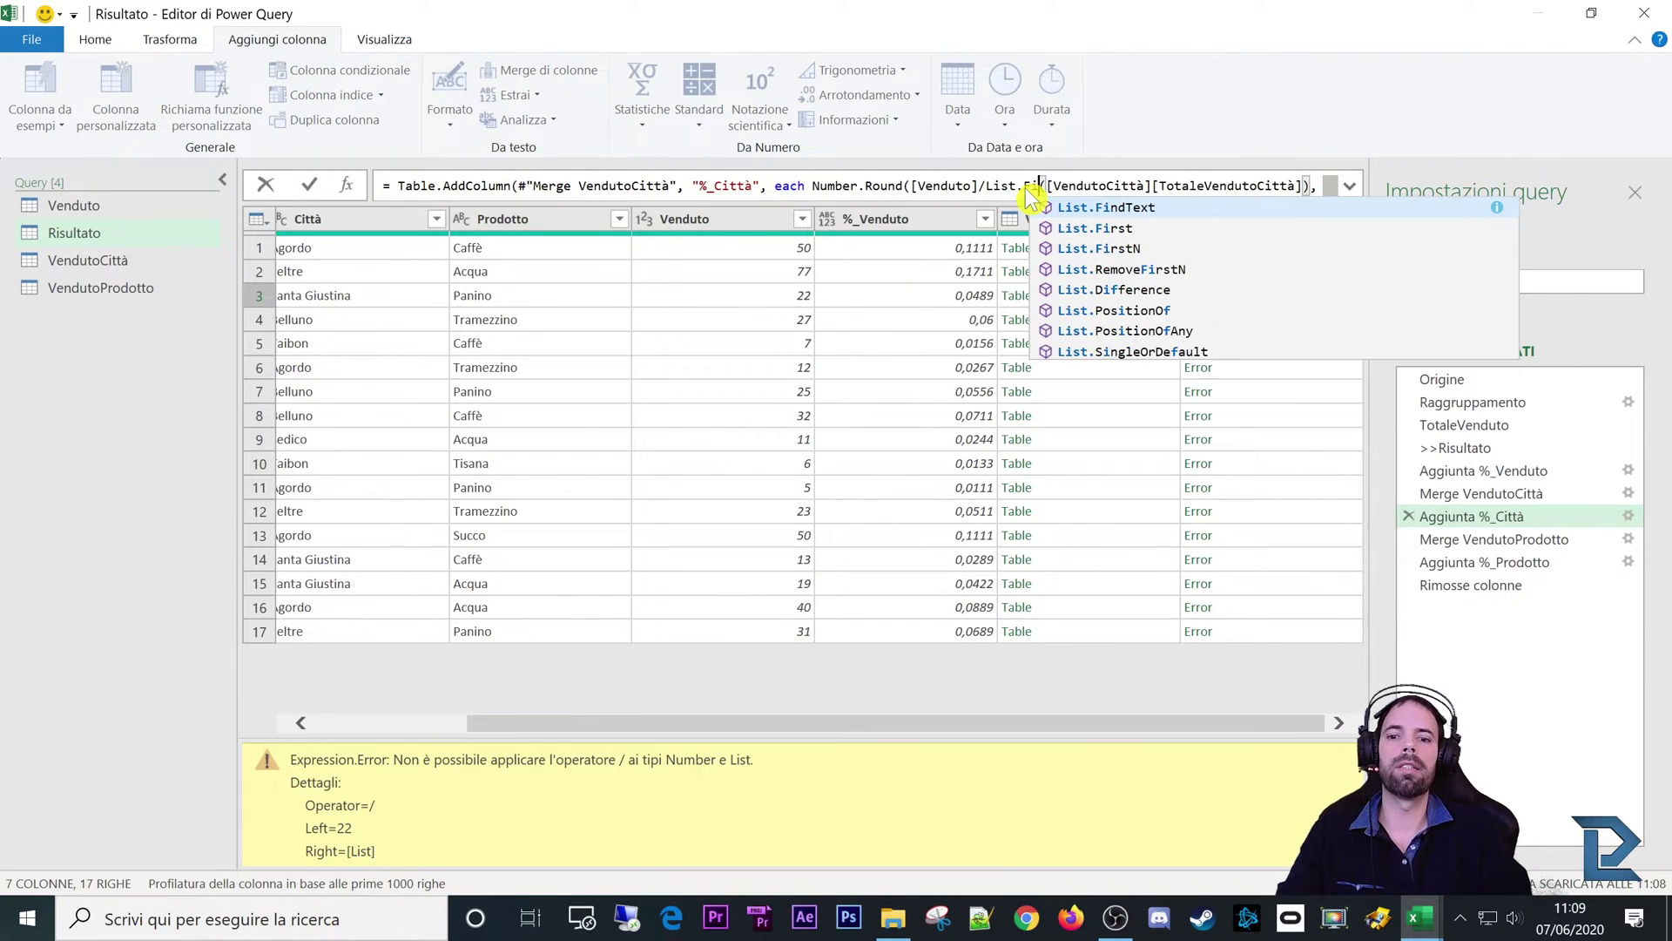
type("rst(")
left_click(1115, 185)
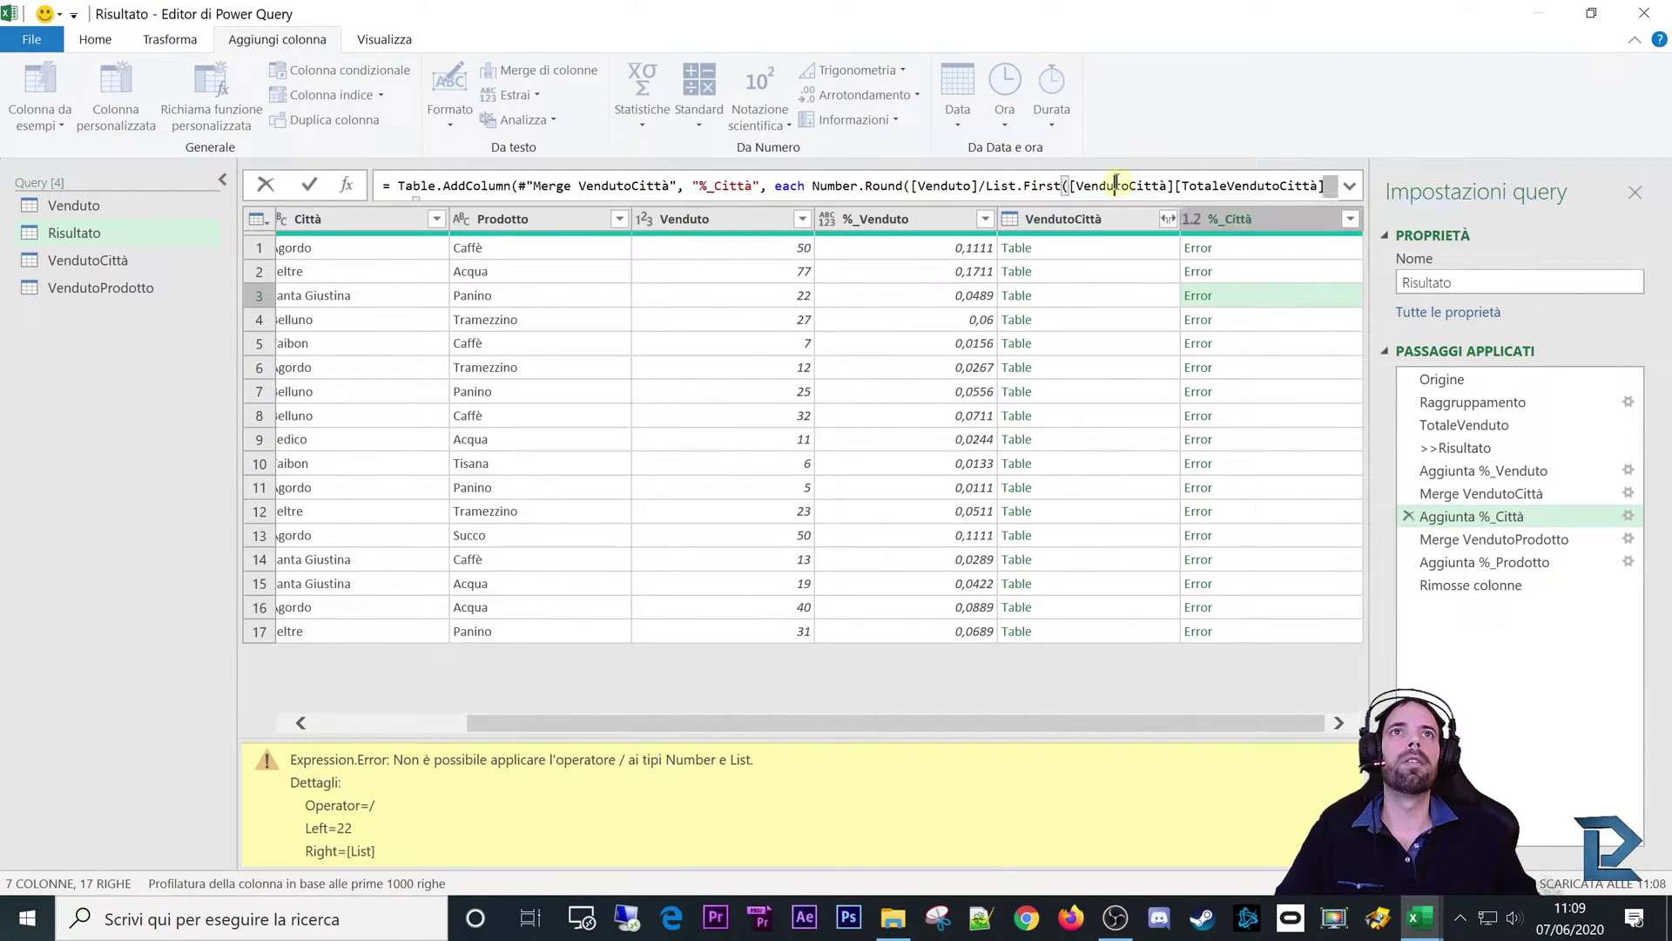
left_click(309, 185)
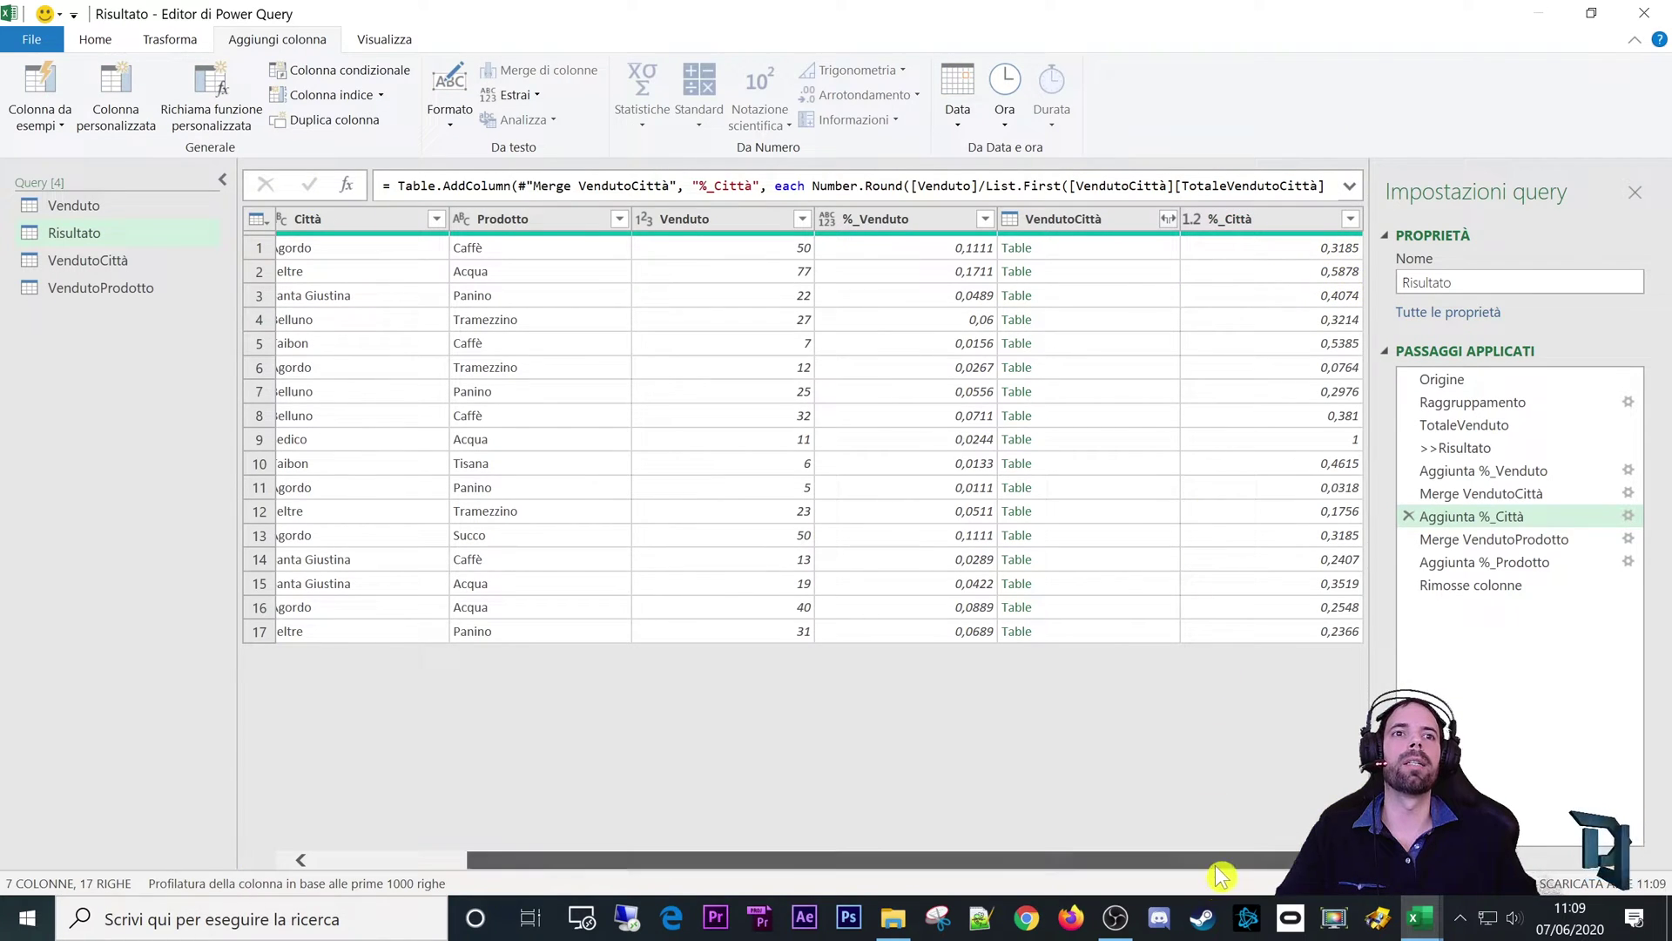
left_click(1273, 250)
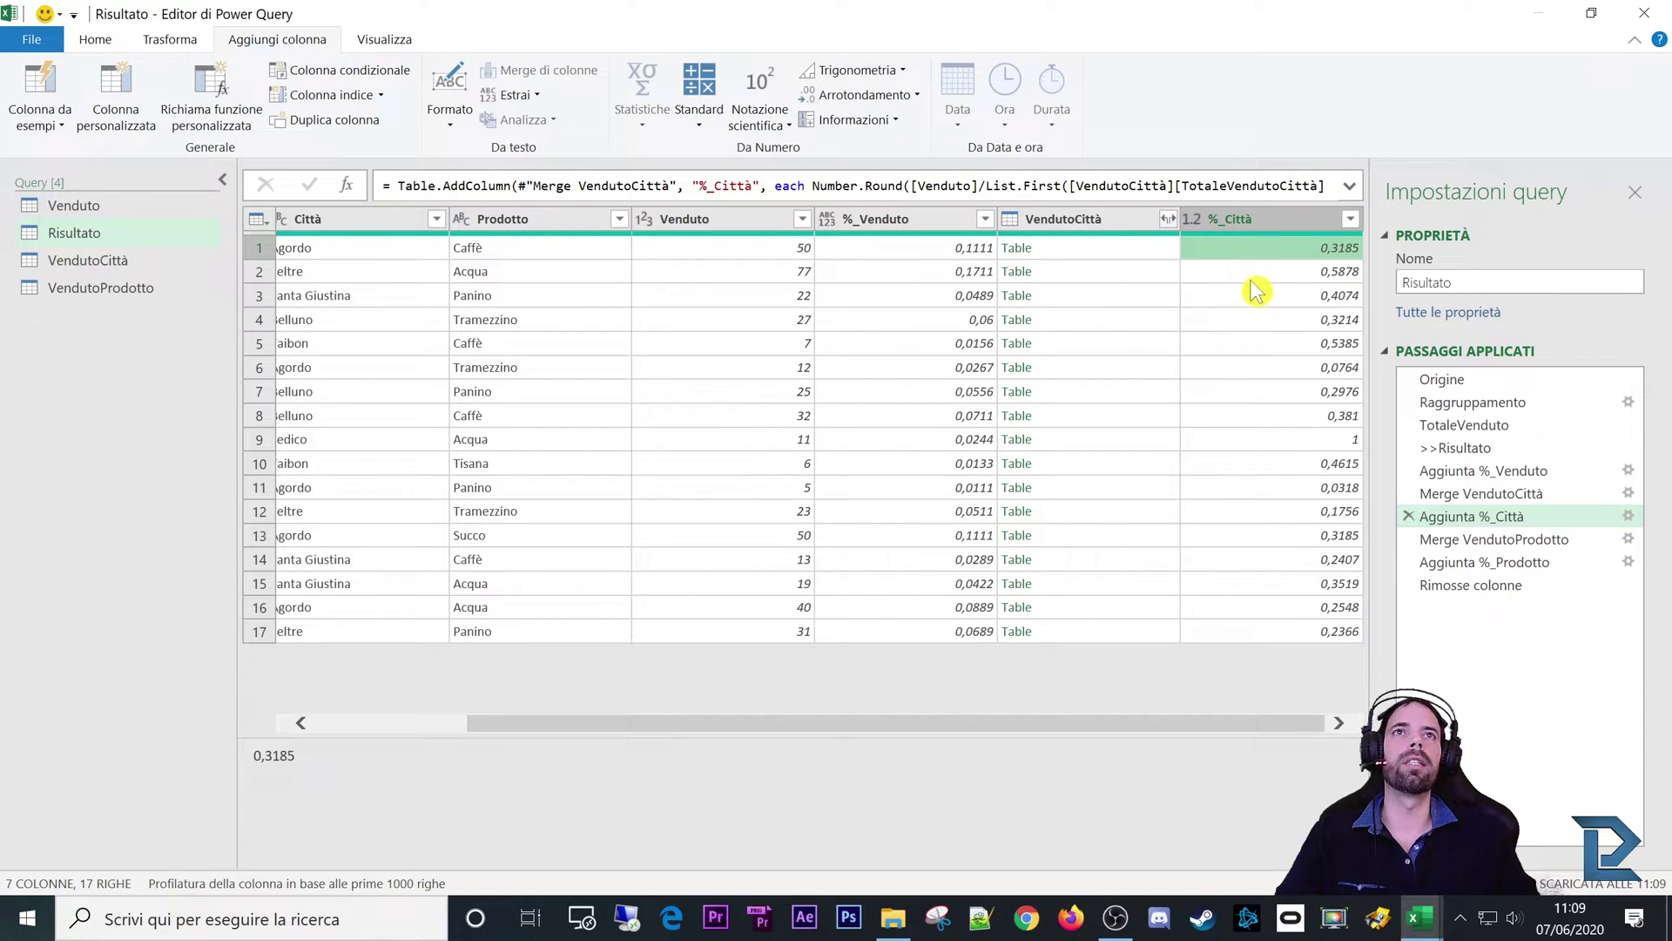
left_click(1463, 516)
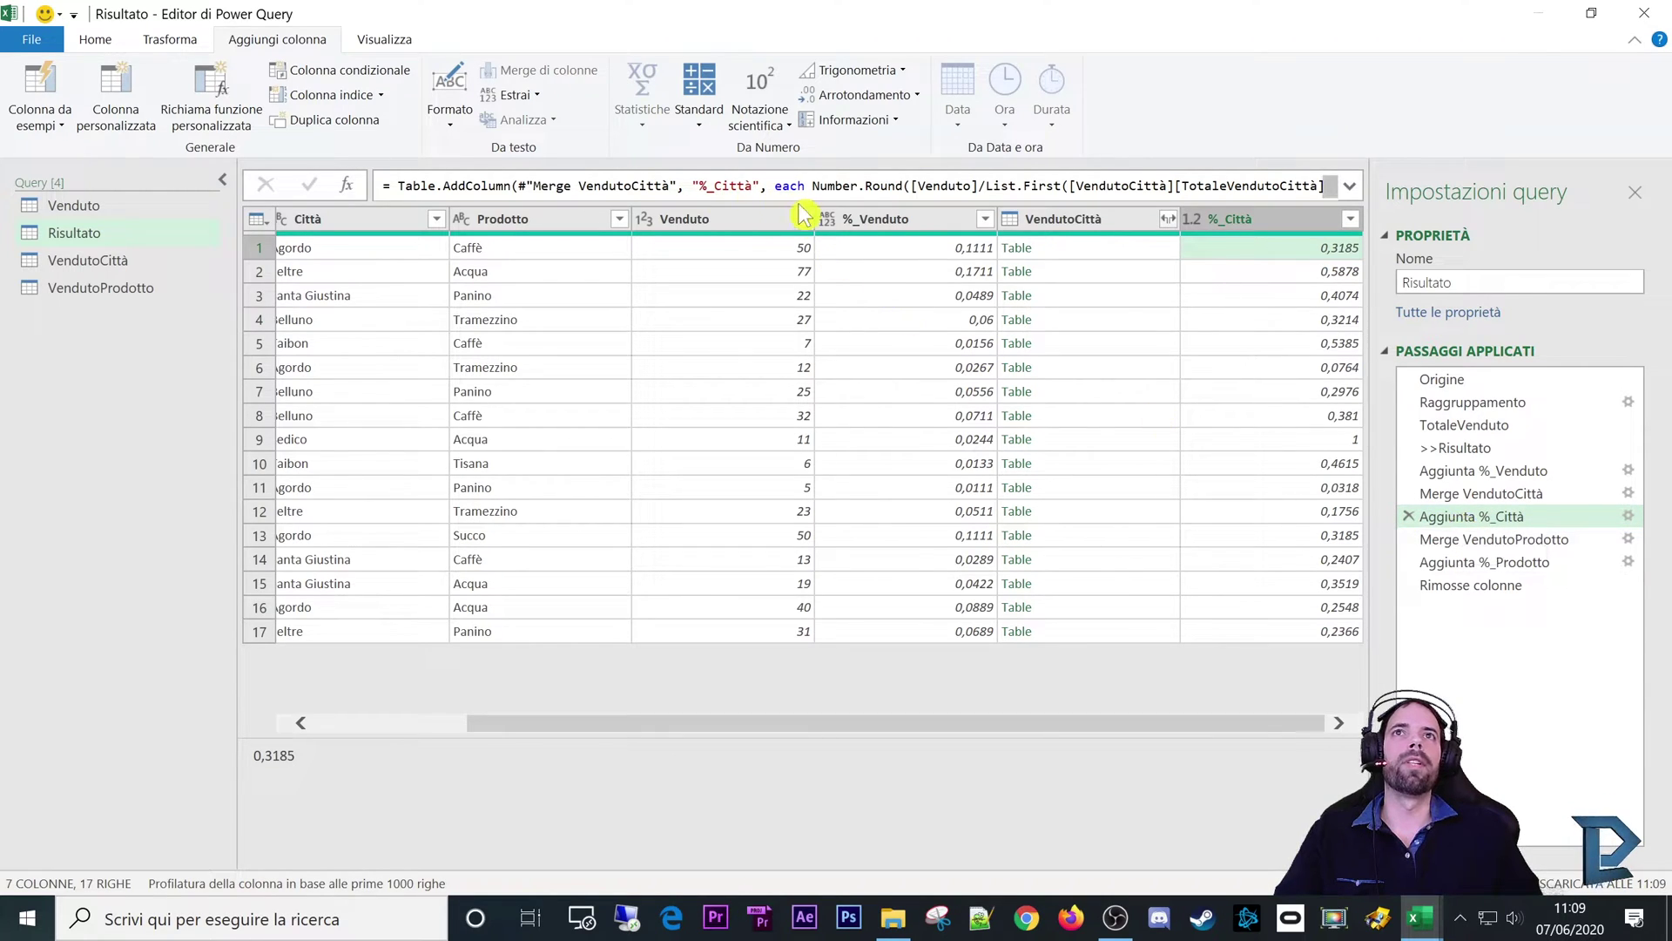
left_click(1480, 471)
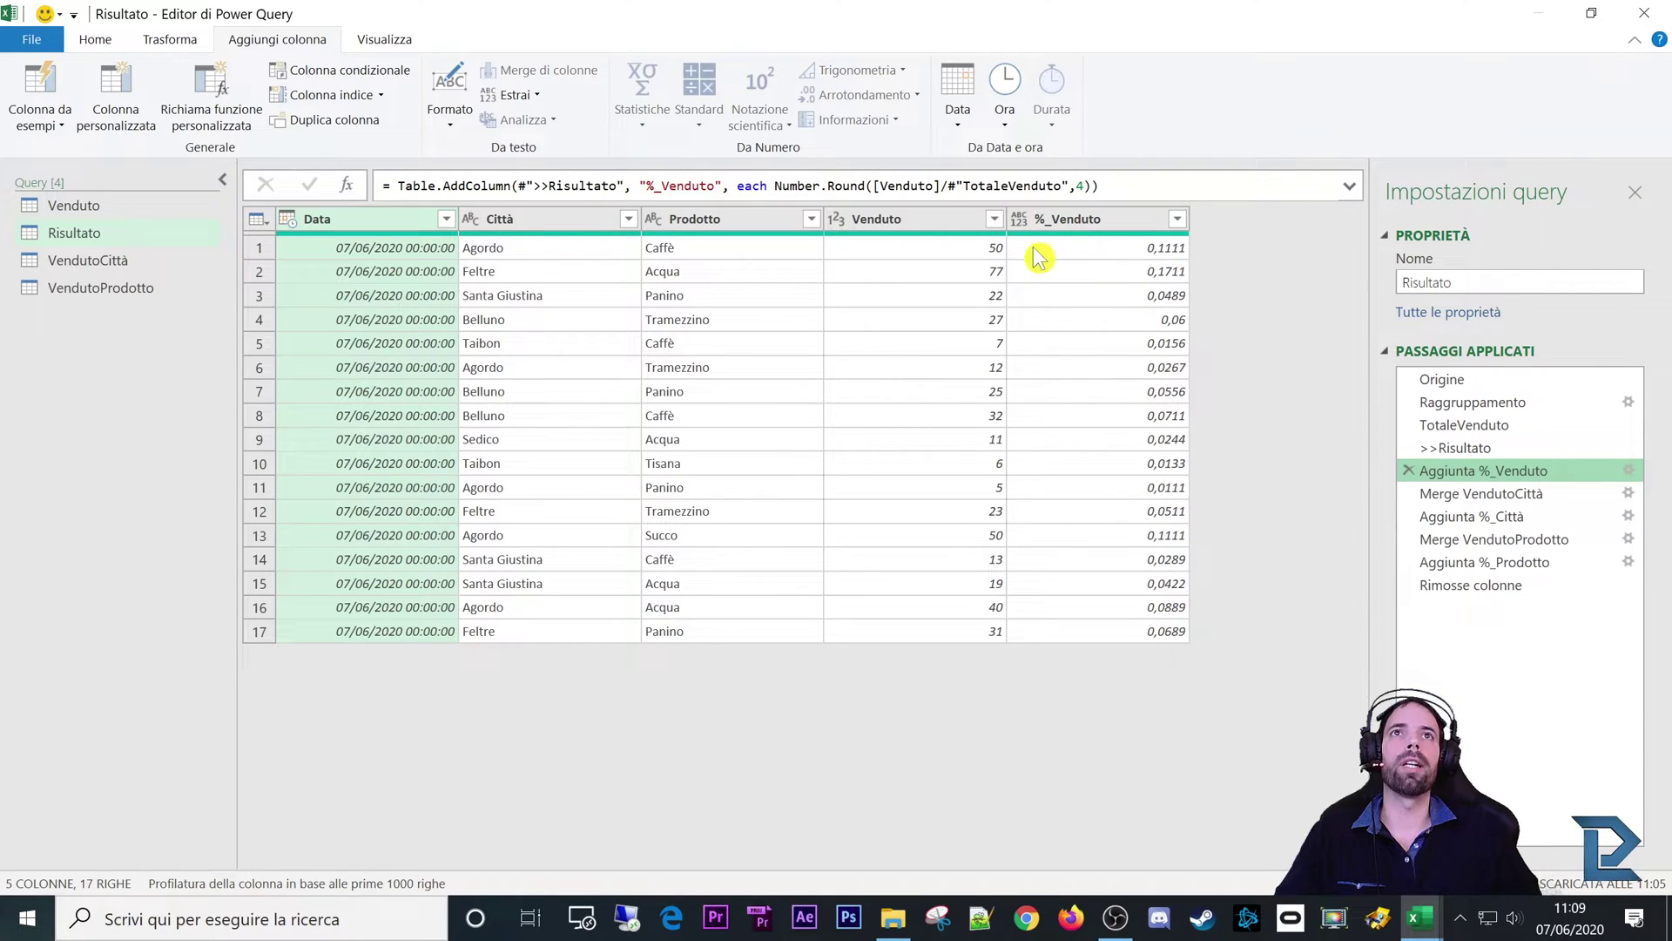
left_click(1020, 220)
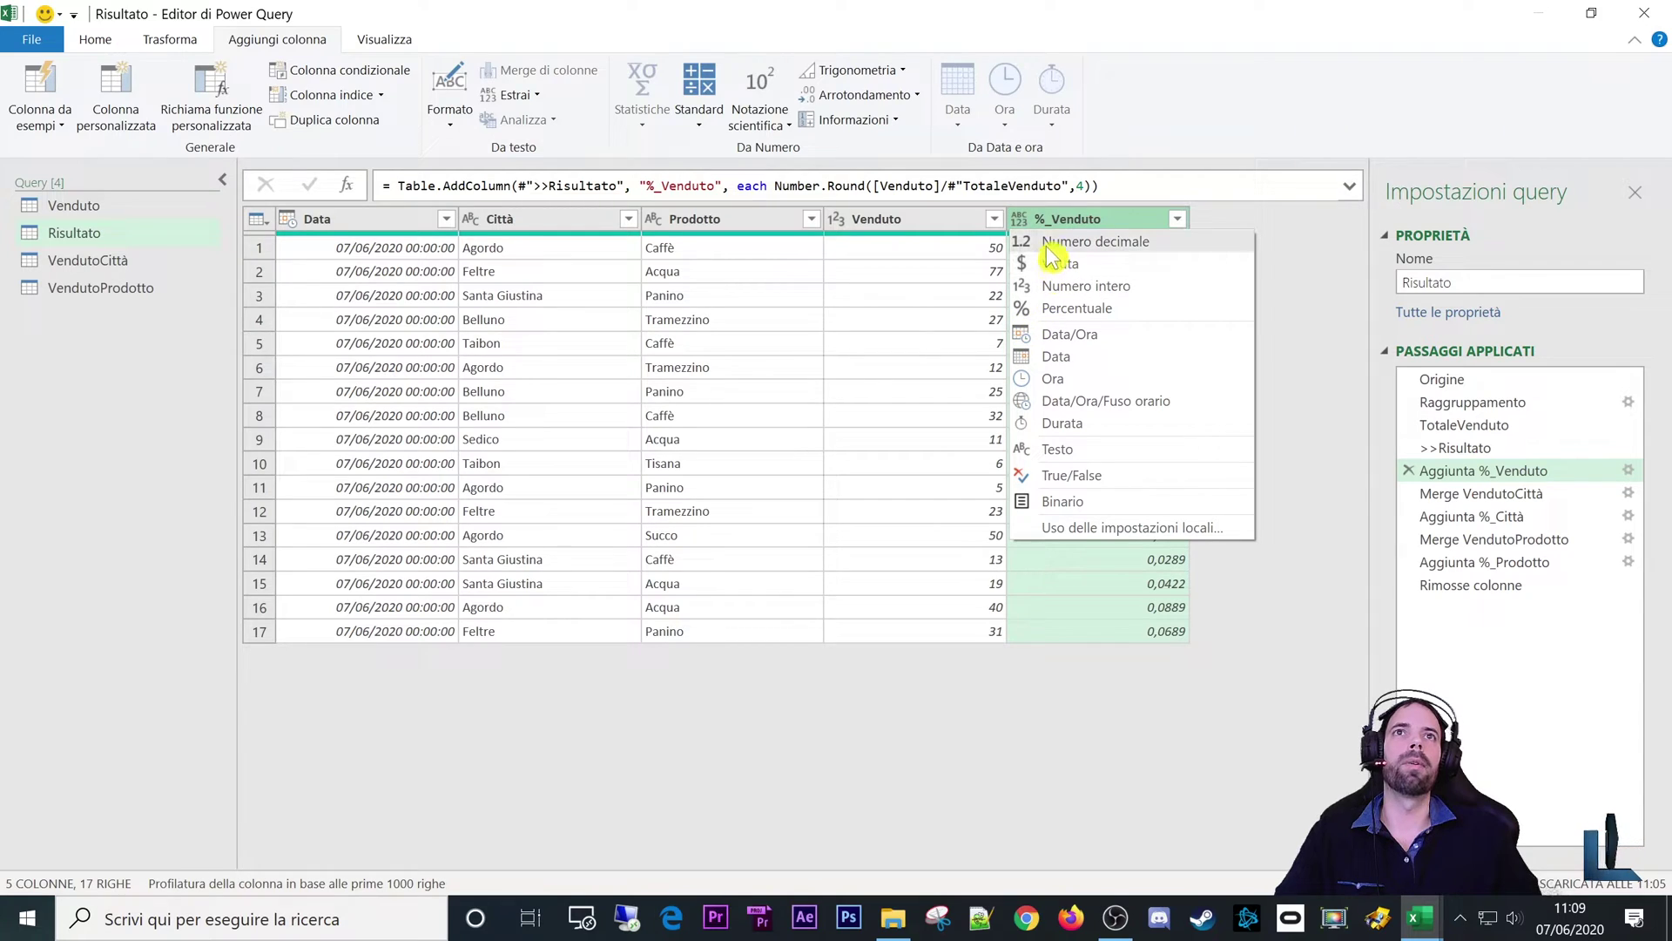
left_click(1181, 122)
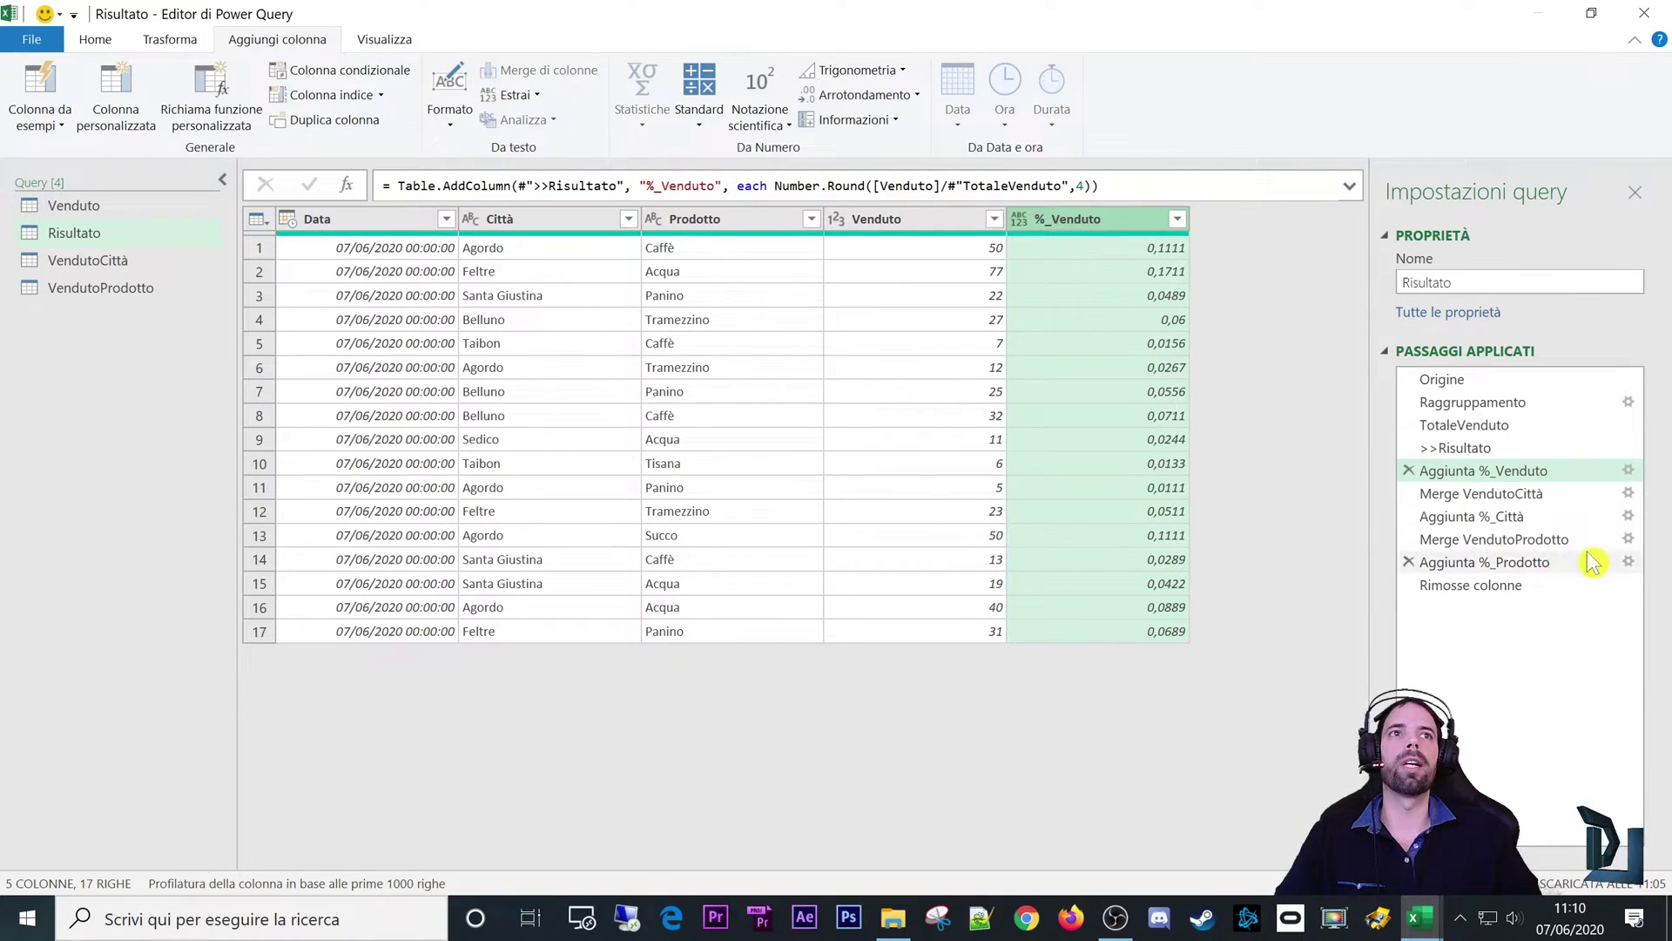
left_click(1458, 494)
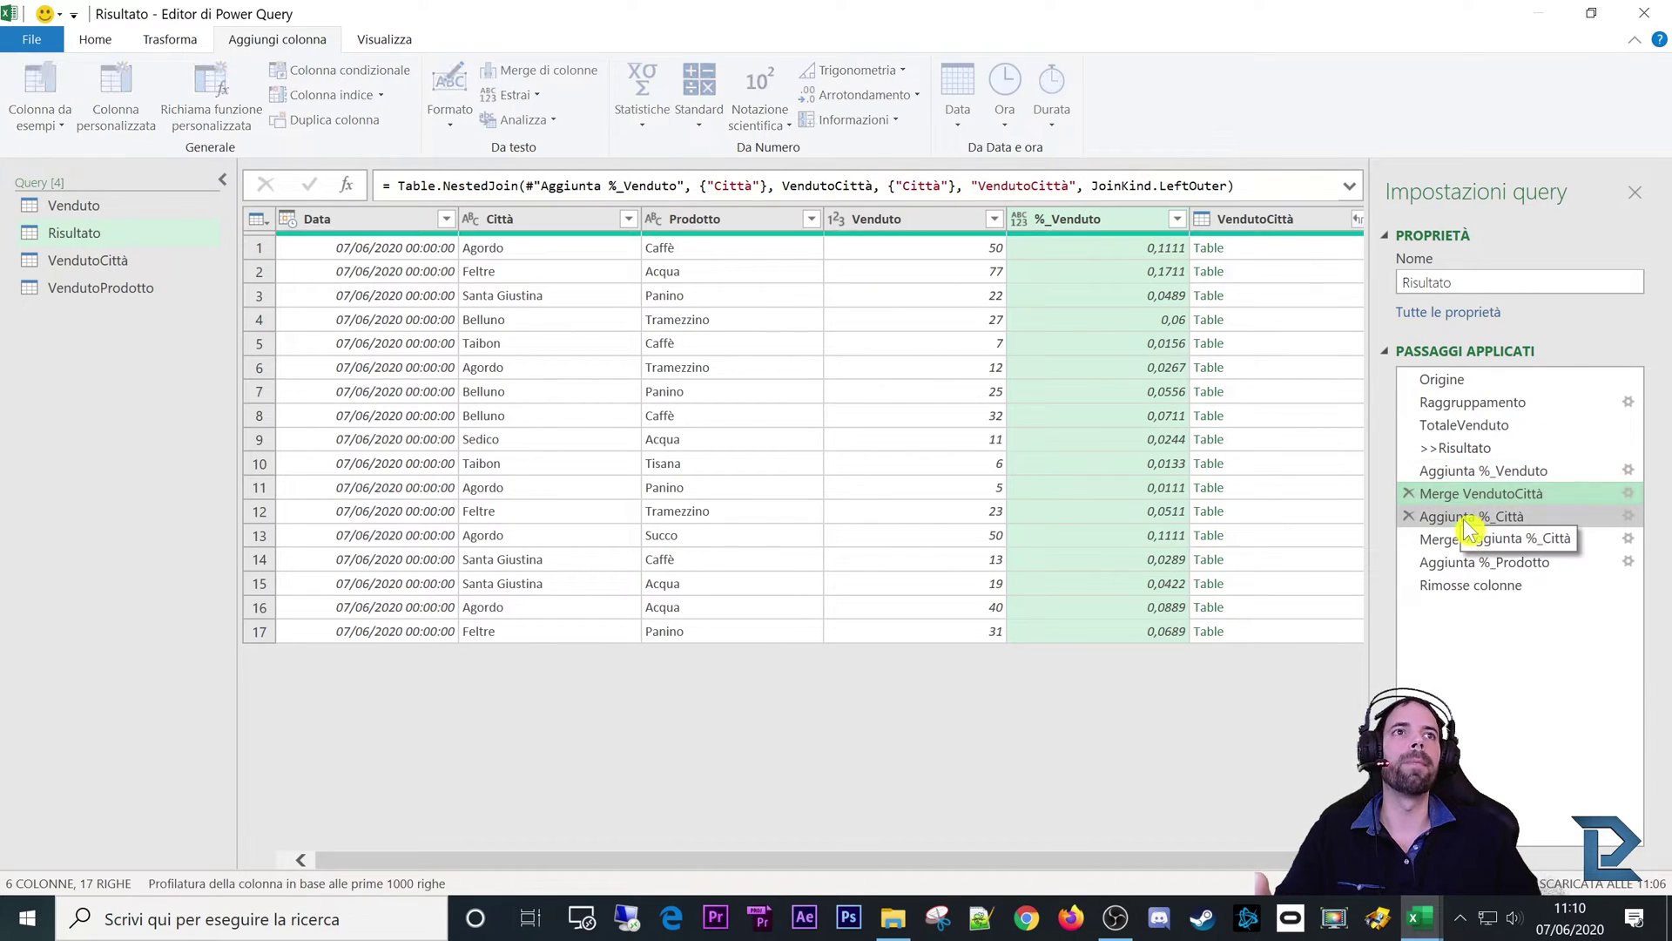
left_click(1451, 518)
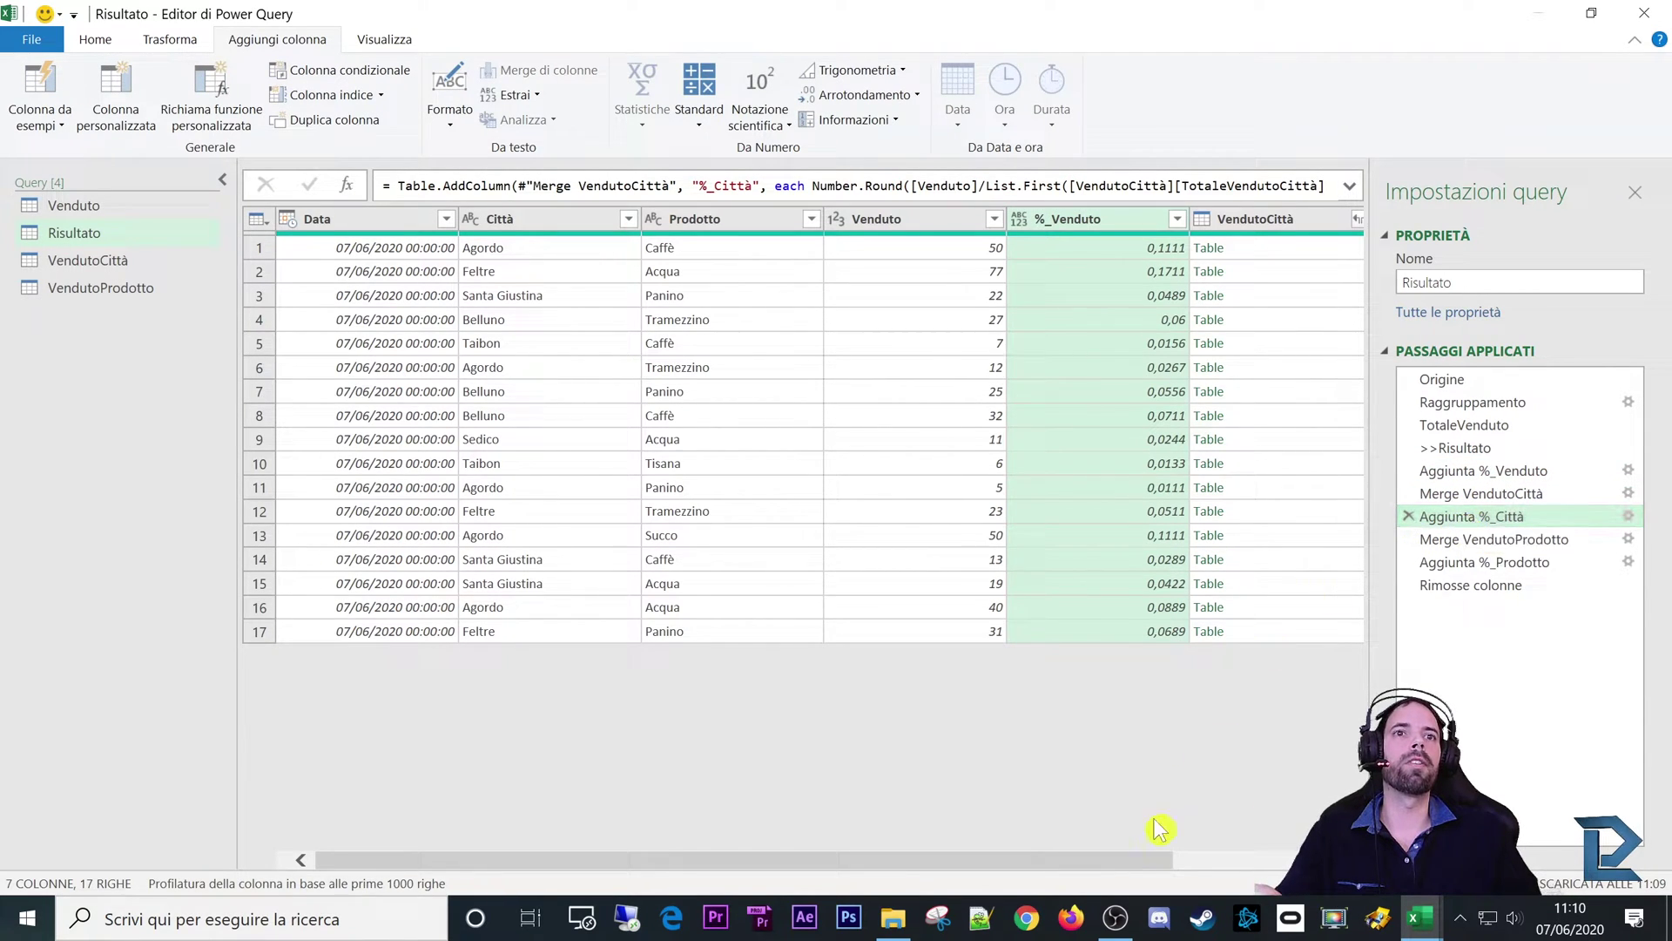
left_click_drag(1120, 861, 1270, 861)
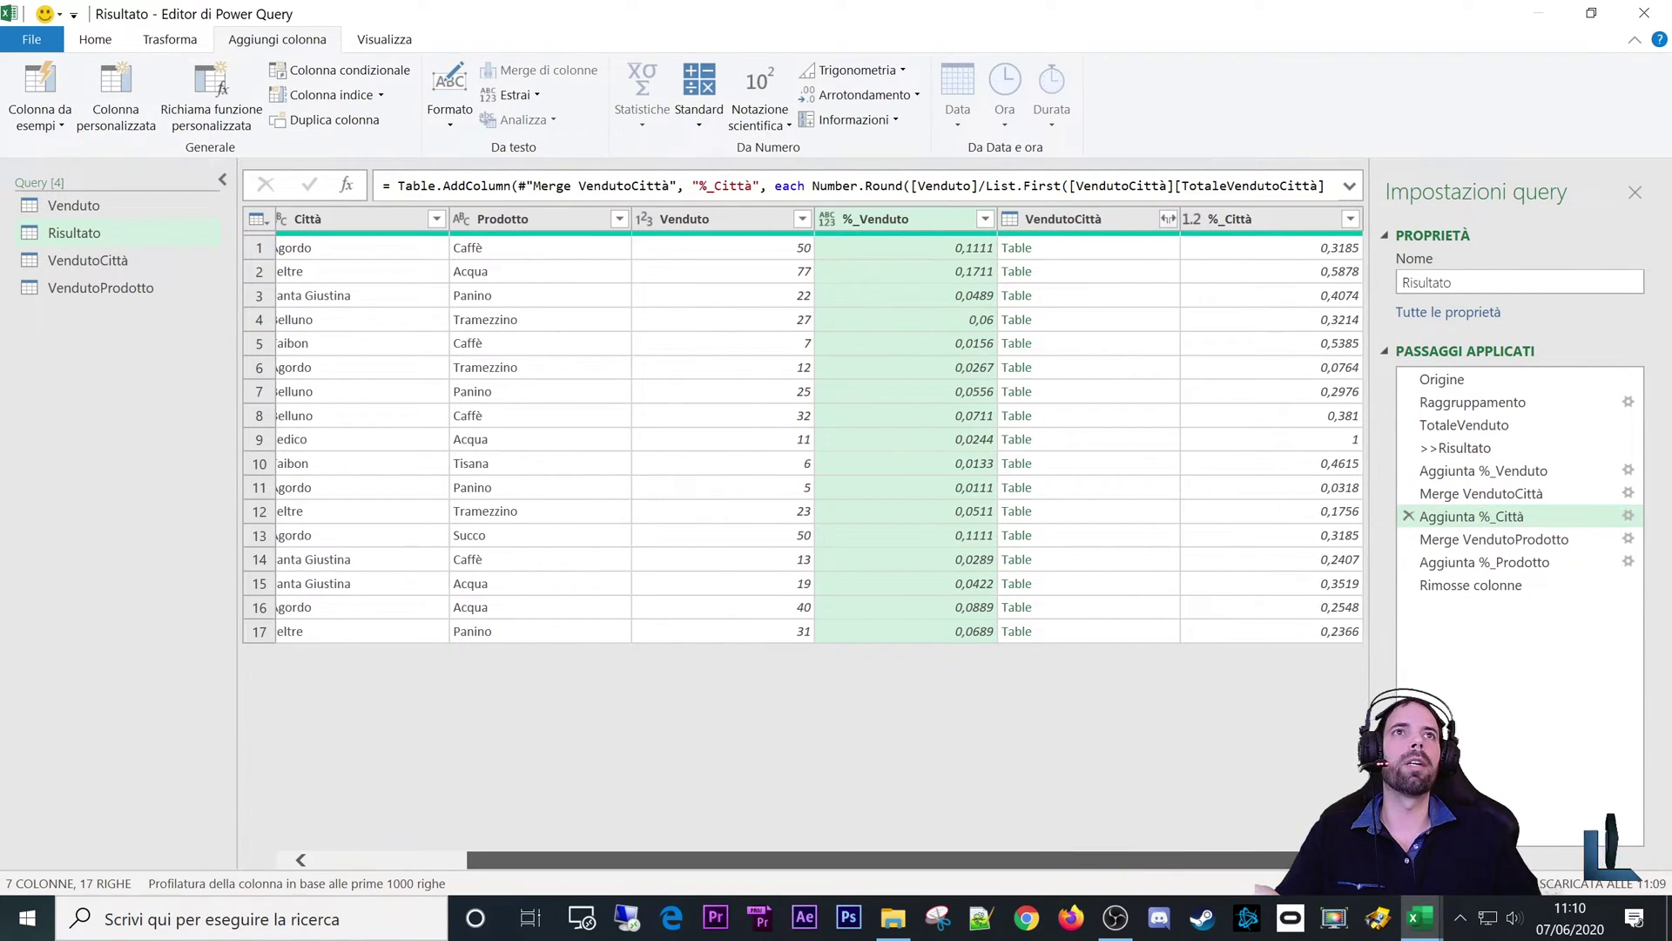
Step: Delete the trailing type declaration from the %_Città formula and review its column settings
left_click(1349, 187)
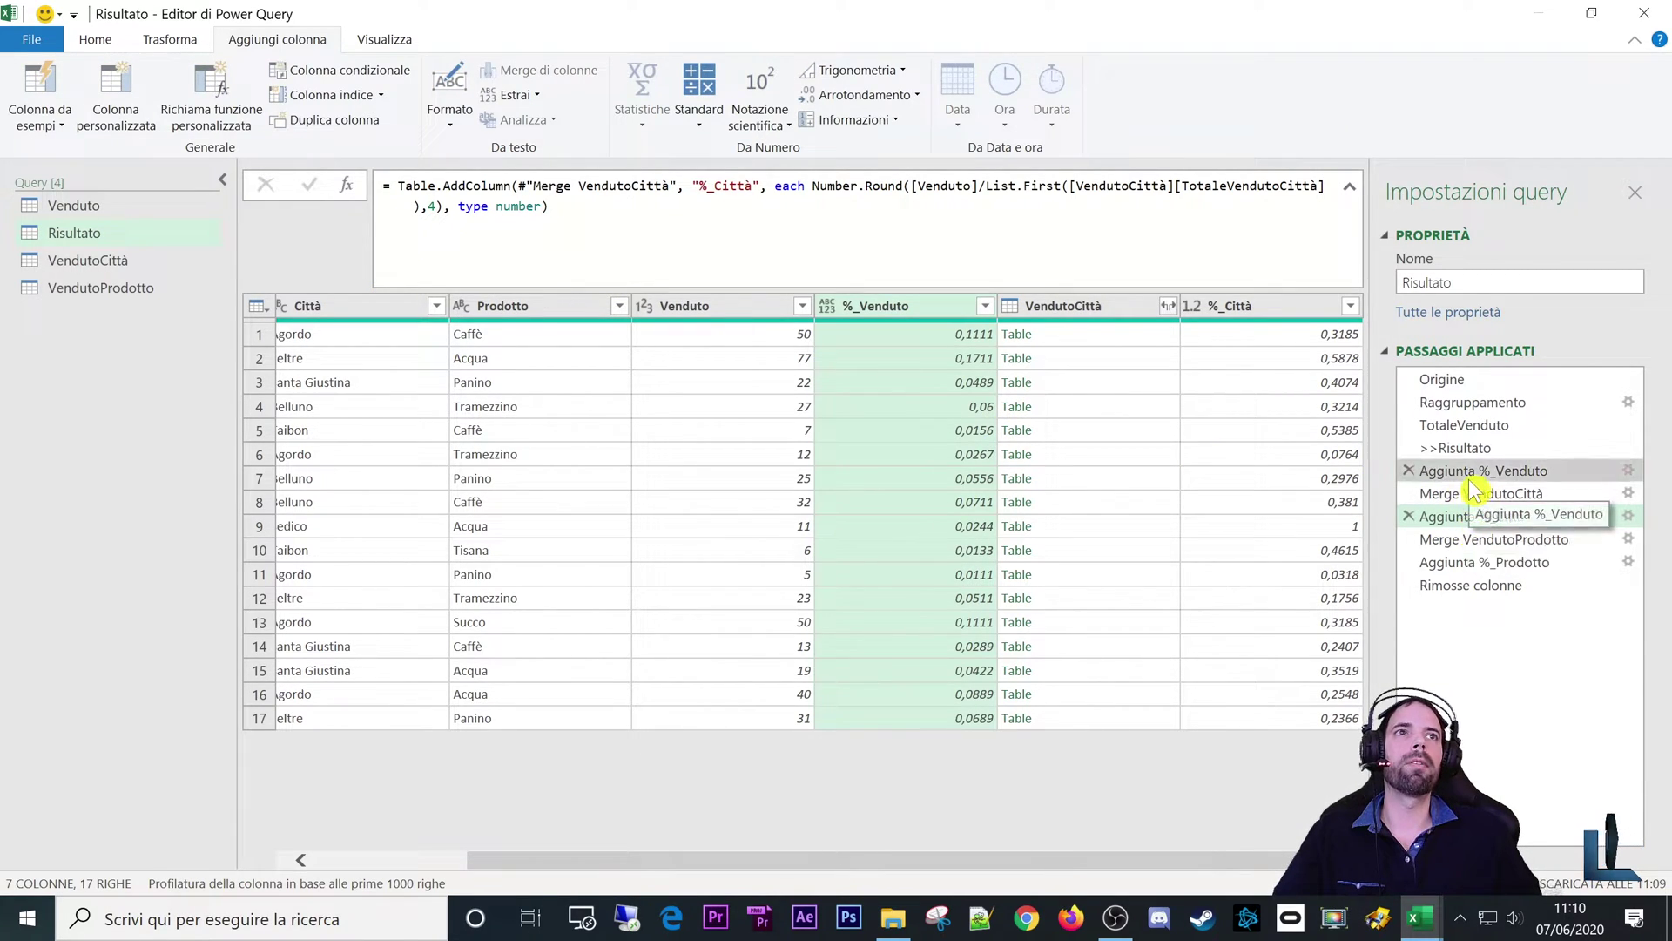
left_click(540, 207)
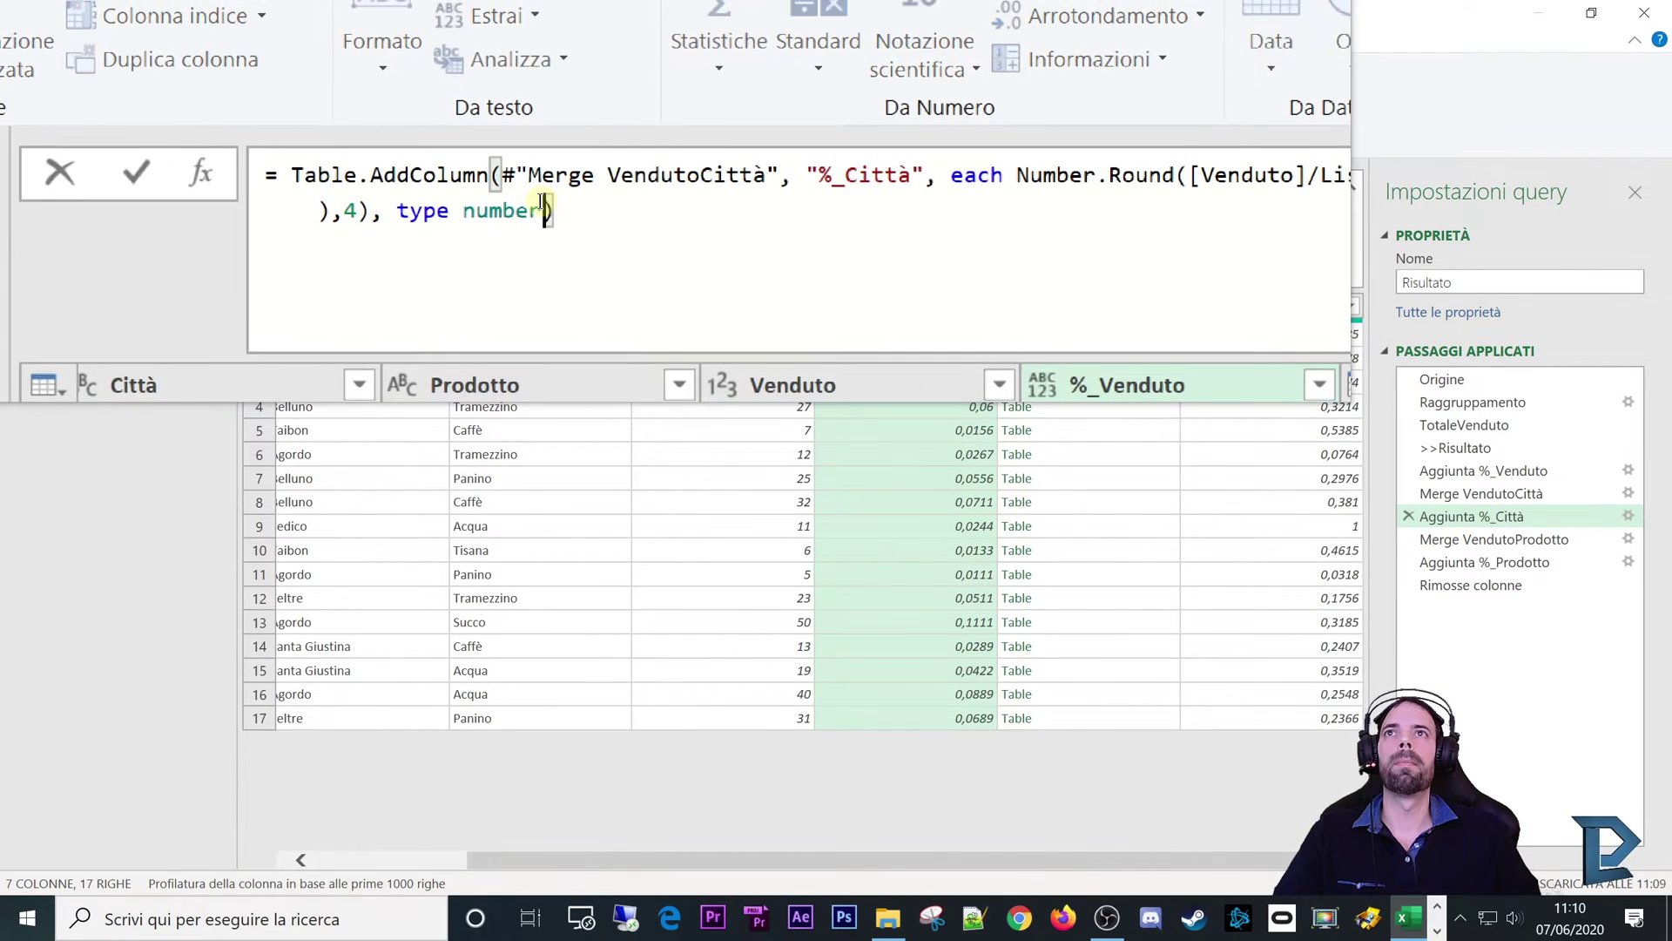
left_click_drag(543, 210, 376, 212)
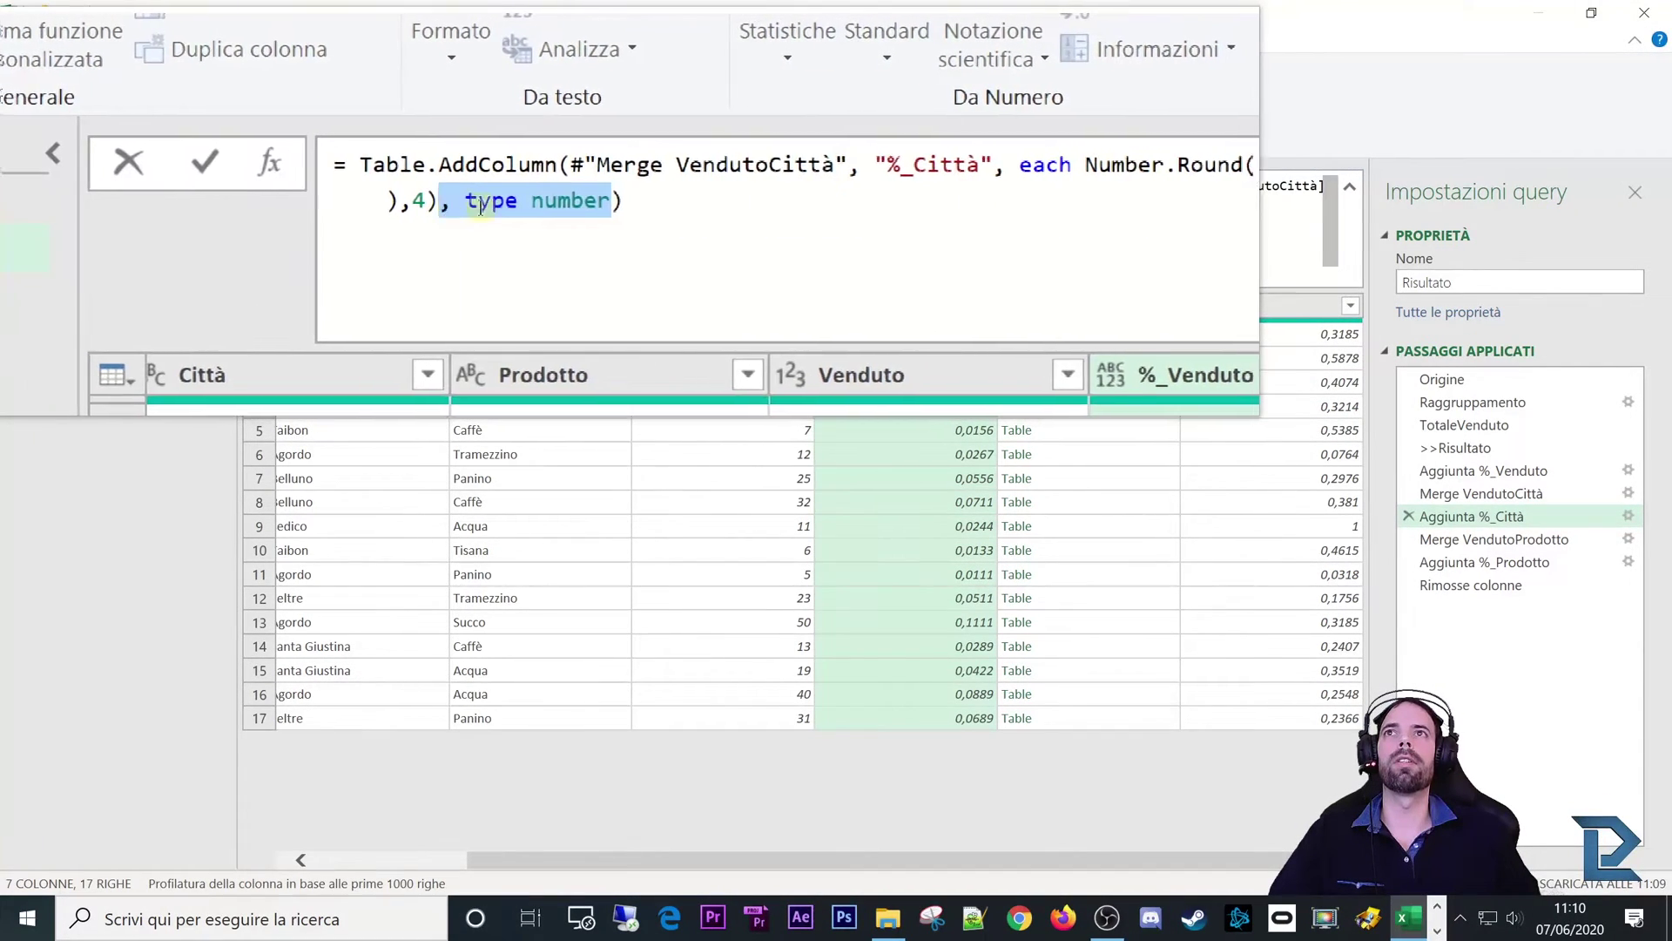
key("BackSpace")
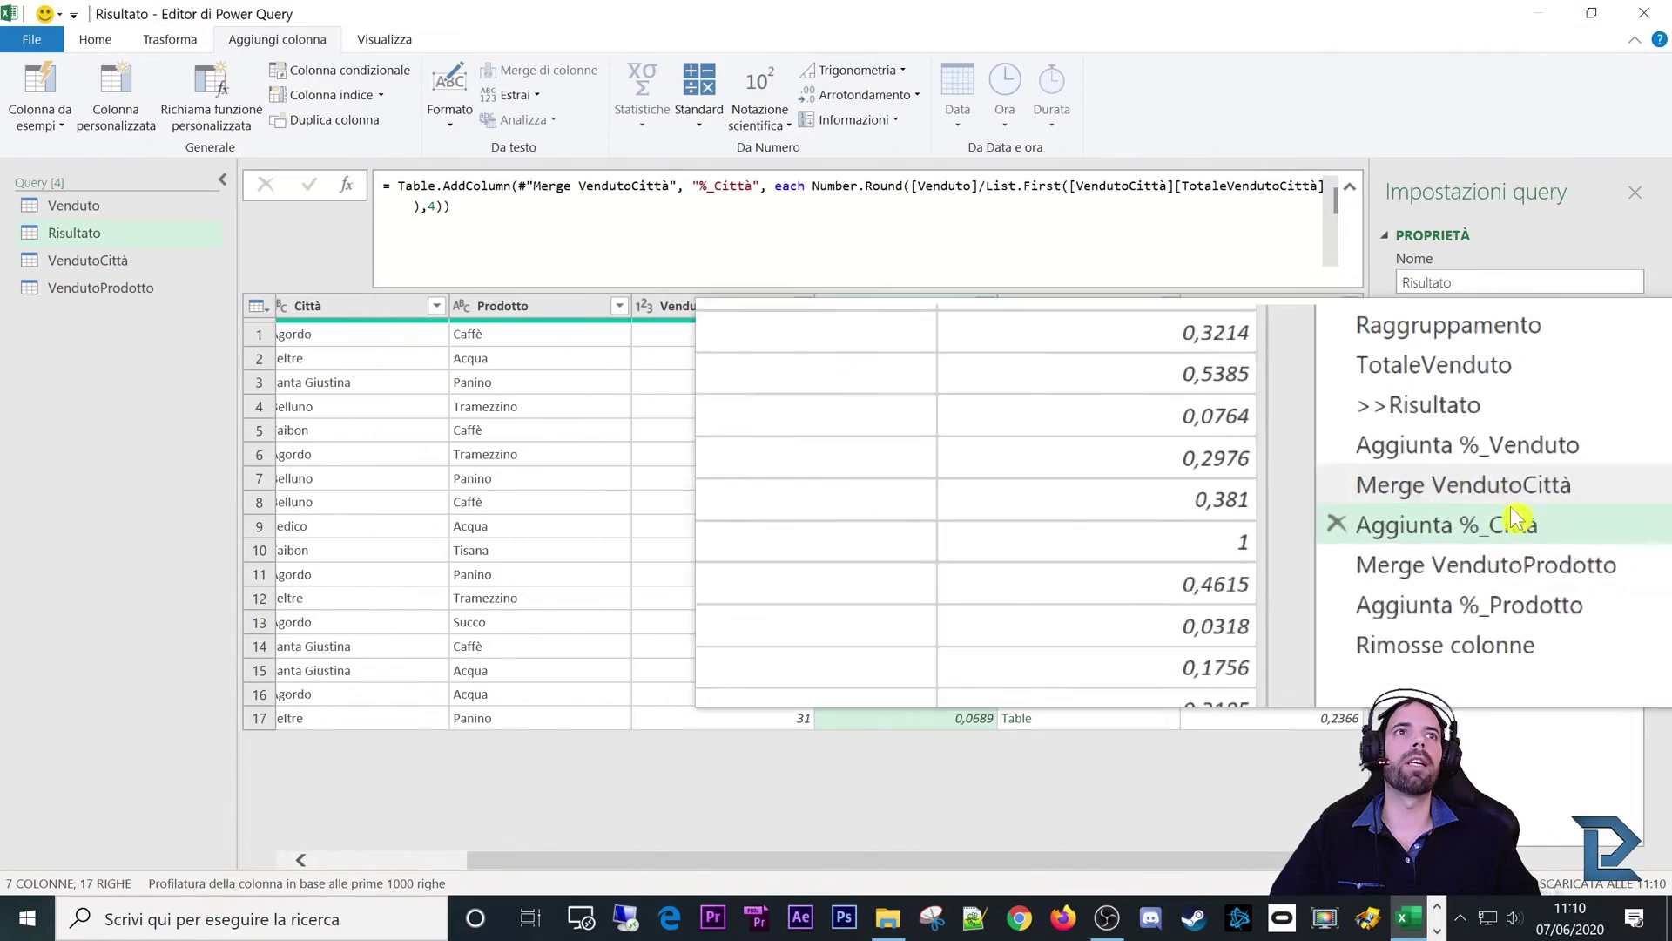
left_click(1600, 519)
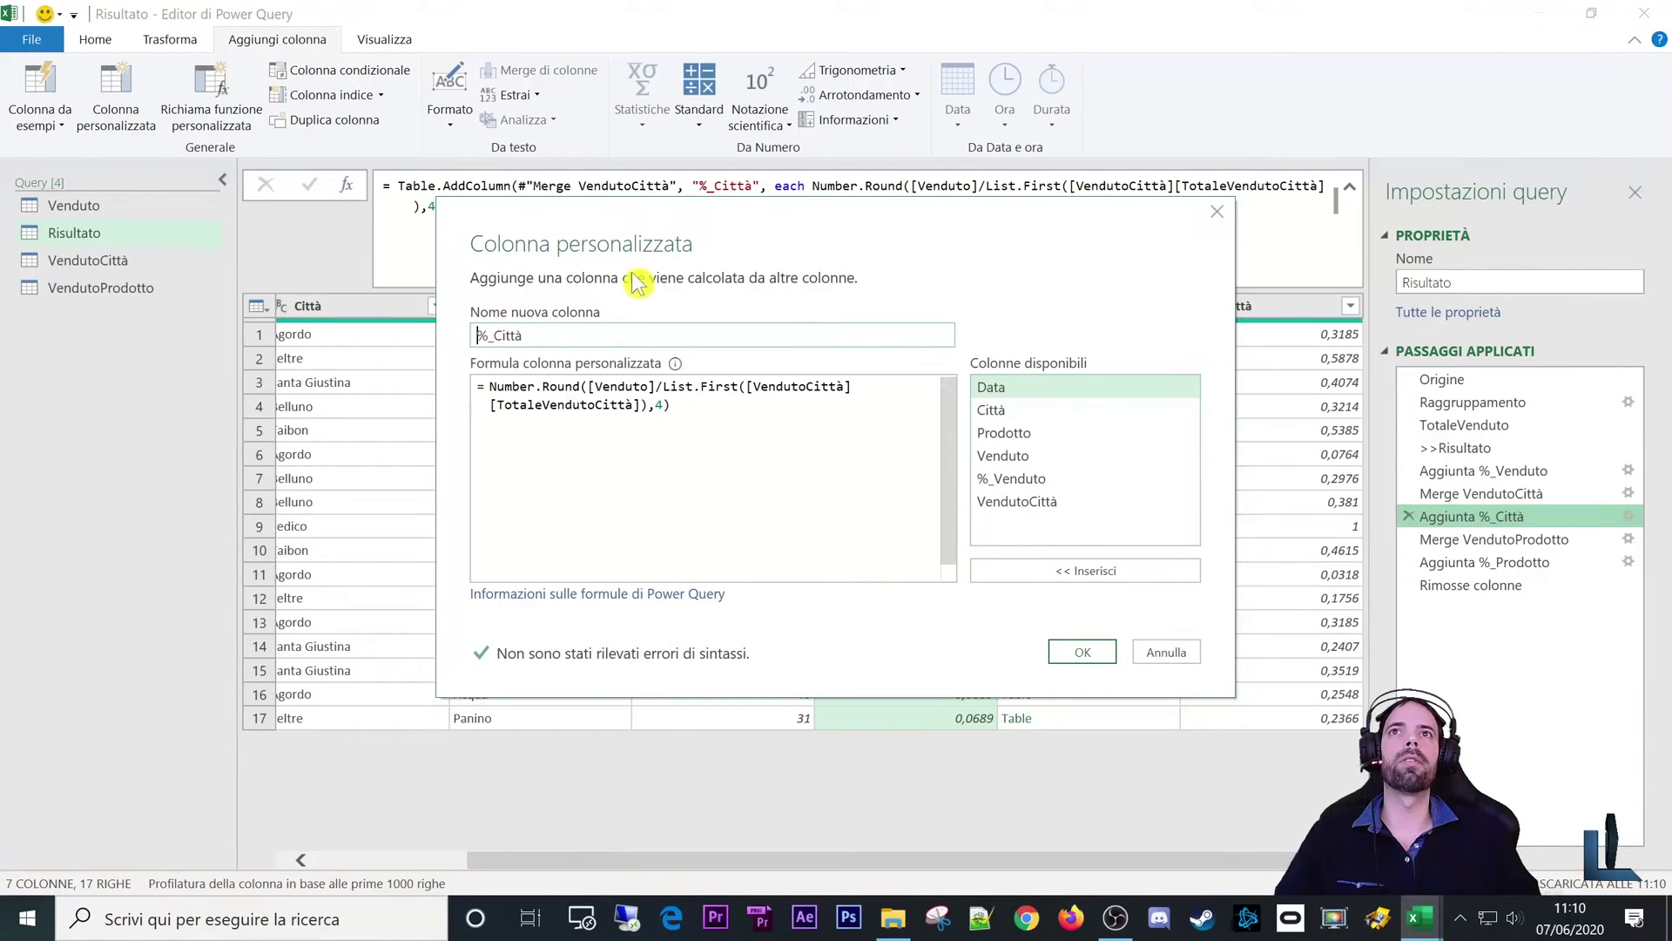
left_click_drag(735, 429, 483, 386)
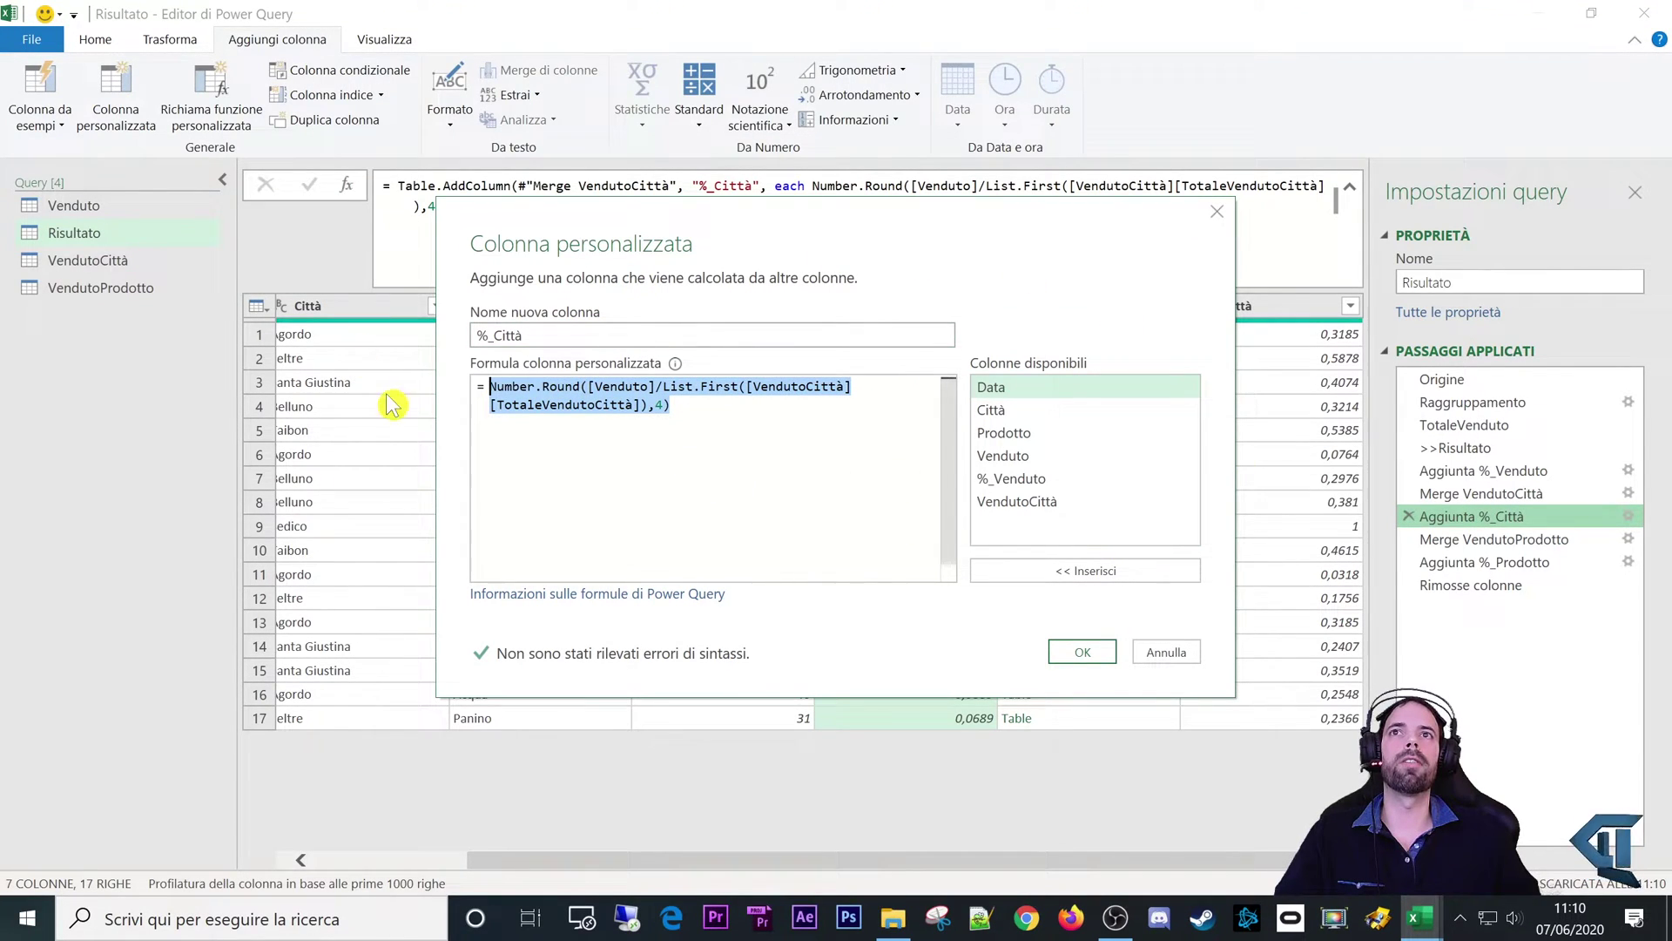
left_click(1154, 661)
Step: Append ', type number' before the final parenthesis of the %_Città formula and commit
left_click(447, 213)
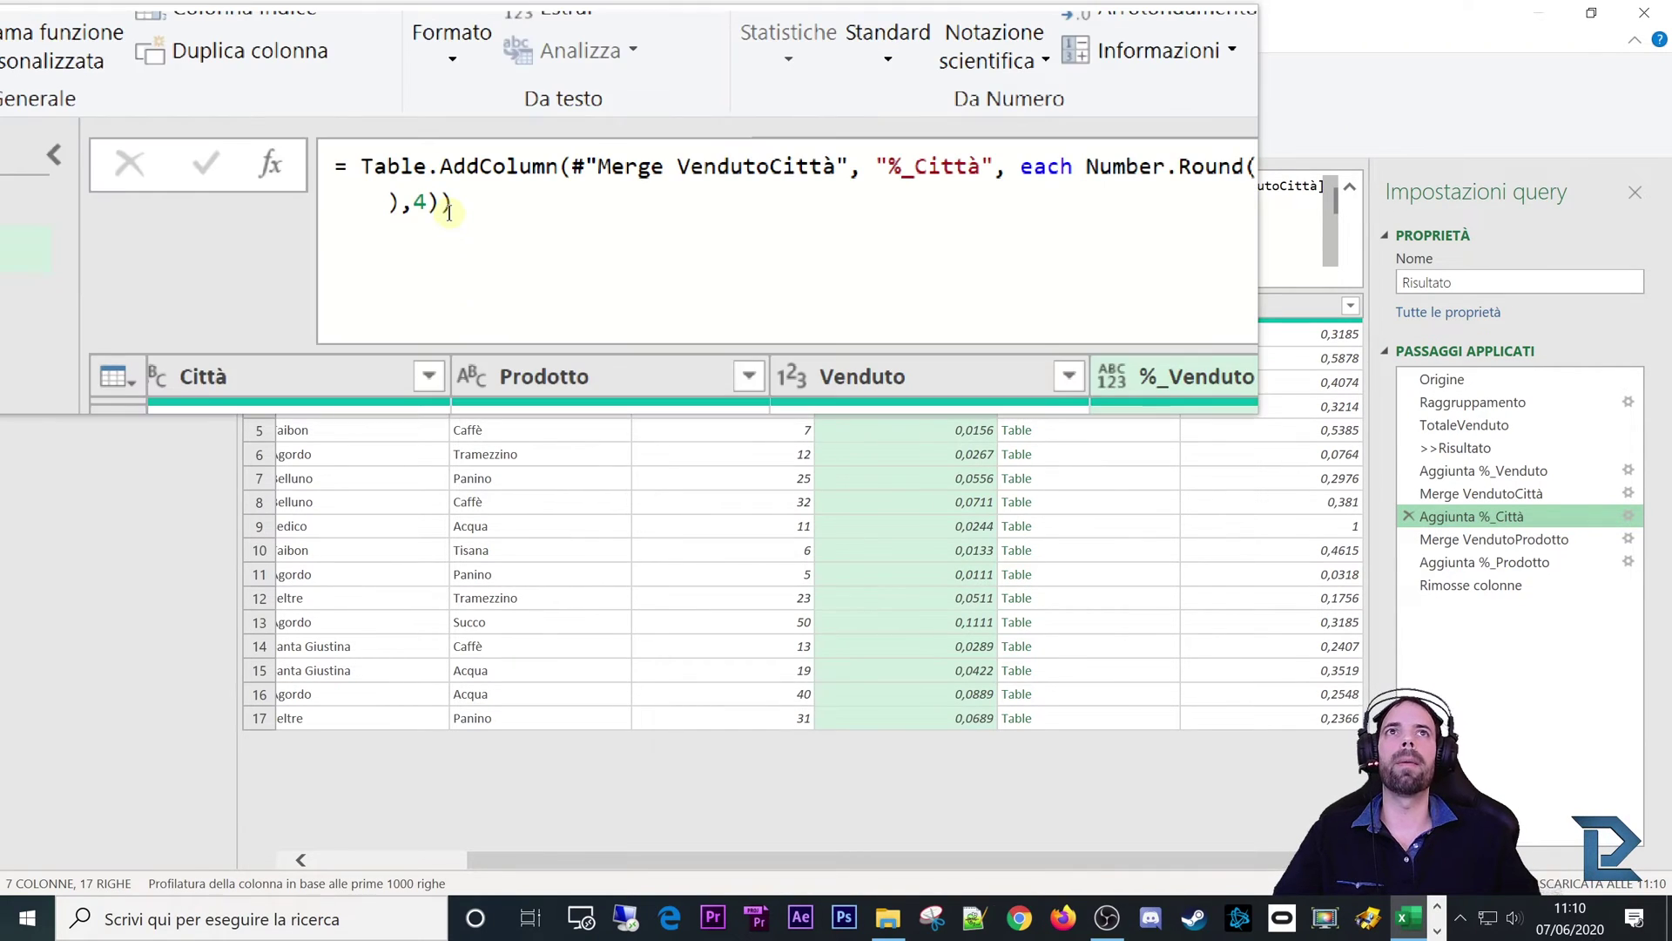
left_click(442, 206)
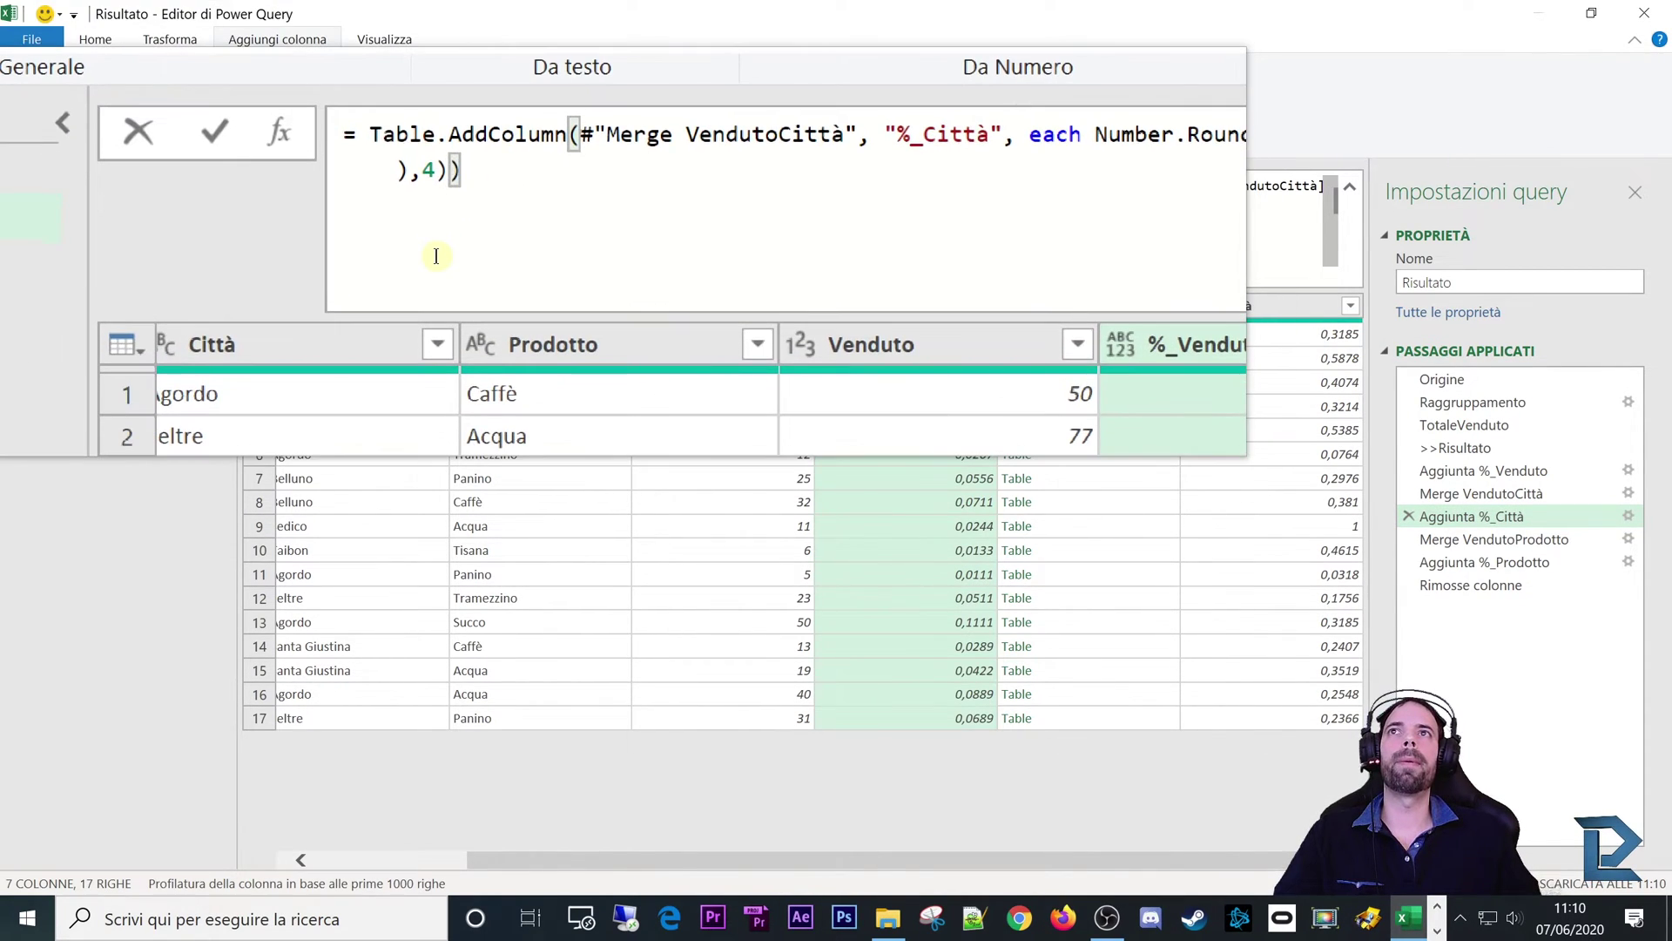
type(", type number")
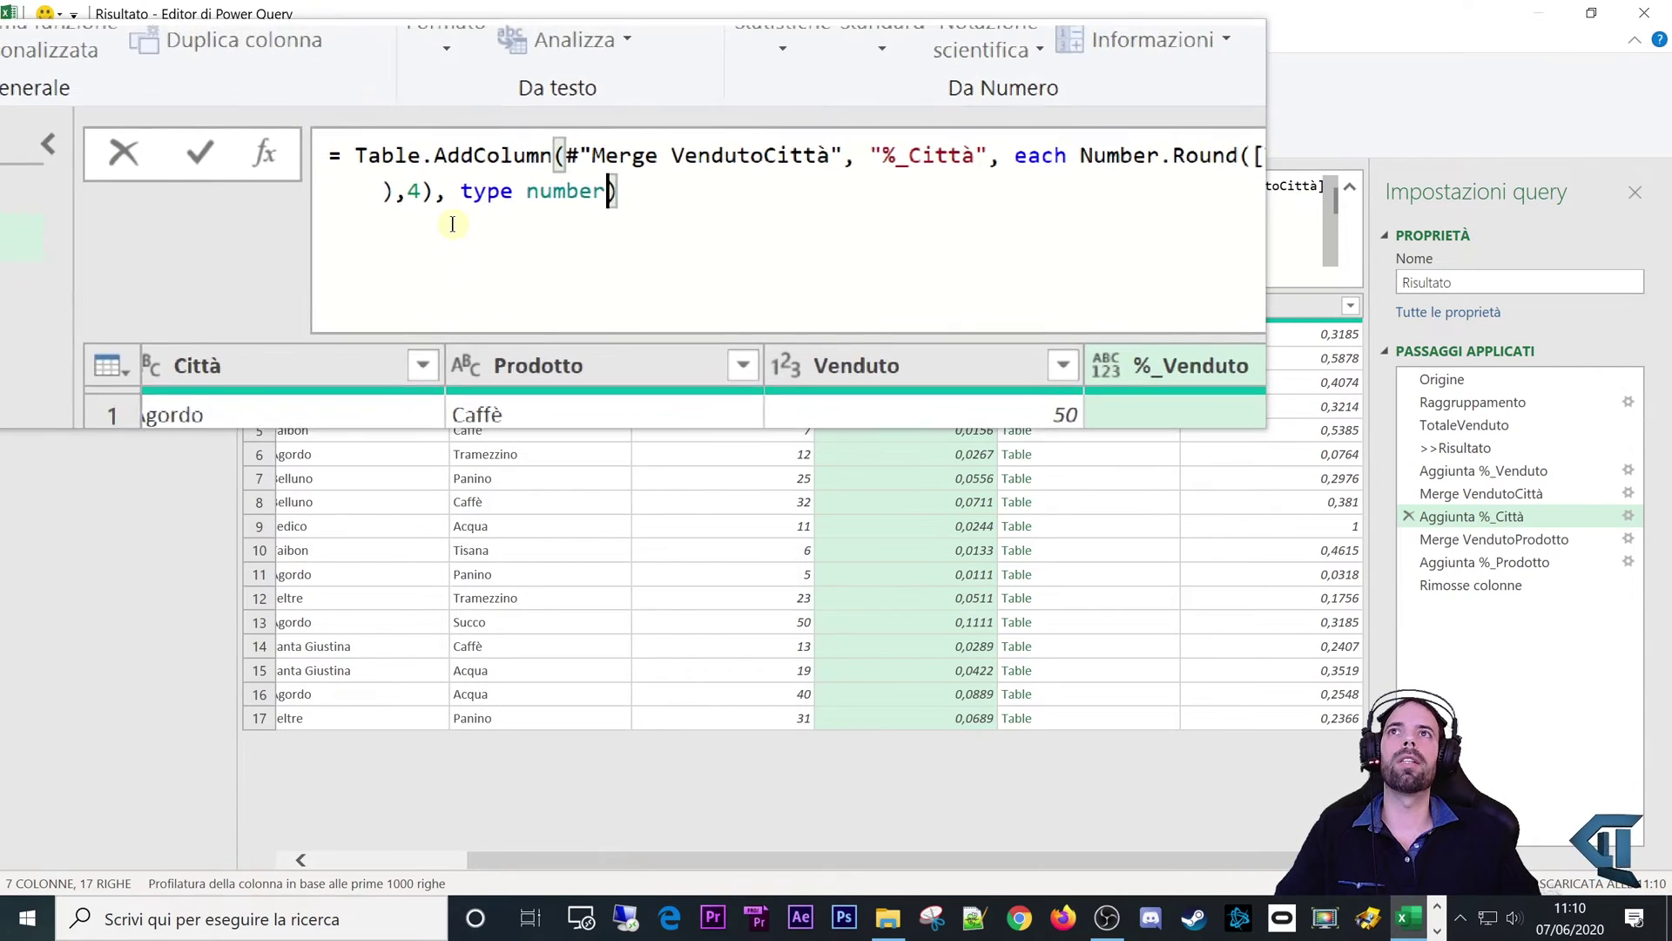
left_click_drag(434, 207, 544, 206)
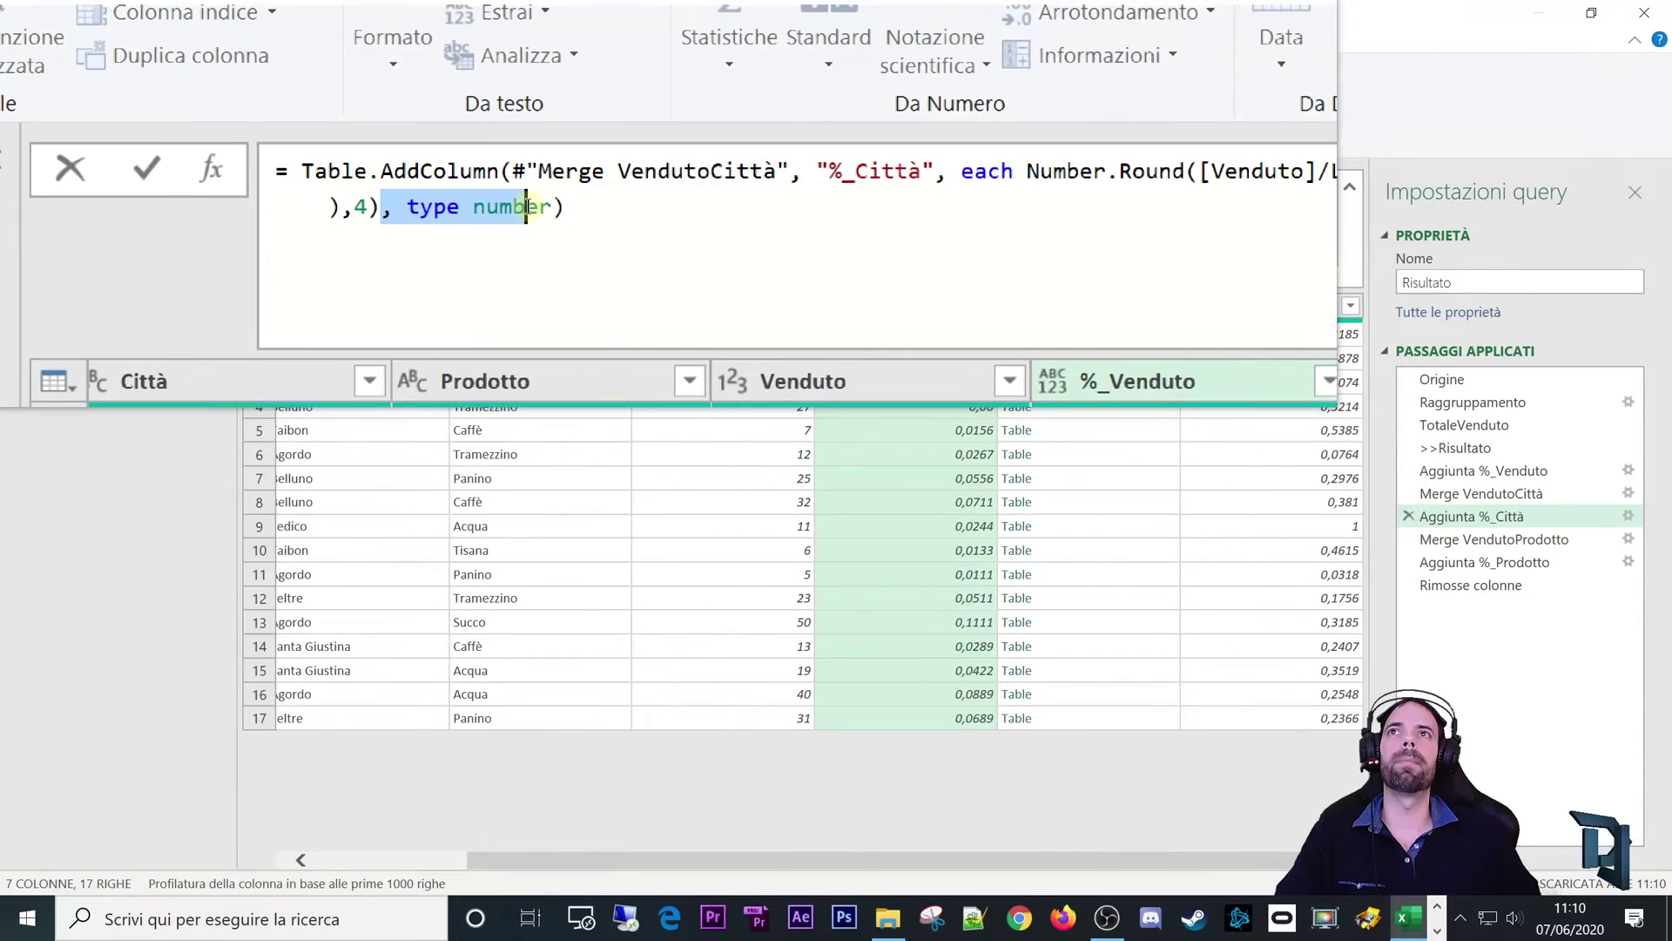
left_click(449, 209)
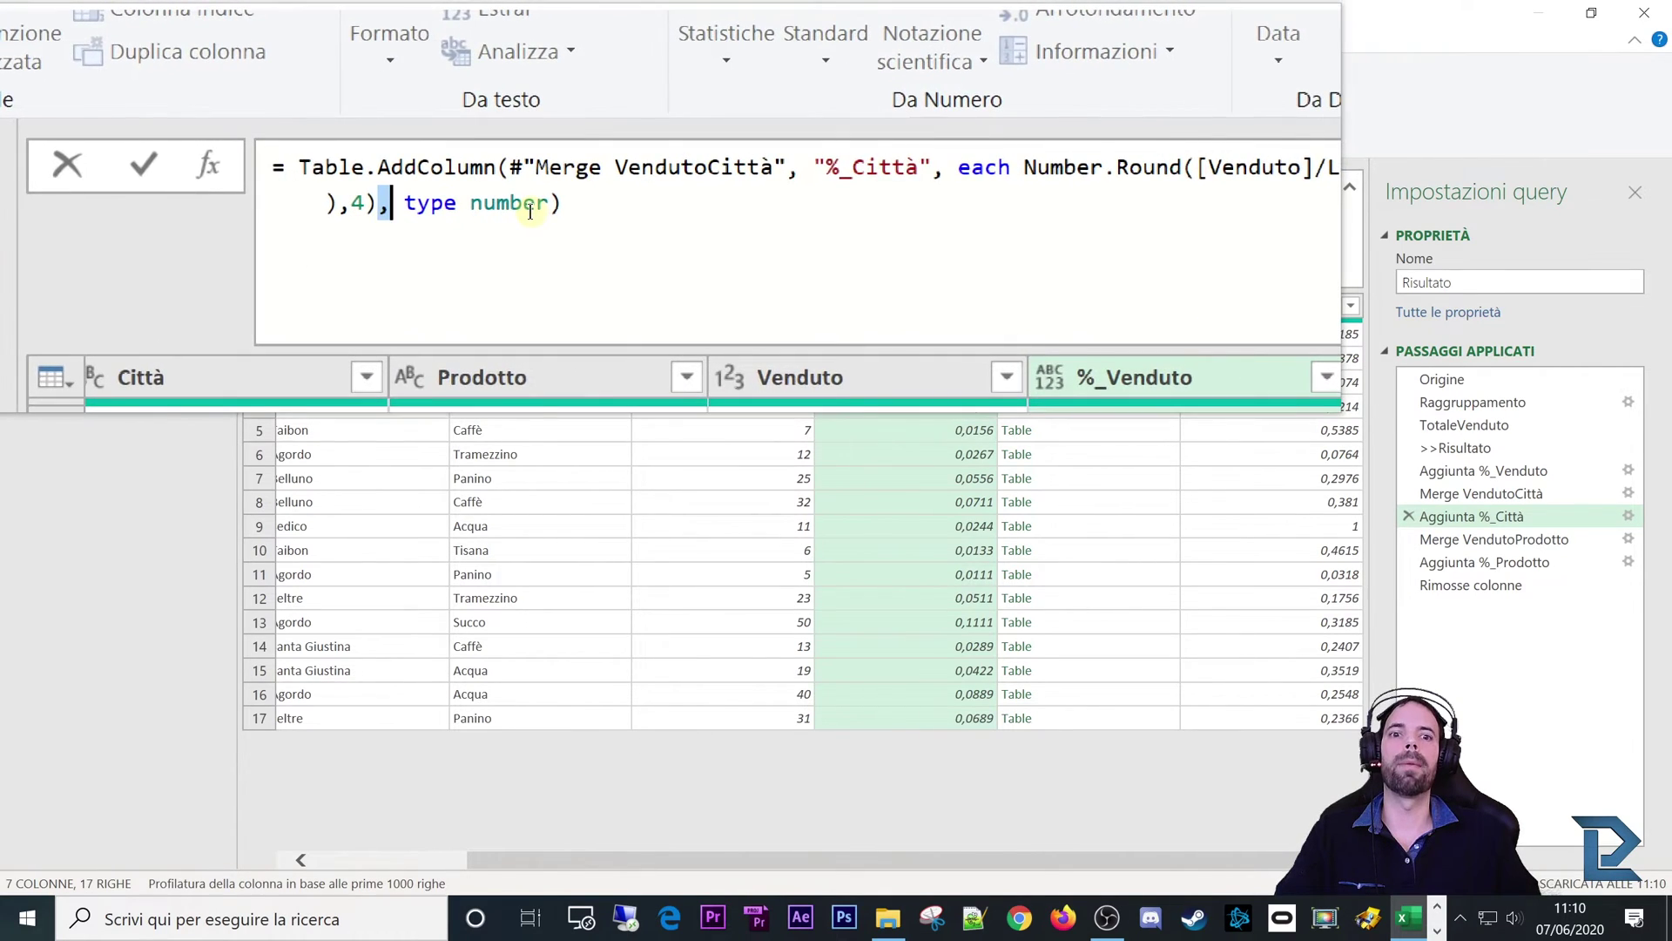
left_click(310, 185)
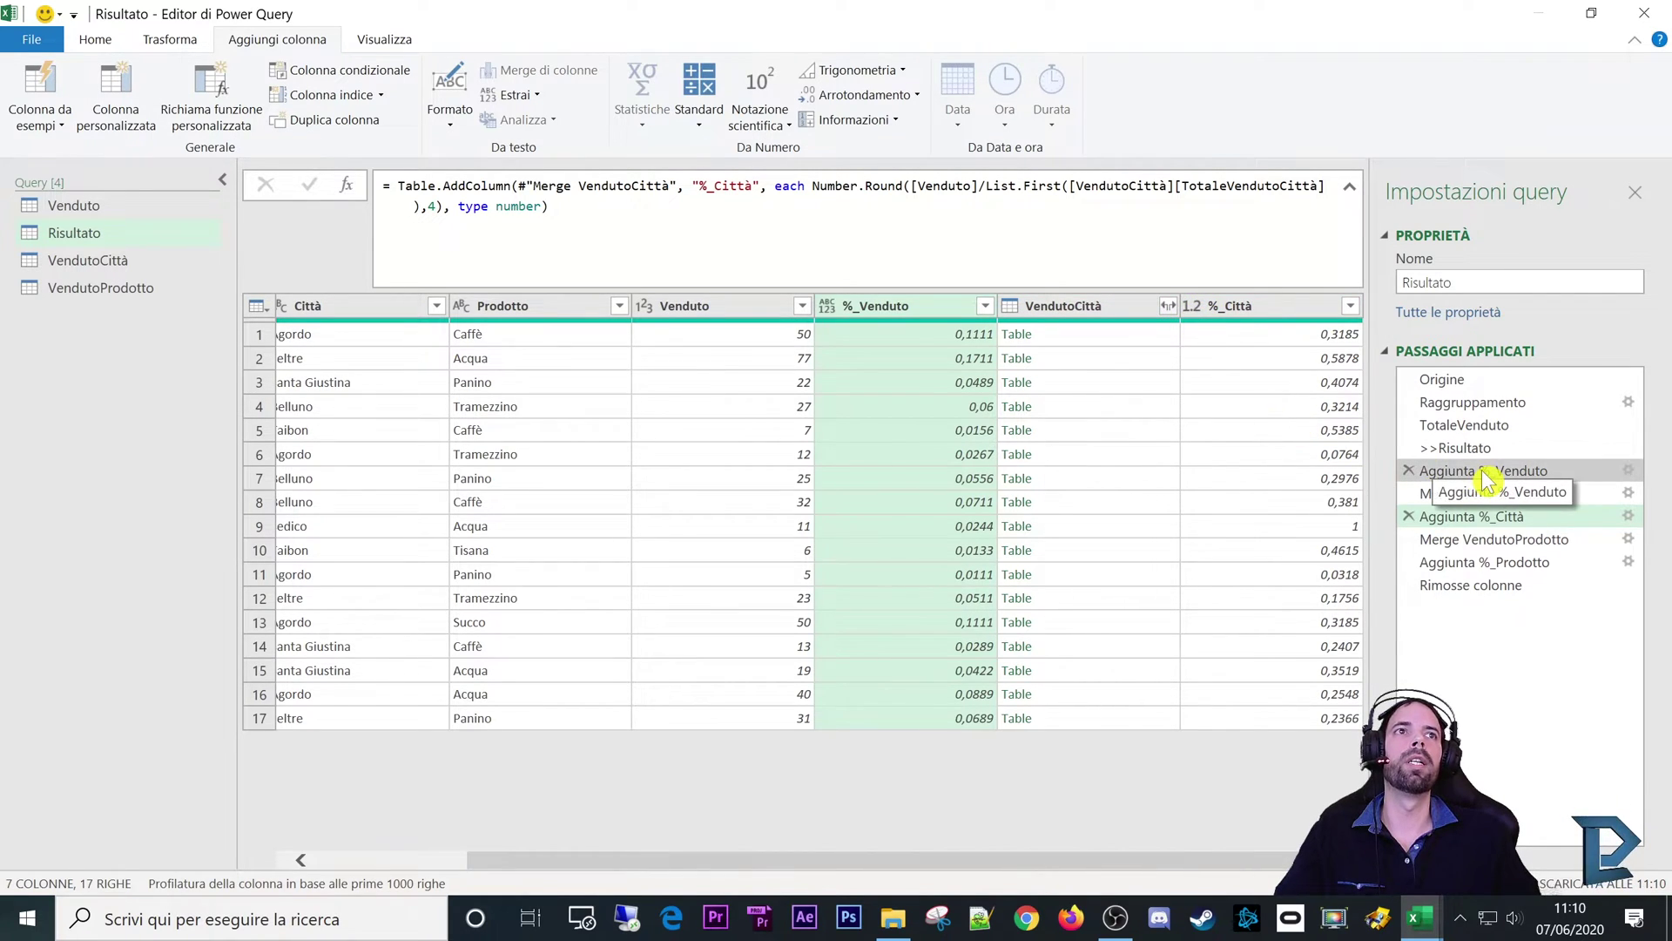
Step: Commit the Aggiunta %_Venduto formula with ', type number', then reselect Aggiunta %_Città
left_click(1472, 471)
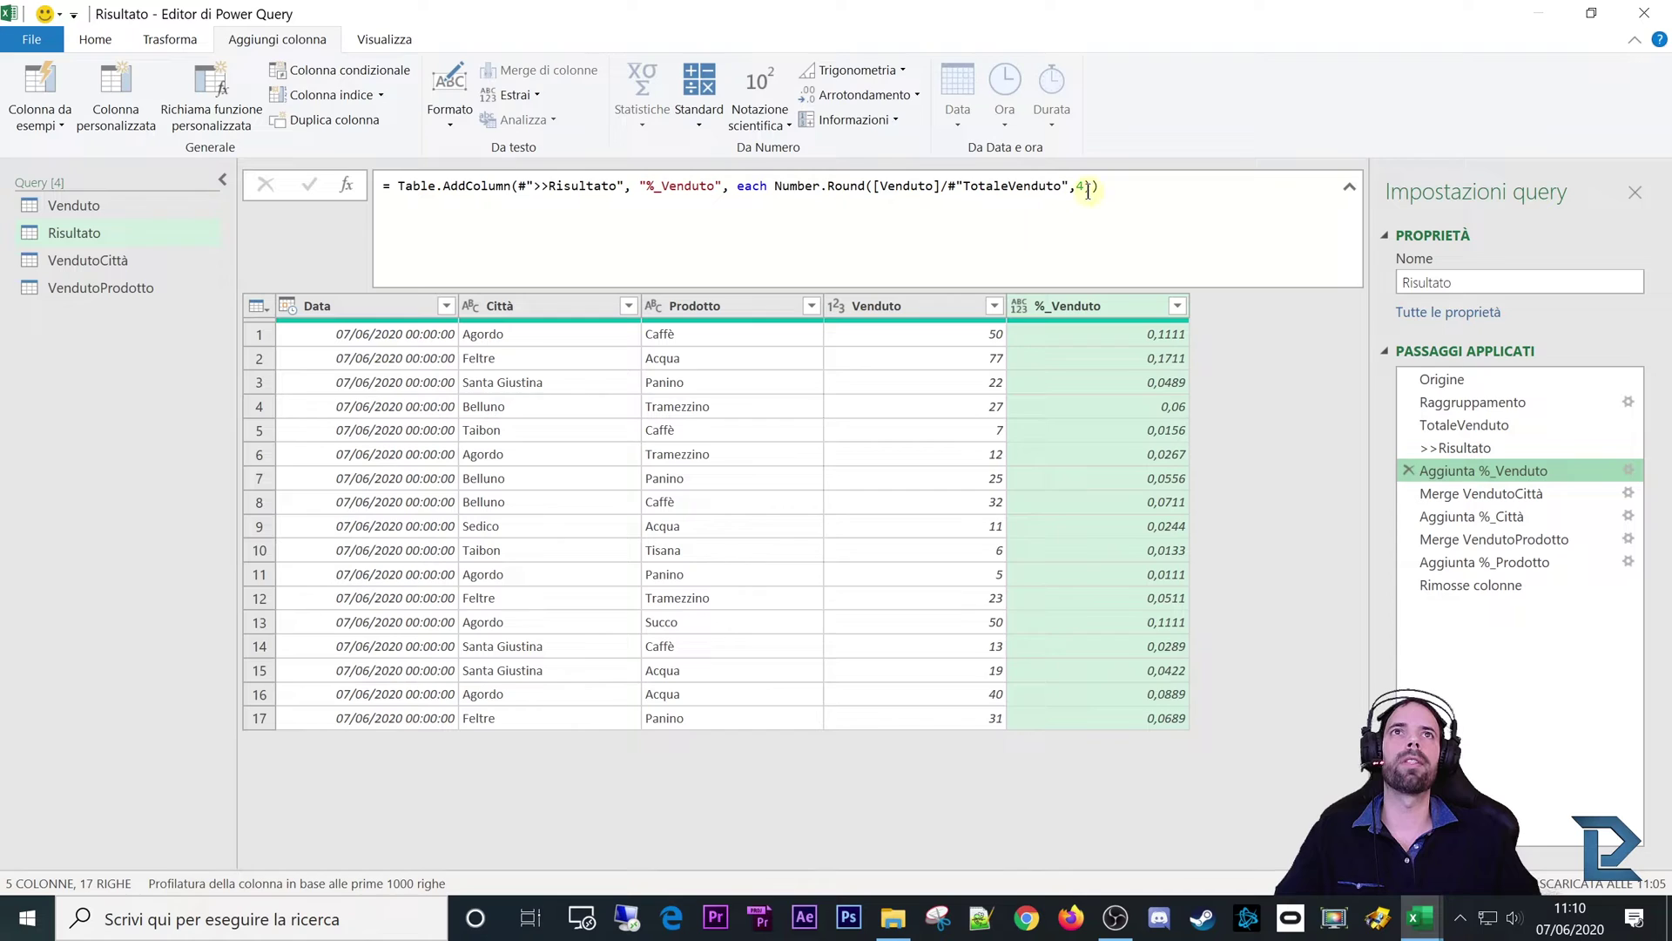
left_click(1136, 192)
type(", type number")
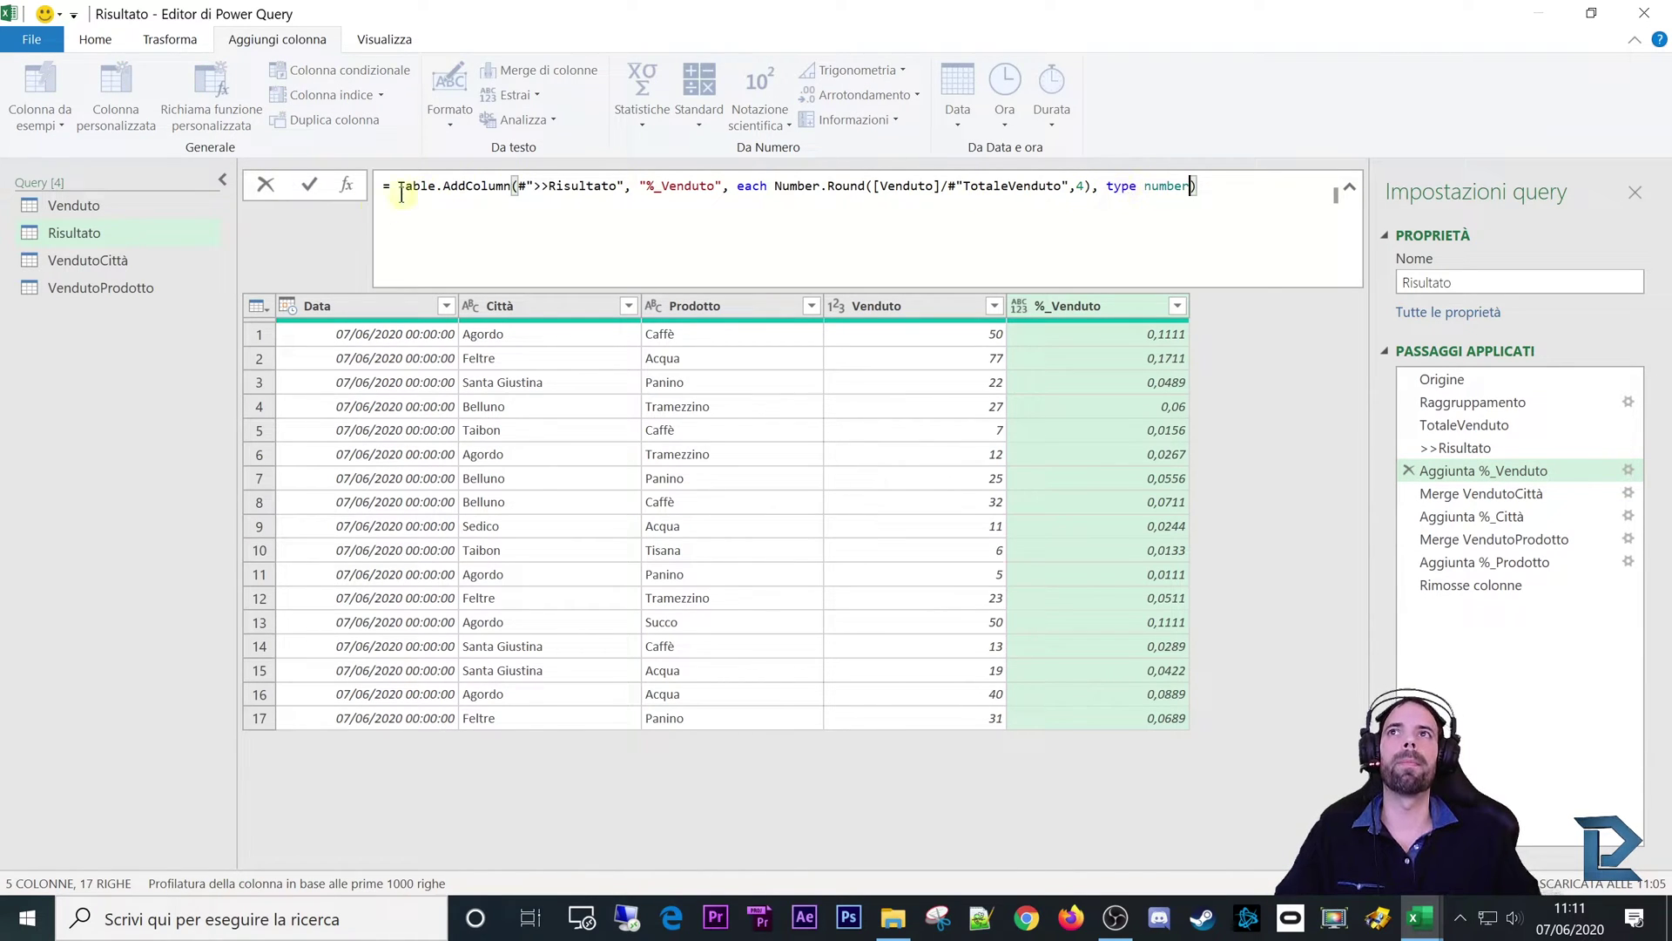
left_click(310, 186)
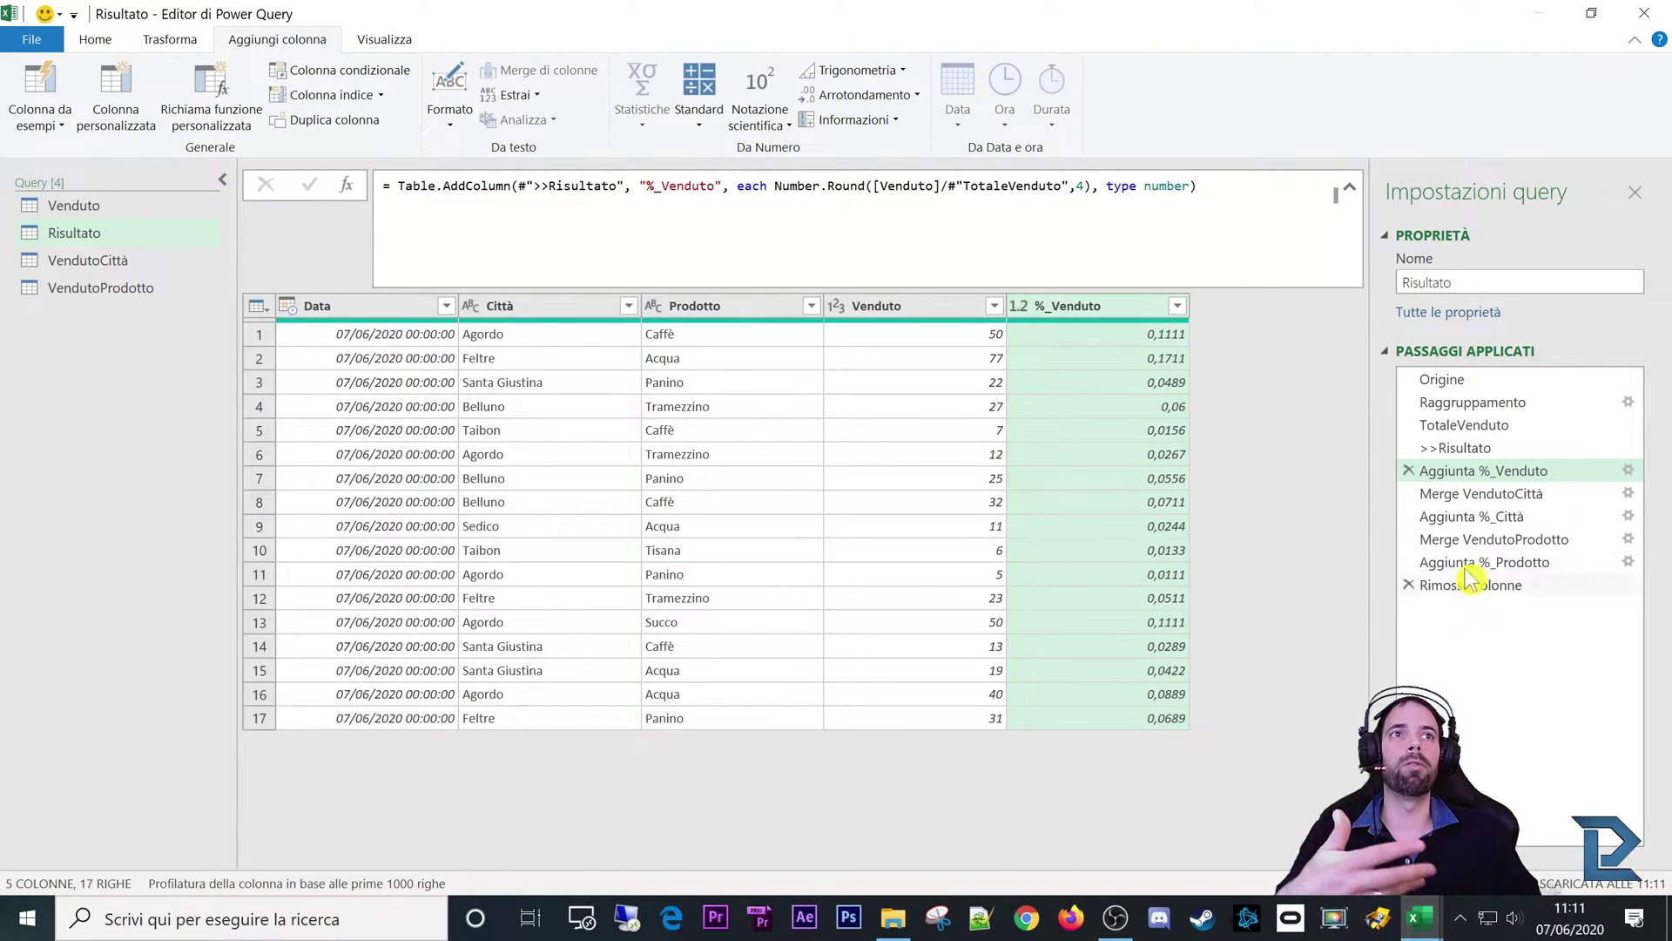
left_click(1472, 517)
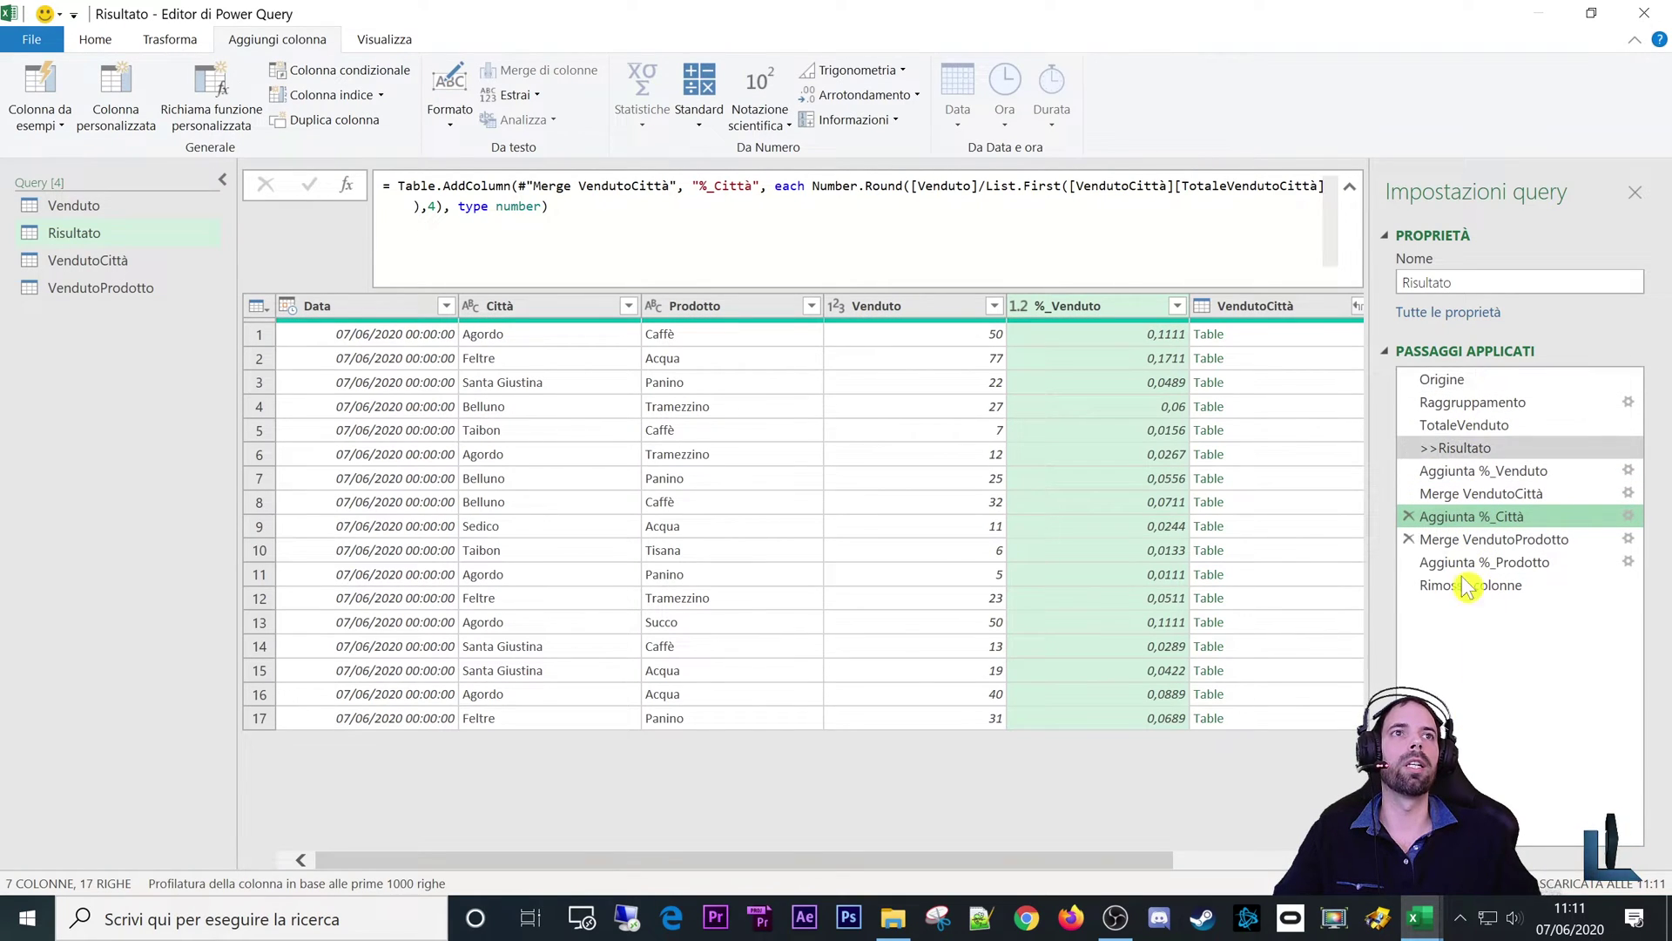
left_click(1468, 542)
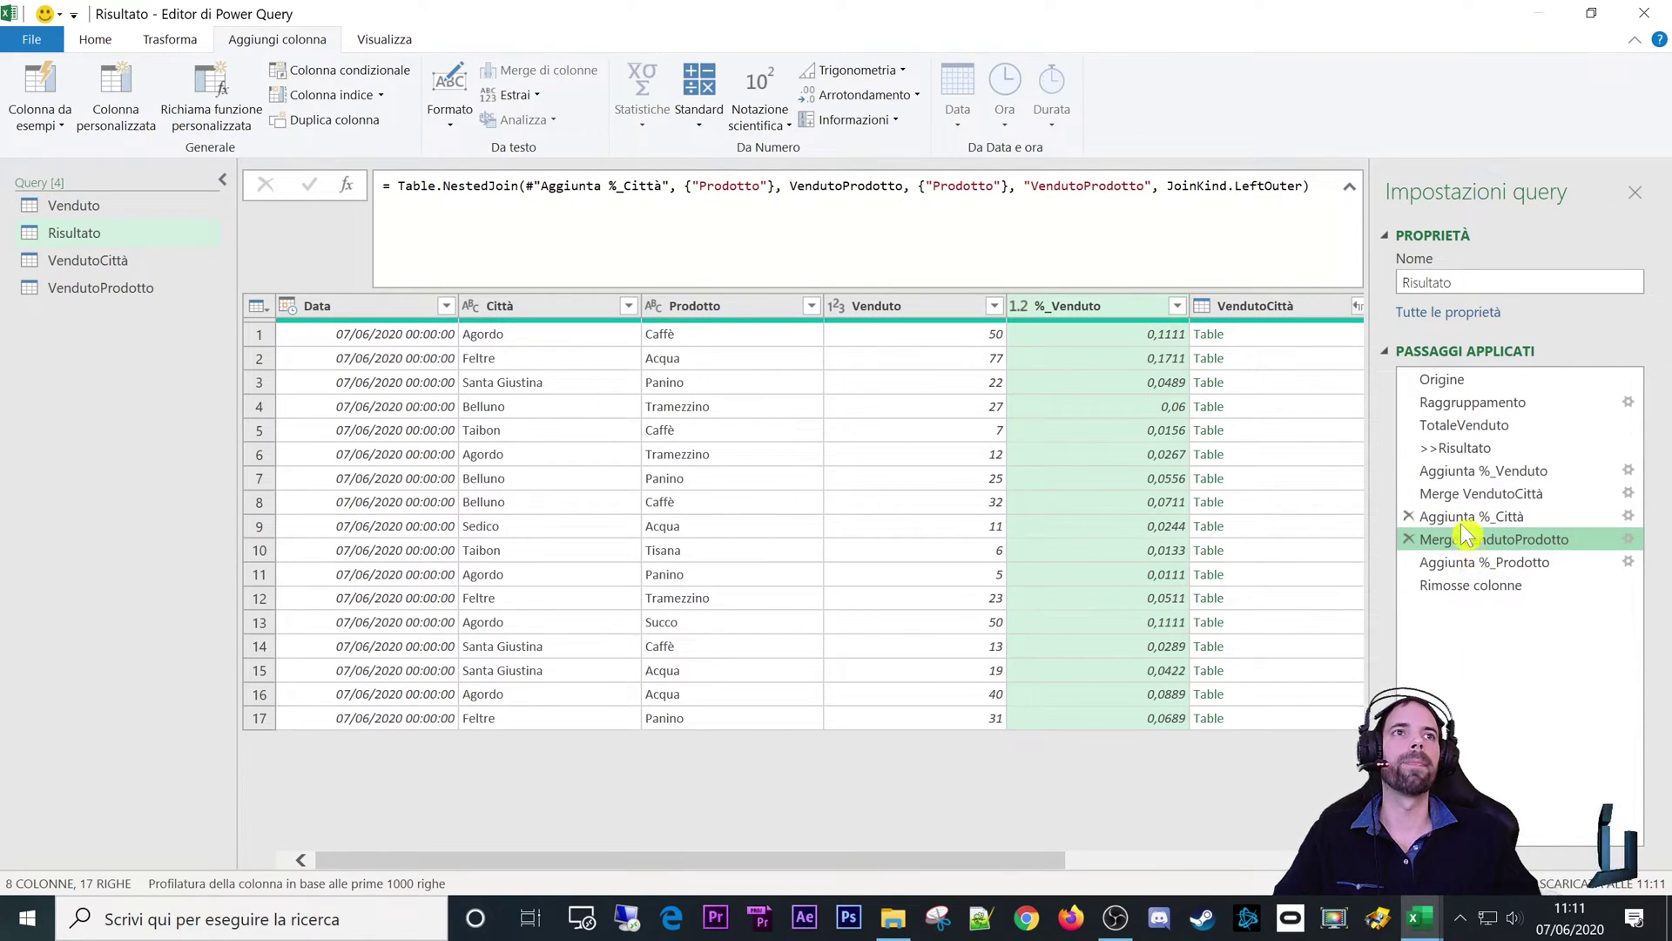
left_click(1472, 518)
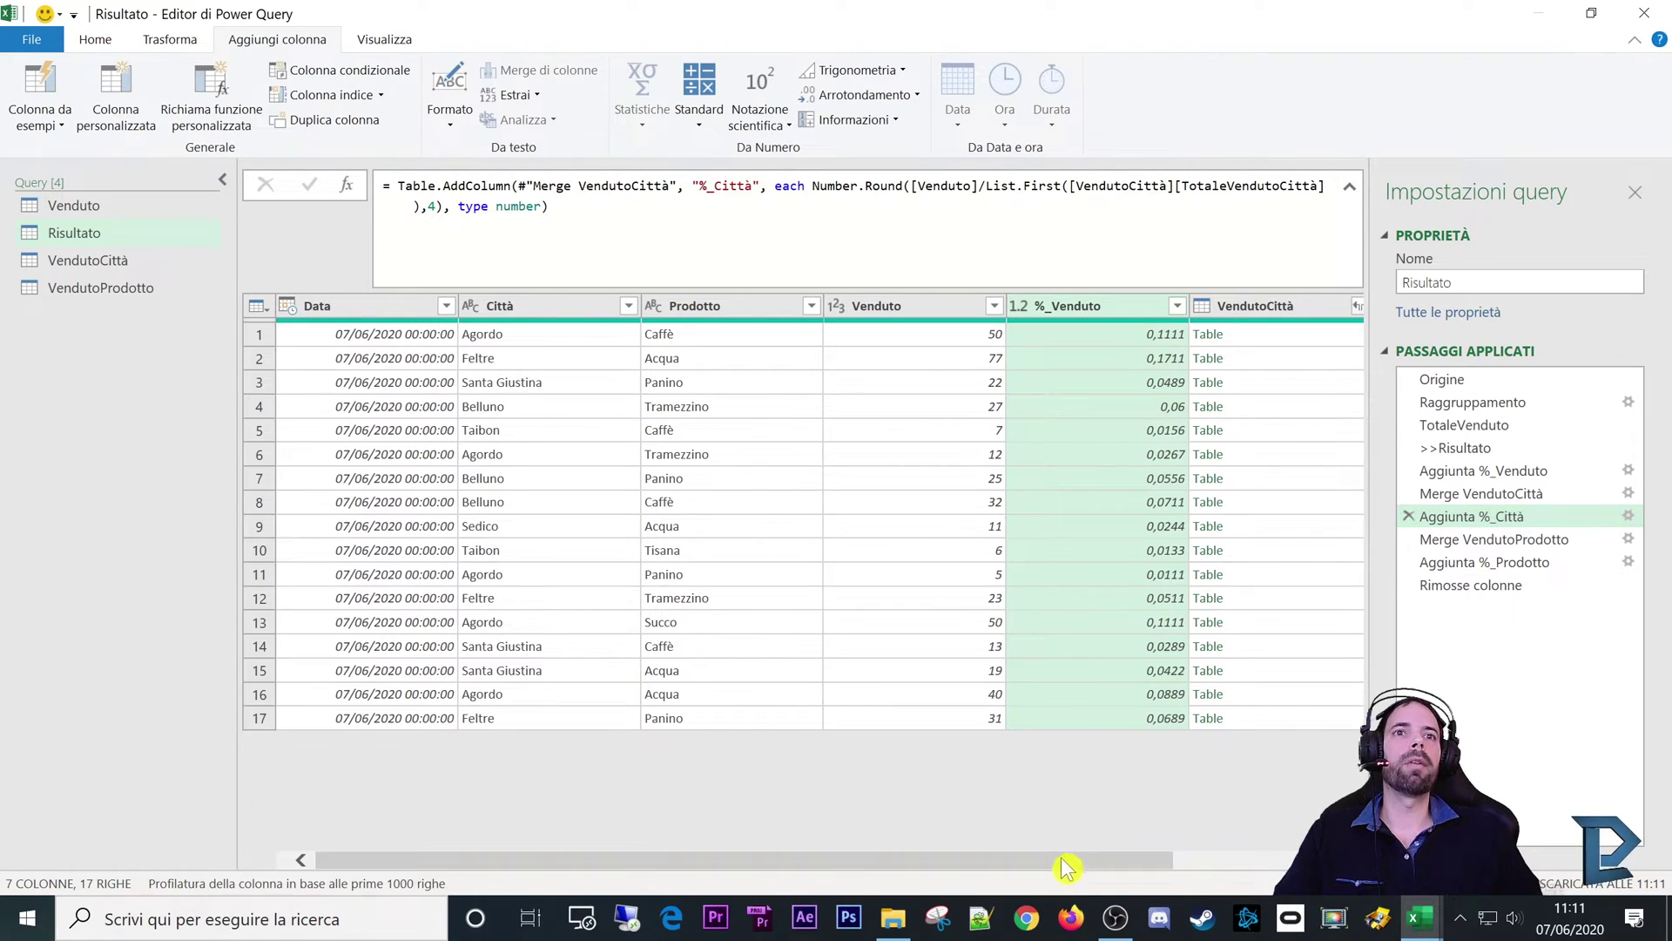
left_click_drag(1069, 865, 1222, 867)
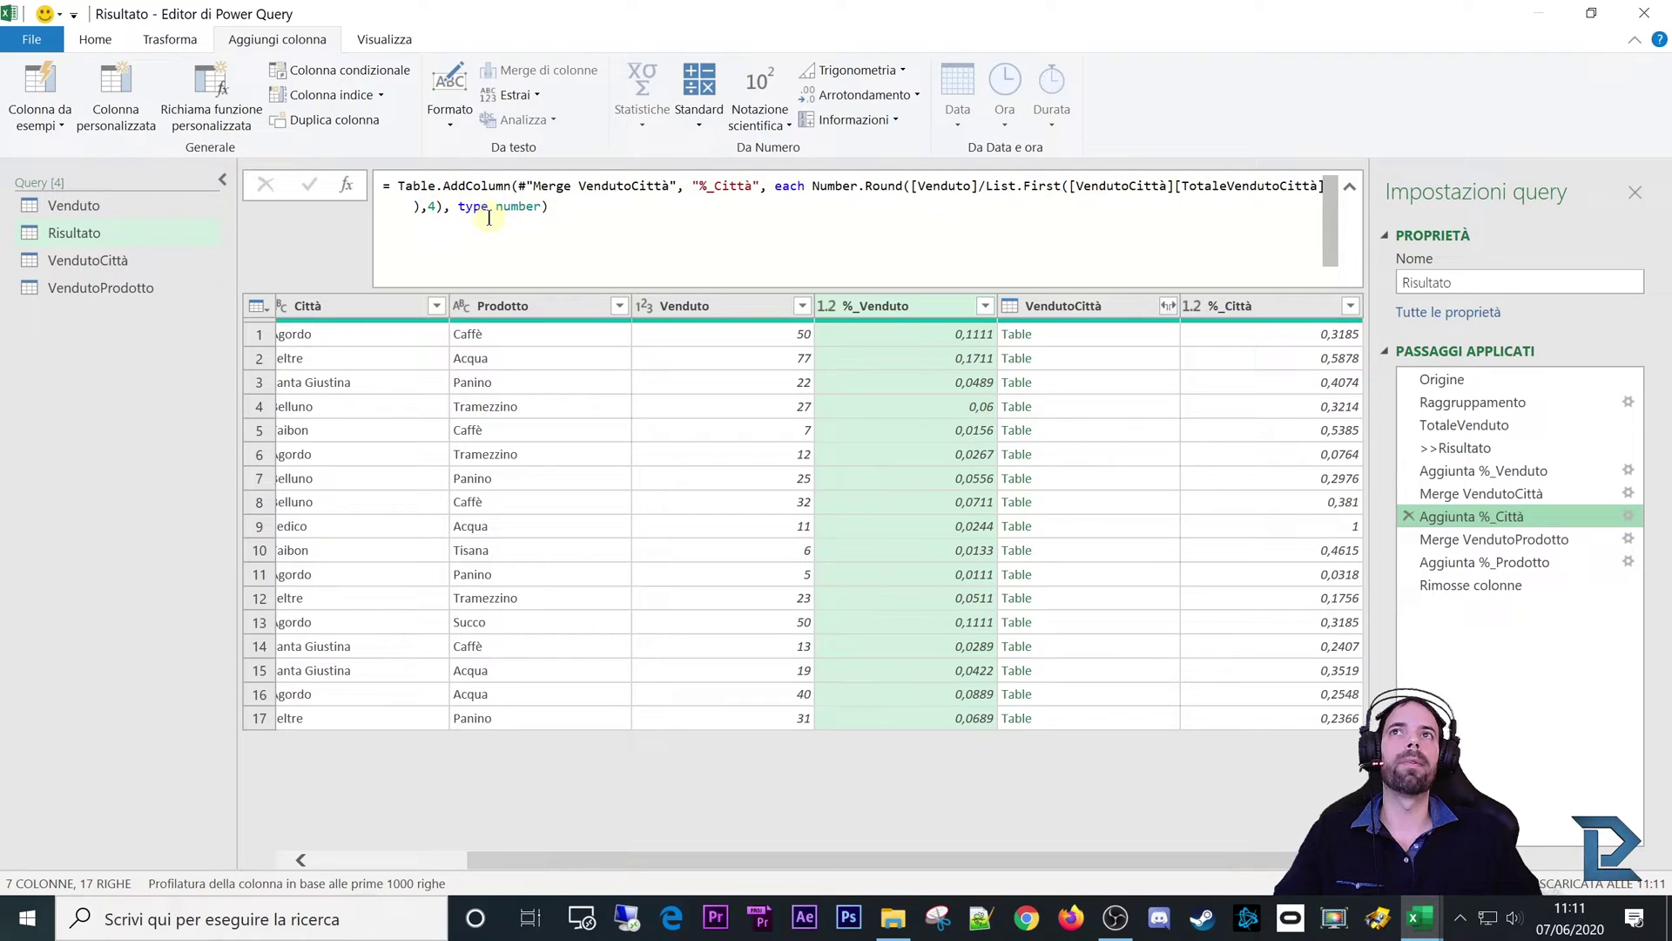
Step: Review the %_Città custom column formula and close it with Annulla
left_click(1628, 515)
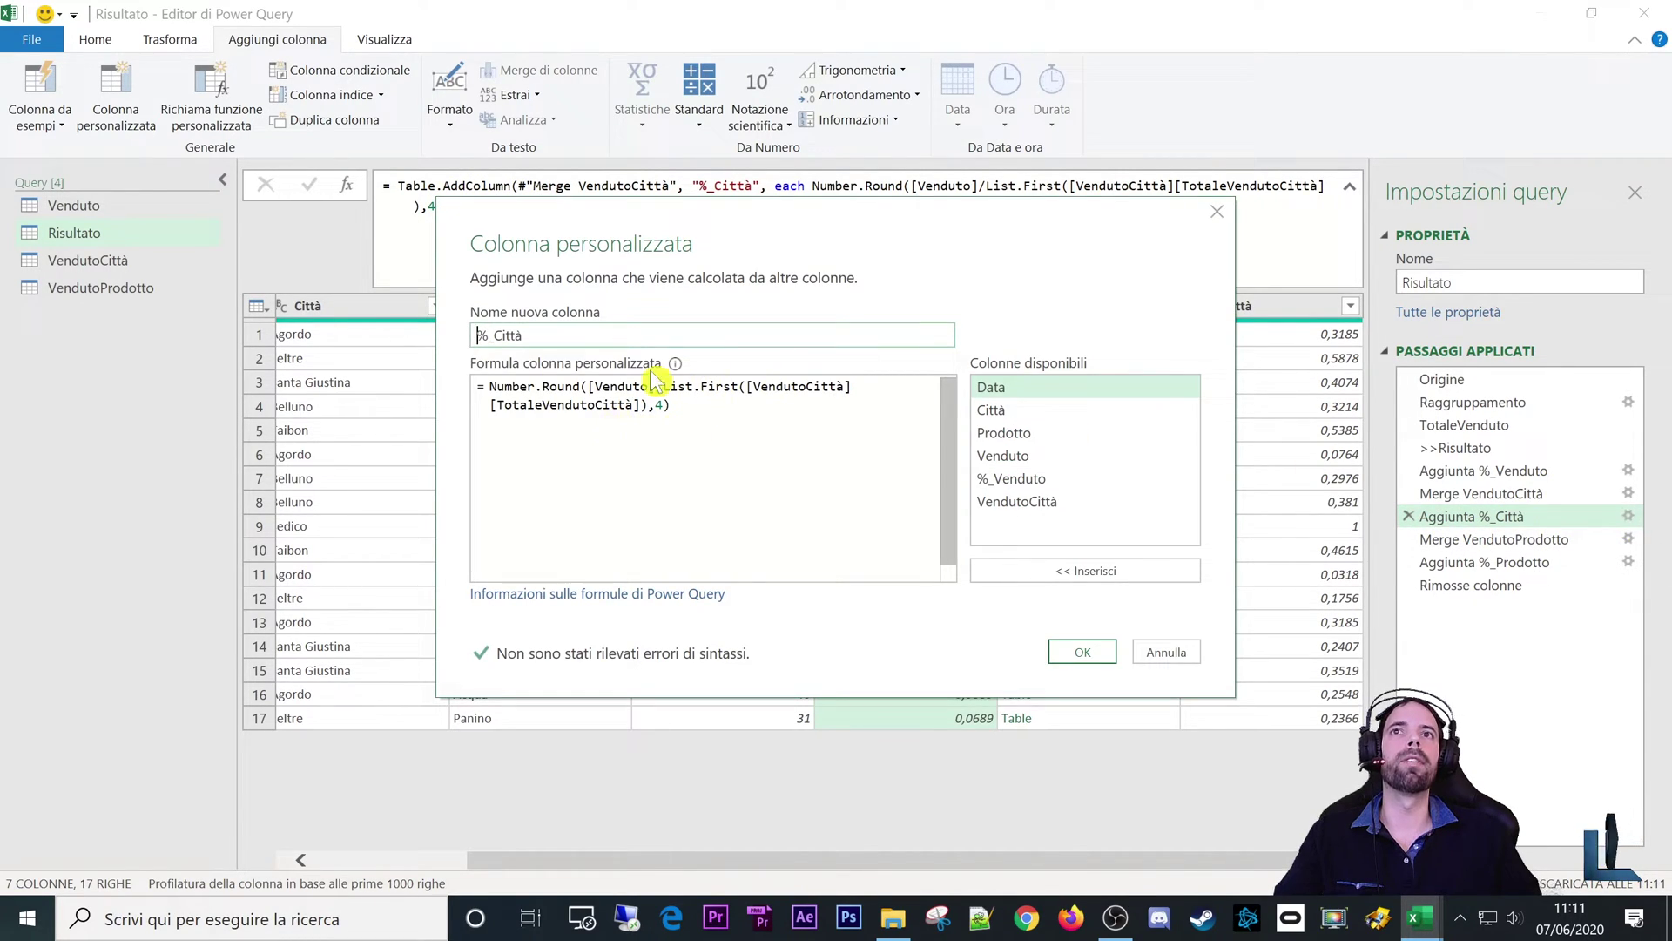
left_click(671, 404)
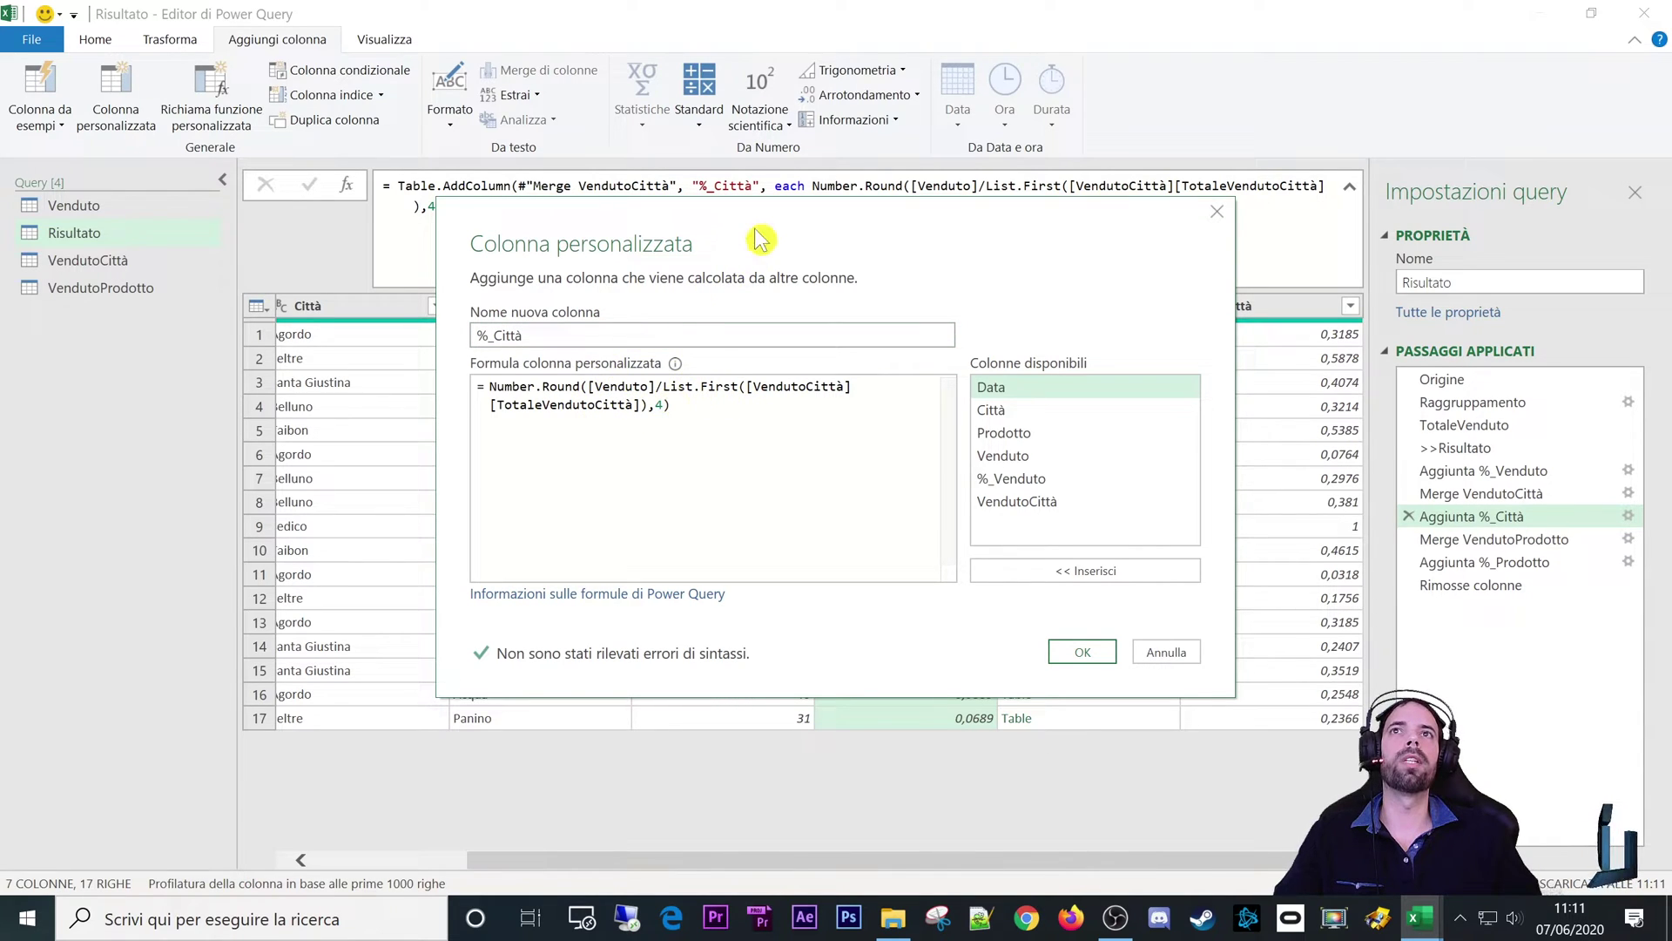
left_click_drag(762, 240, 550, 372)
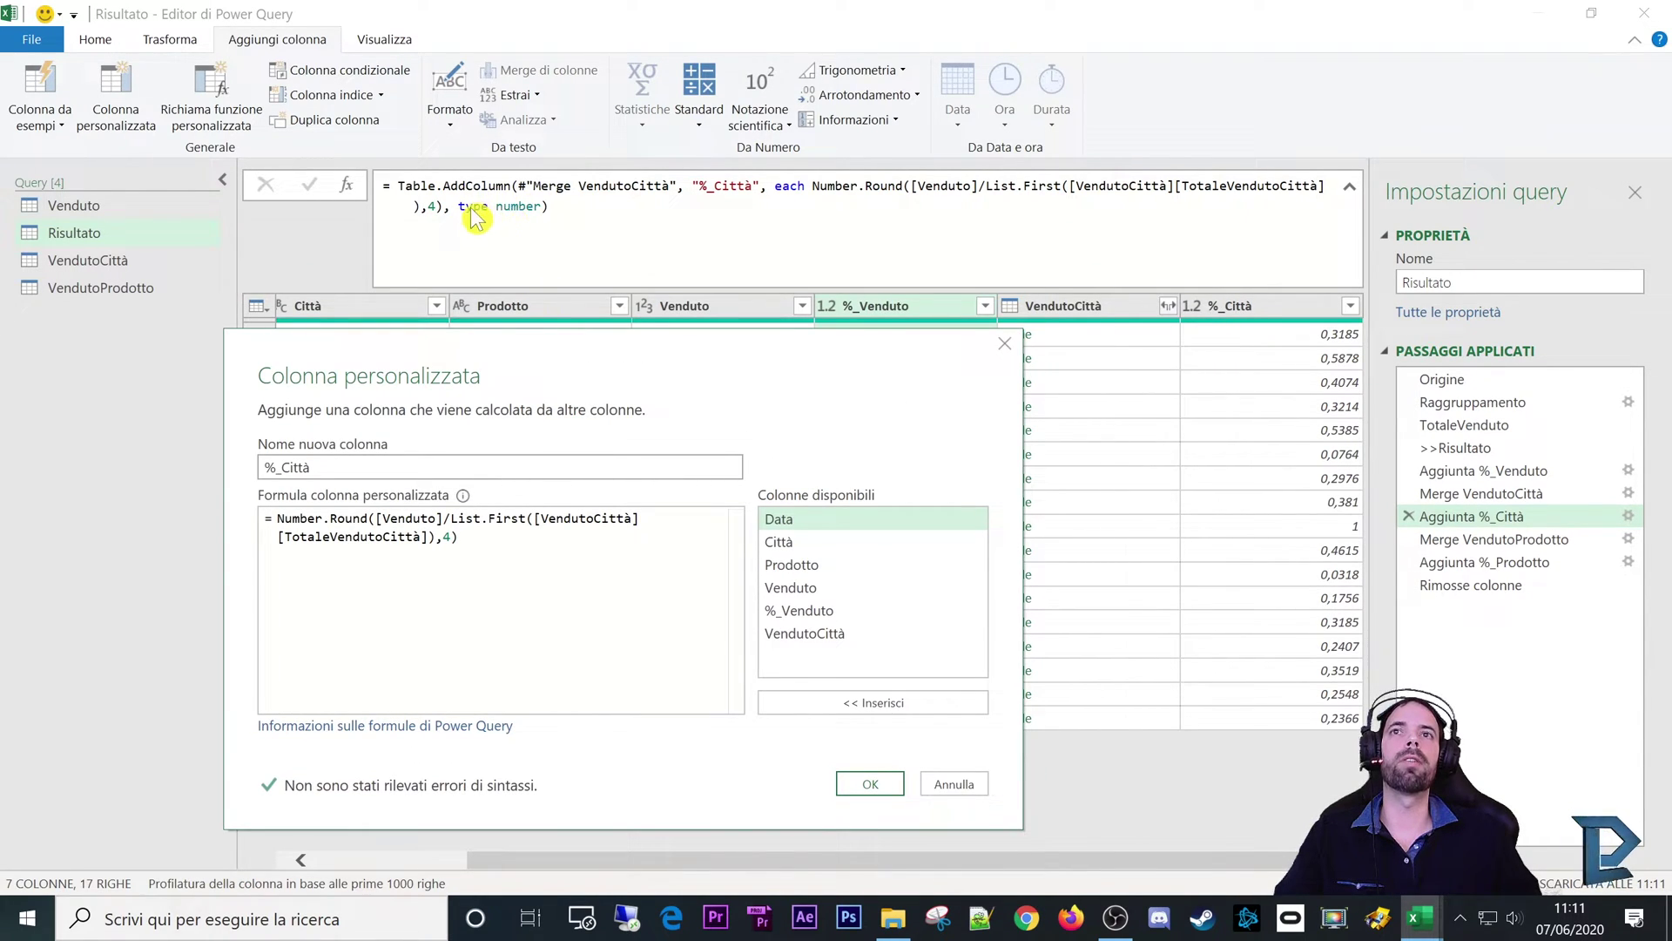
left_click_drag(617, 362, 698, 275)
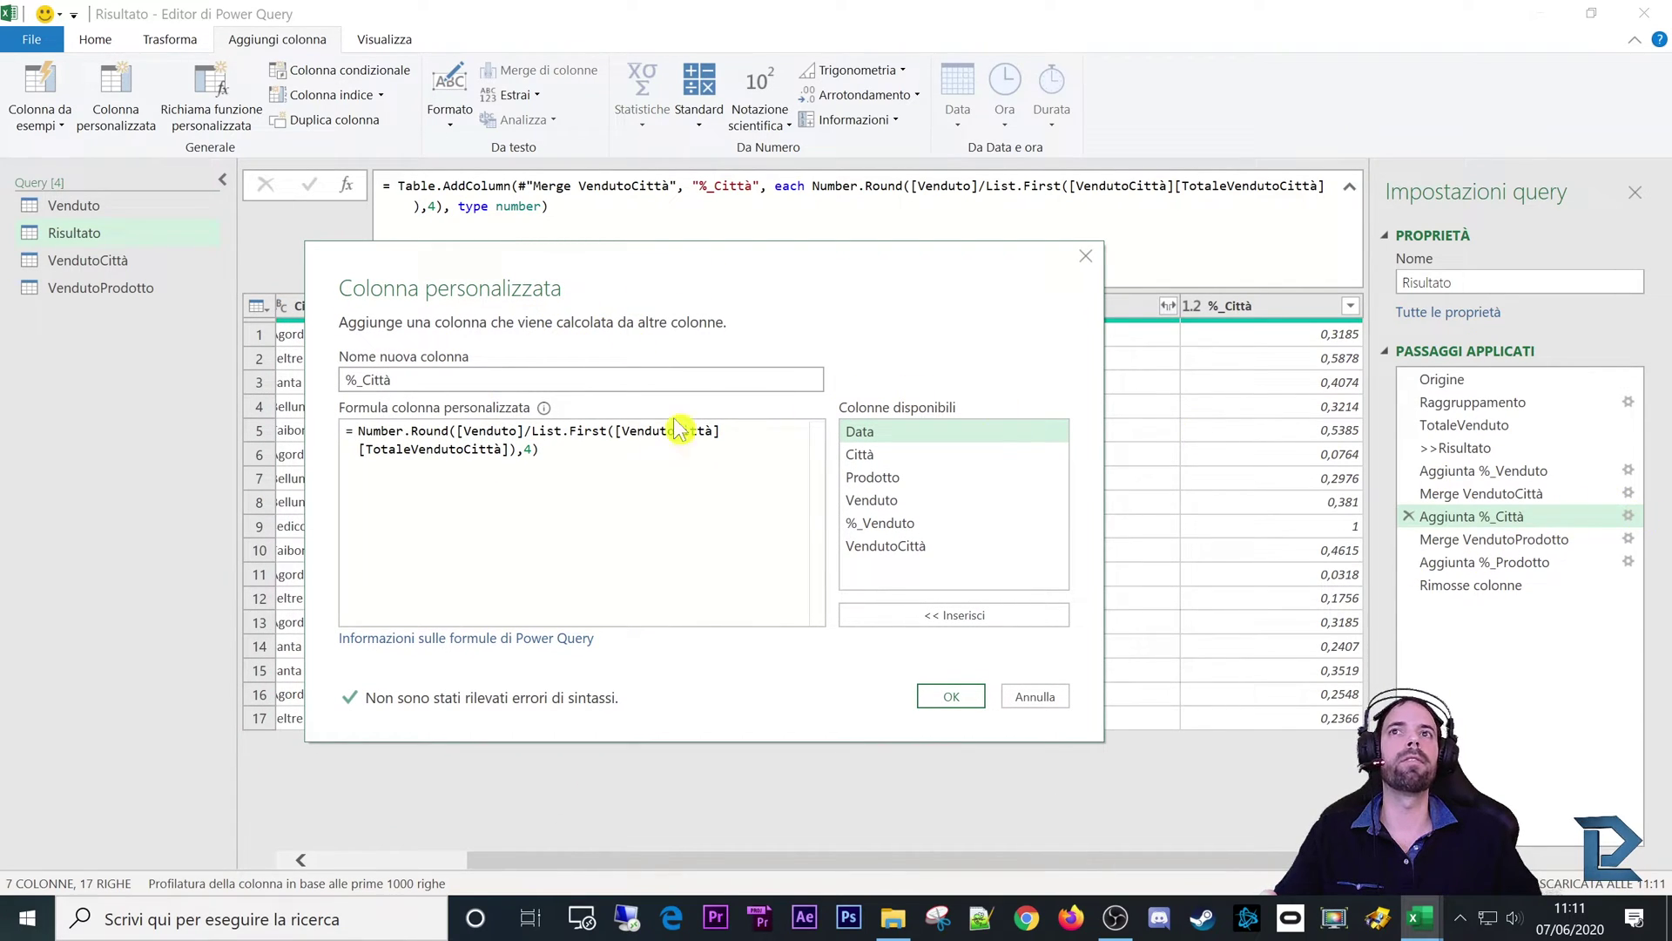
left_click(1035, 696)
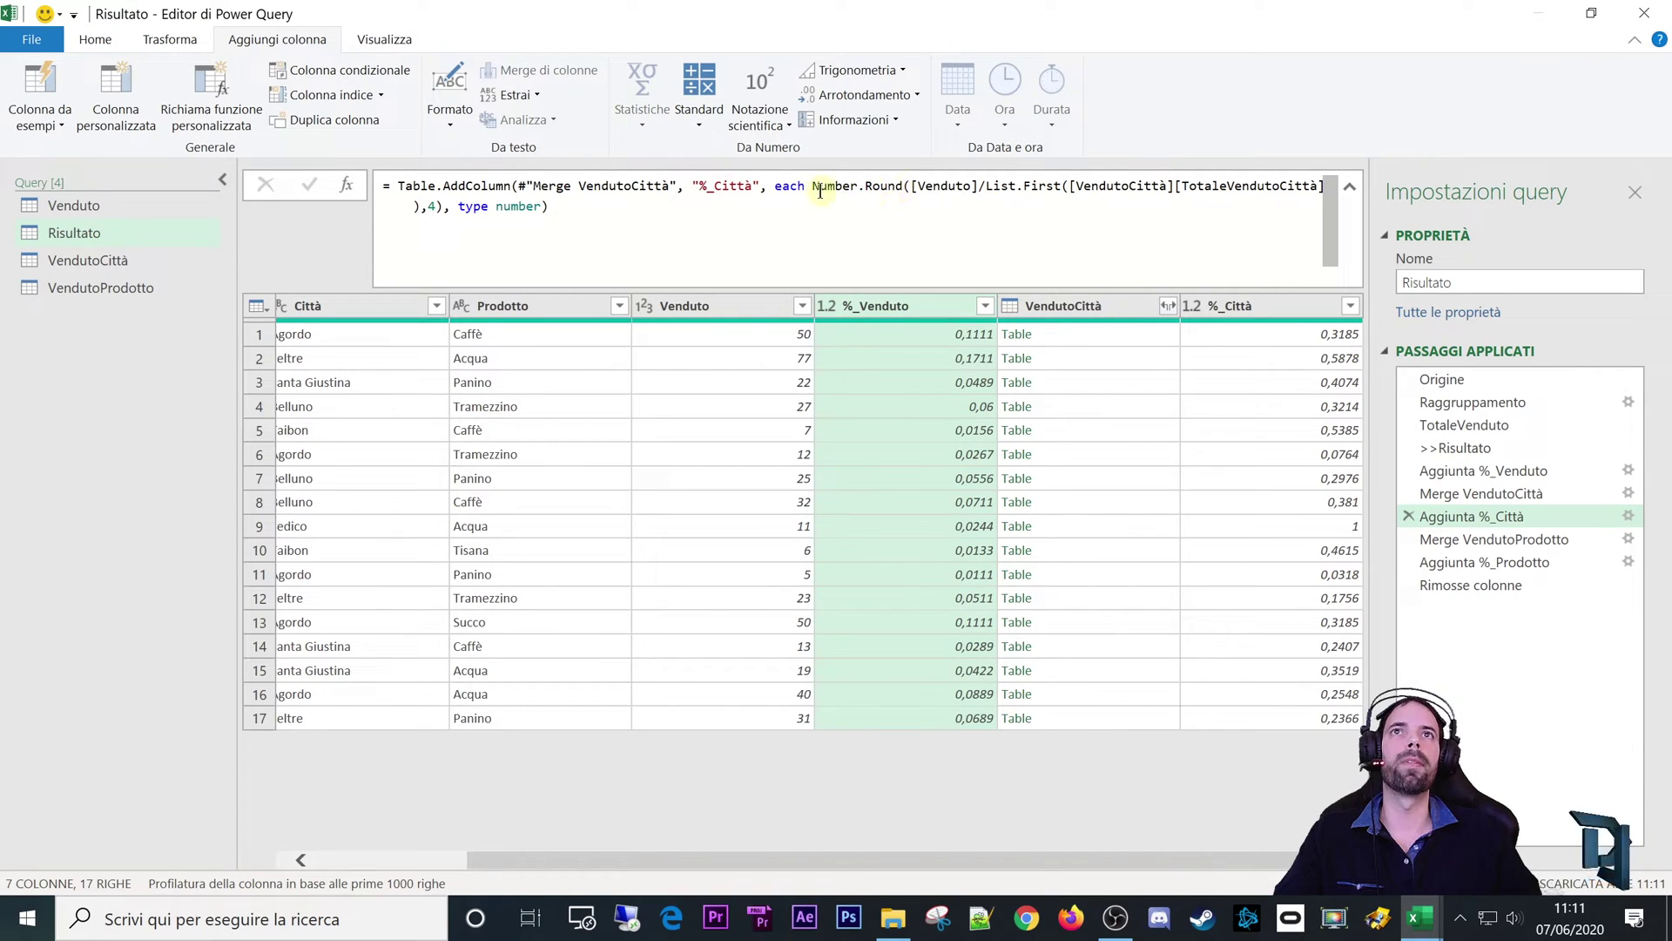
Step: Review the Number.Round division in the step formula and select the %_Città and VendutoCittà columns
left_click_drag(813, 187, 1297, 187)
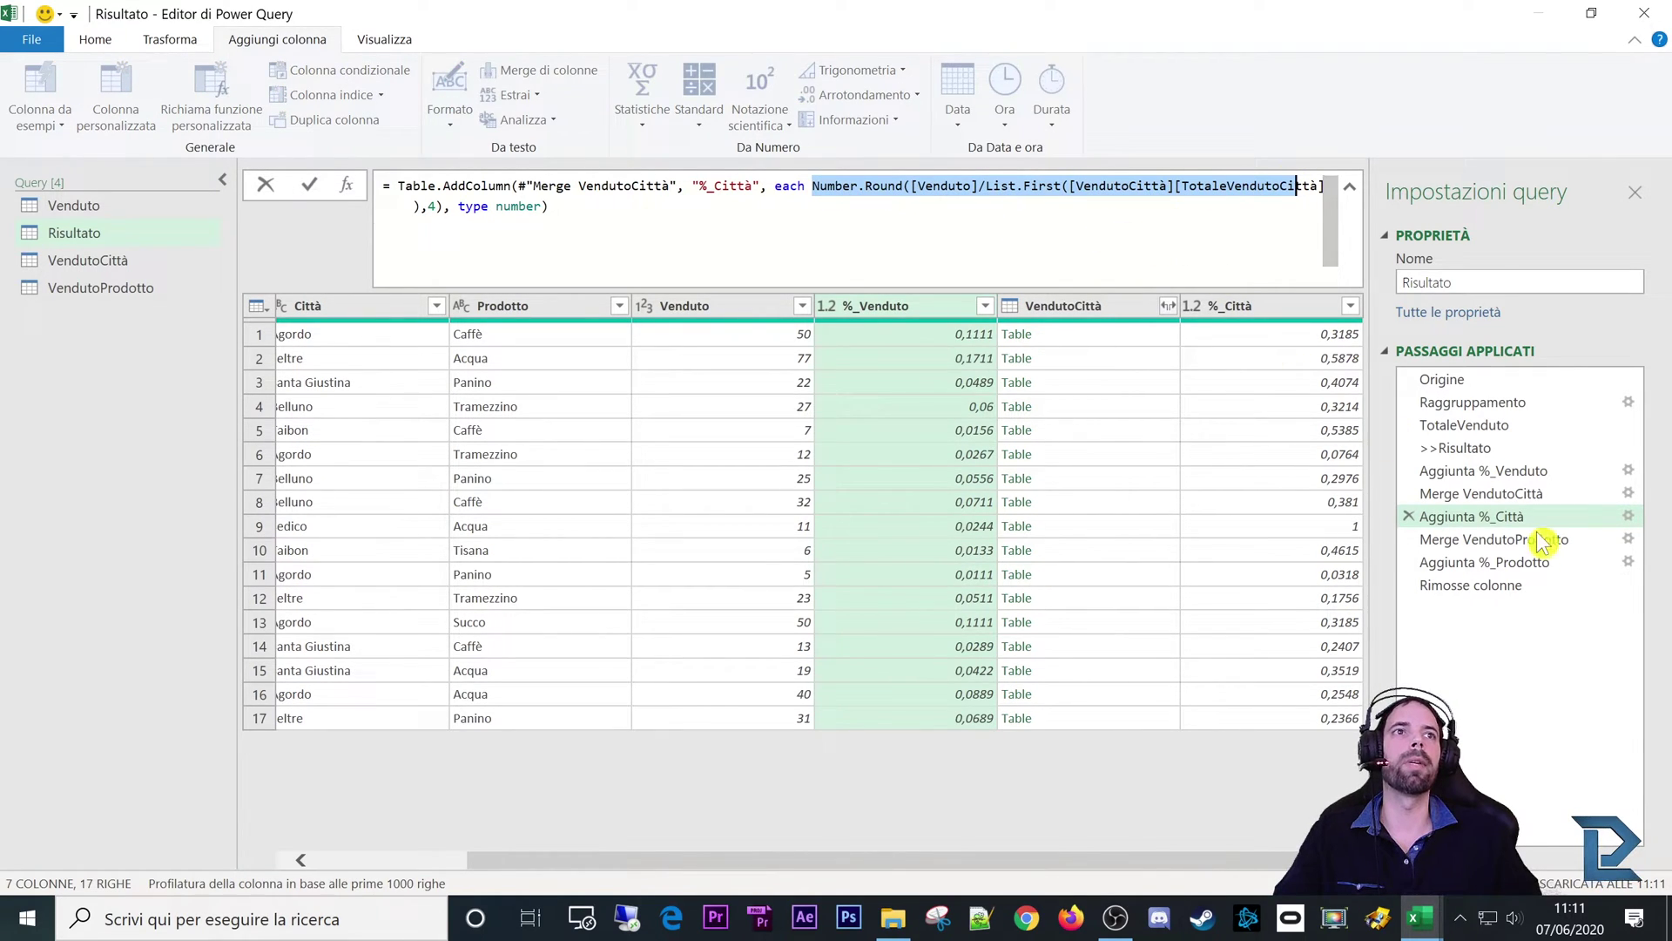
key("Escape")
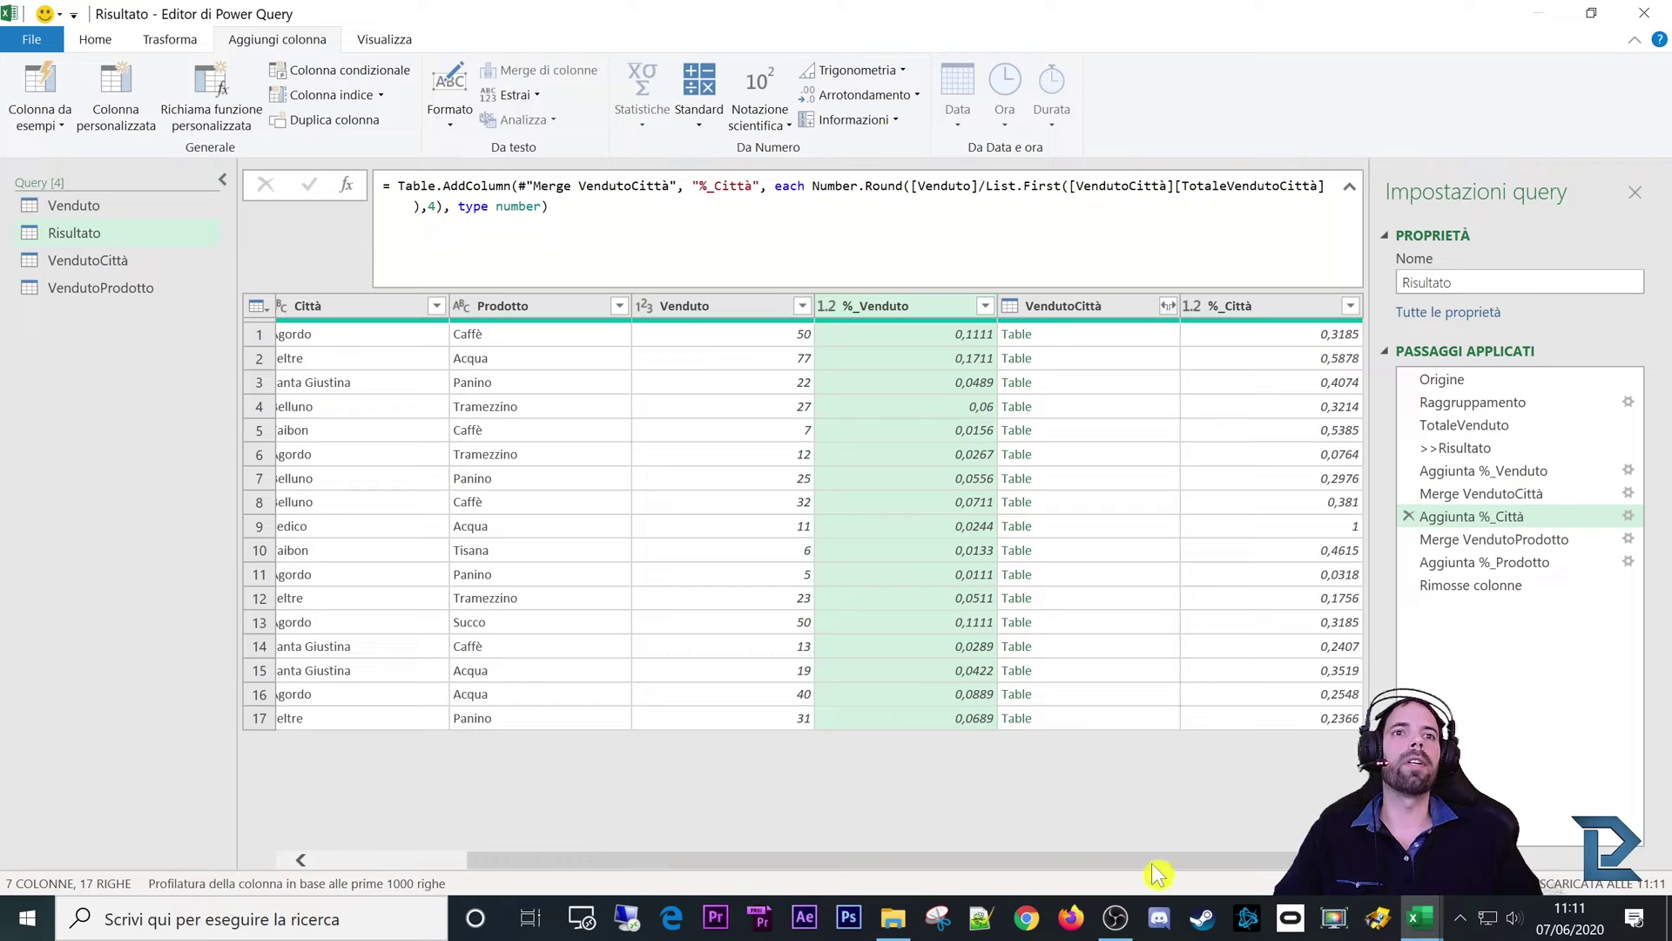
left_click(1233, 306)
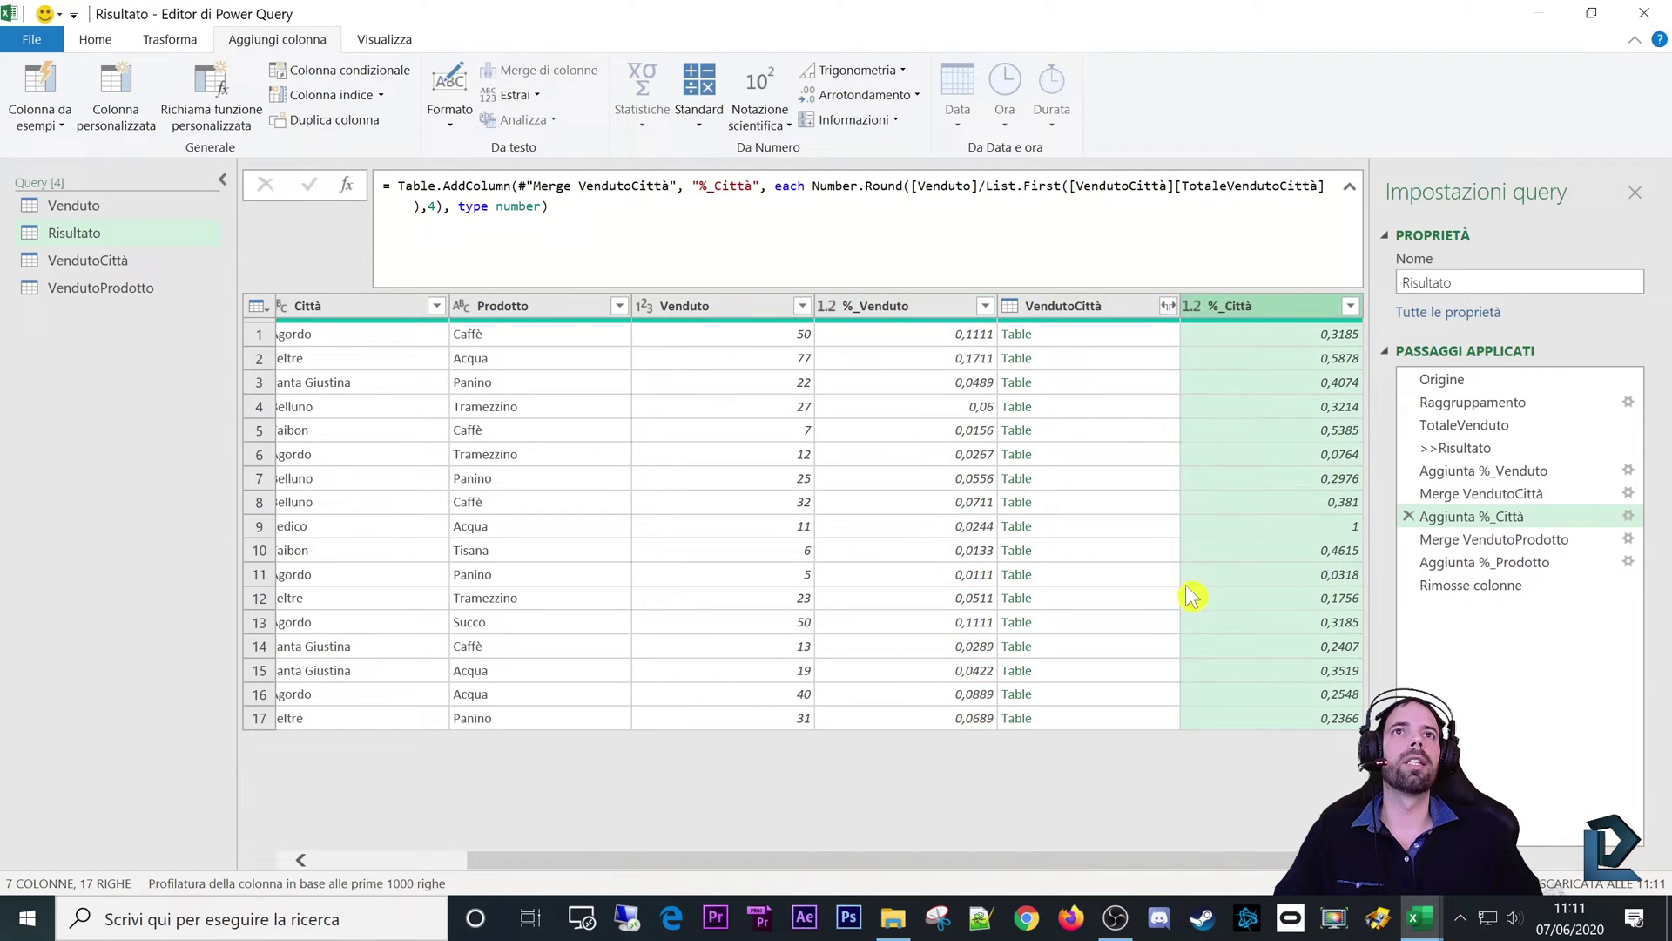
left_click(1073, 308)
left_click(1237, 306)
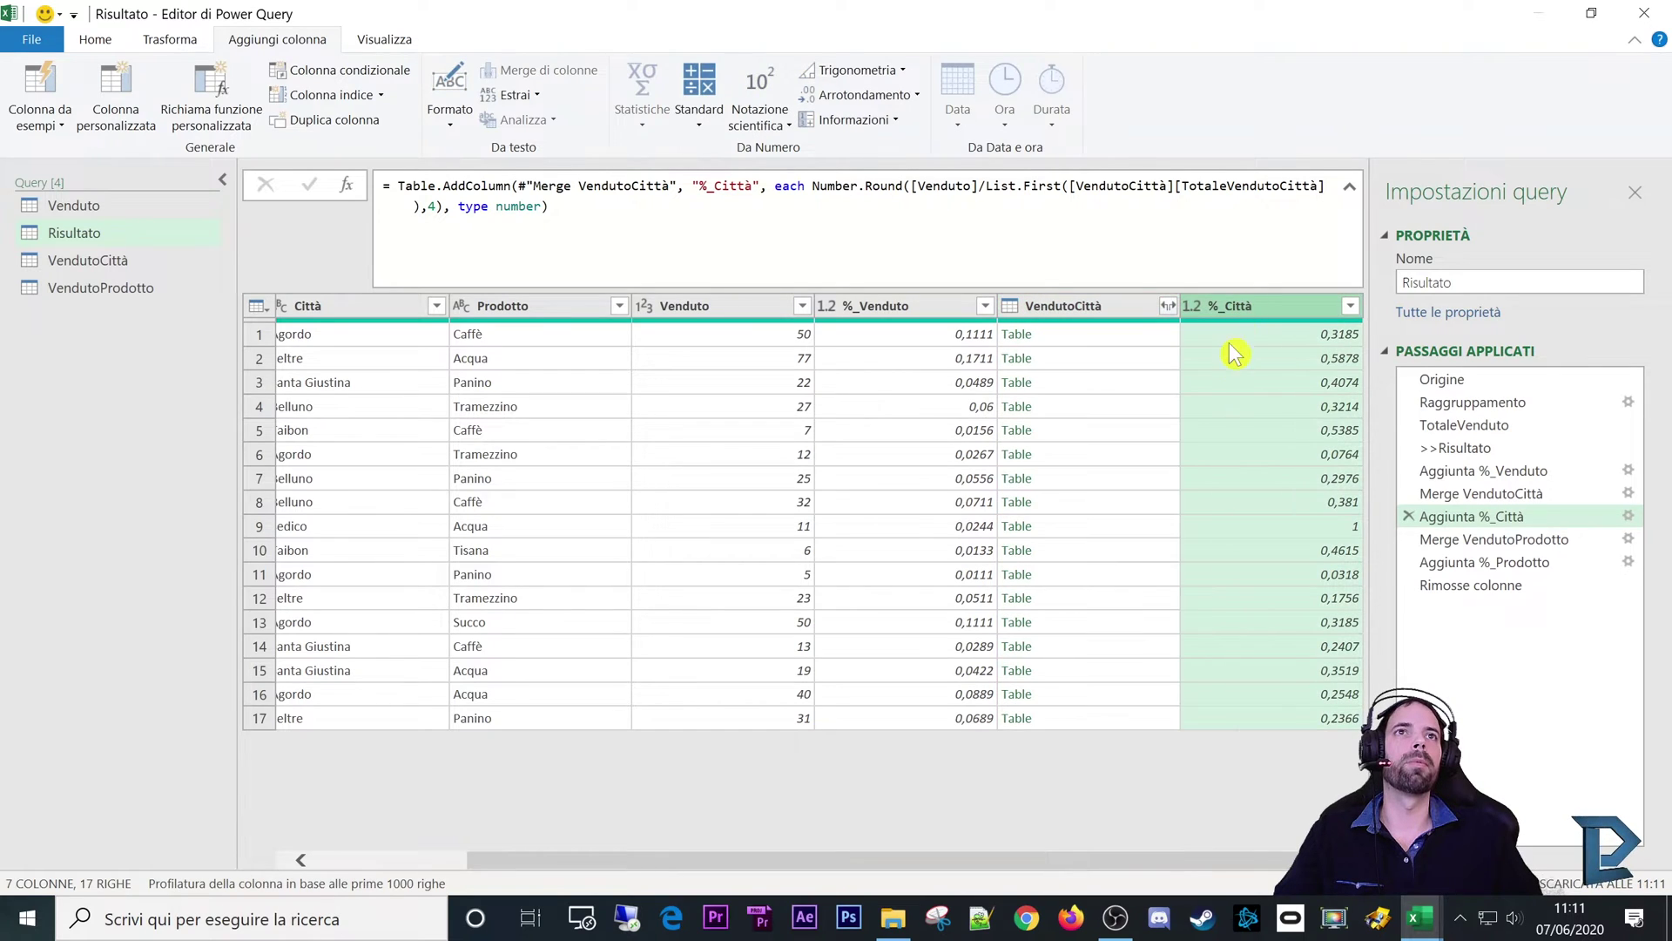
Step: Delete VendutoProdotto's Modificato tipo step and check the Origine and Raggruppamento results
left_click(109, 288)
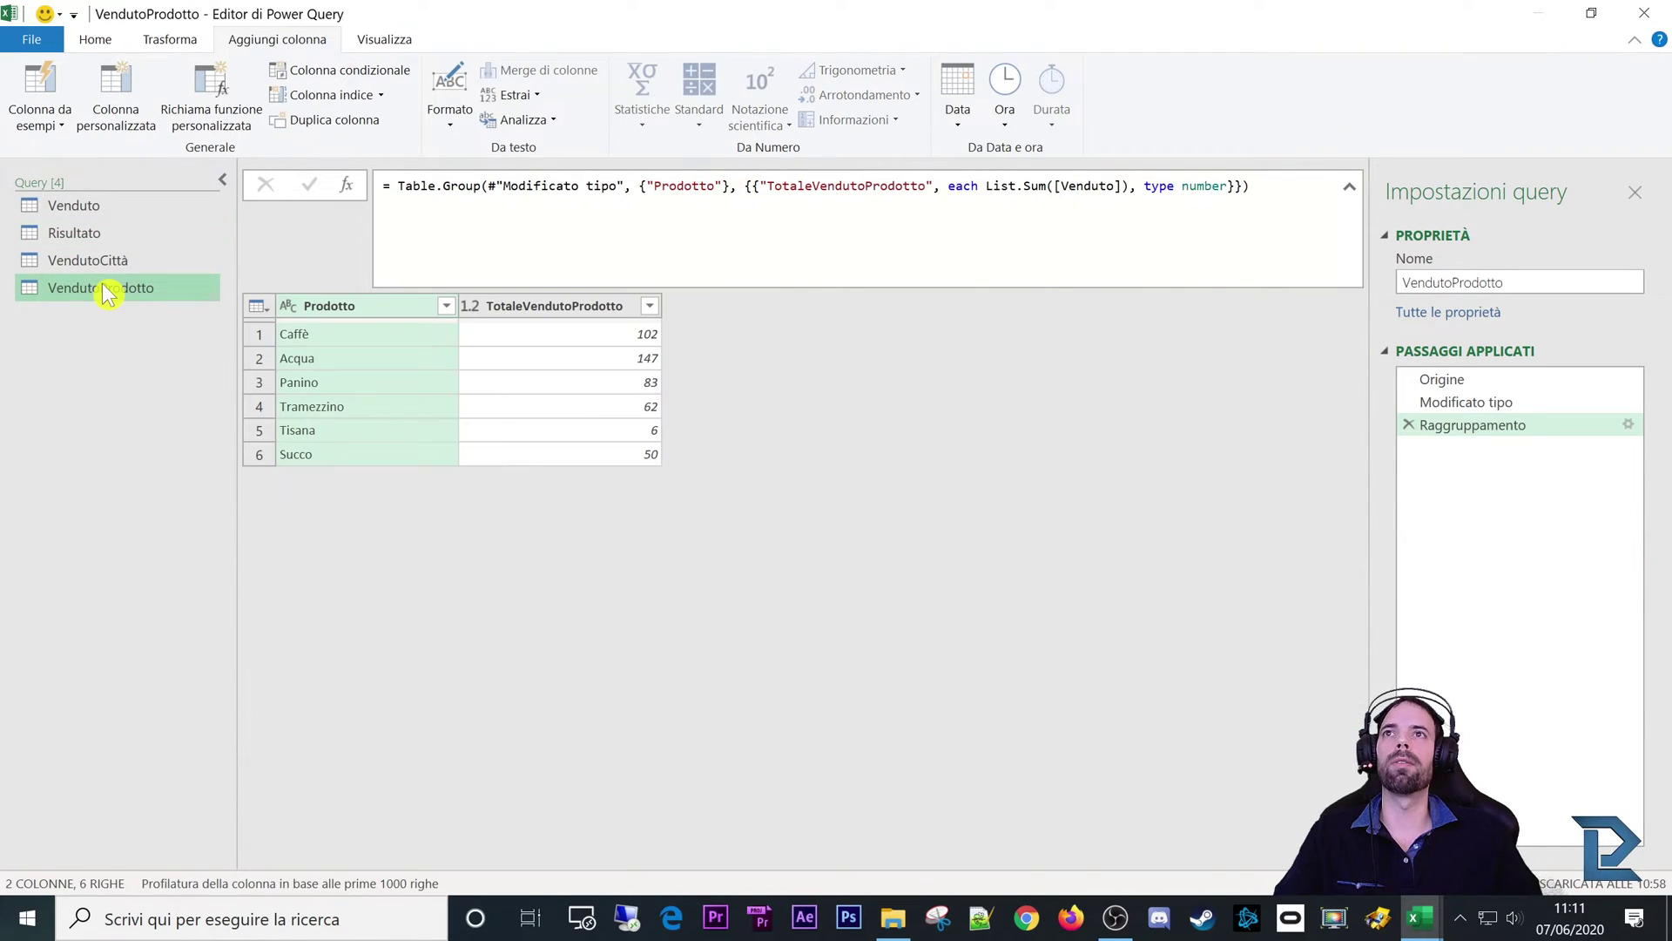
left_click(1410, 402)
left_click(944, 512)
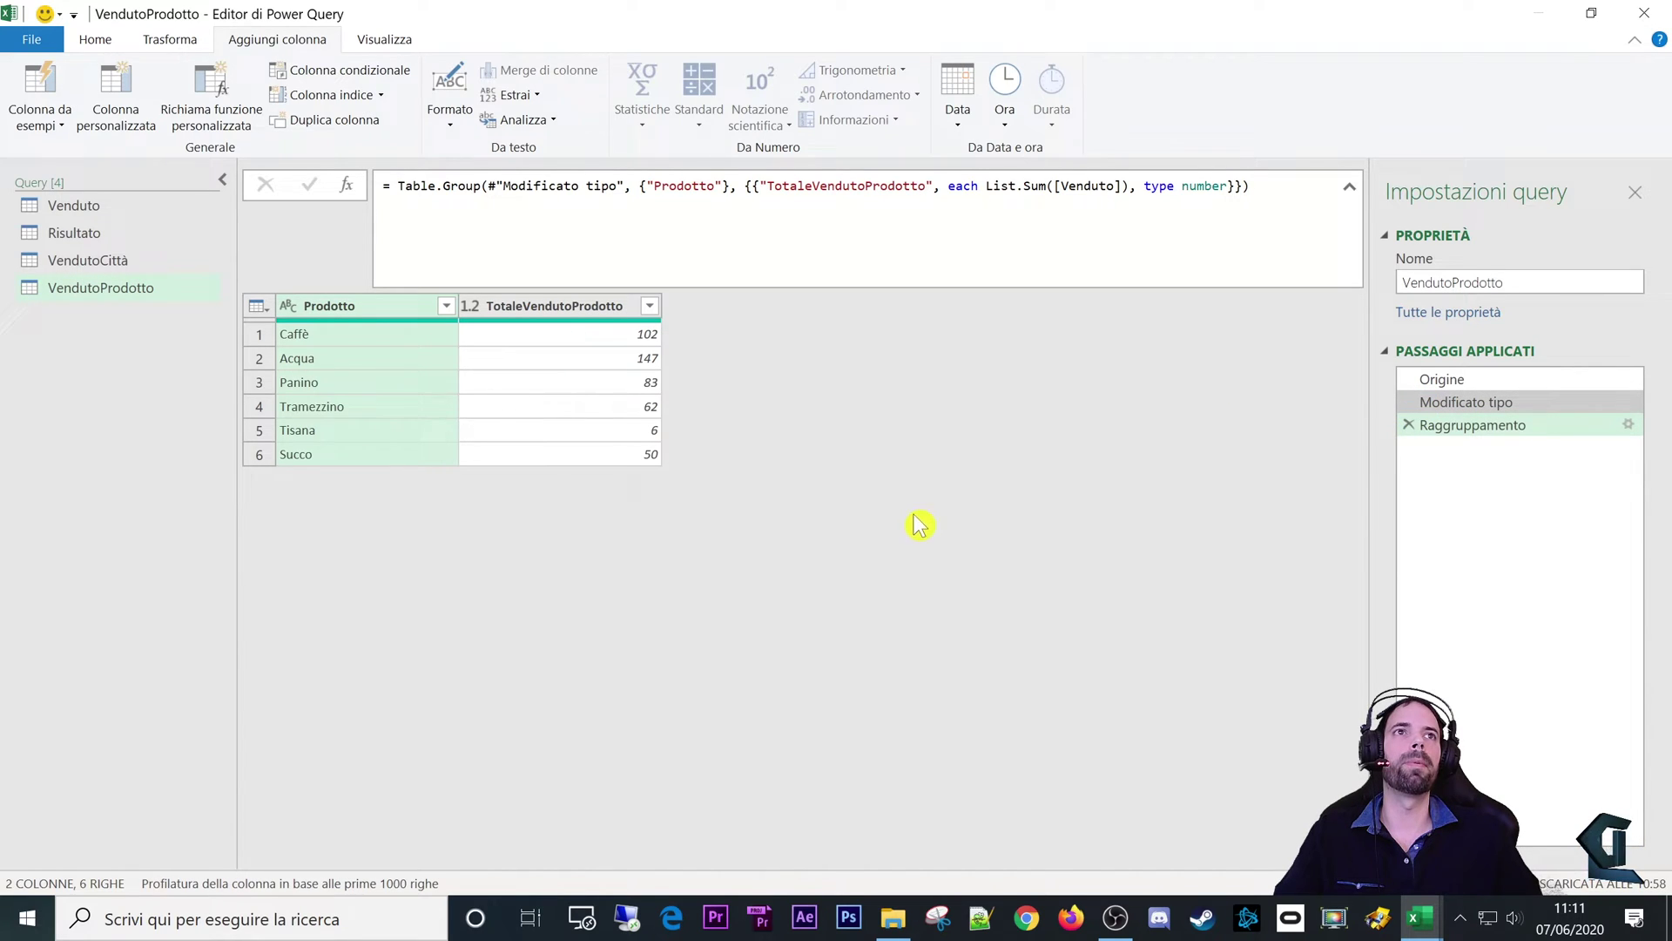
left_click(1446, 380)
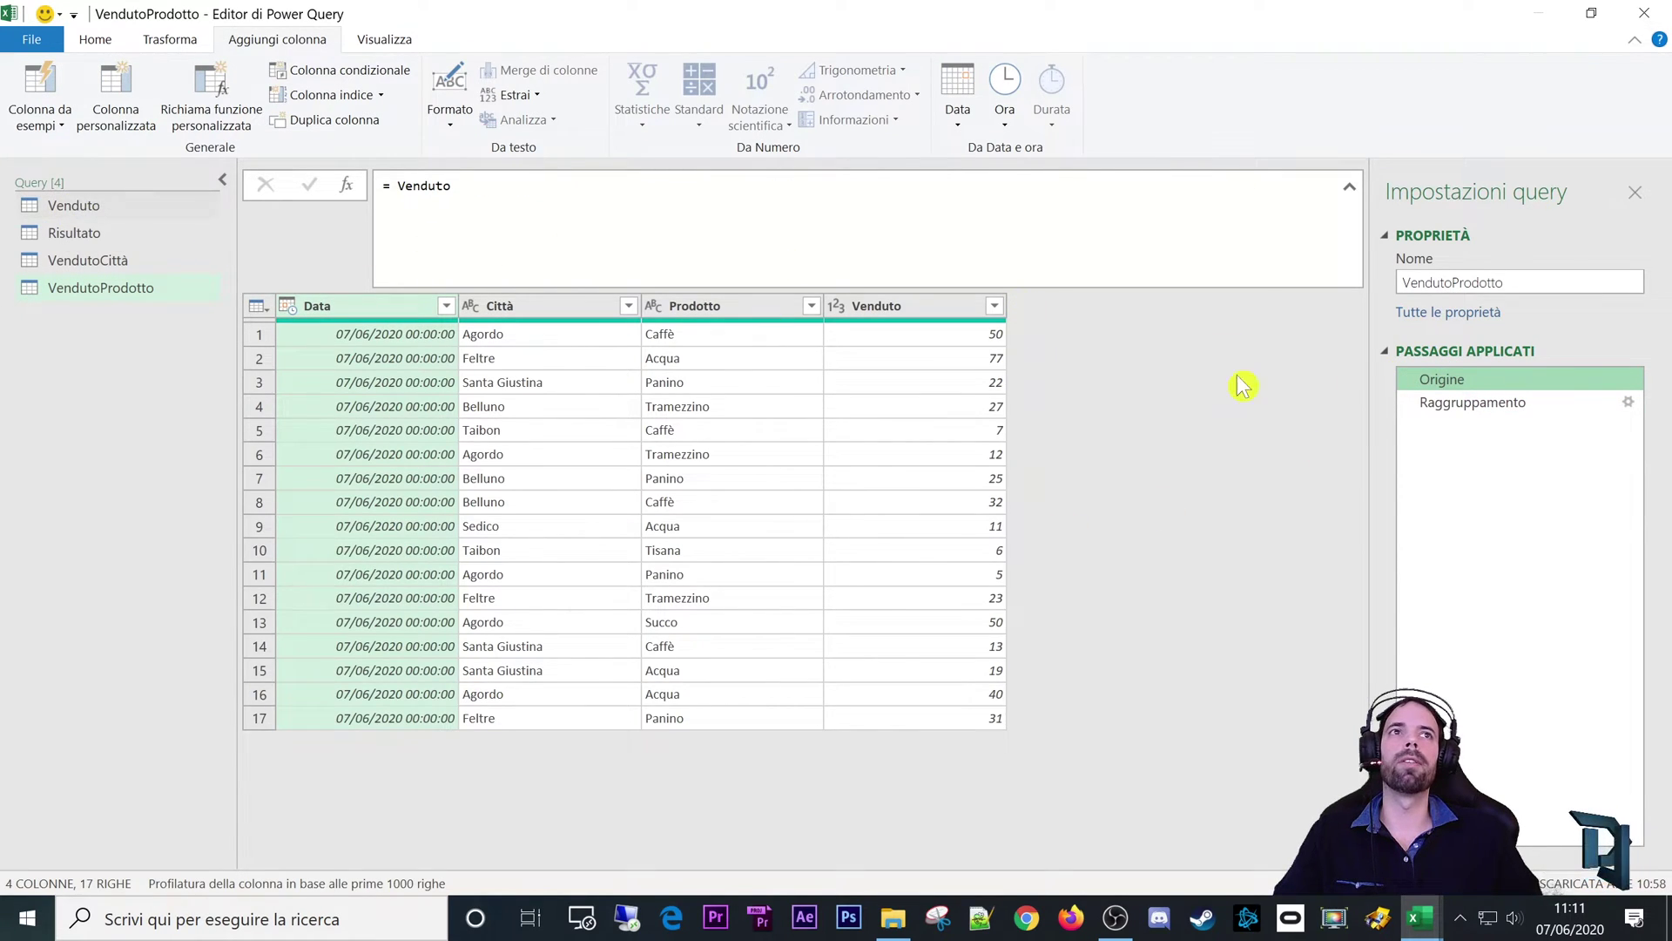
left_click(1503, 402)
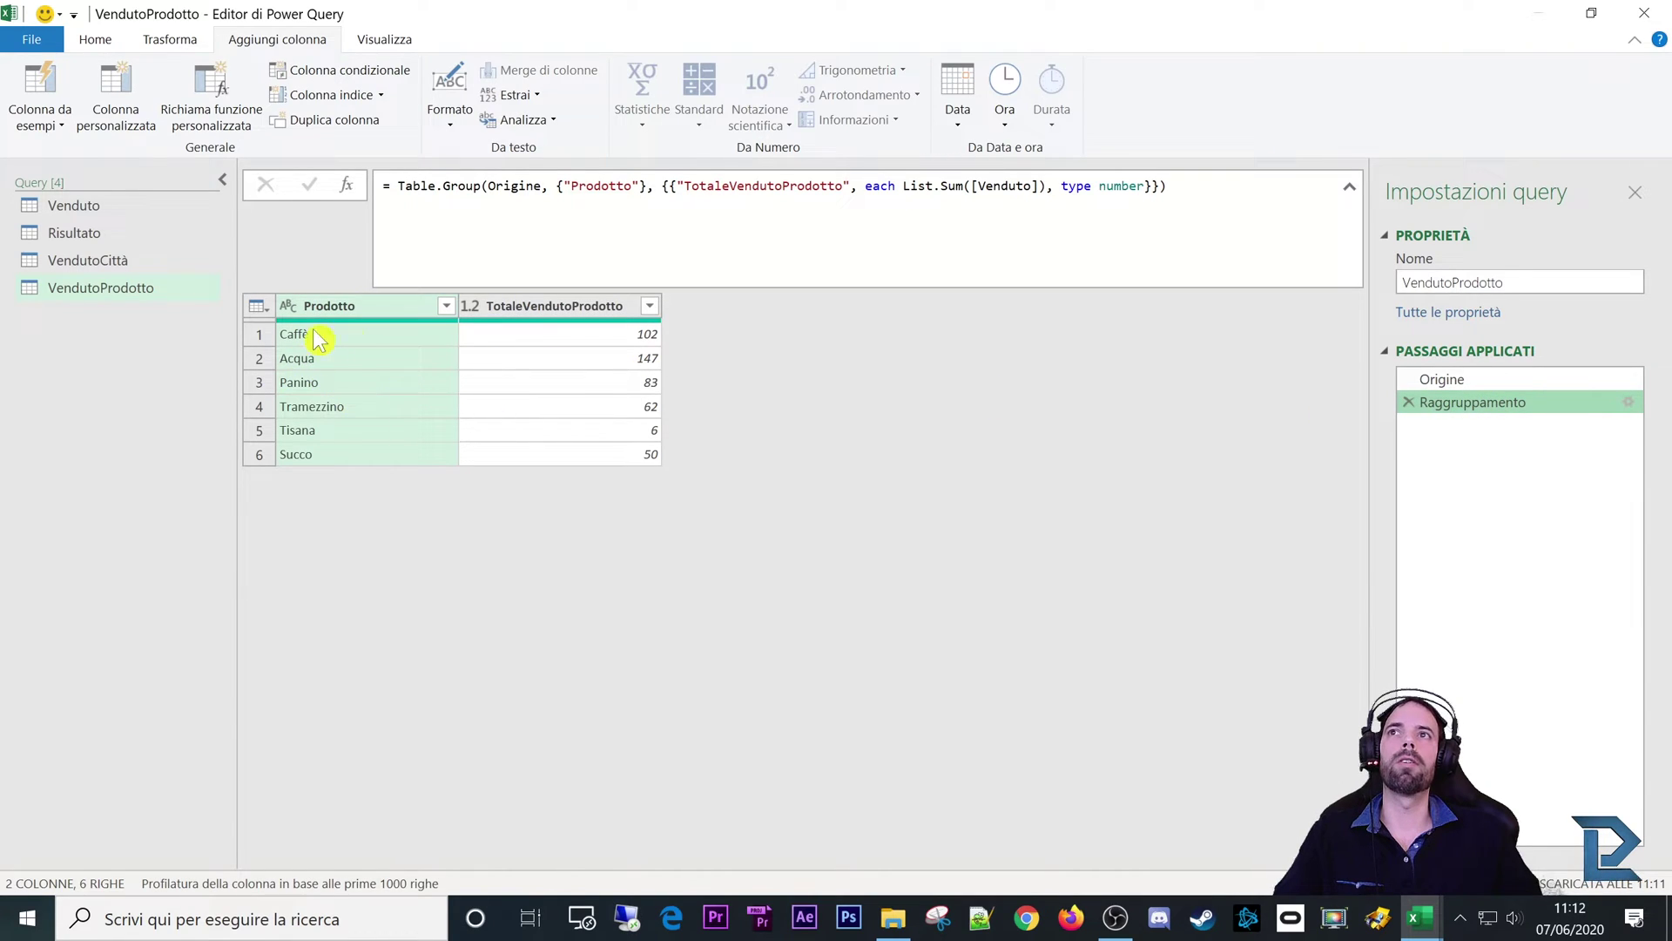
Step: In Risultato, review the Merge VendutoProdotto settings and close them unchanged
left_click(74, 234)
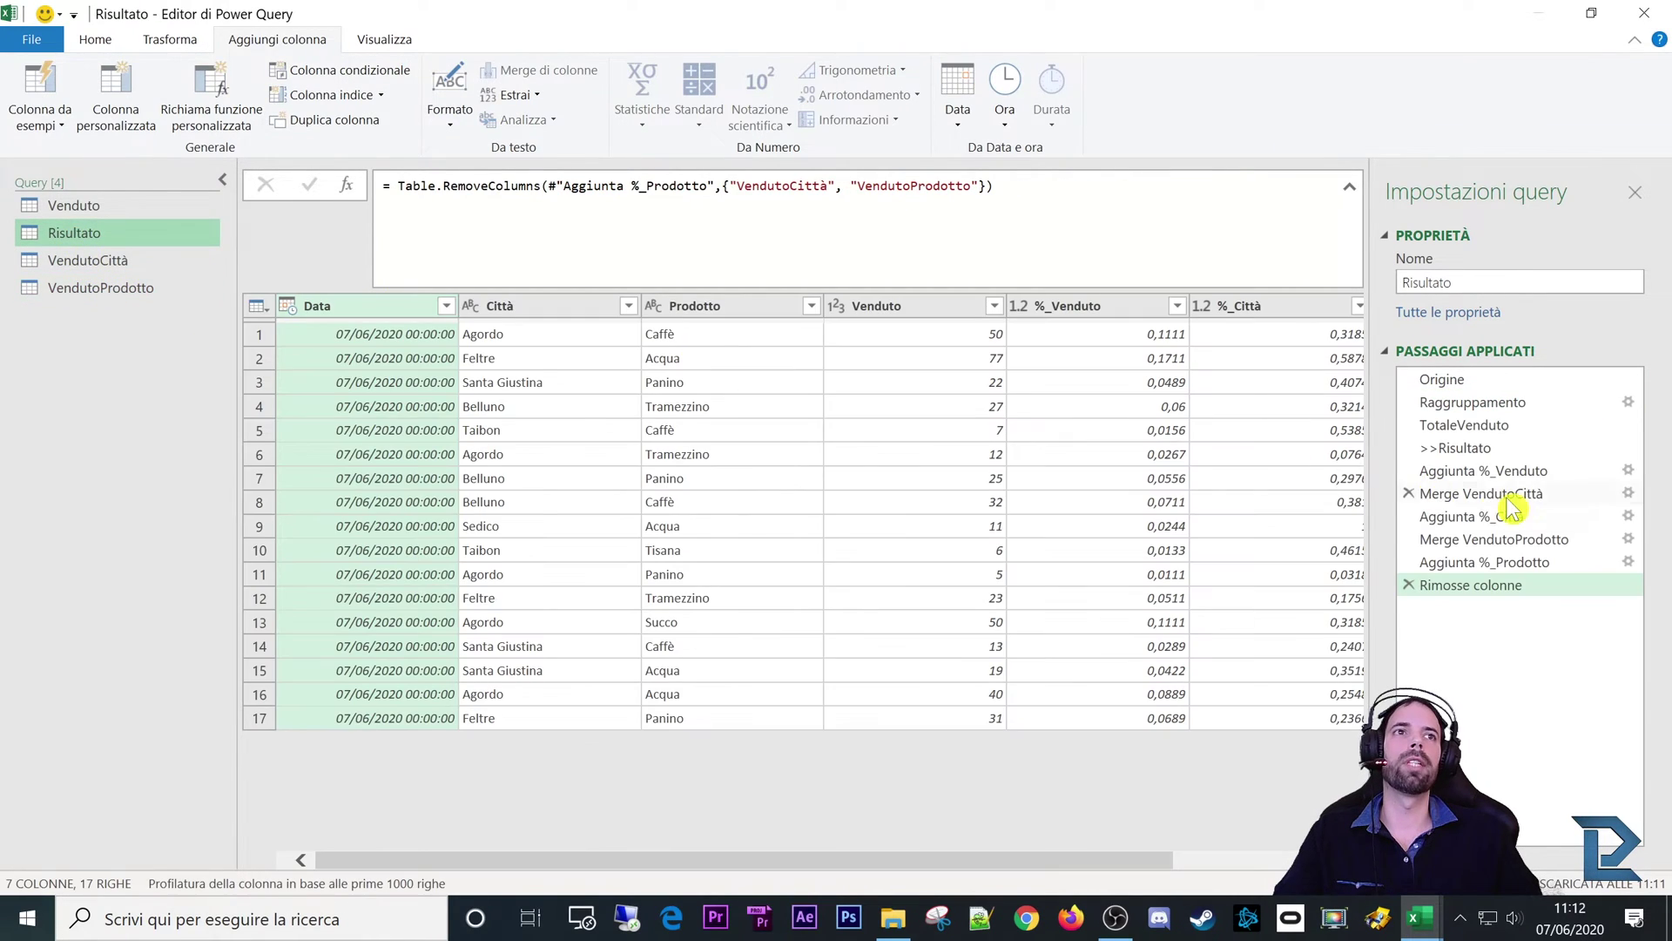
left_click(1481, 540)
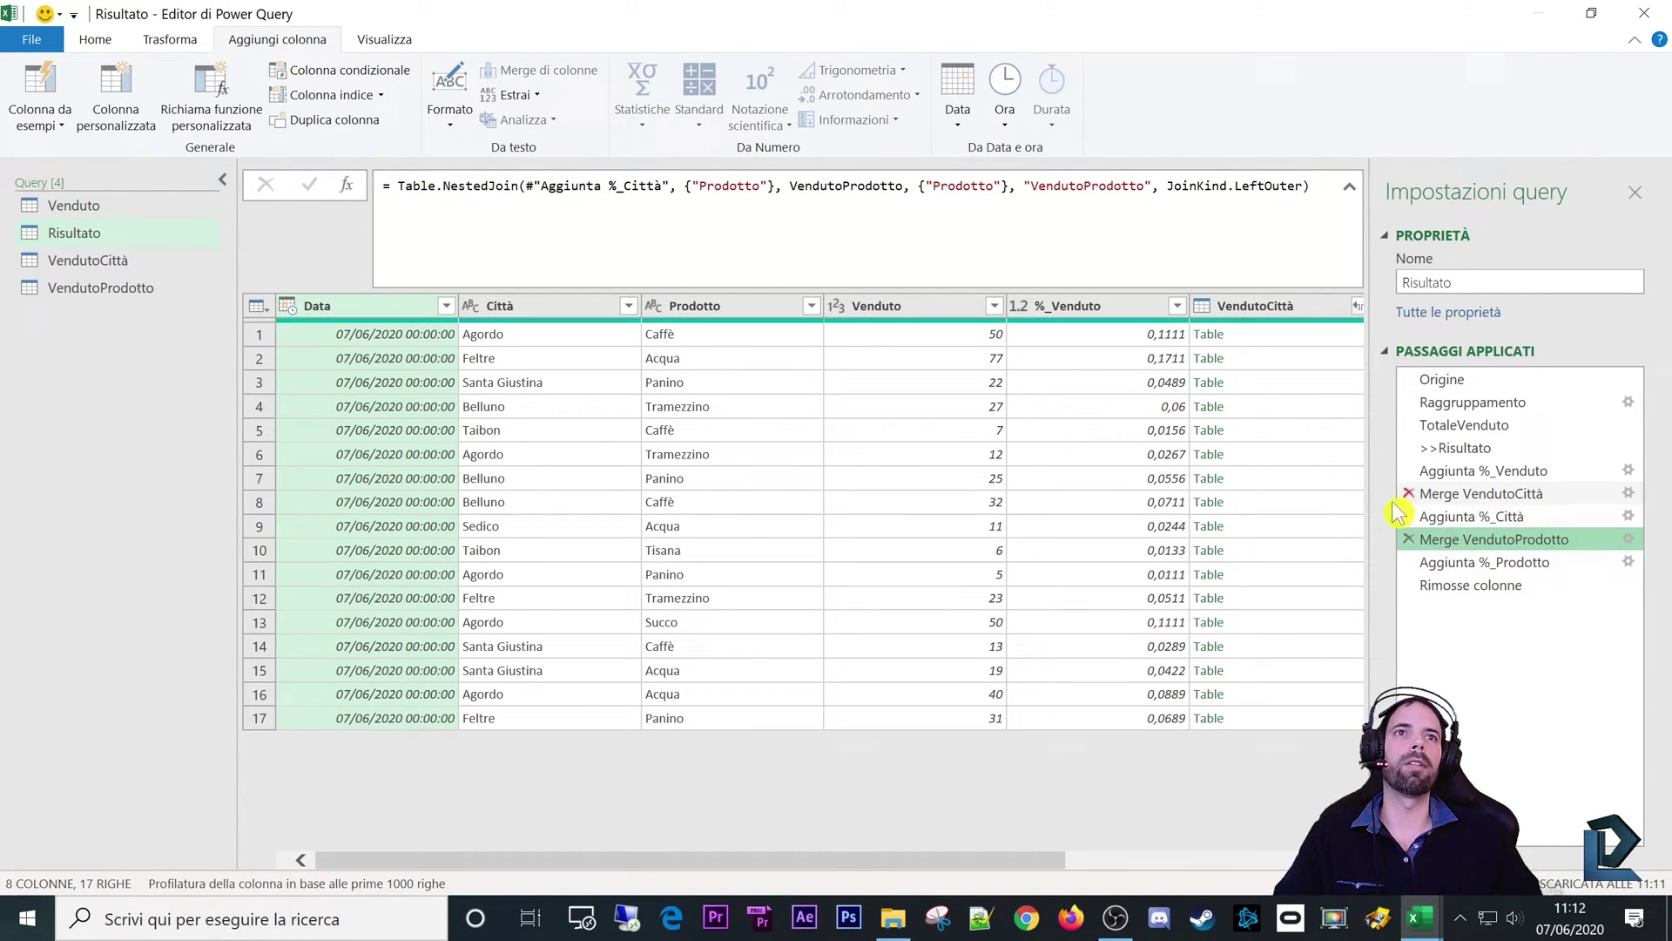
left_click(1628, 539)
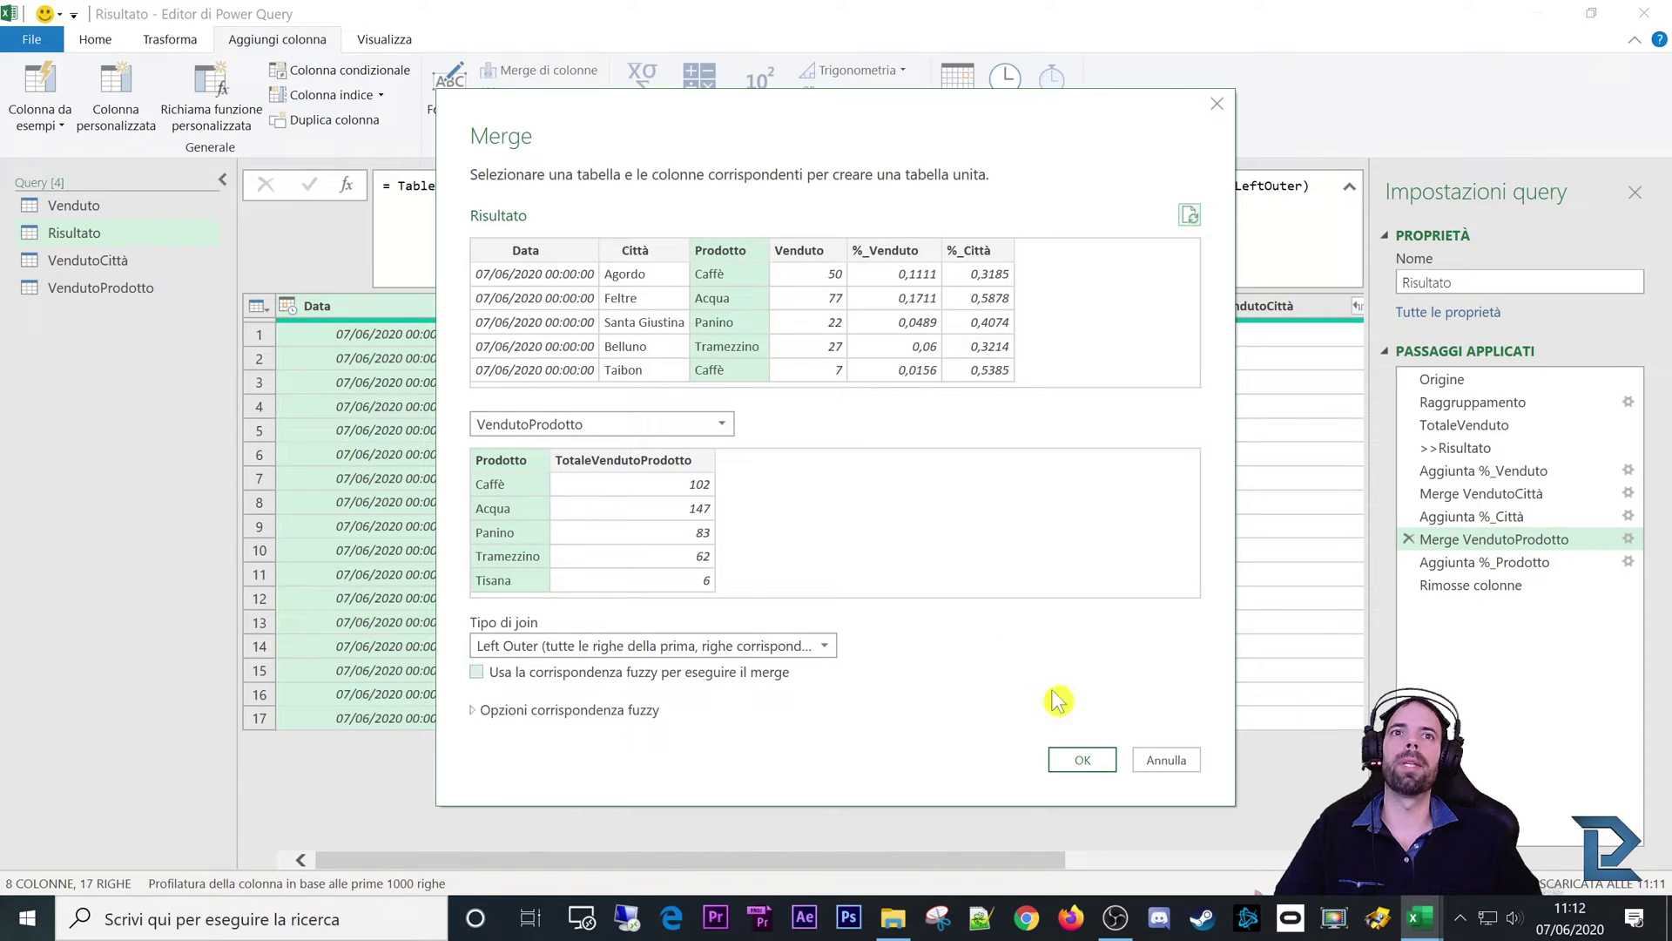
left_click(1083, 759)
Step: Select Aggiunta %_Prodotto, preview the nested city and product tables, and open its settings
left_click(1498, 563)
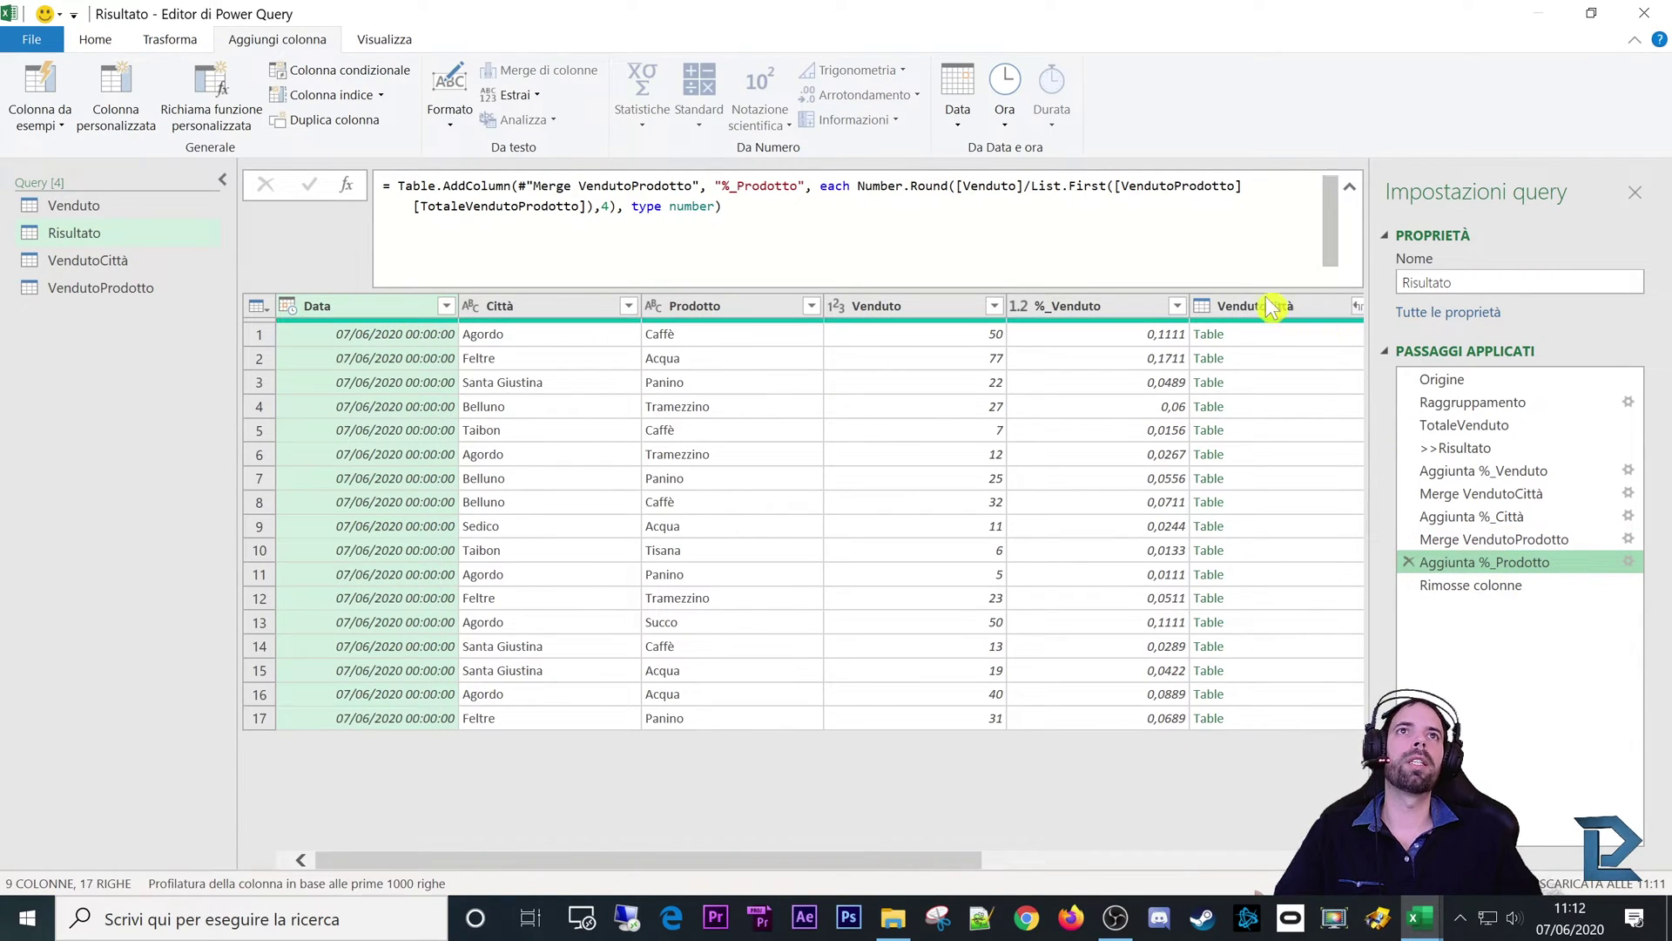
left_click_drag(952, 859, 1289, 860)
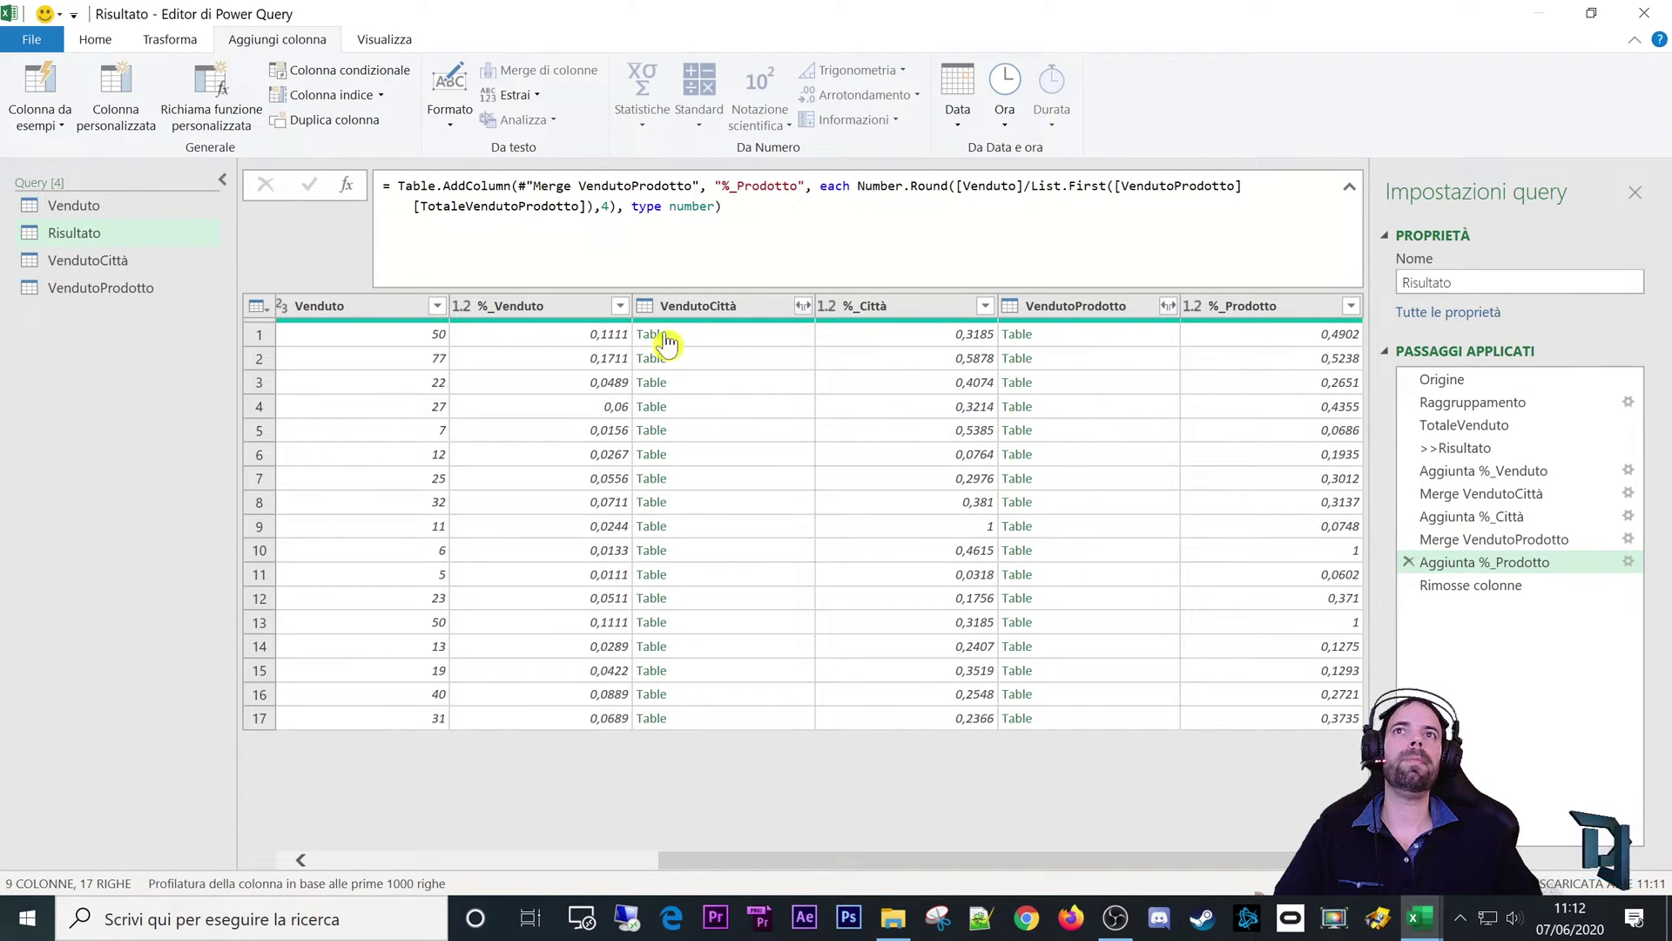
left_click(708, 338)
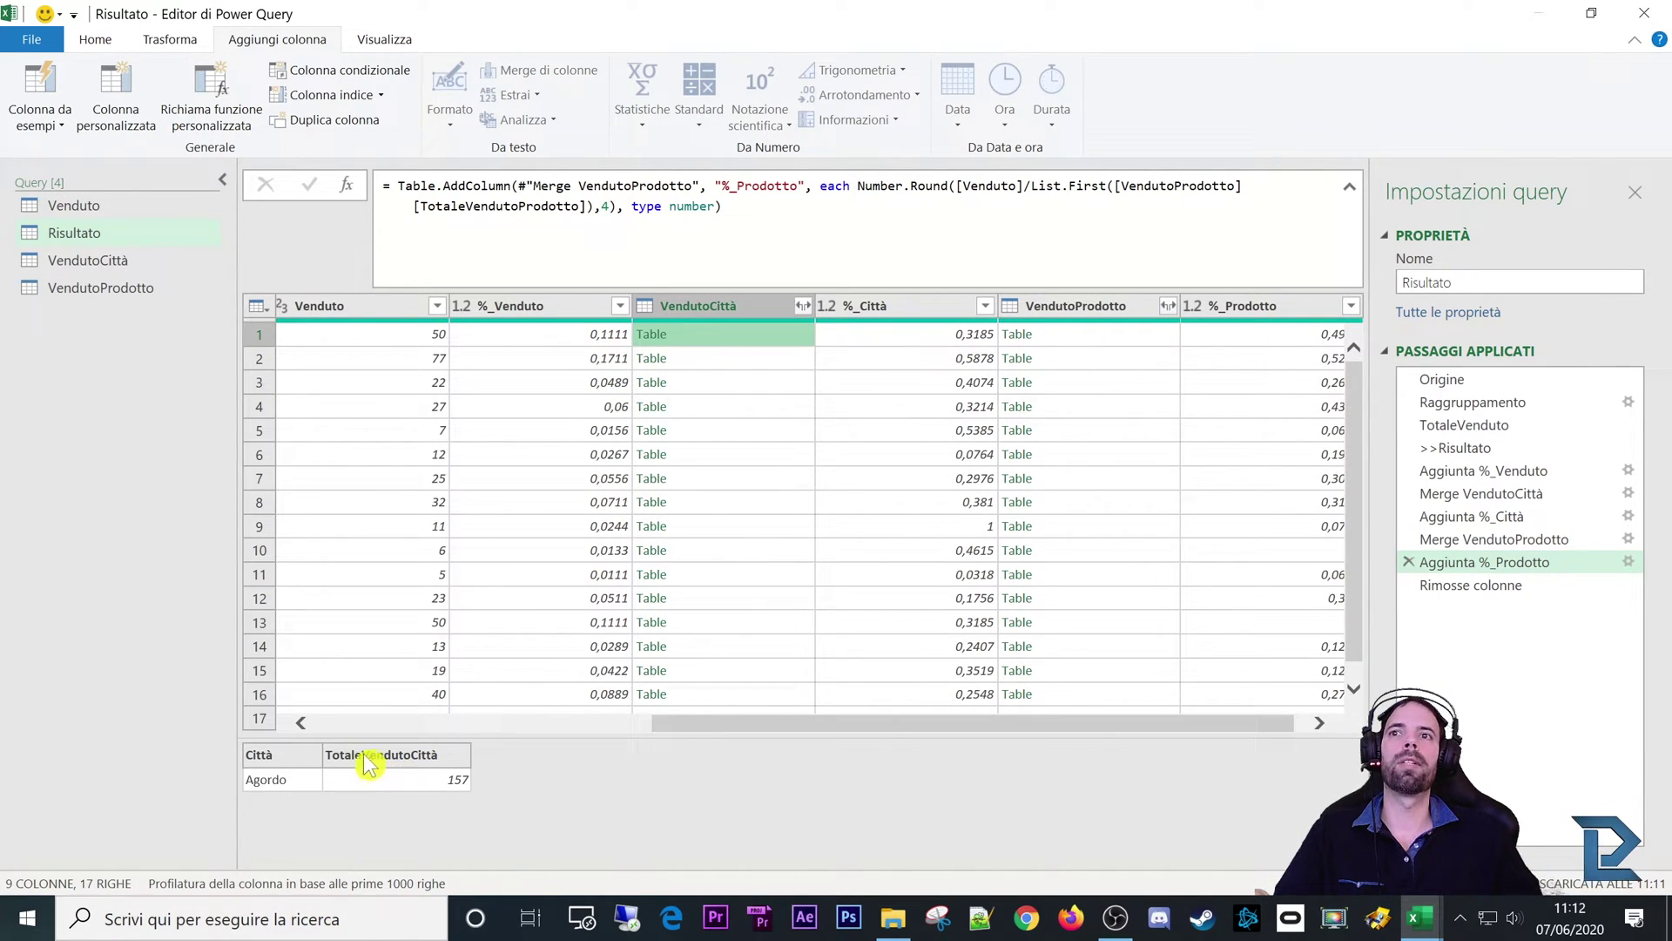
left_click(691, 364)
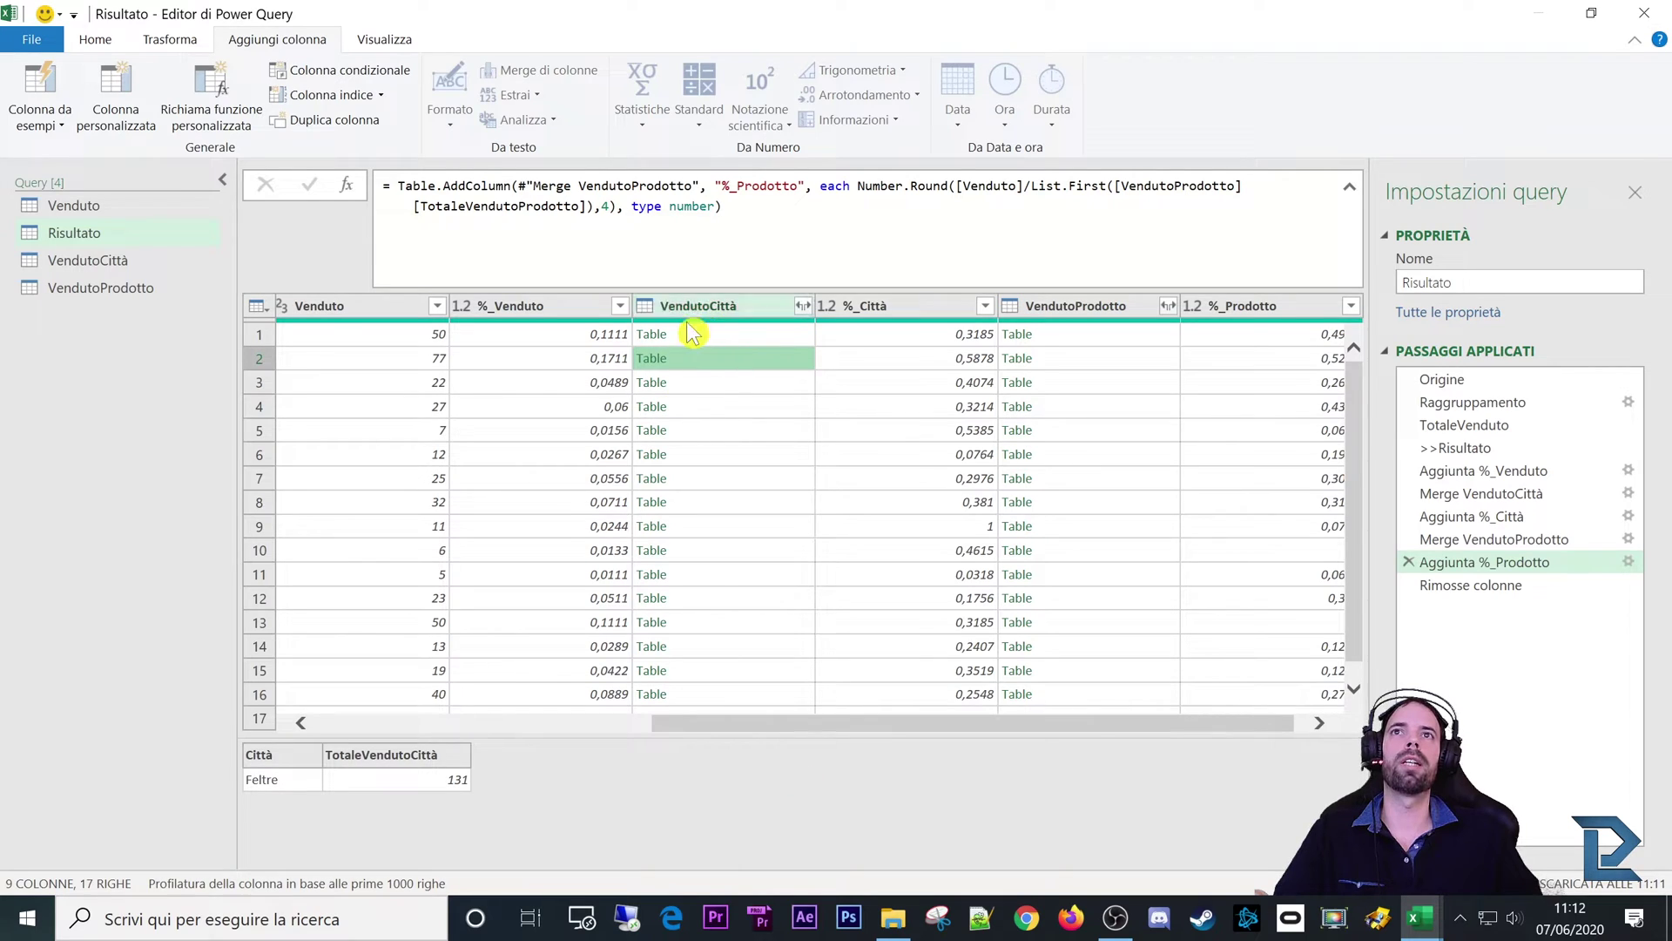
left_click(1132, 359)
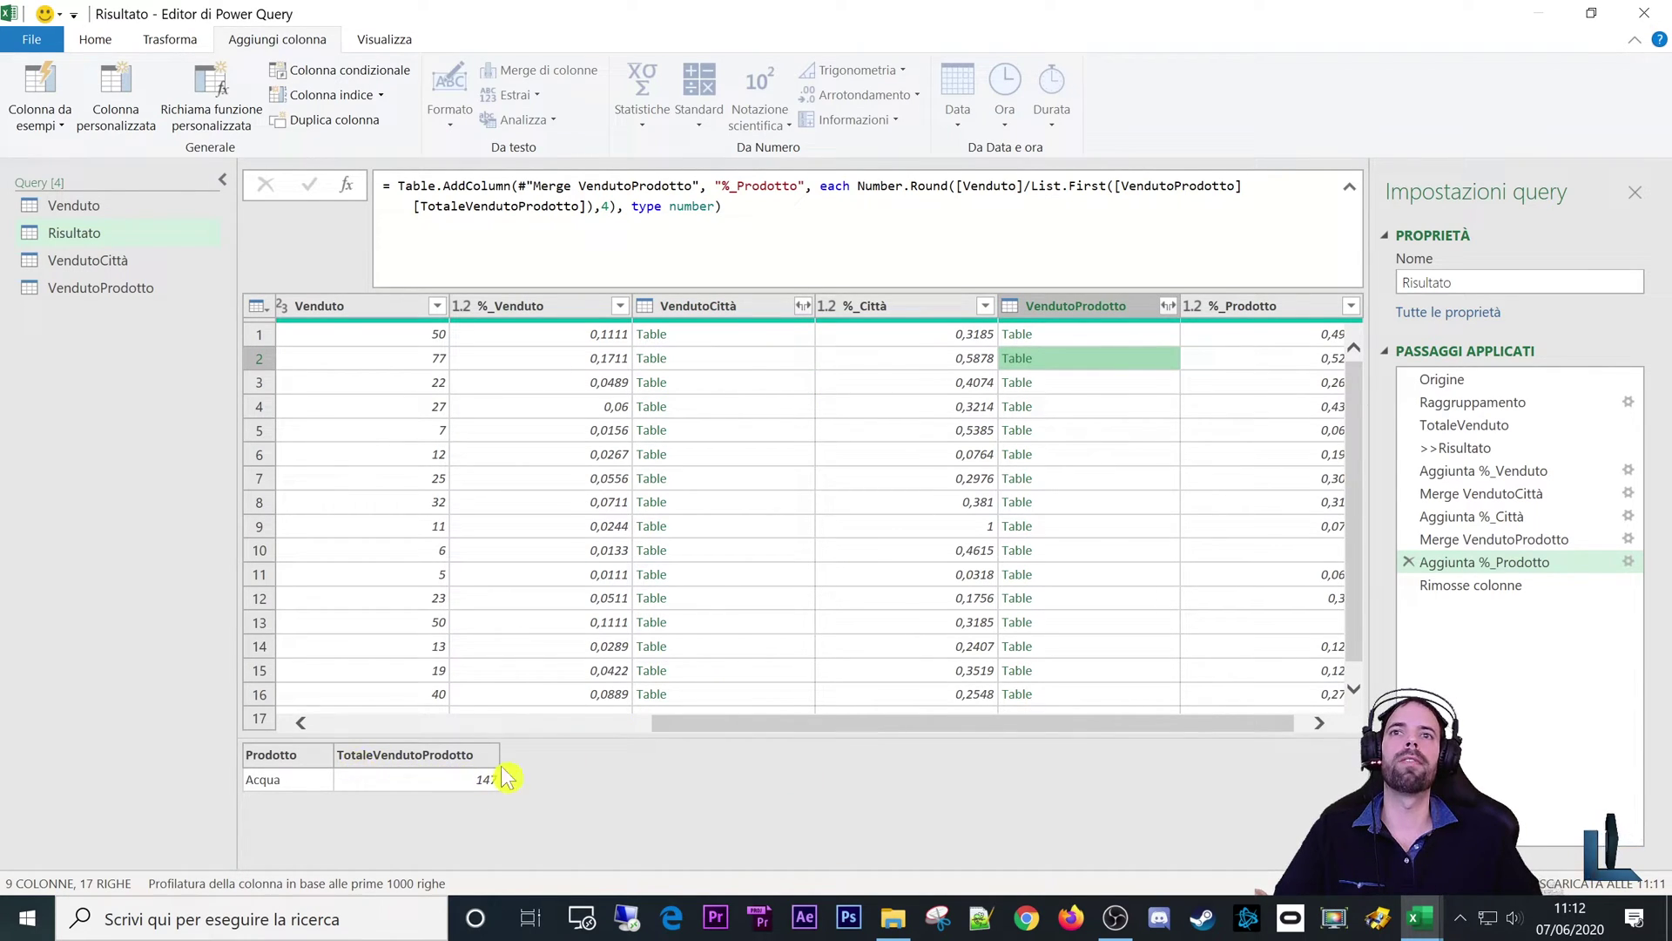
left_click(1623, 564)
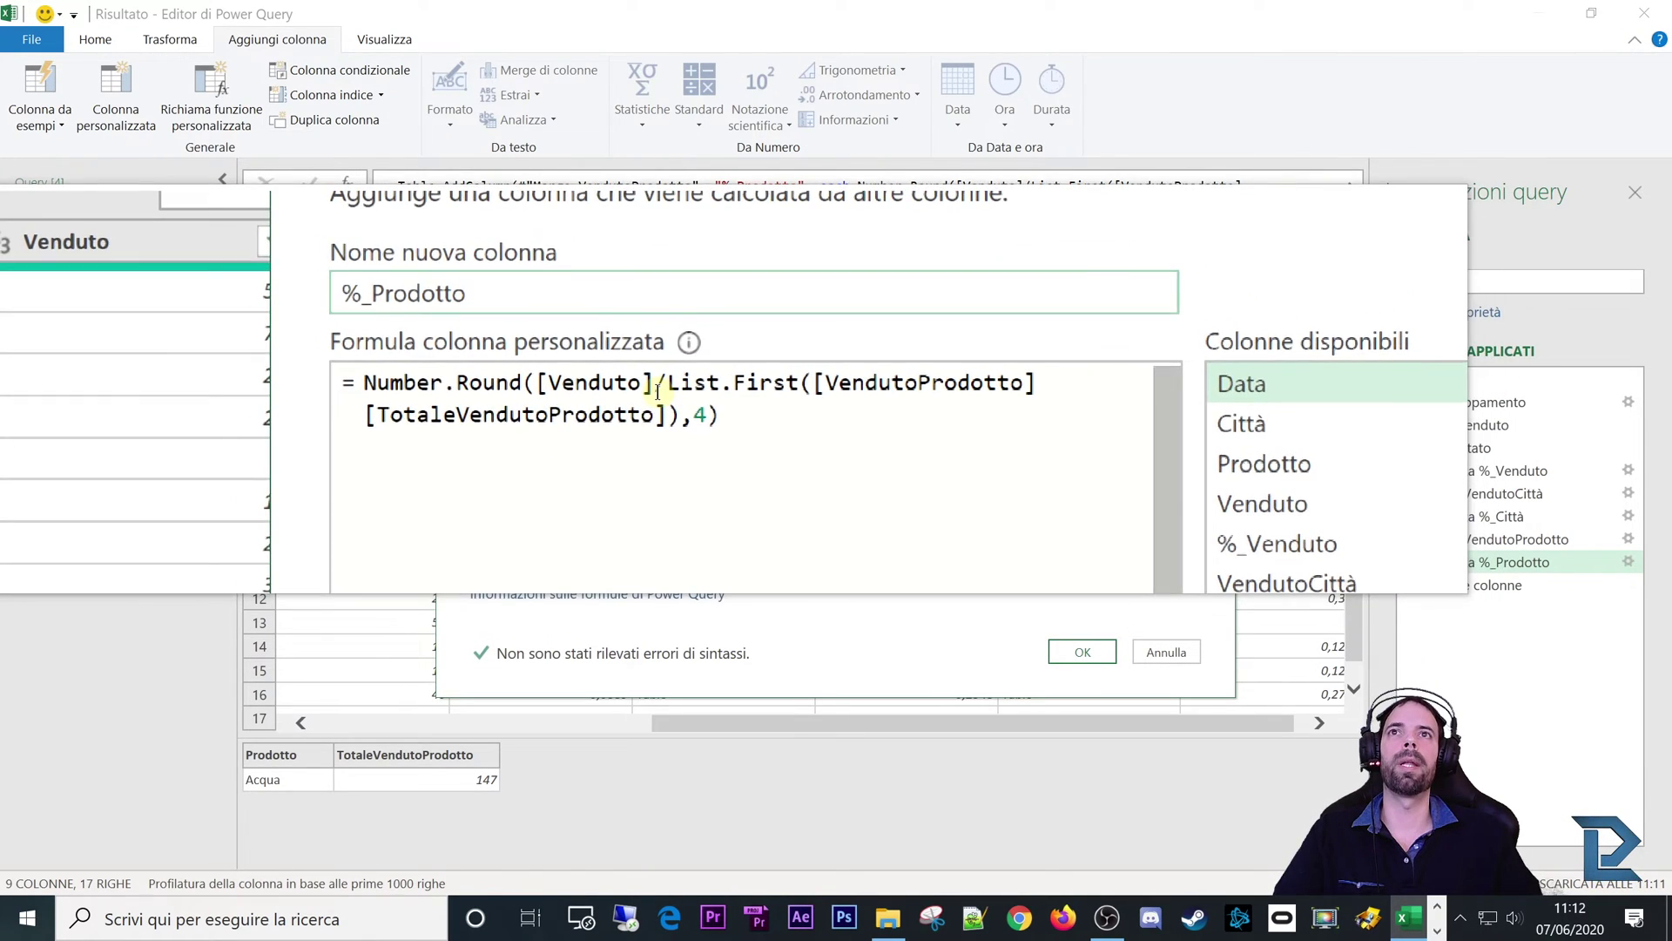
Step: Point out List.First in the %_Prodotto formula, then cancel the Colonna personalizzata dialog
left_click_drag(622, 374, 755, 374)
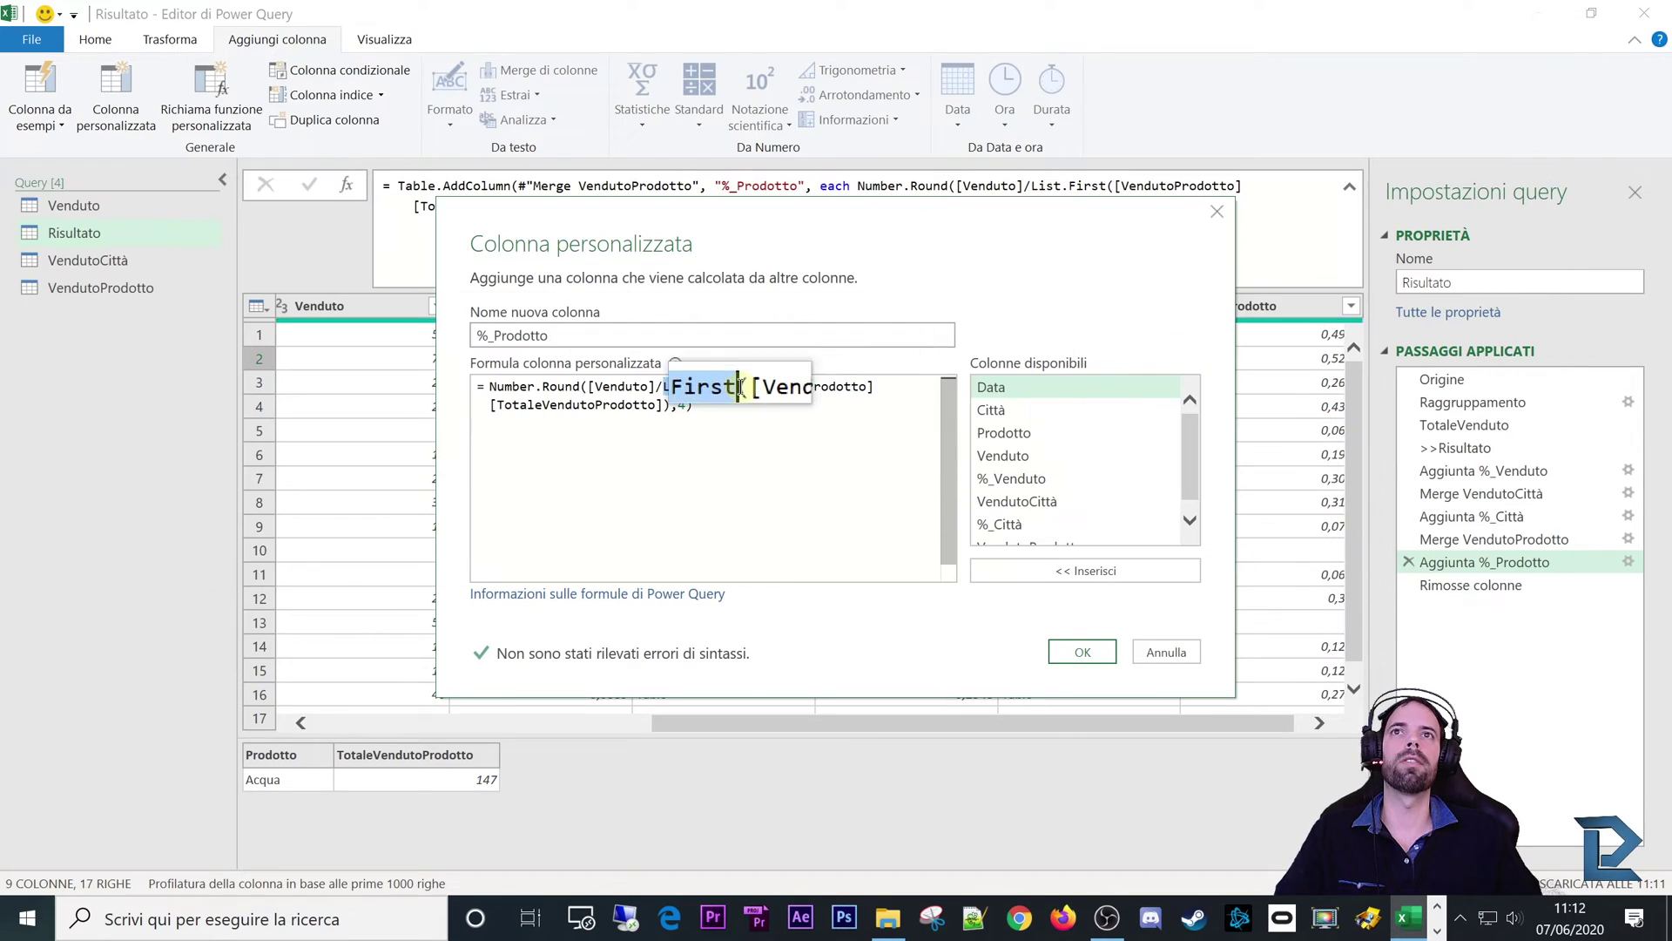
left_click(902, 618)
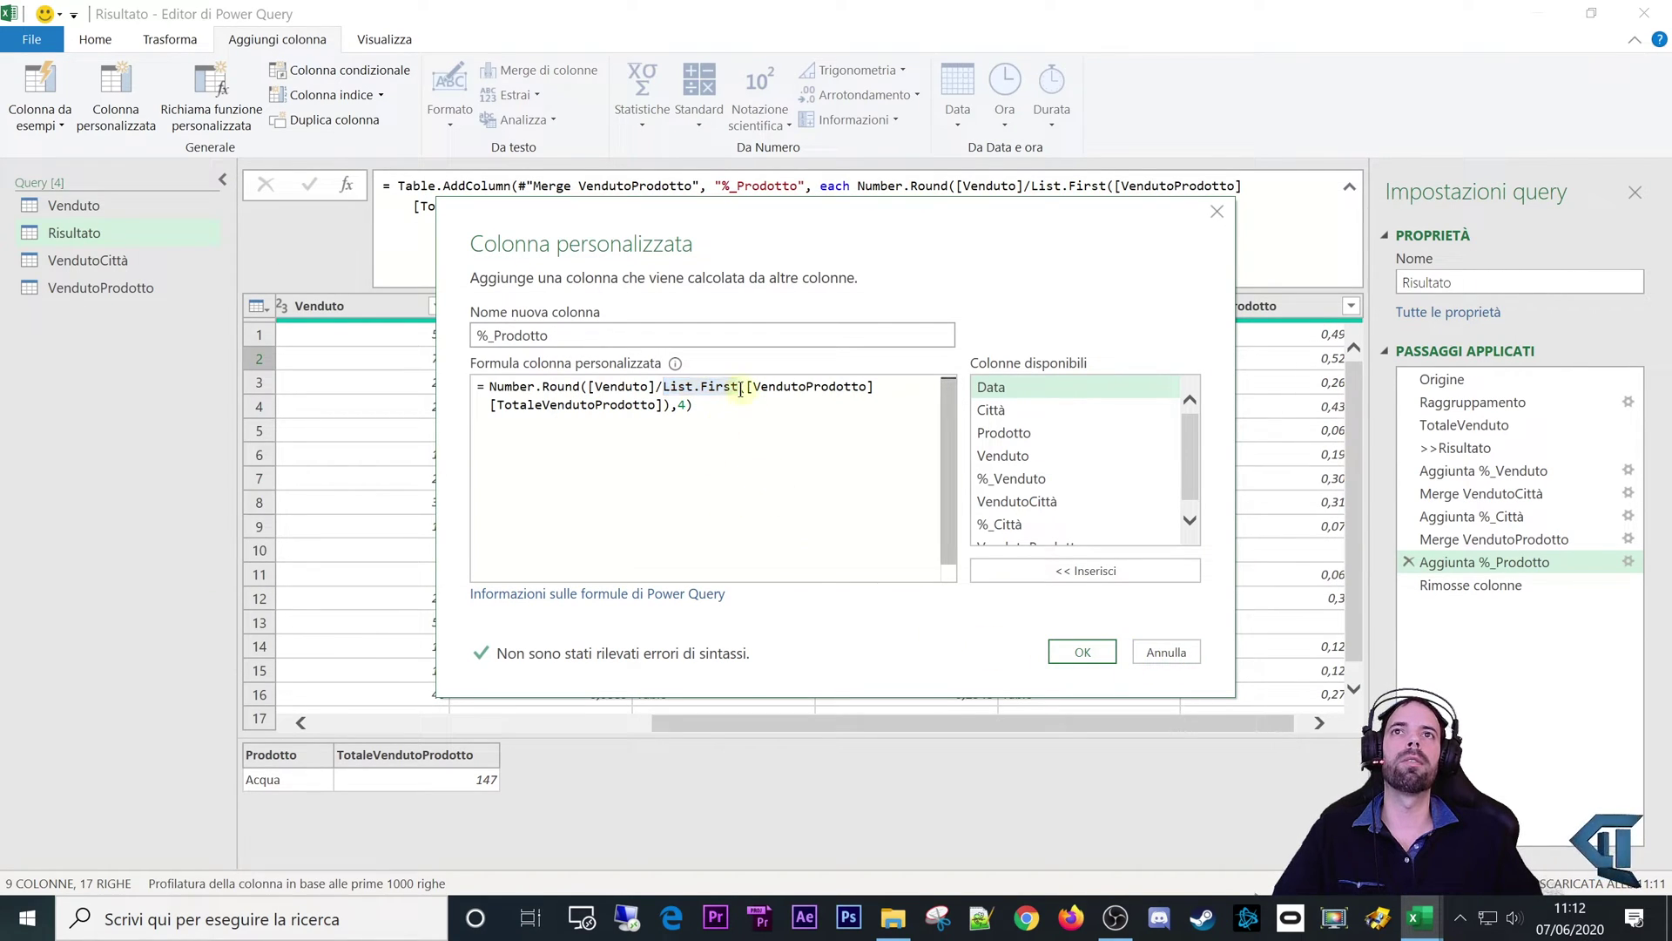
left_click(1172, 655)
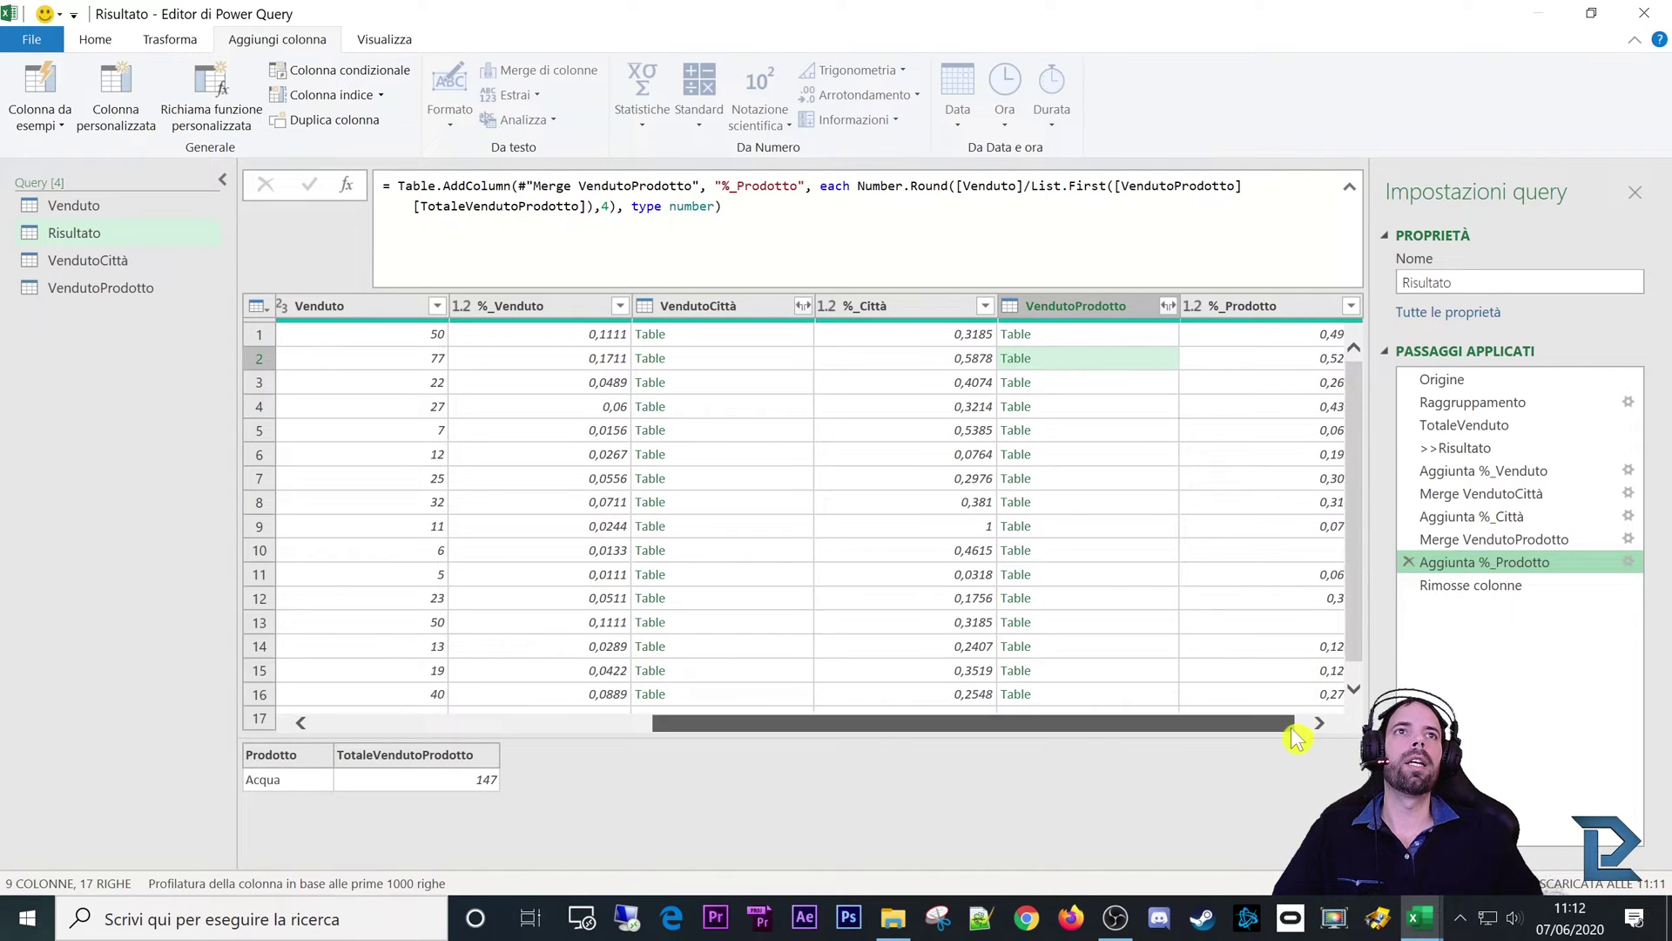
Step: Review the Rimosse colonne result and the VendutoCittà and VendutoProdotto columns
left_click_drag(1294, 731, 1306, 730)
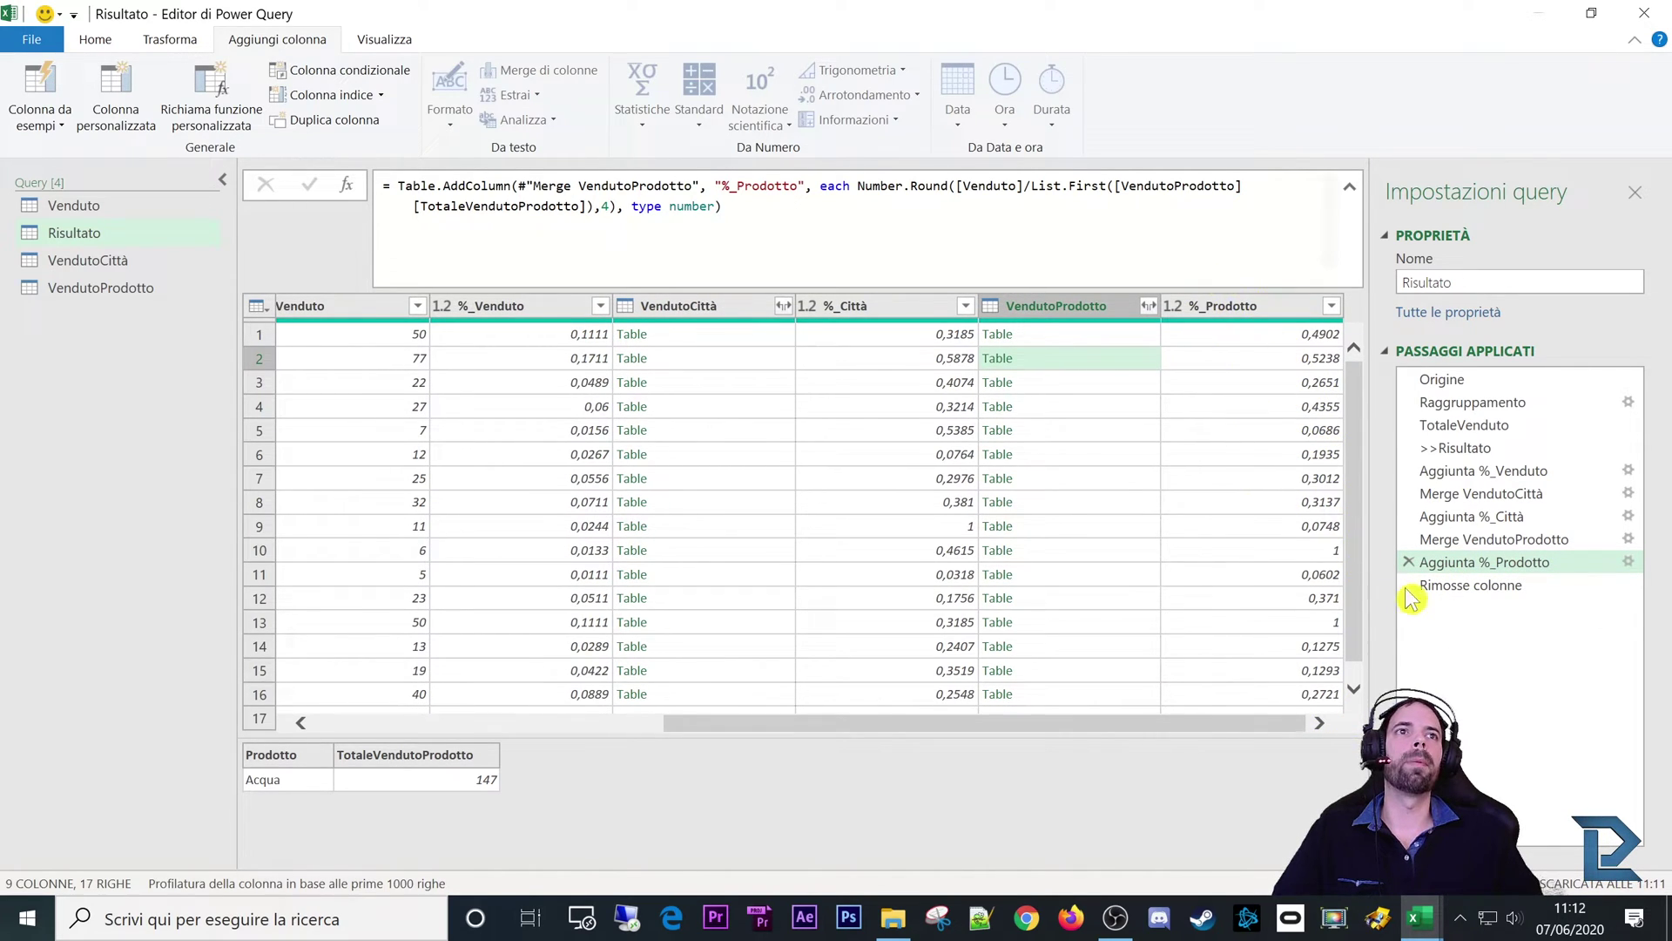
left_click(1450, 586)
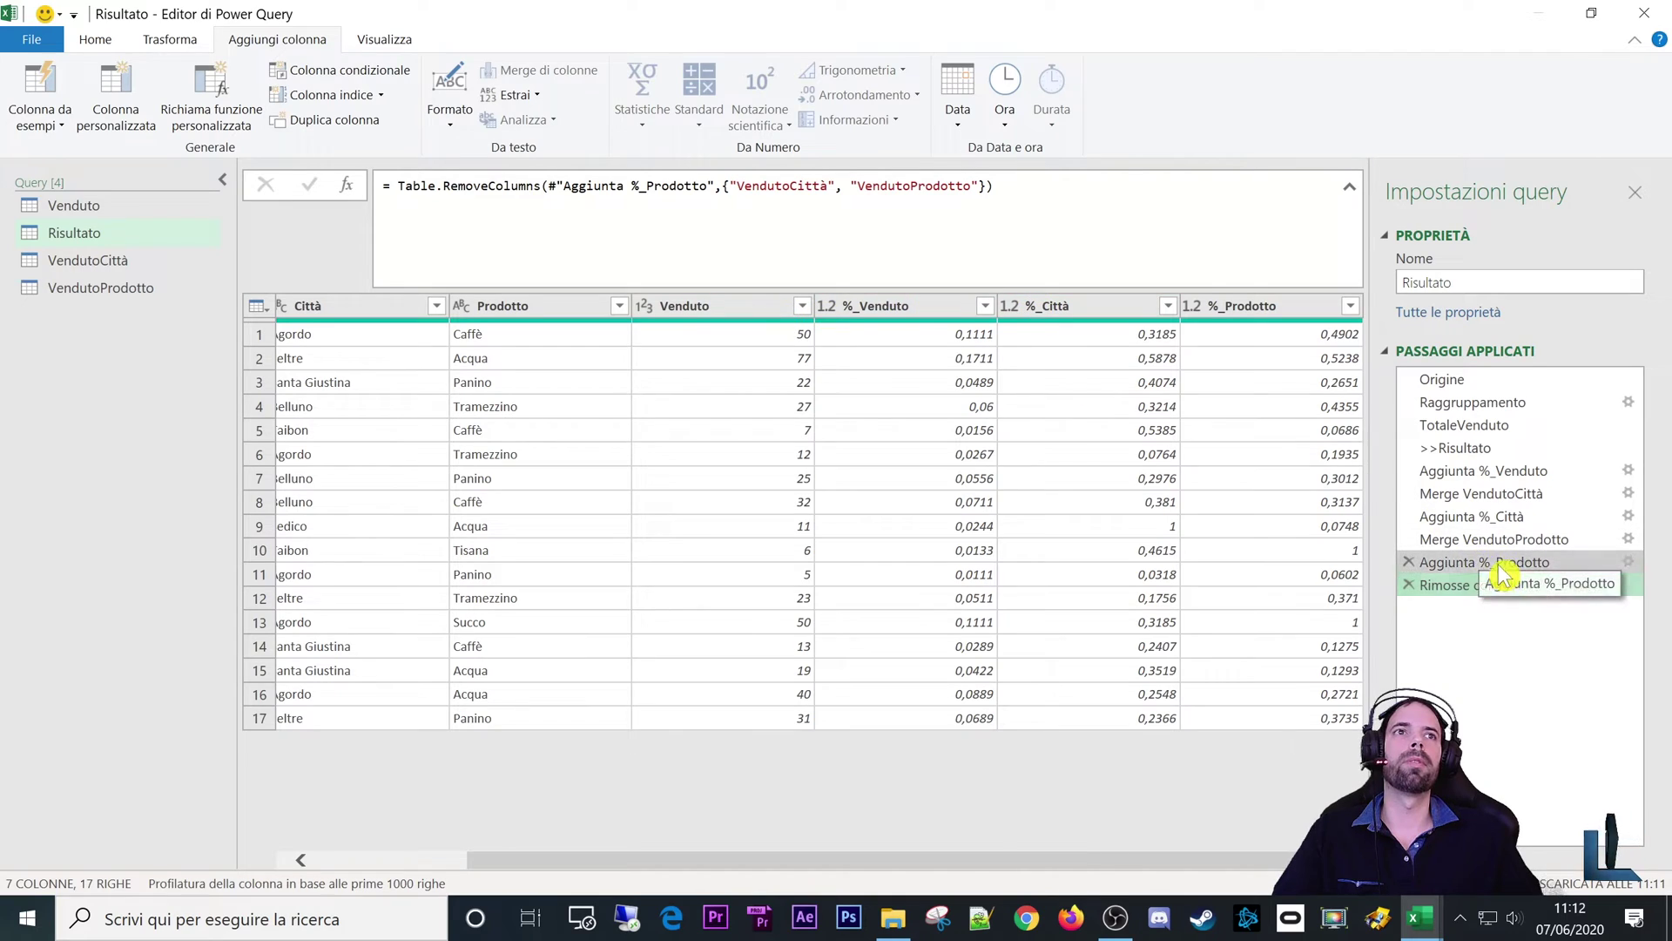
left_click(1481, 561)
left_click(1071, 305)
left_click_drag(1021, 849, 1245, 852)
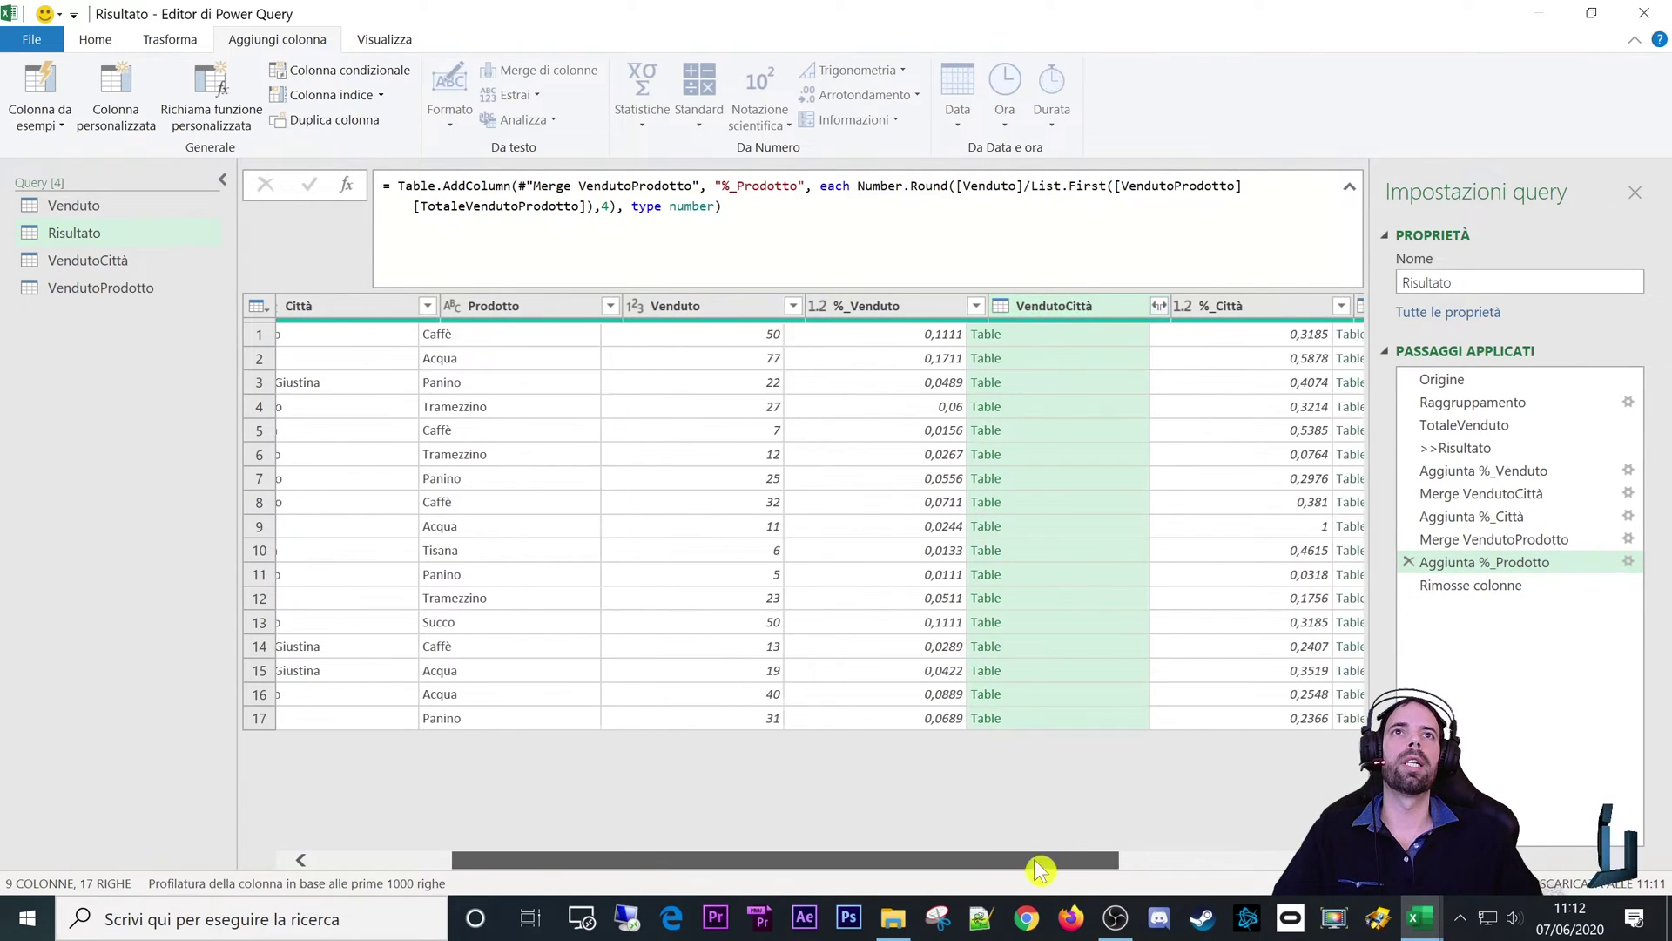
left_click(1105, 306)
left_click(694, 309)
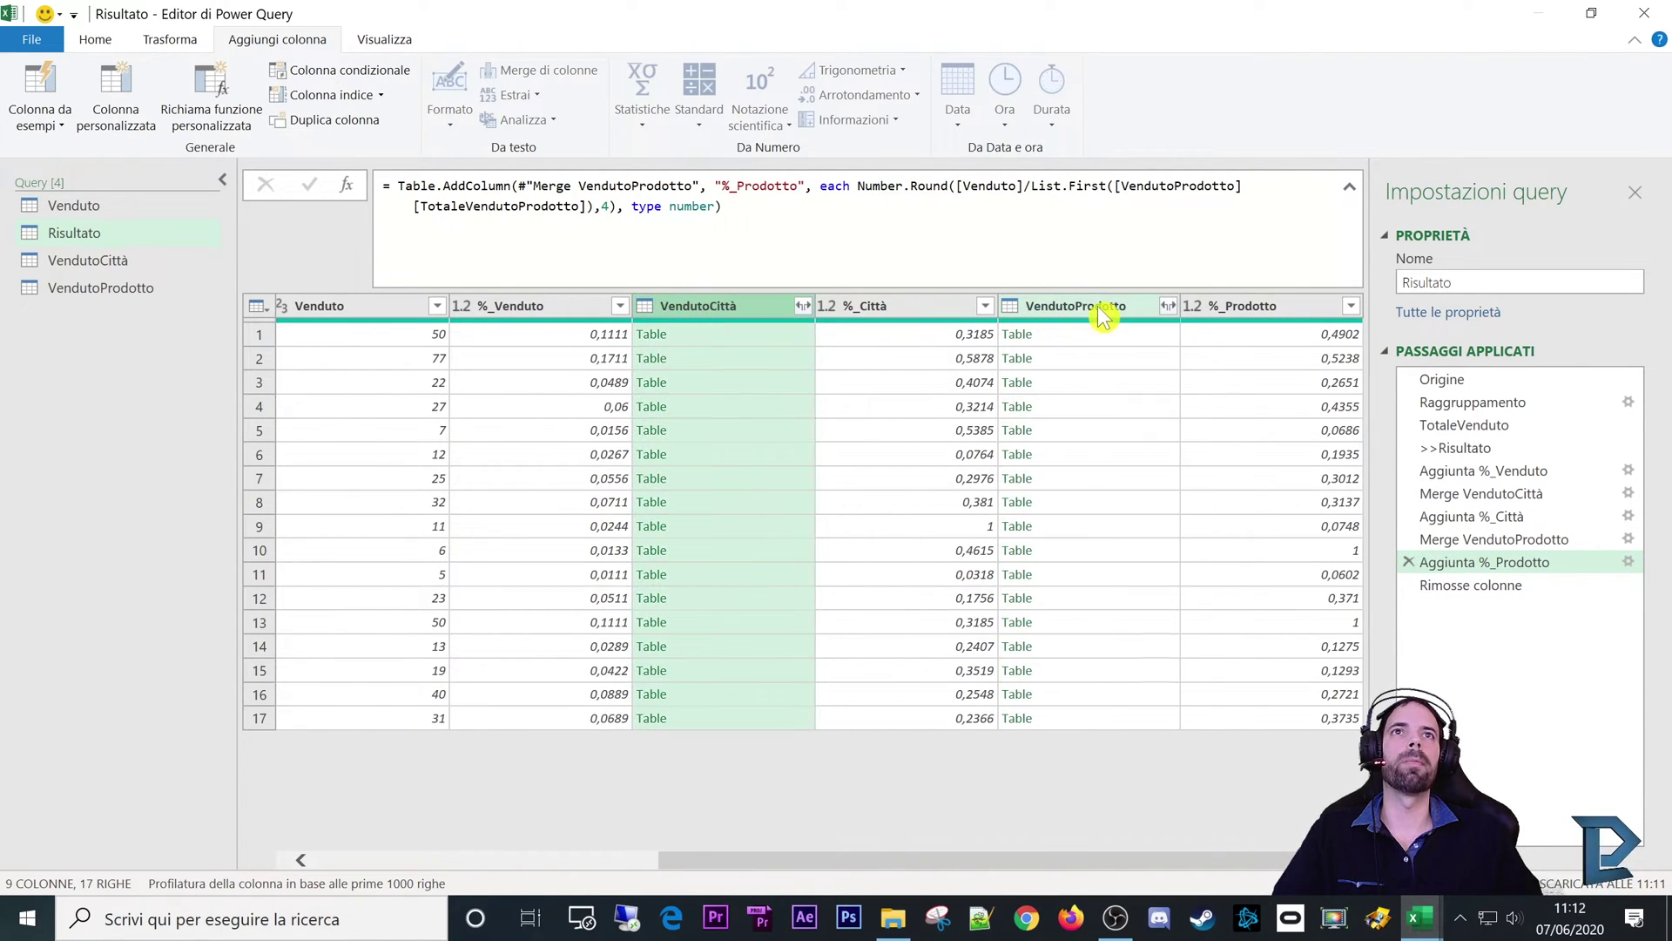
left_click(1101, 309, "ctrl")
left_click(1472, 585)
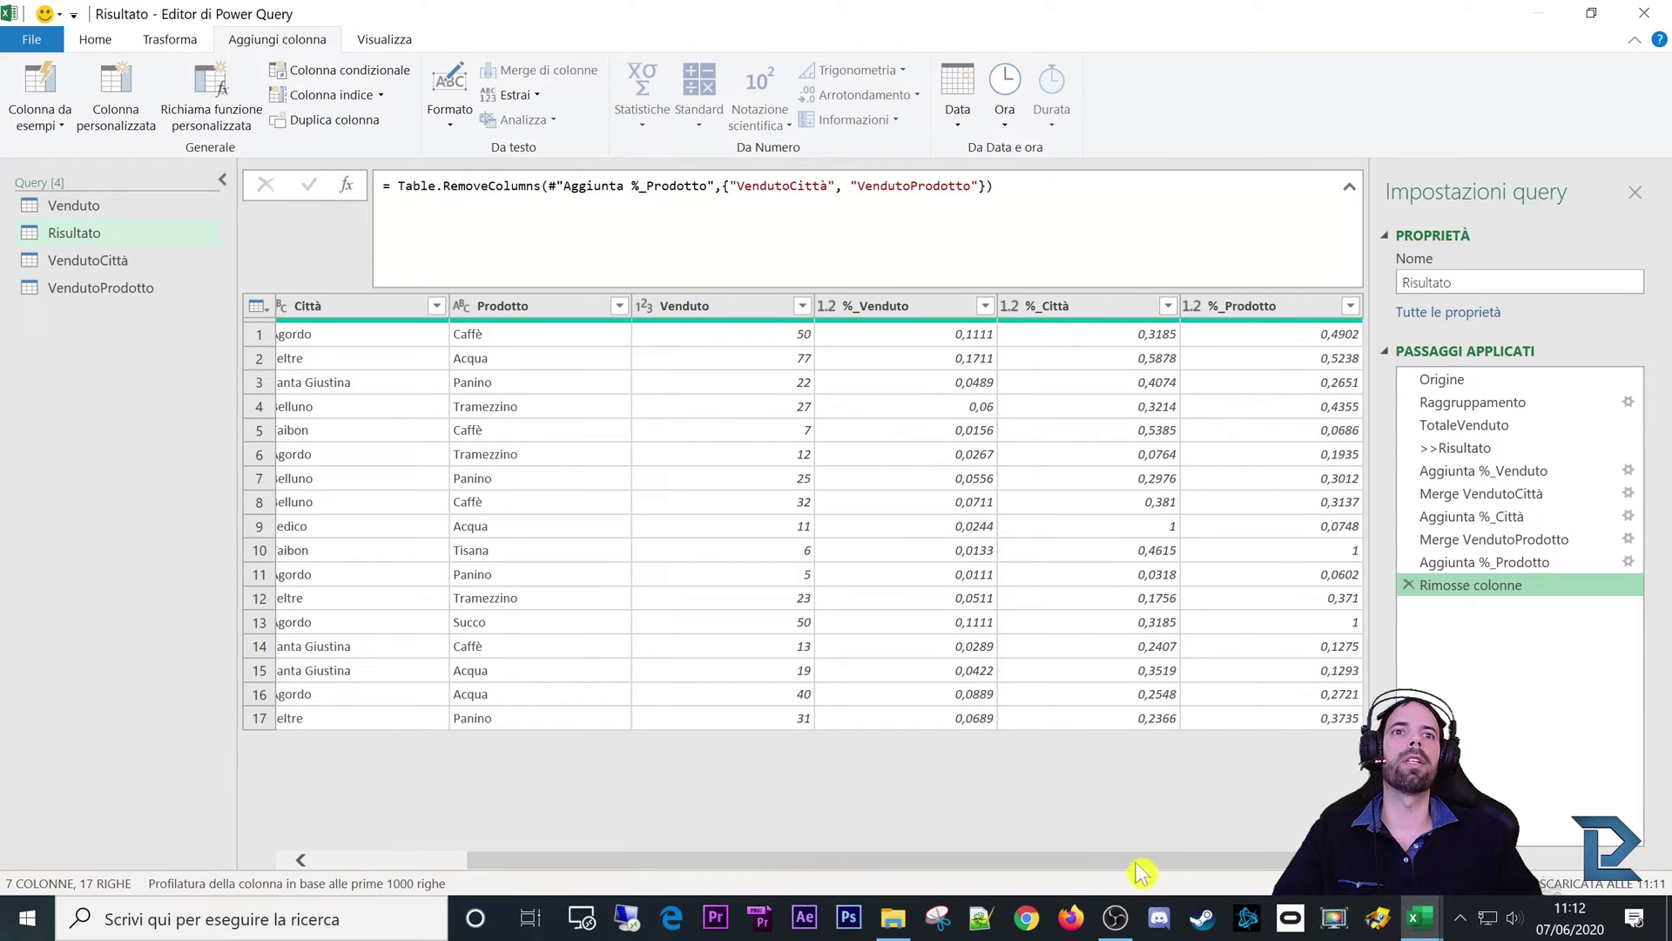
mouse_move(1246, 854)
left_mouse_down()
mouse_move(882, 819)
mouse_move(1192, 837)
left_mouse_up()
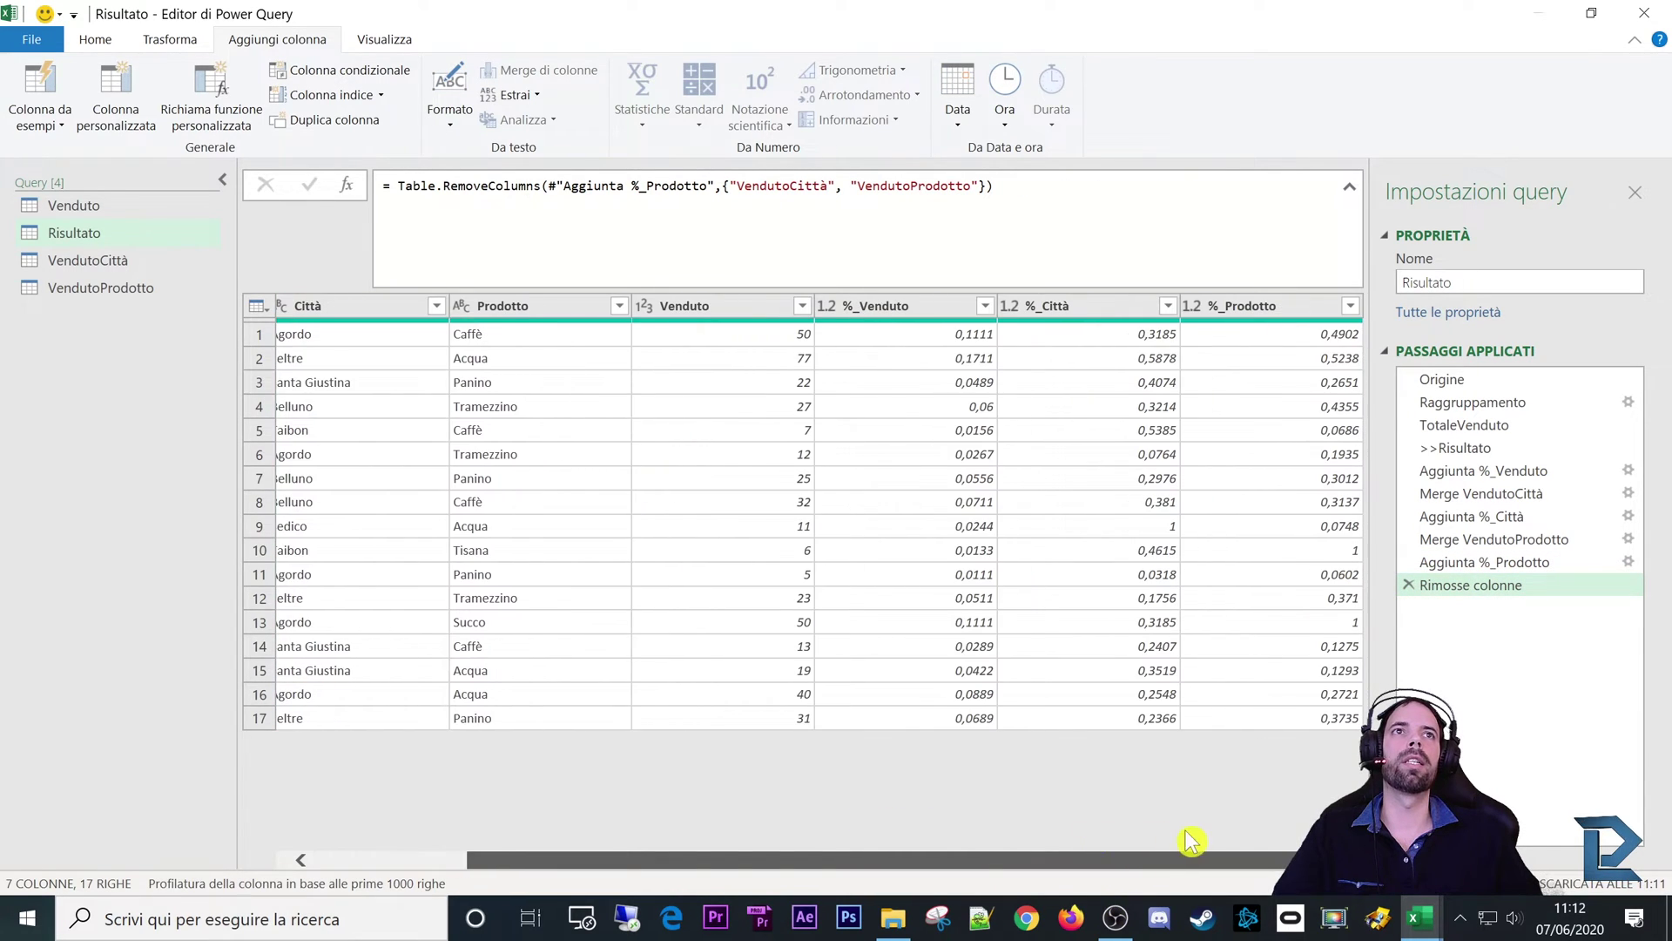
Step: Use Chiudi e carica to load Risultato back onto the Excel sheet
left_click(95, 39)
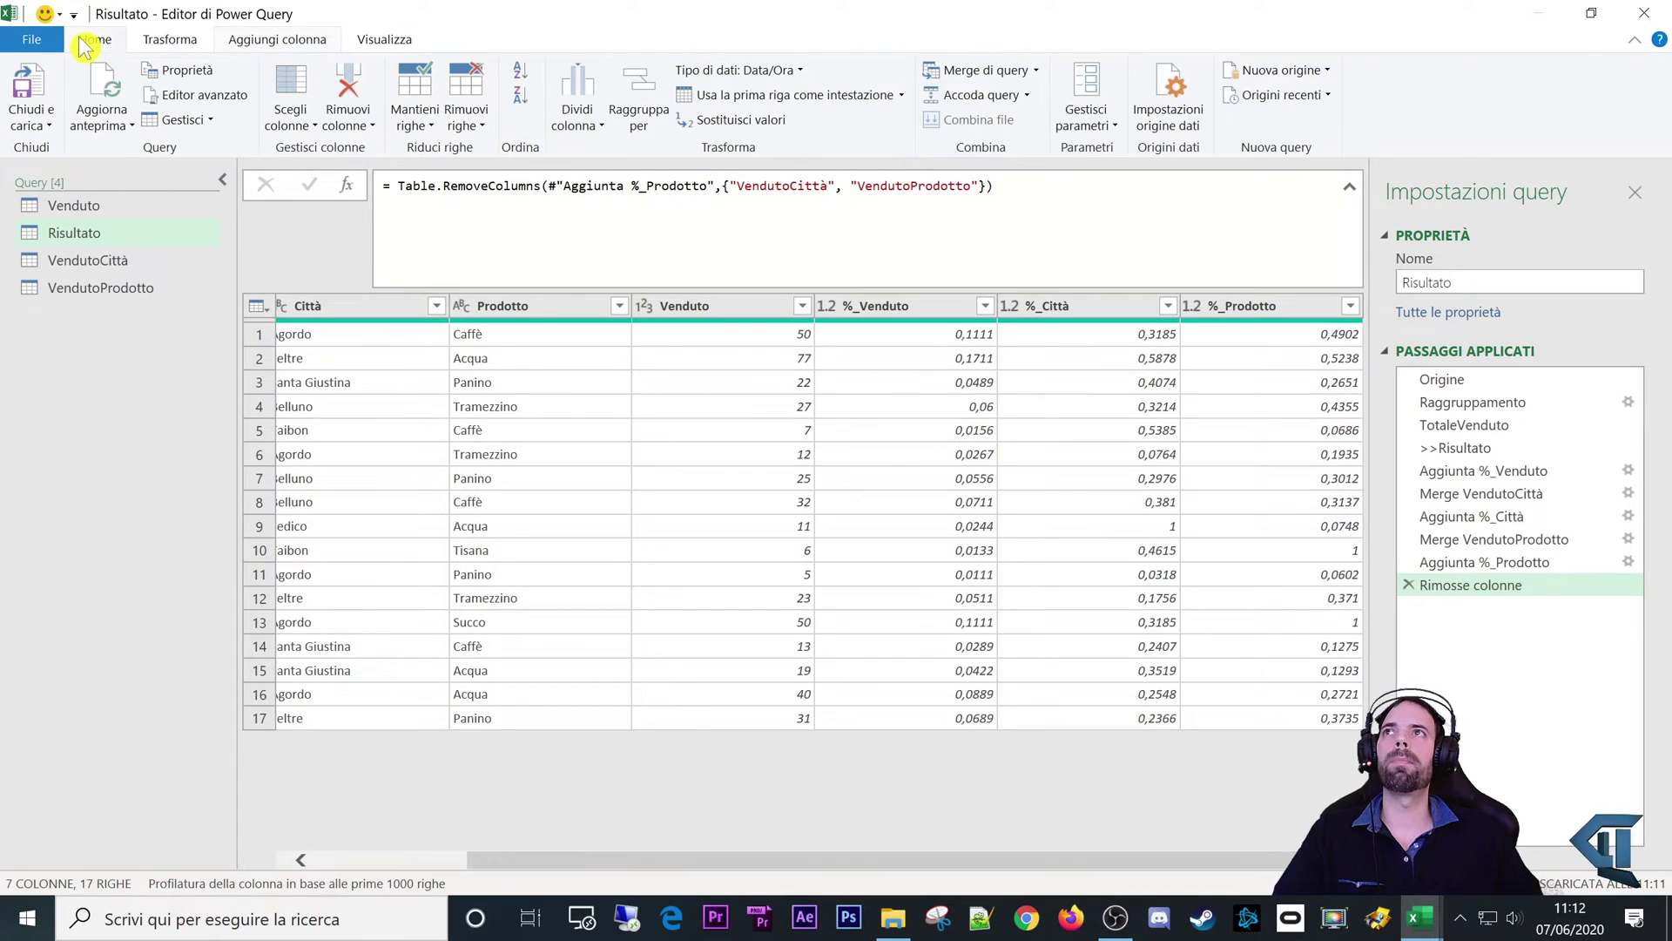
left_click(29, 132)
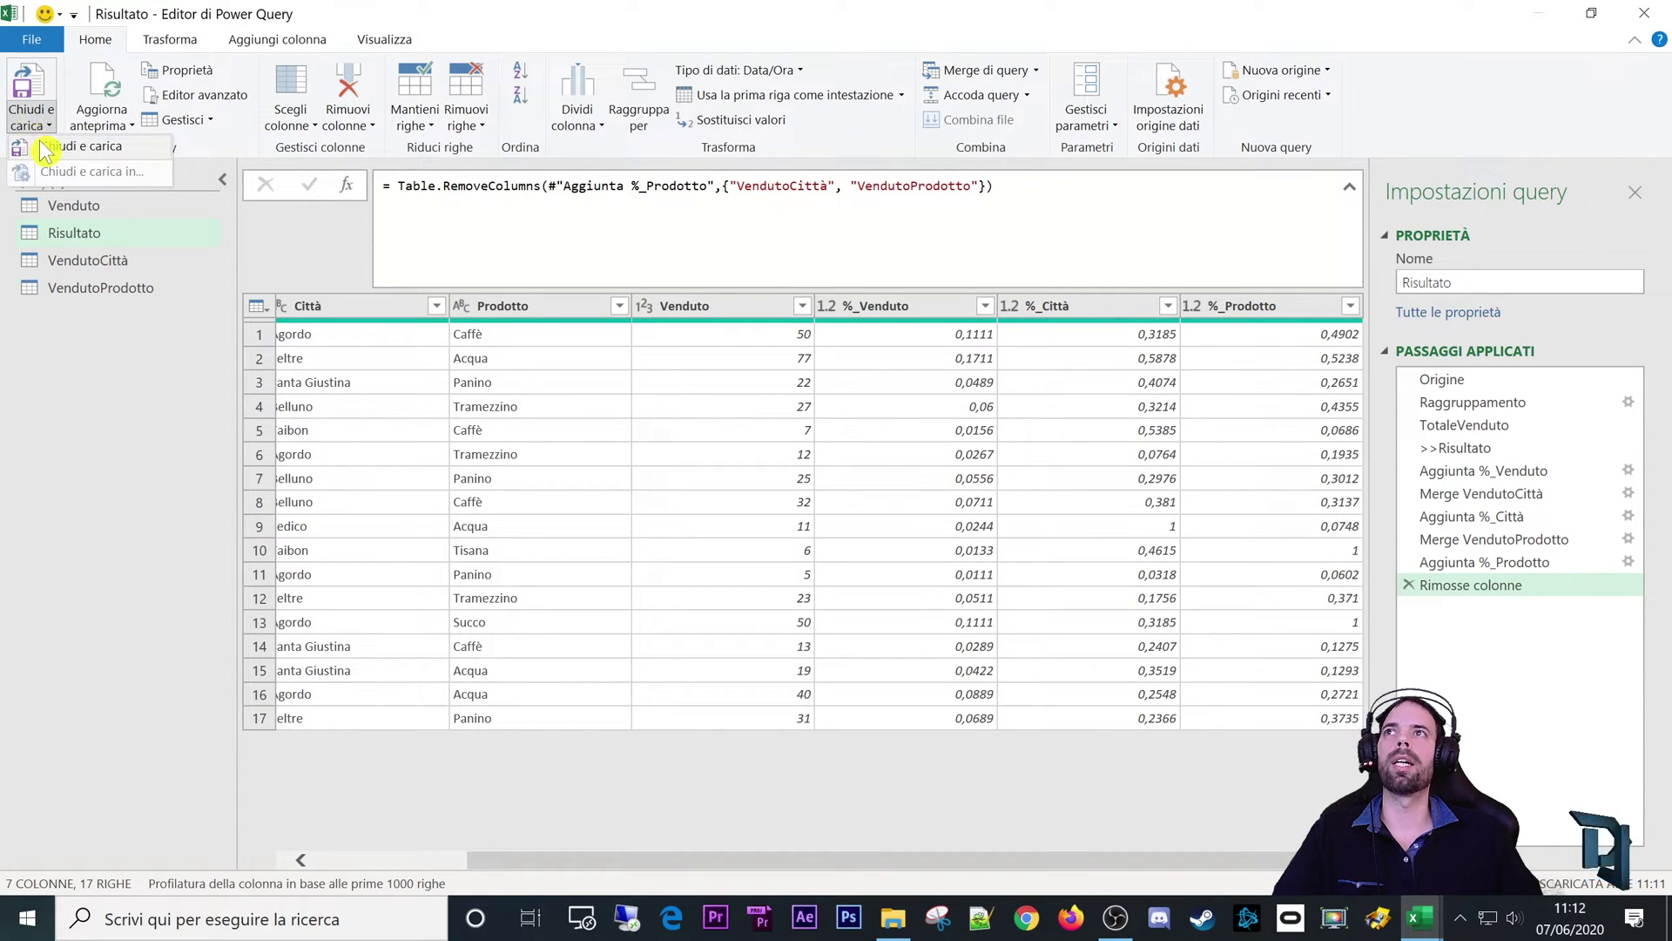
left_click(39, 150)
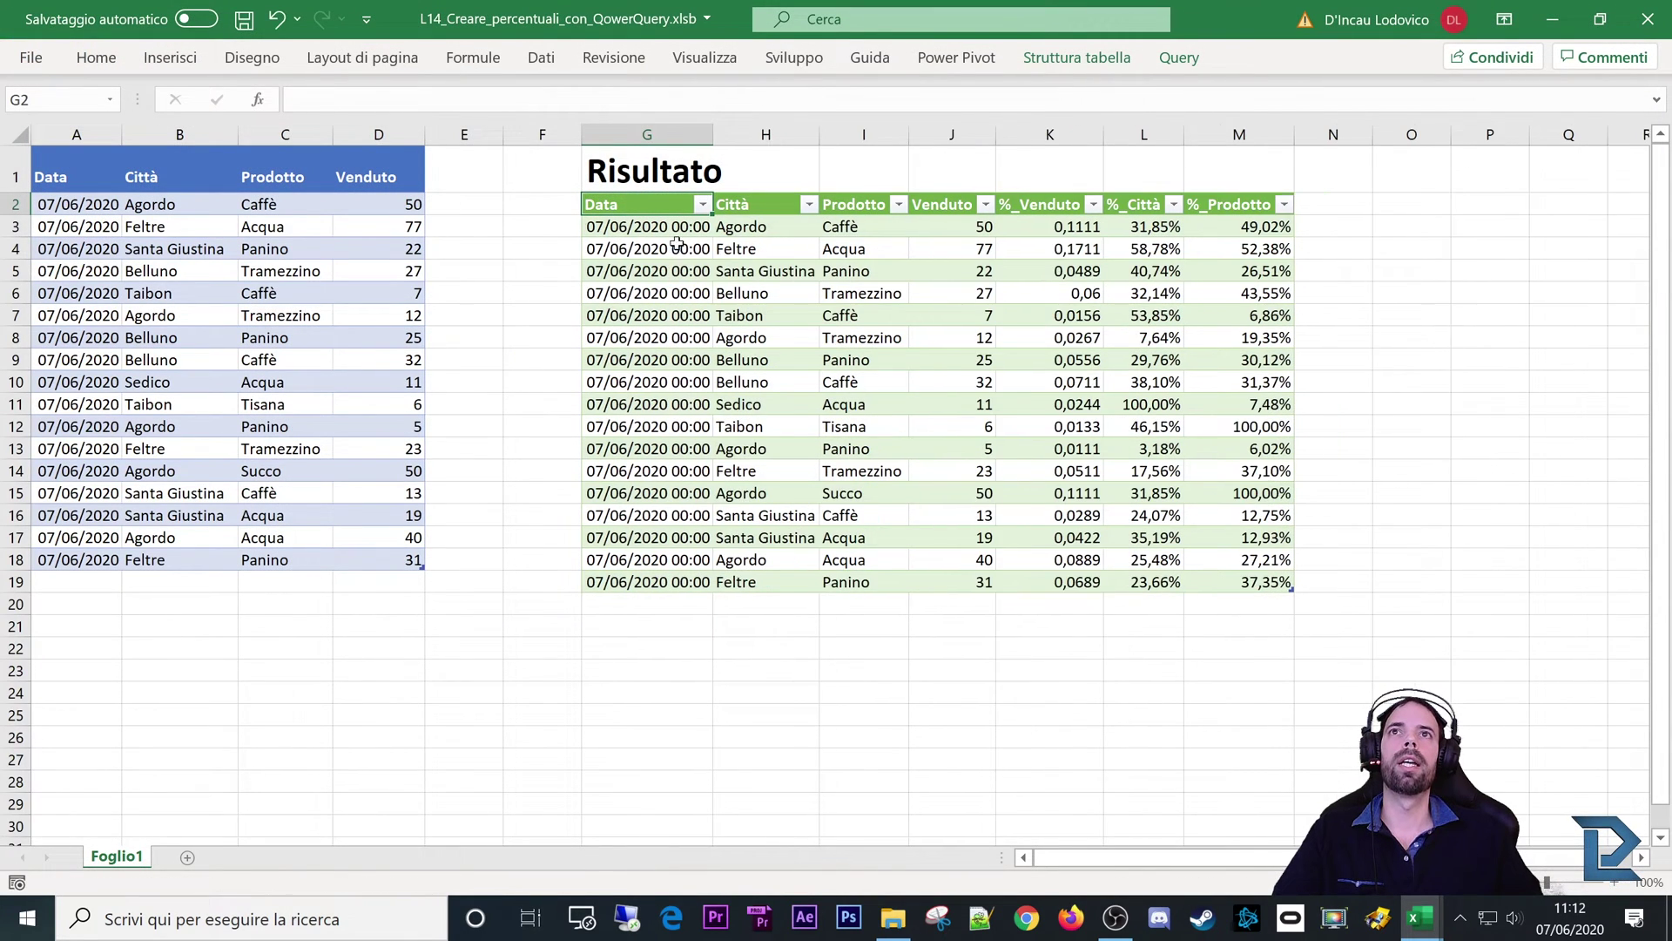
Step: Select the %_Venduto data cells K3:K19, still shown as plain decimals
left_click(1332, 337)
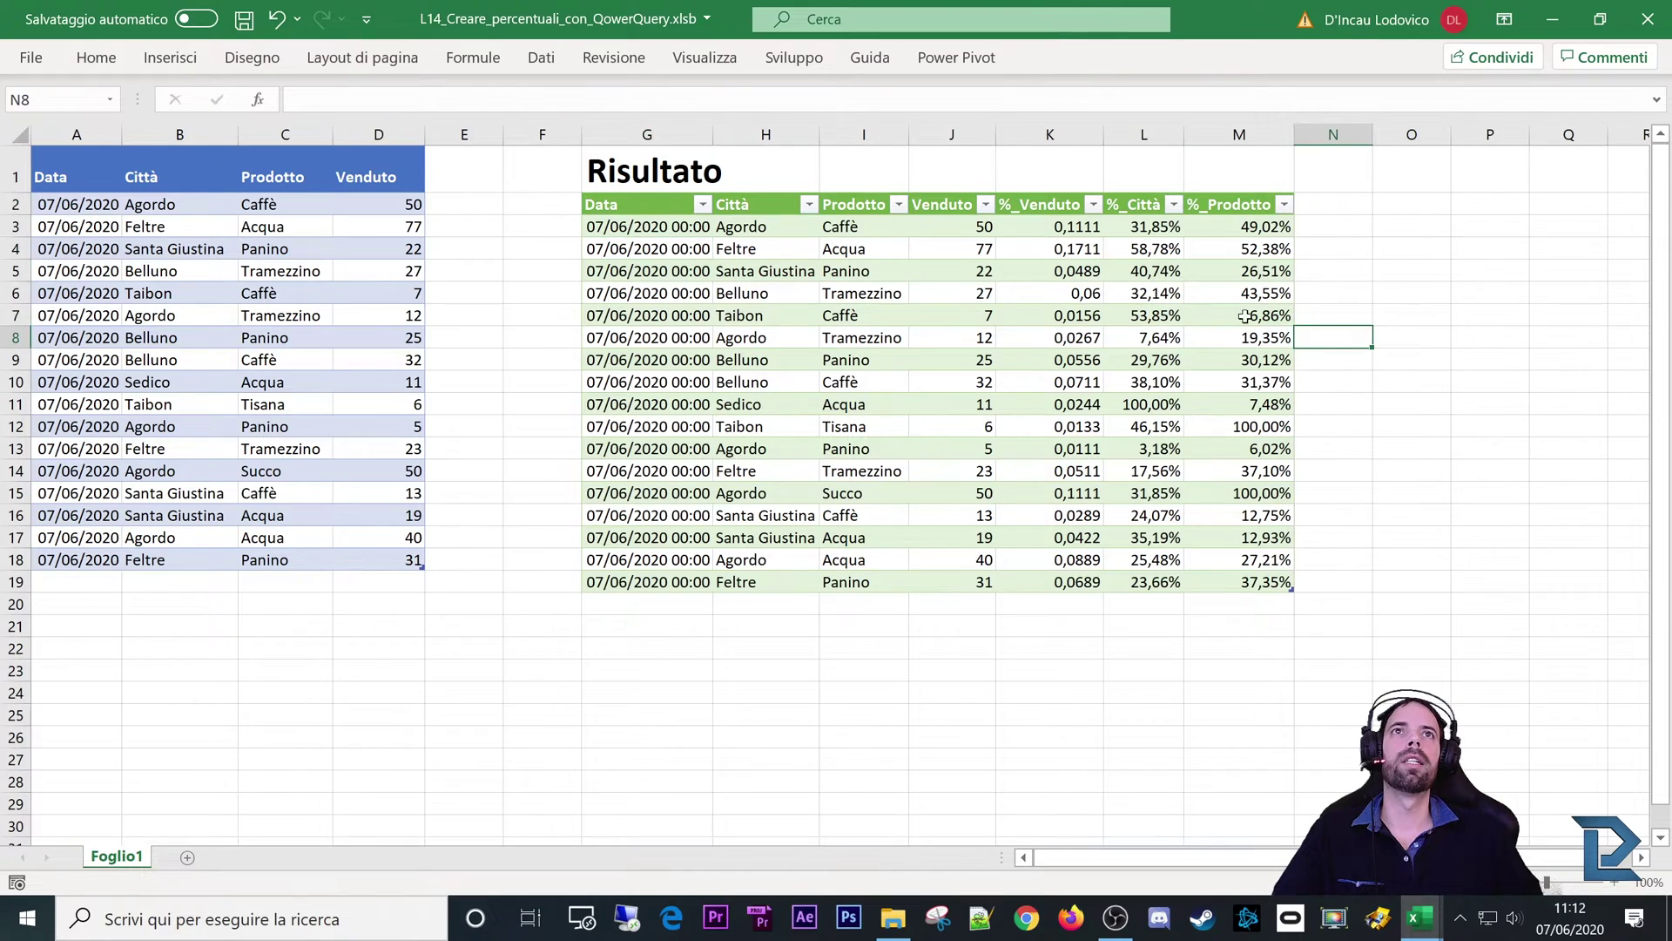
left_click(1042, 189)
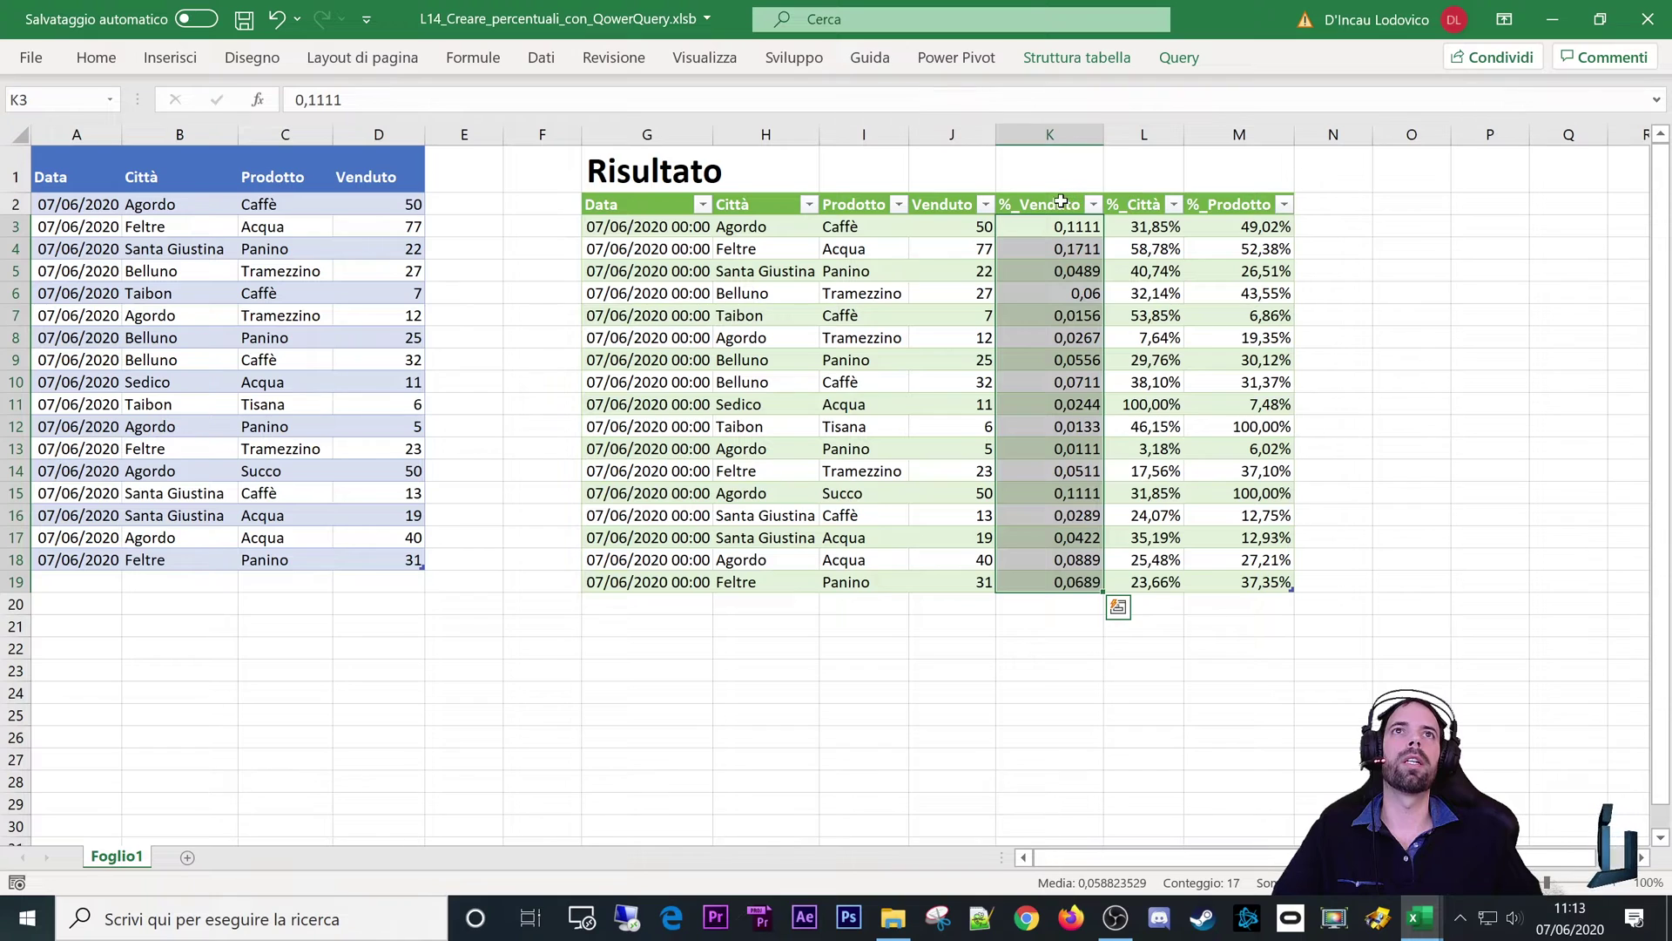
Step: Format K2:M19 (%_Venduto, %_Città, %_Prodotto) as Percentuale with two decimals
left_click_drag(1061, 203, 1237, 204)
right_click(1237, 204)
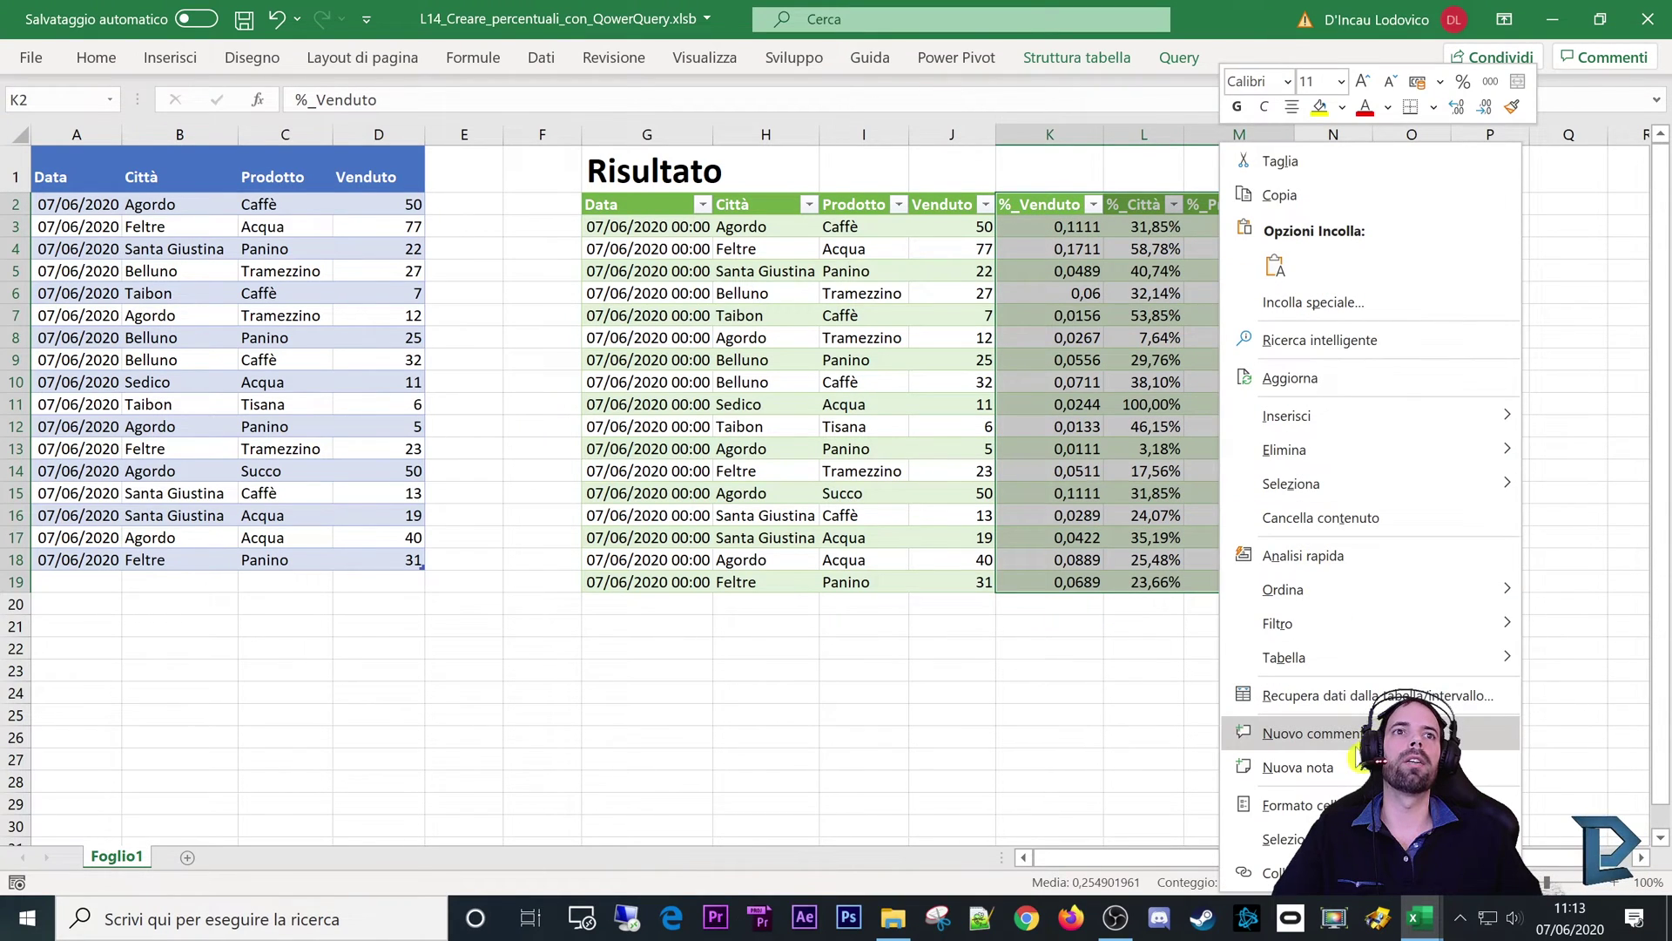
left_click(1298, 805)
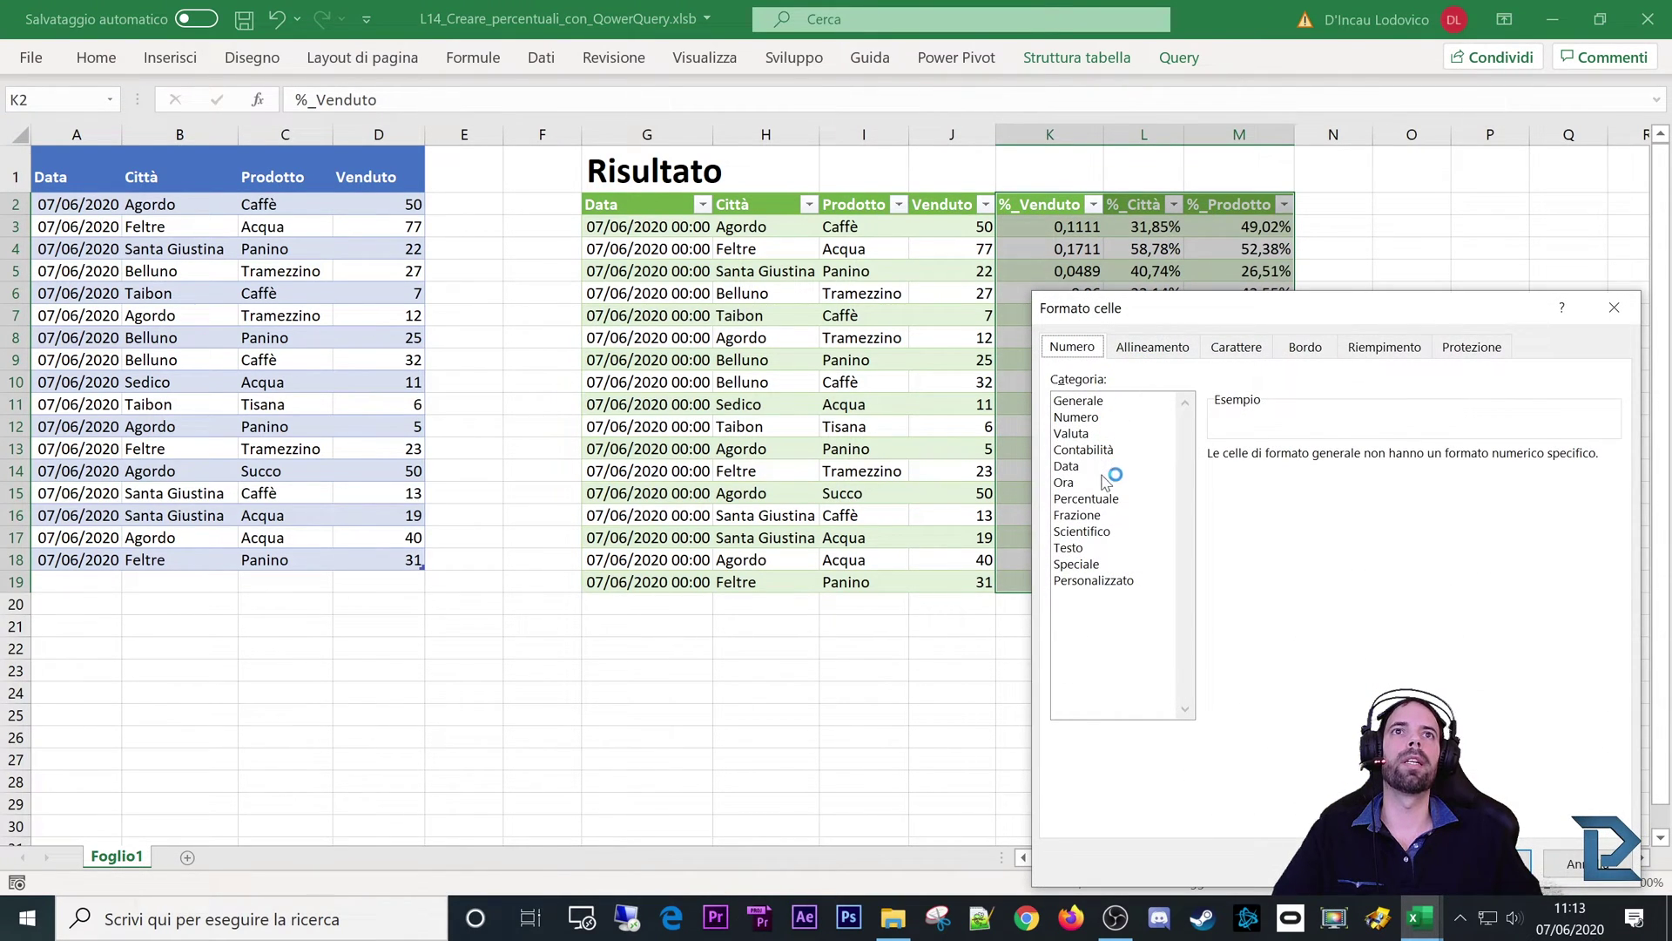
left_click(1106, 498)
left_click(1520, 861)
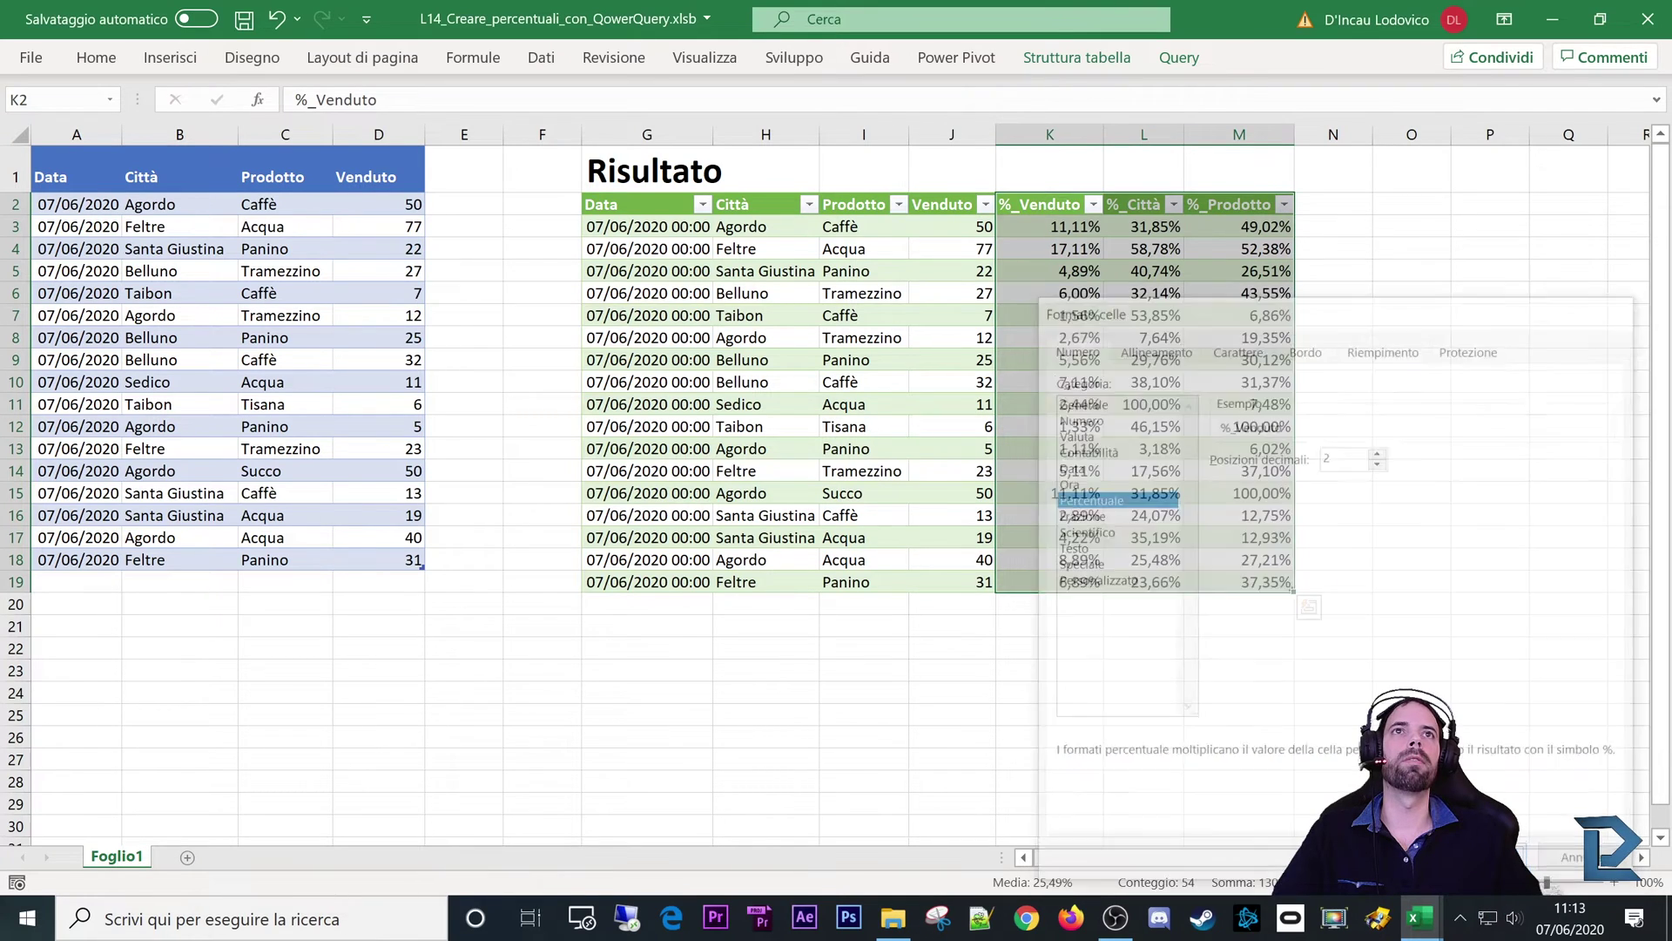
left_click(1070, 289)
Step: Check the K3 and K19 values, toggling the percentage format with Ctrl+Z and Ctrl+Y
left_click(1063, 226)
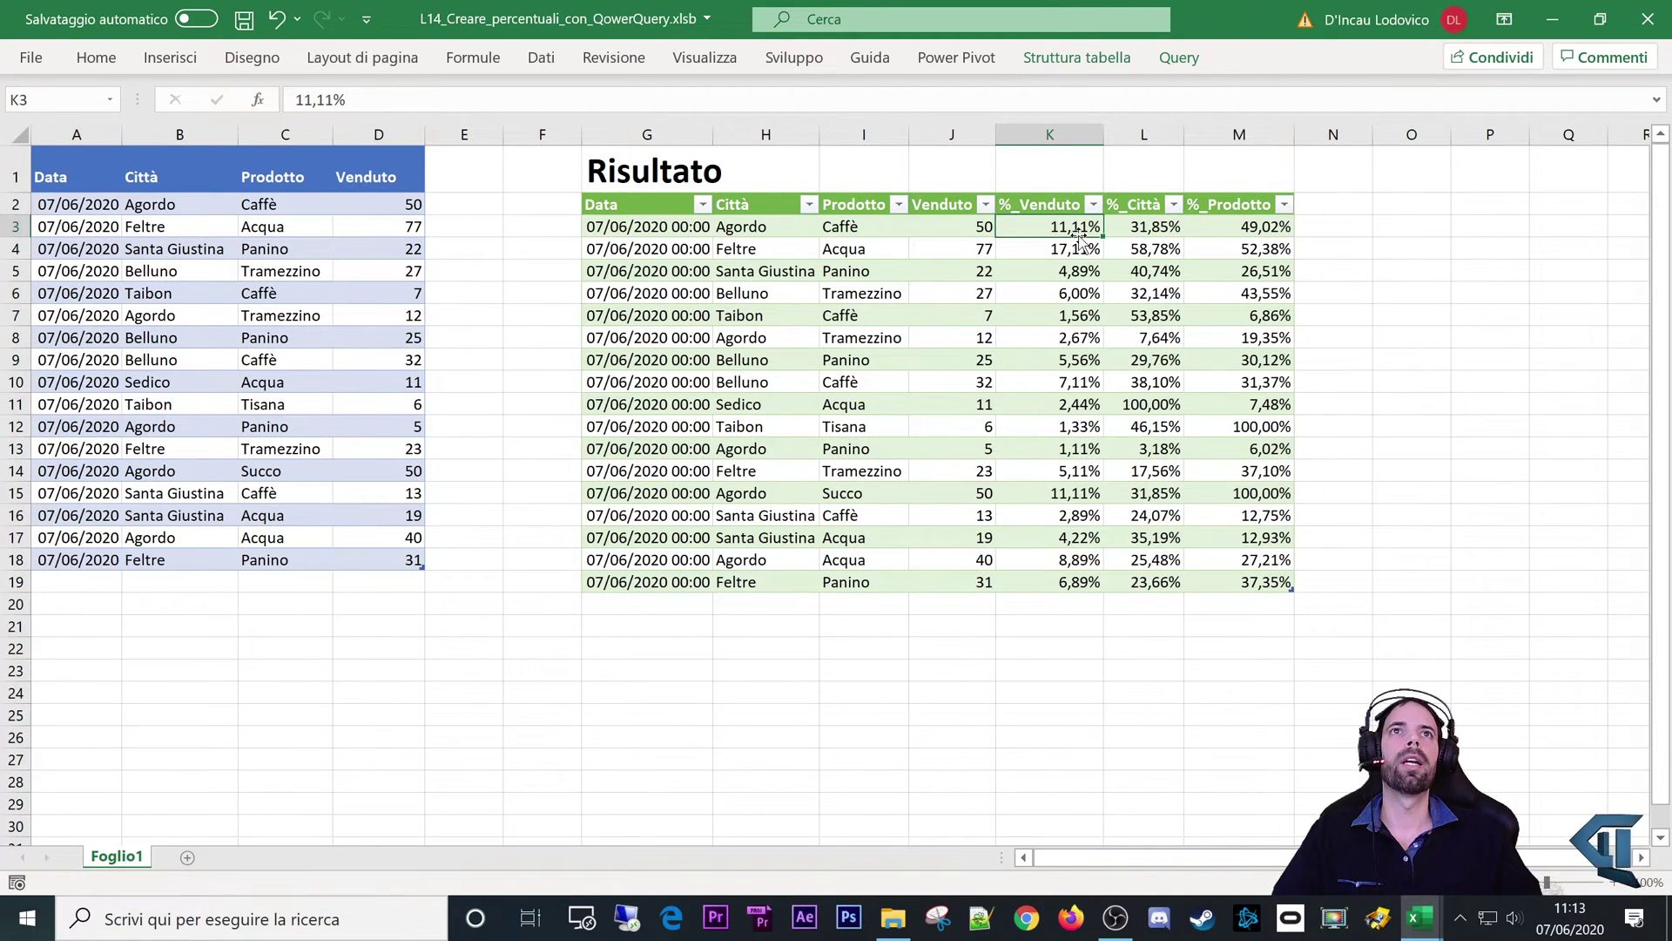
key("ctrl+z")
left_click(1060, 233)
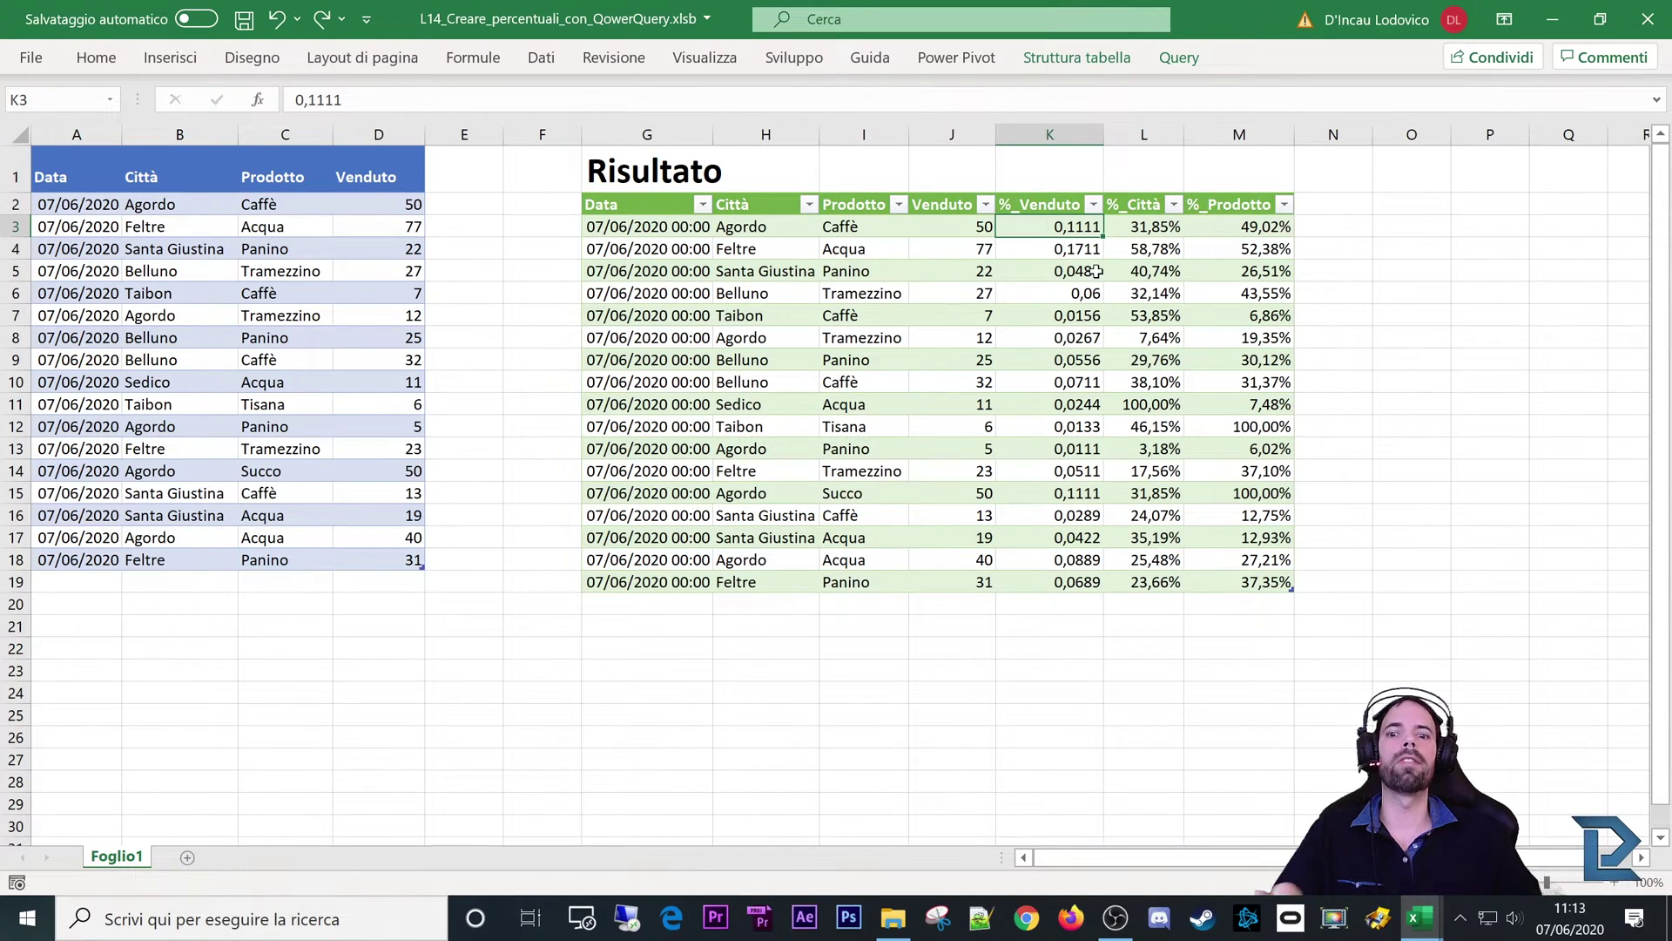
key("ctrl+y")
left_click(1057, 230)
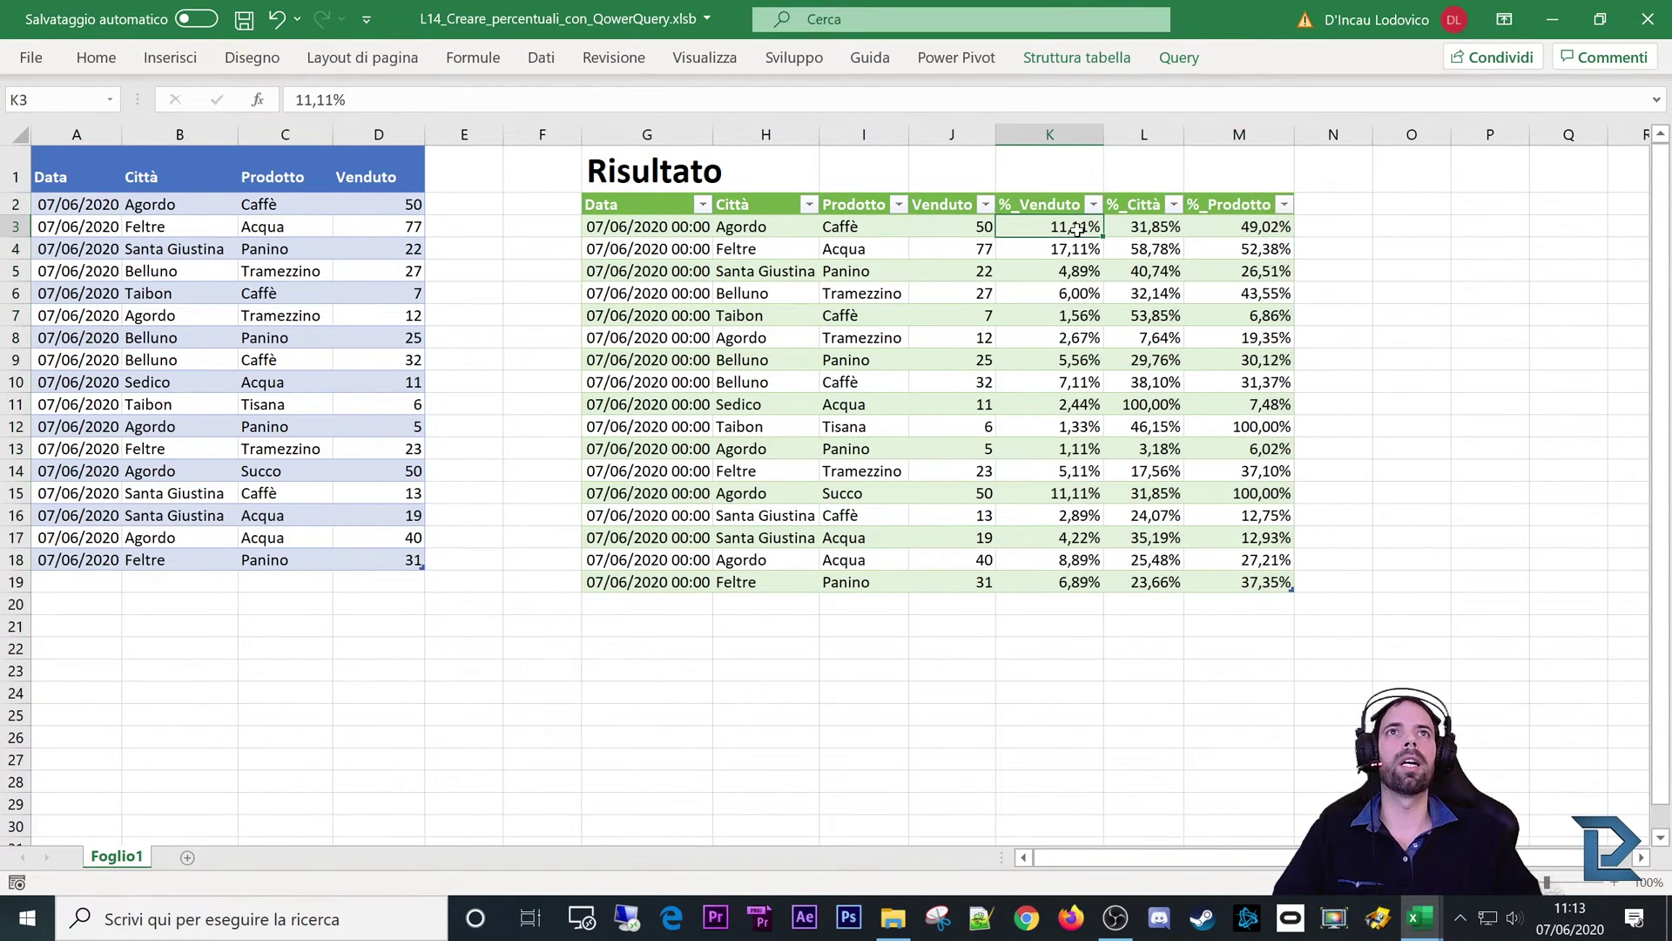
left_click(1080, 584)
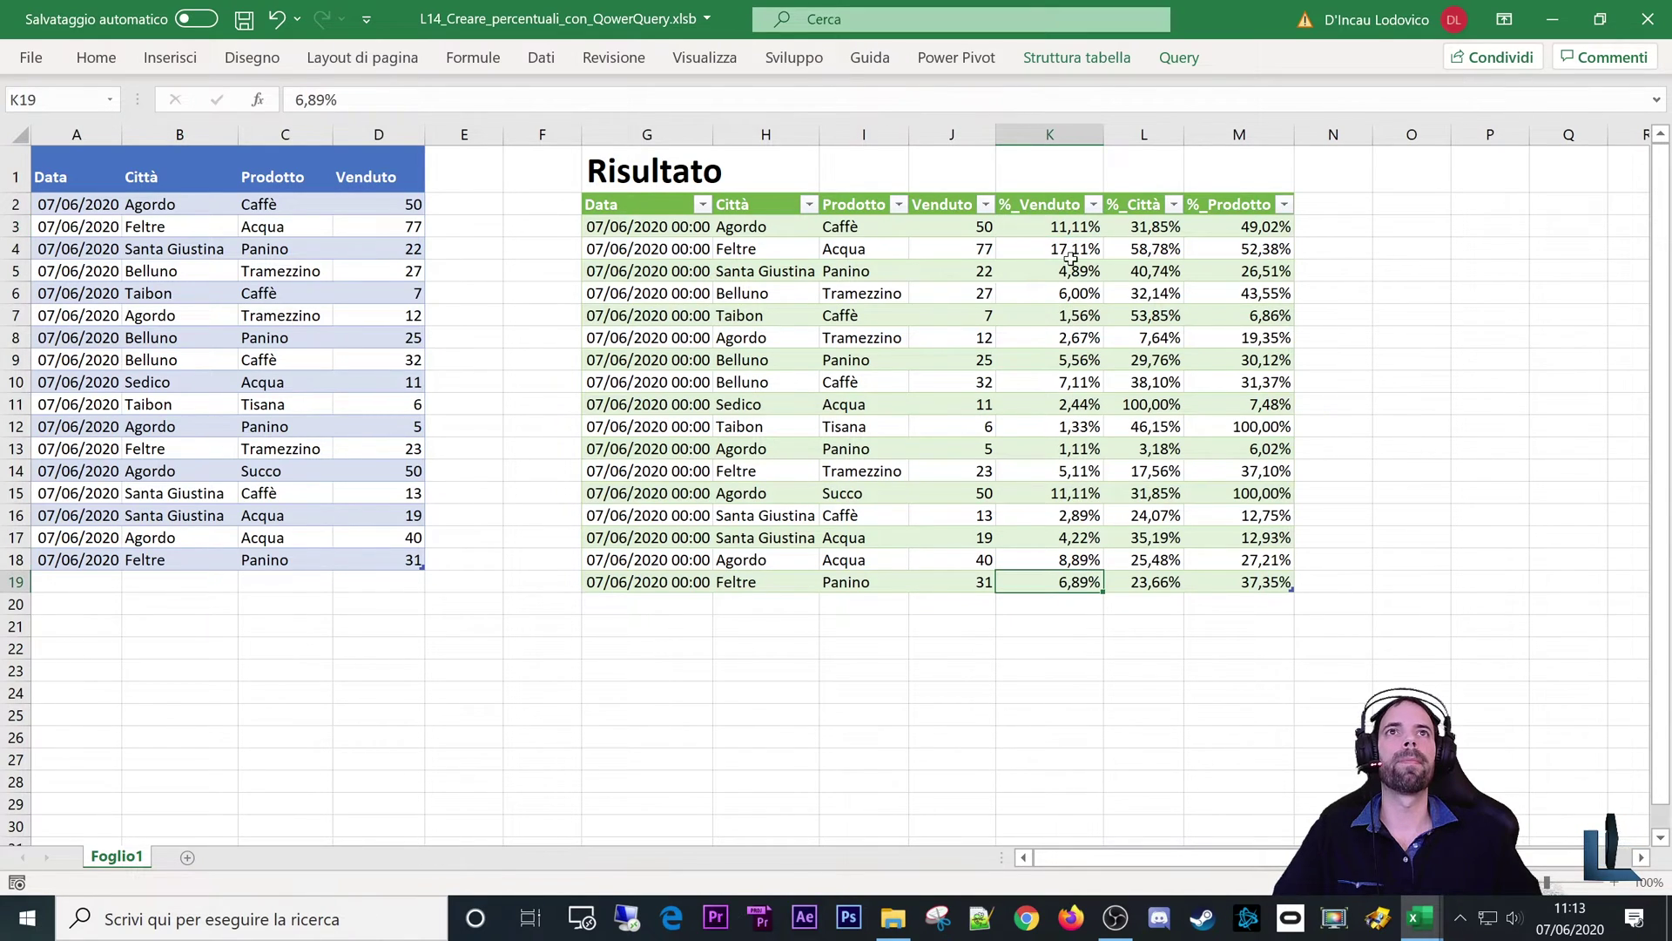
left_click_drag(1048, 191, 1220, 185)
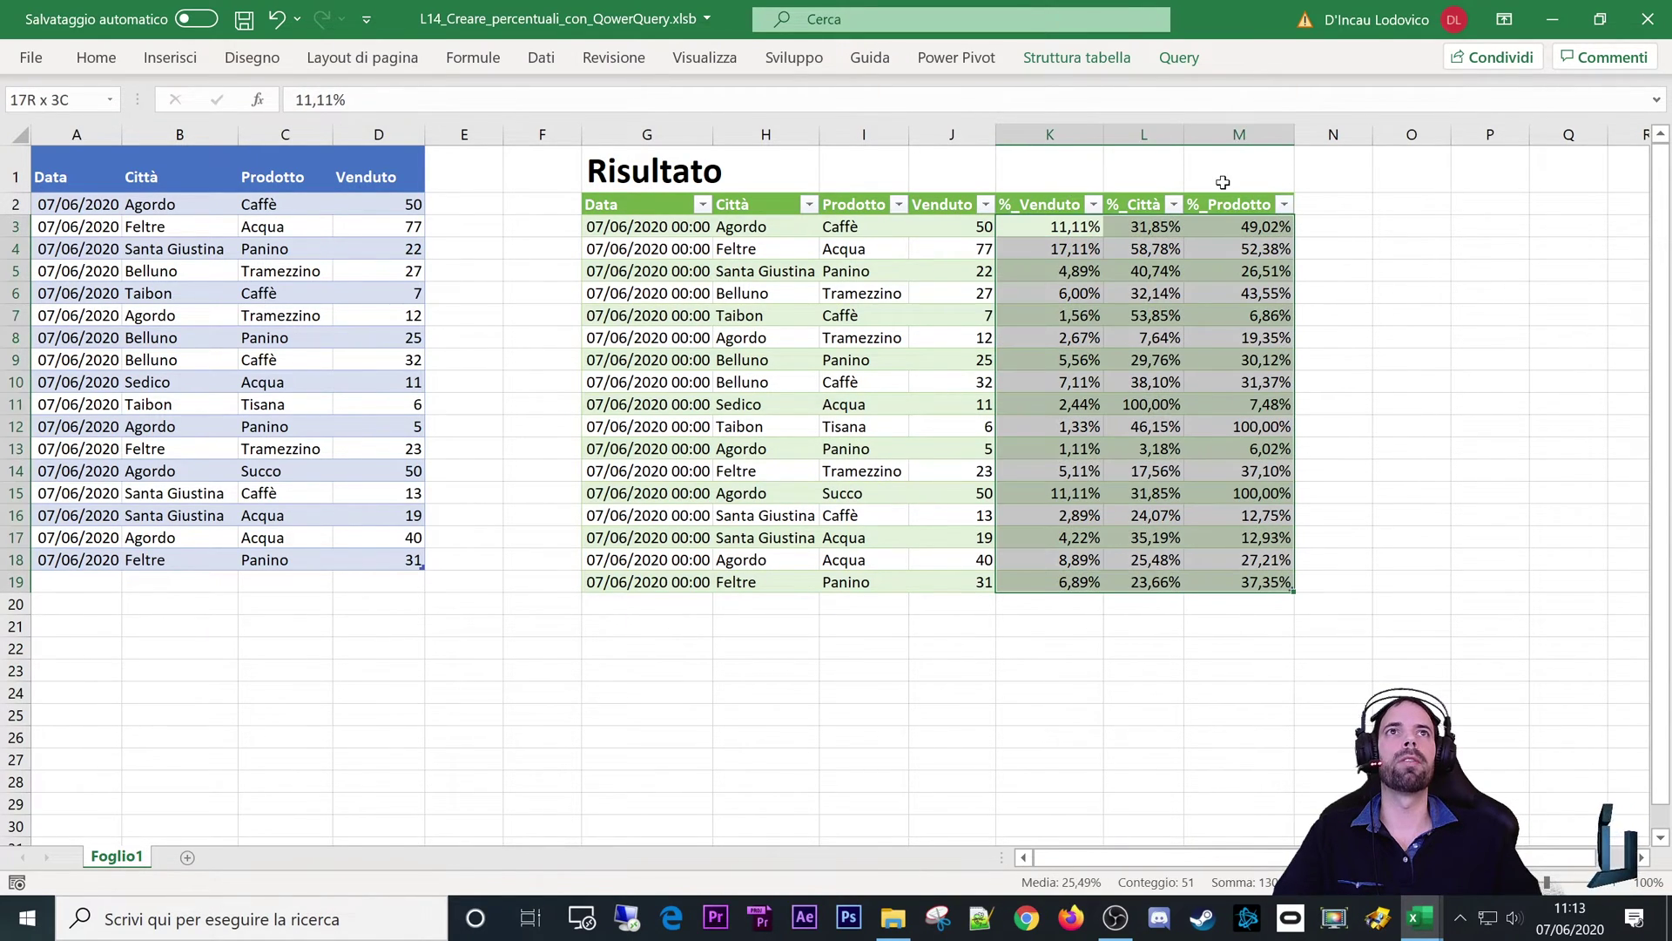
left_click(1041, 382)
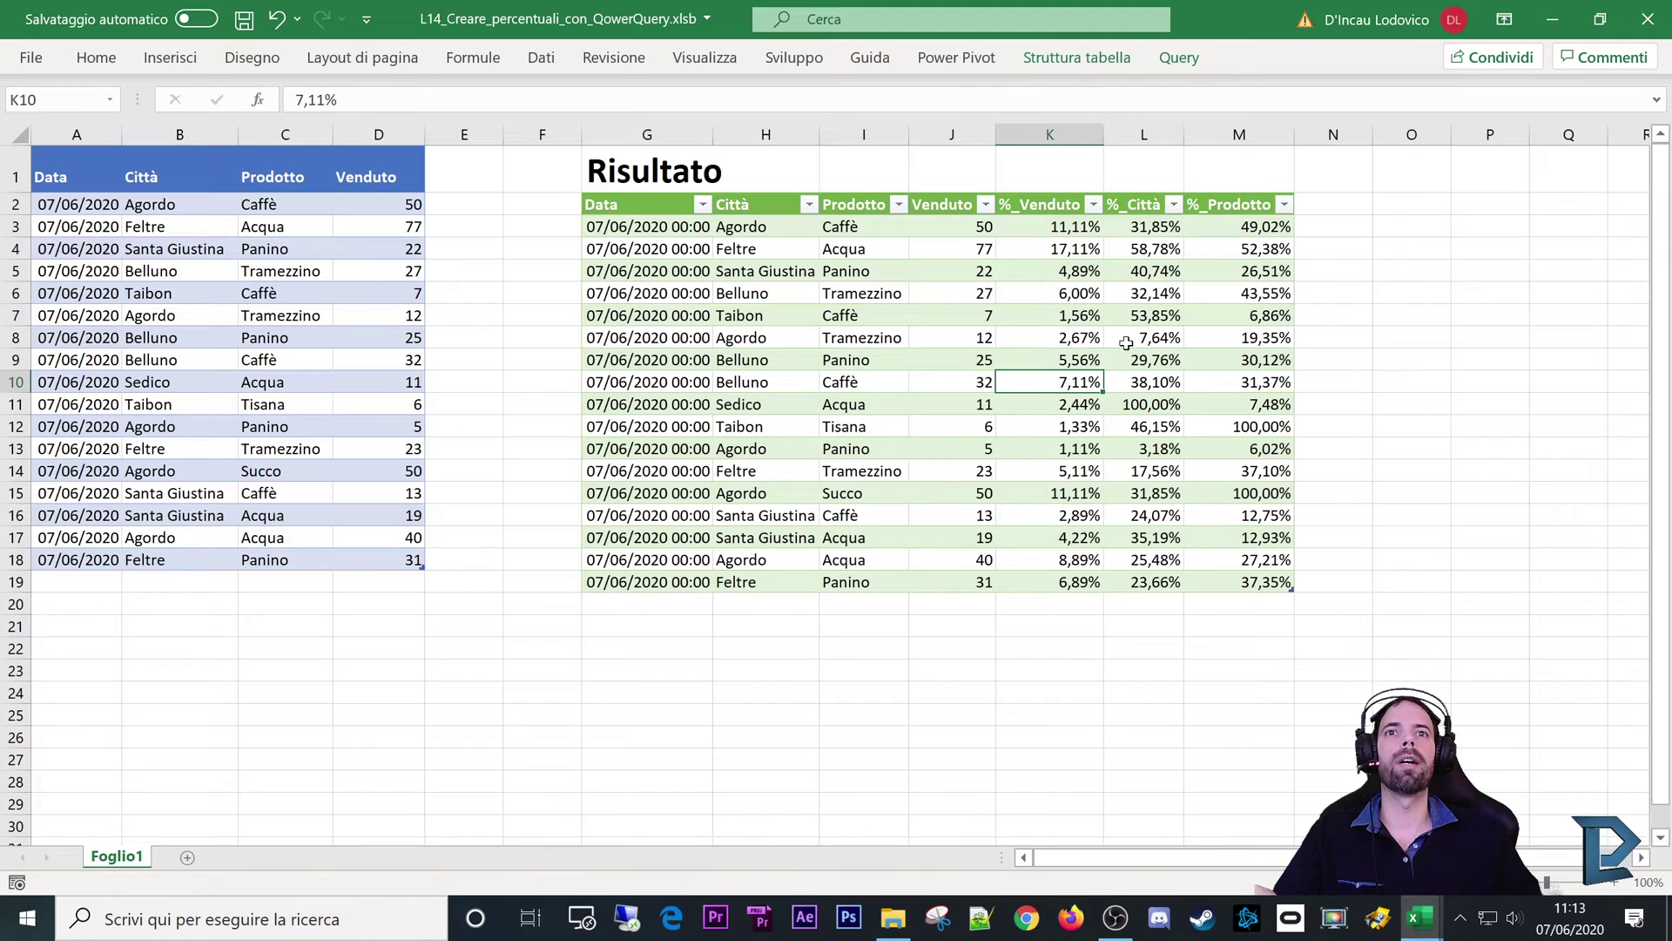
left_click(645, 212)
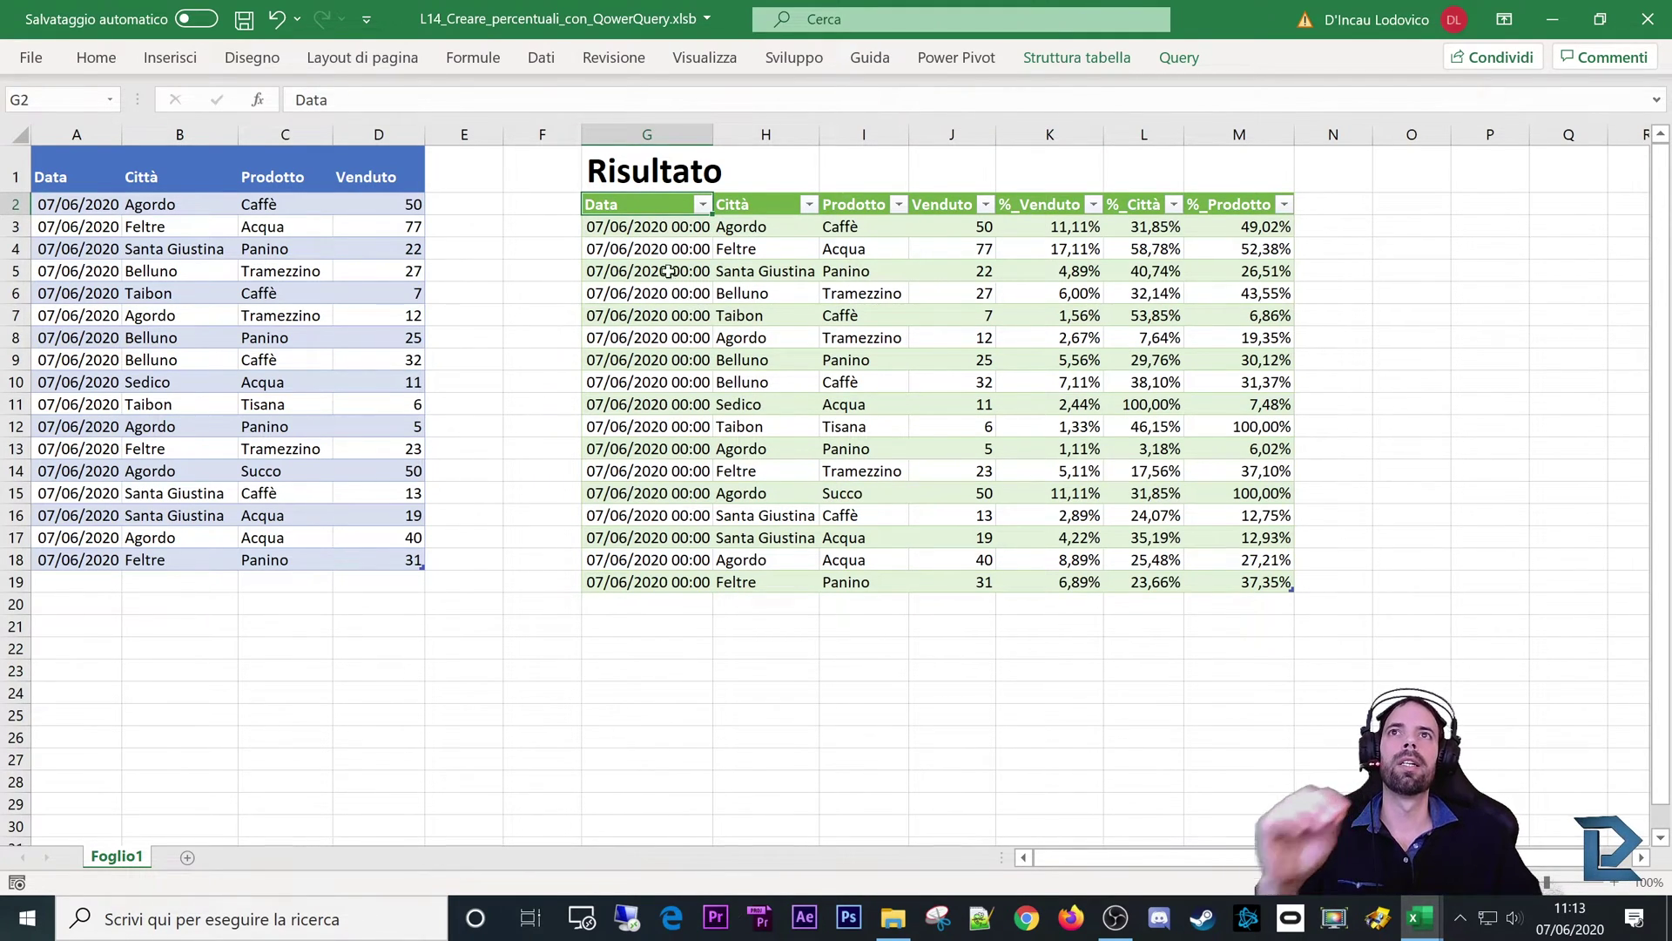
Step: Select the Data column values, then launch the Power Query Editor from Dati > Recupera dati
left_click_drag(642, 228, 641, 589)
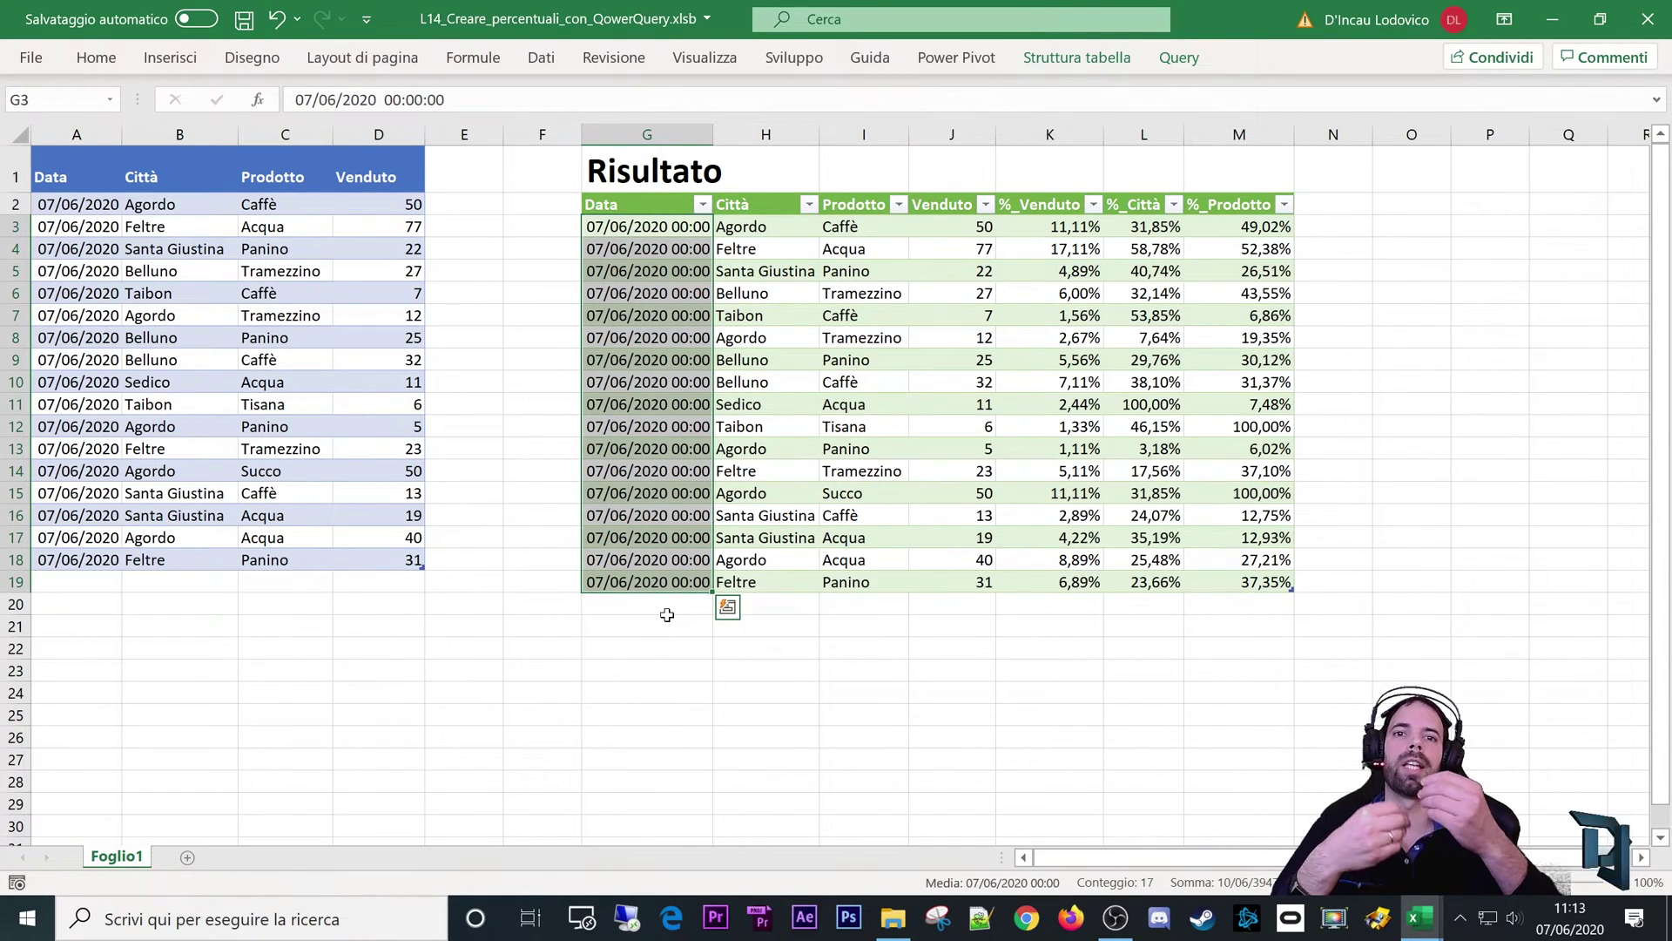
left_click(542, 56)
left_click(40, 122)
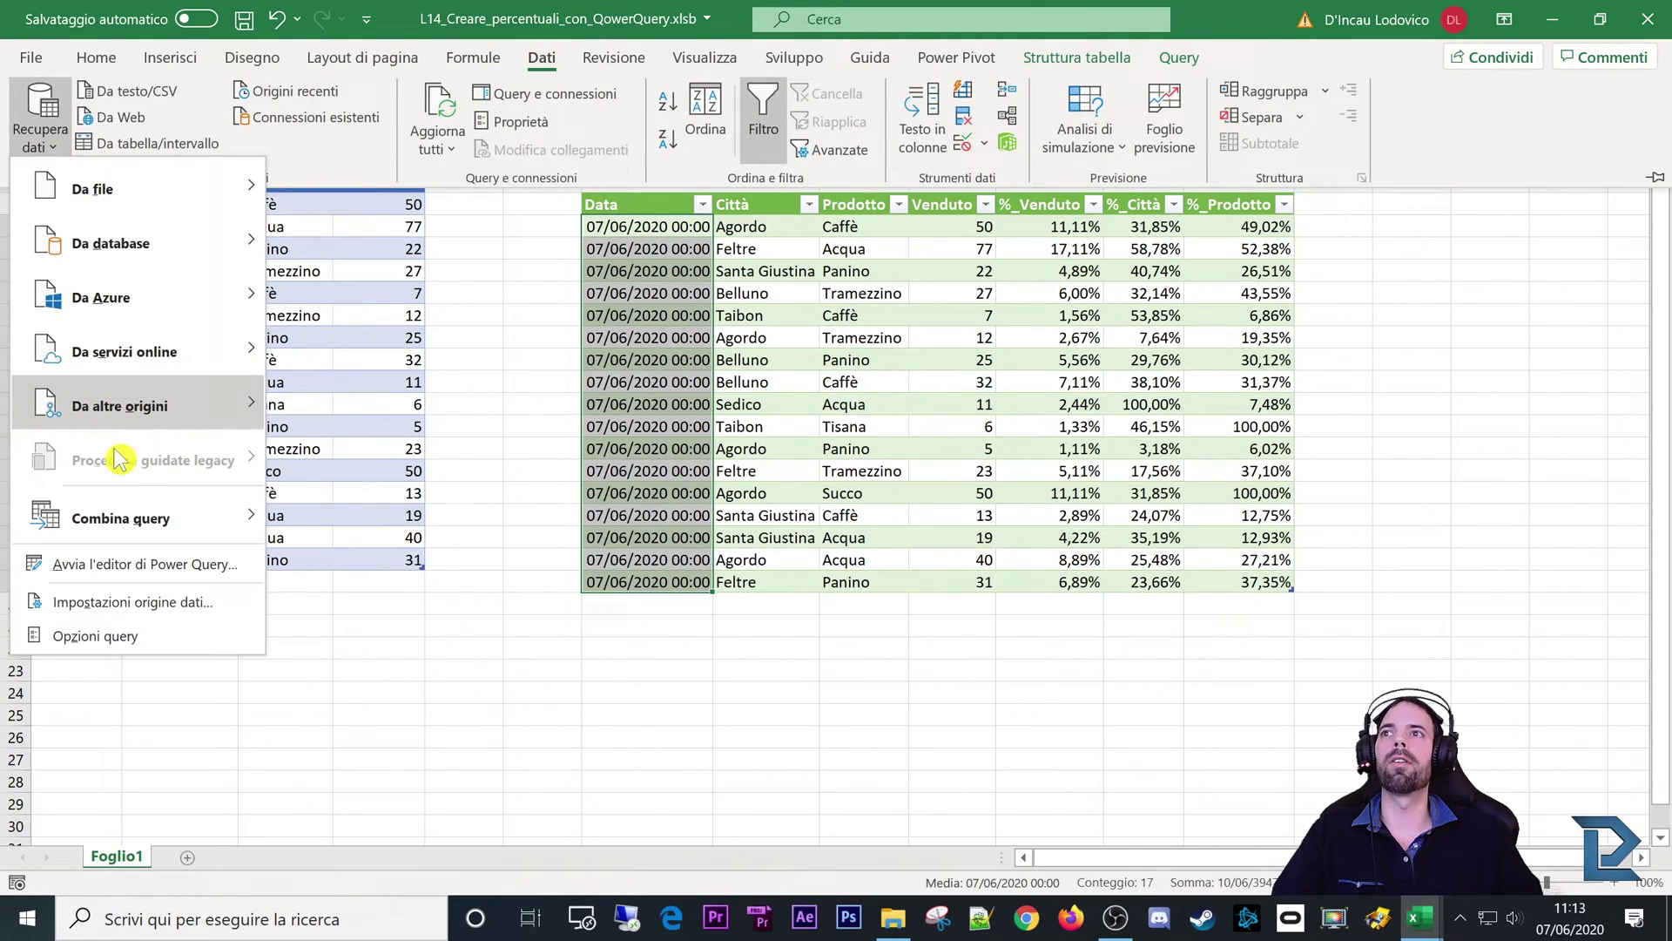
left_click(121, 570)
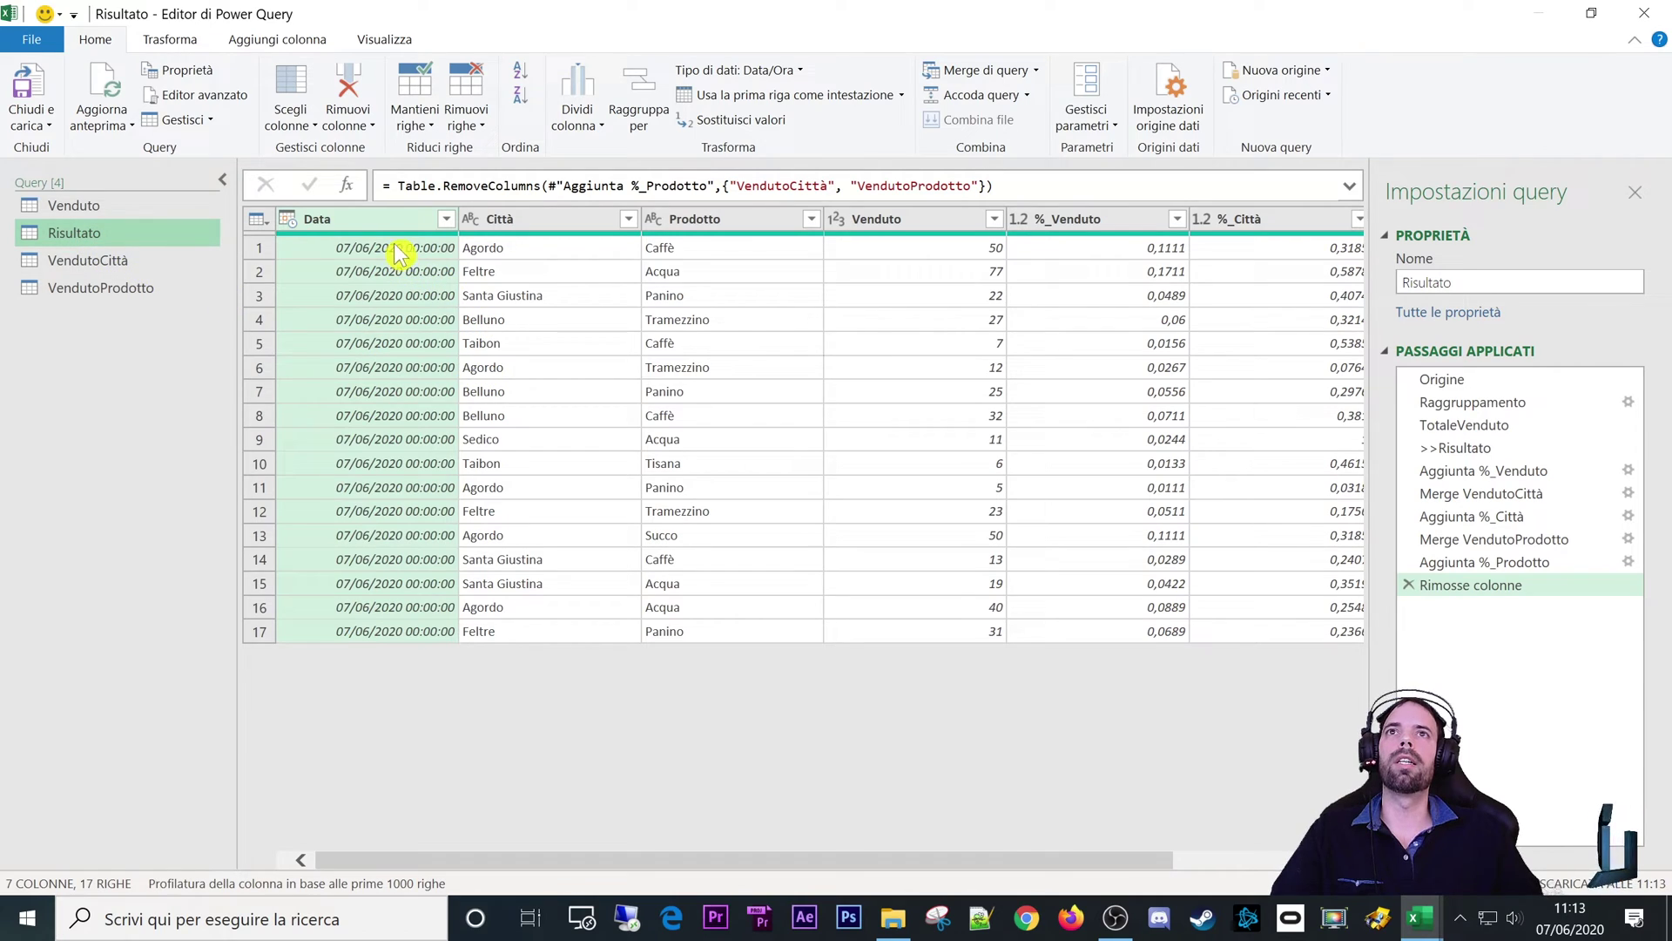
left_click(935, 222)
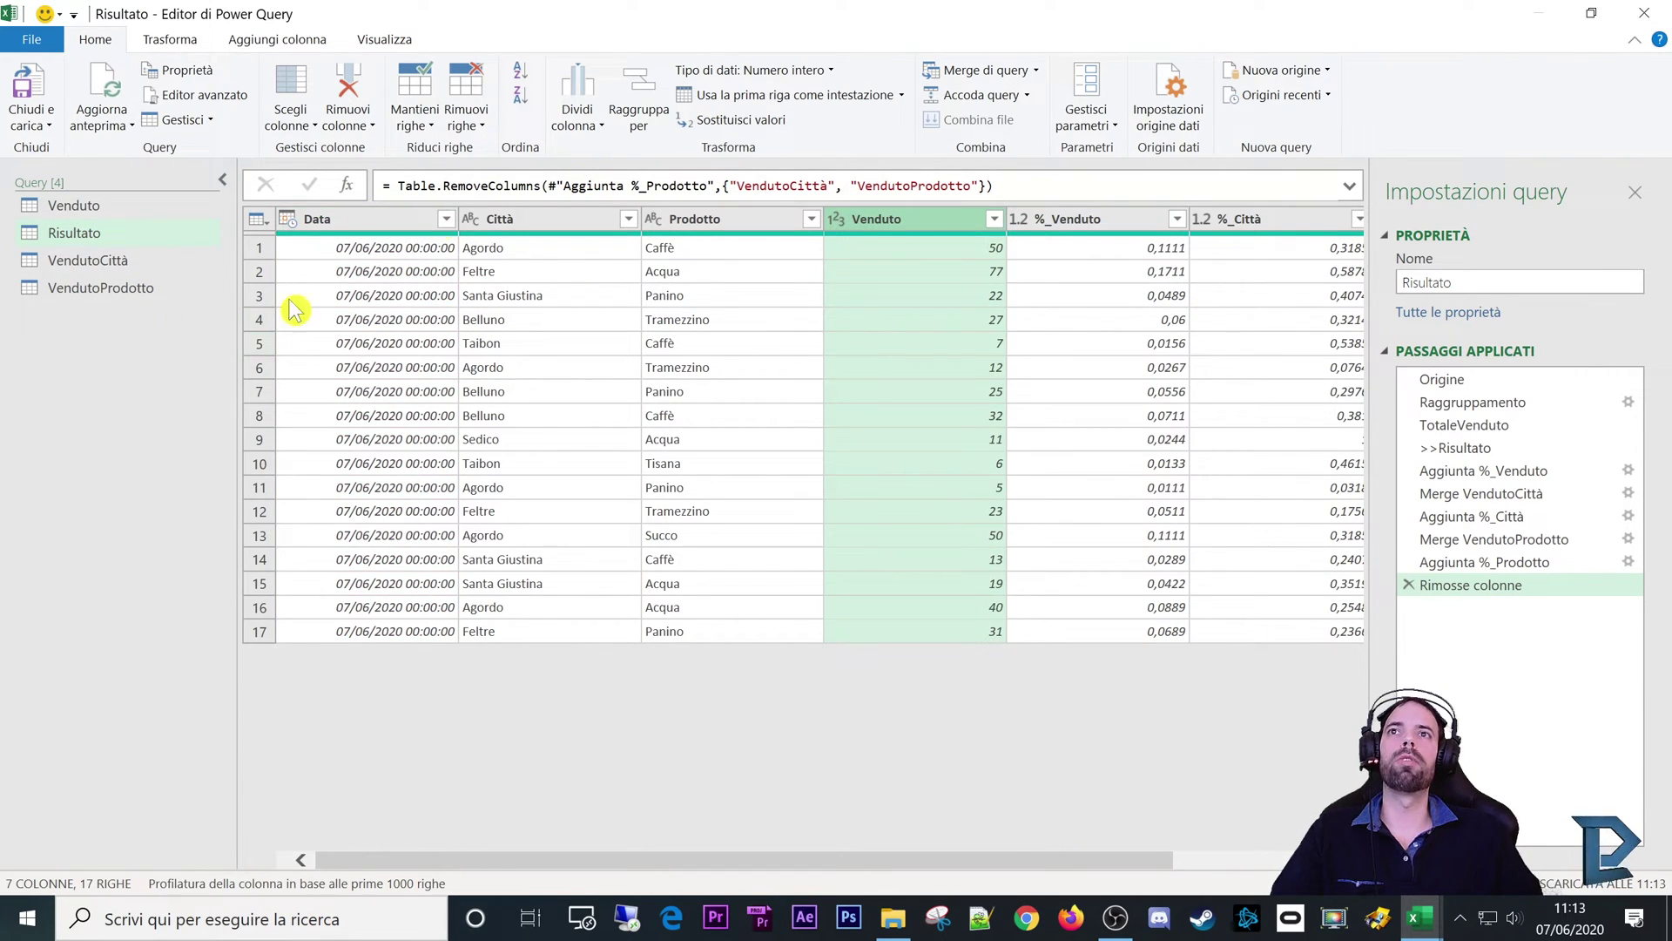
left_click(1465, 381)
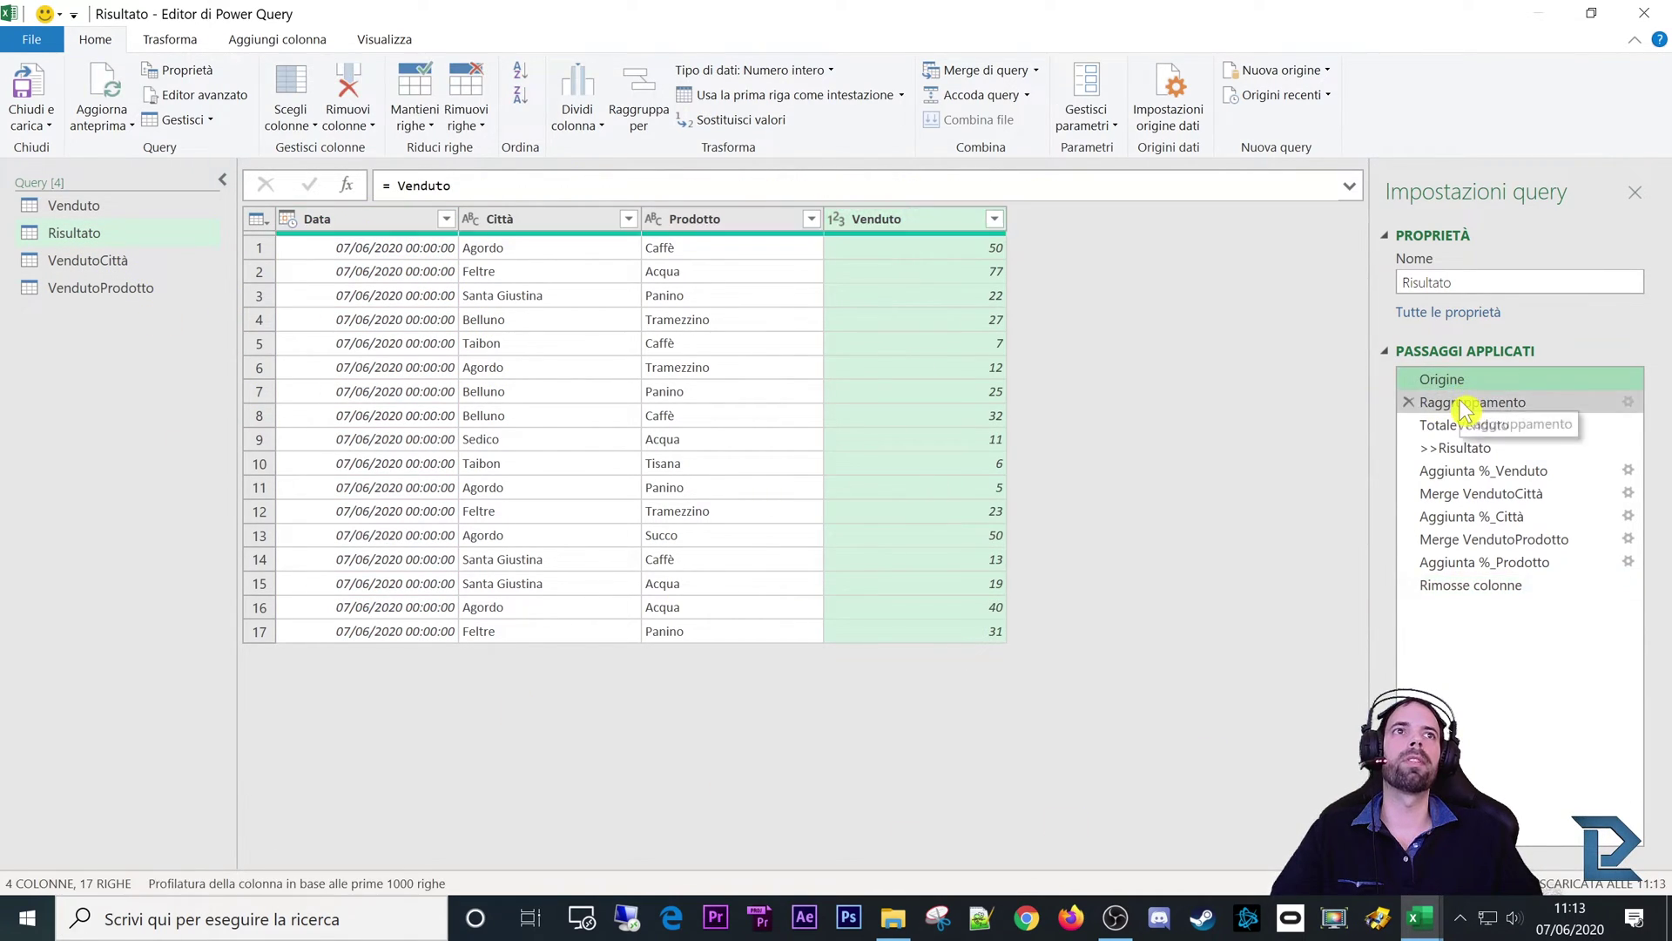
left_click(1469, 402)
left_click(1469, 427)
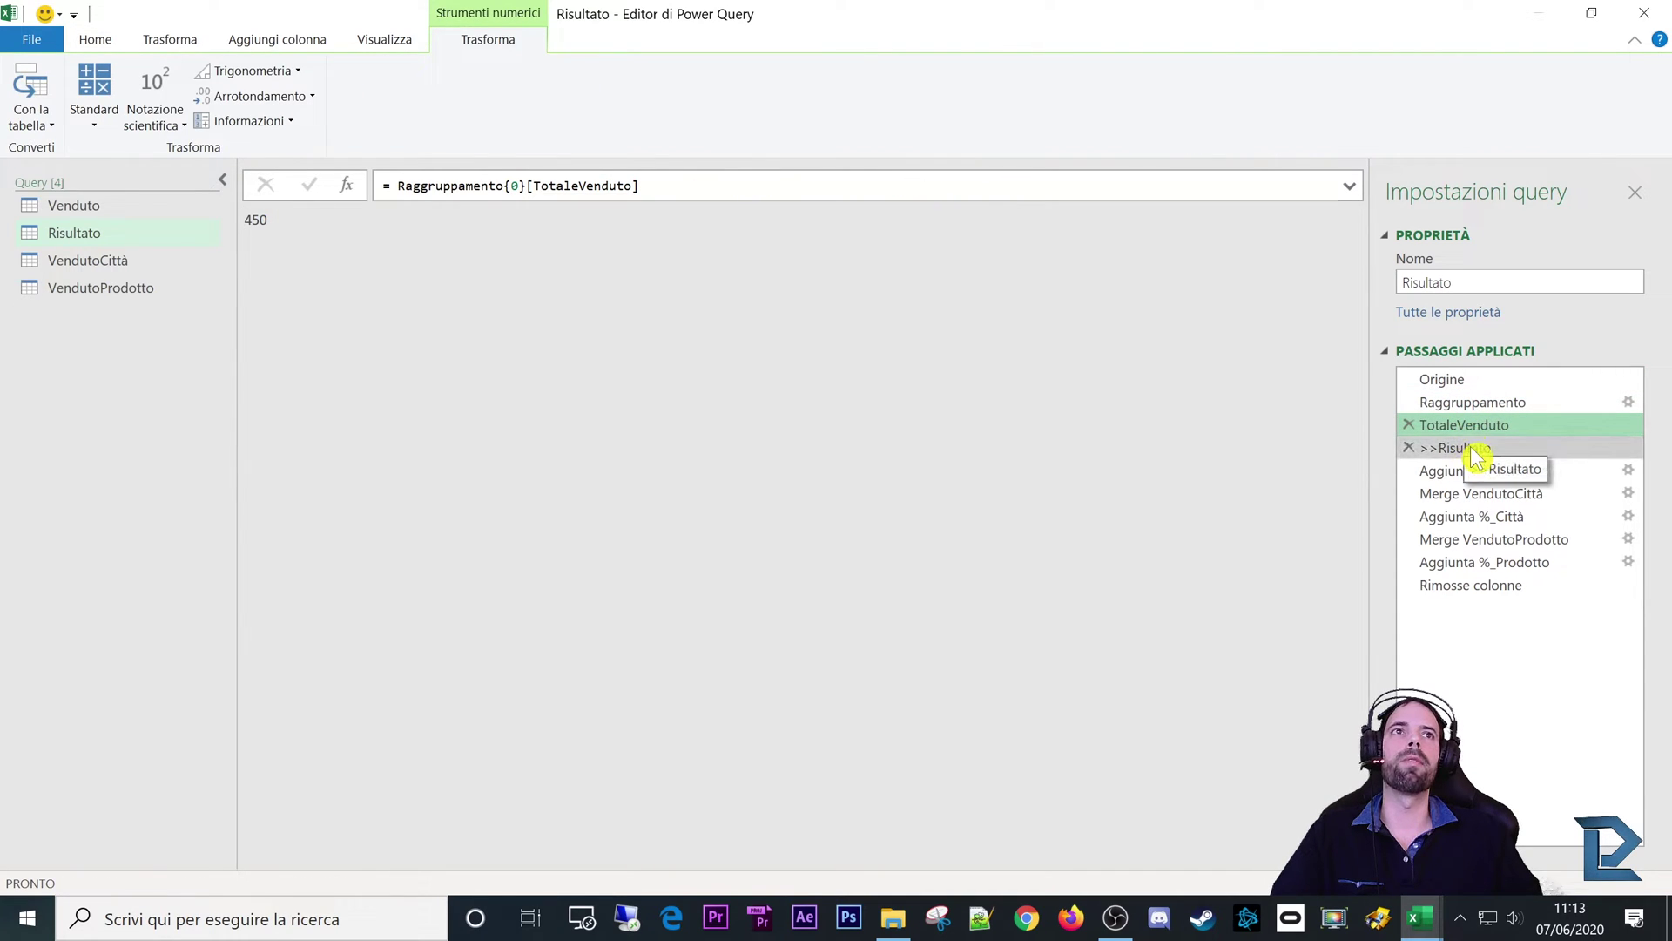
left_click(1472, 448)
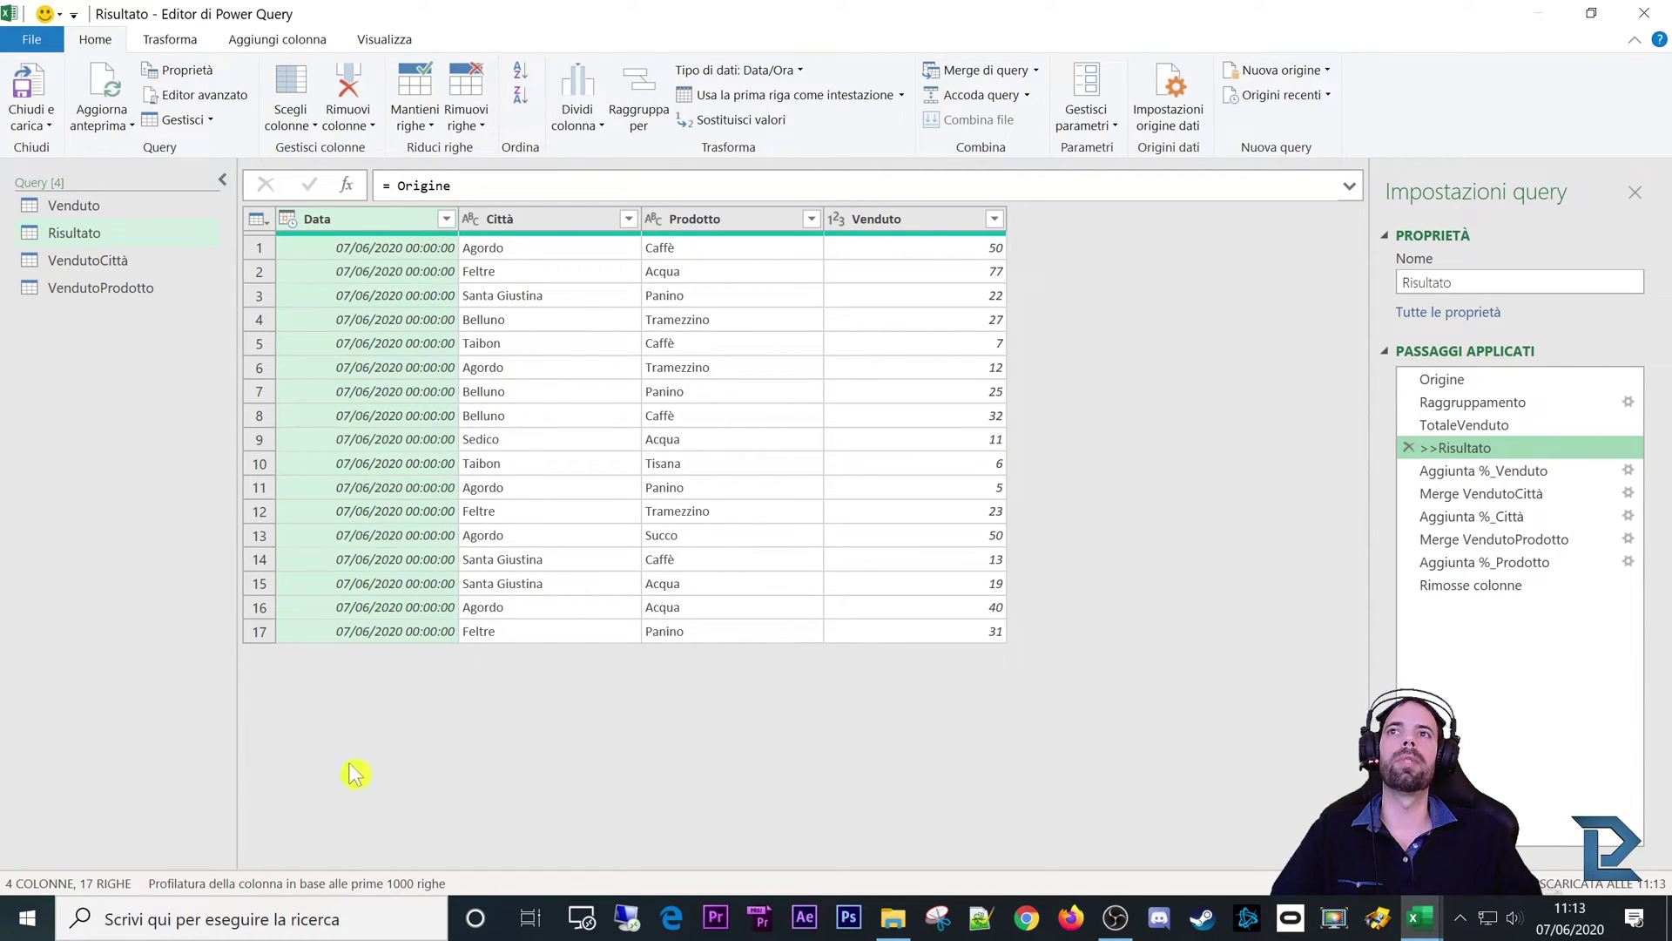
left_click(143, 263)
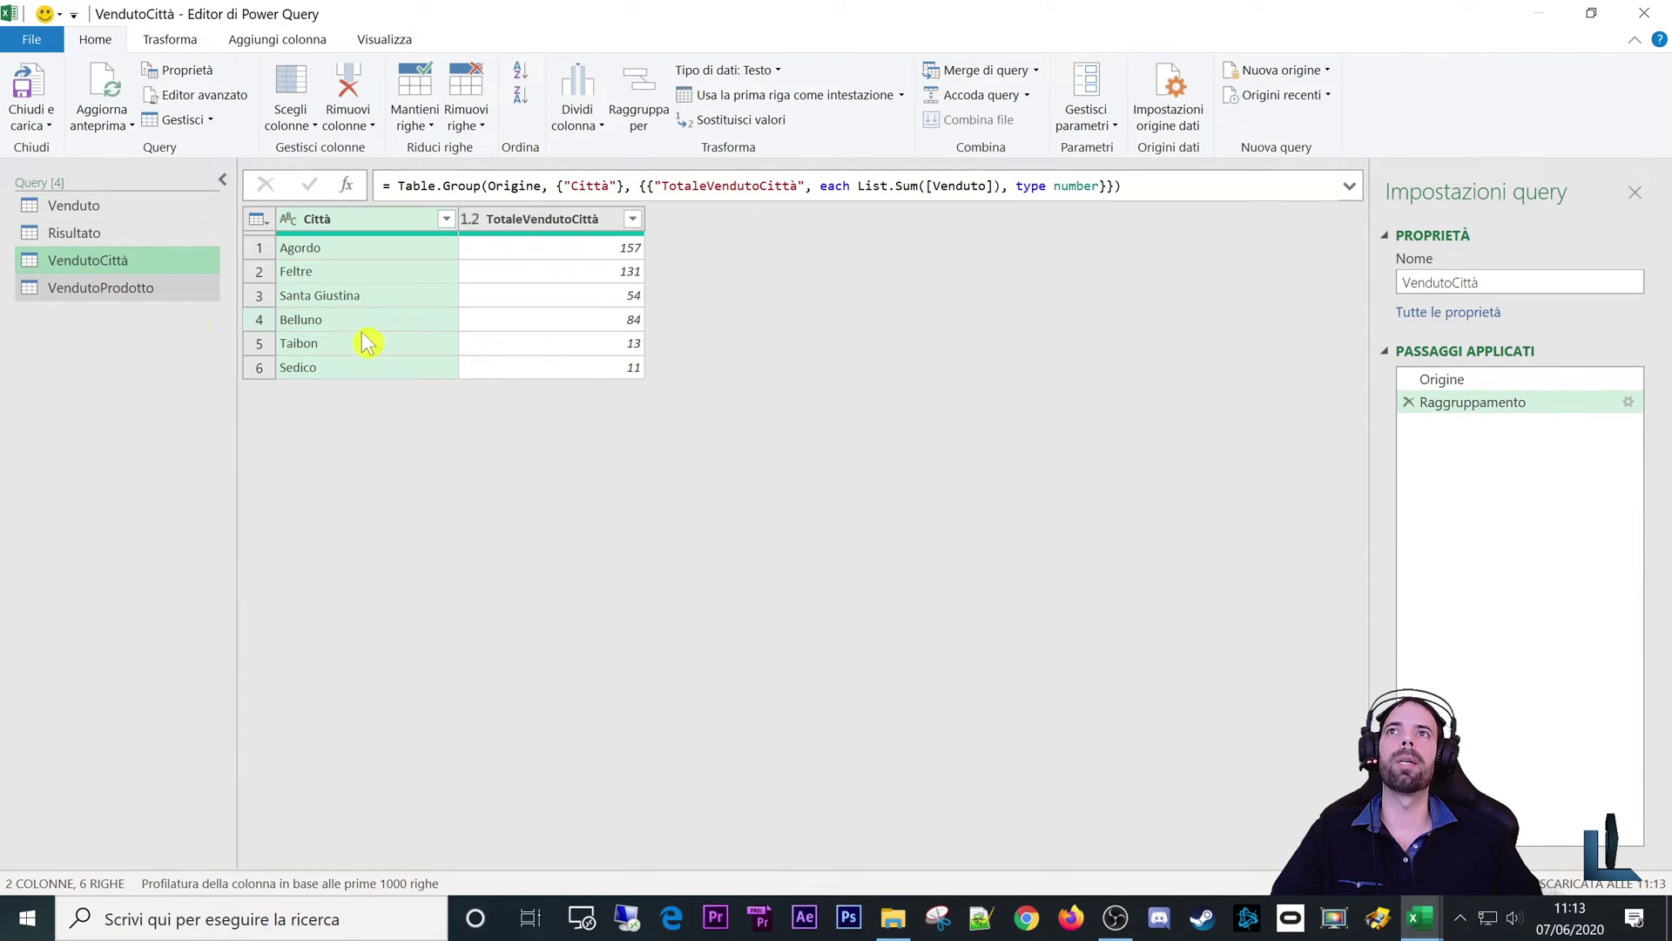
left_click(61, 235)
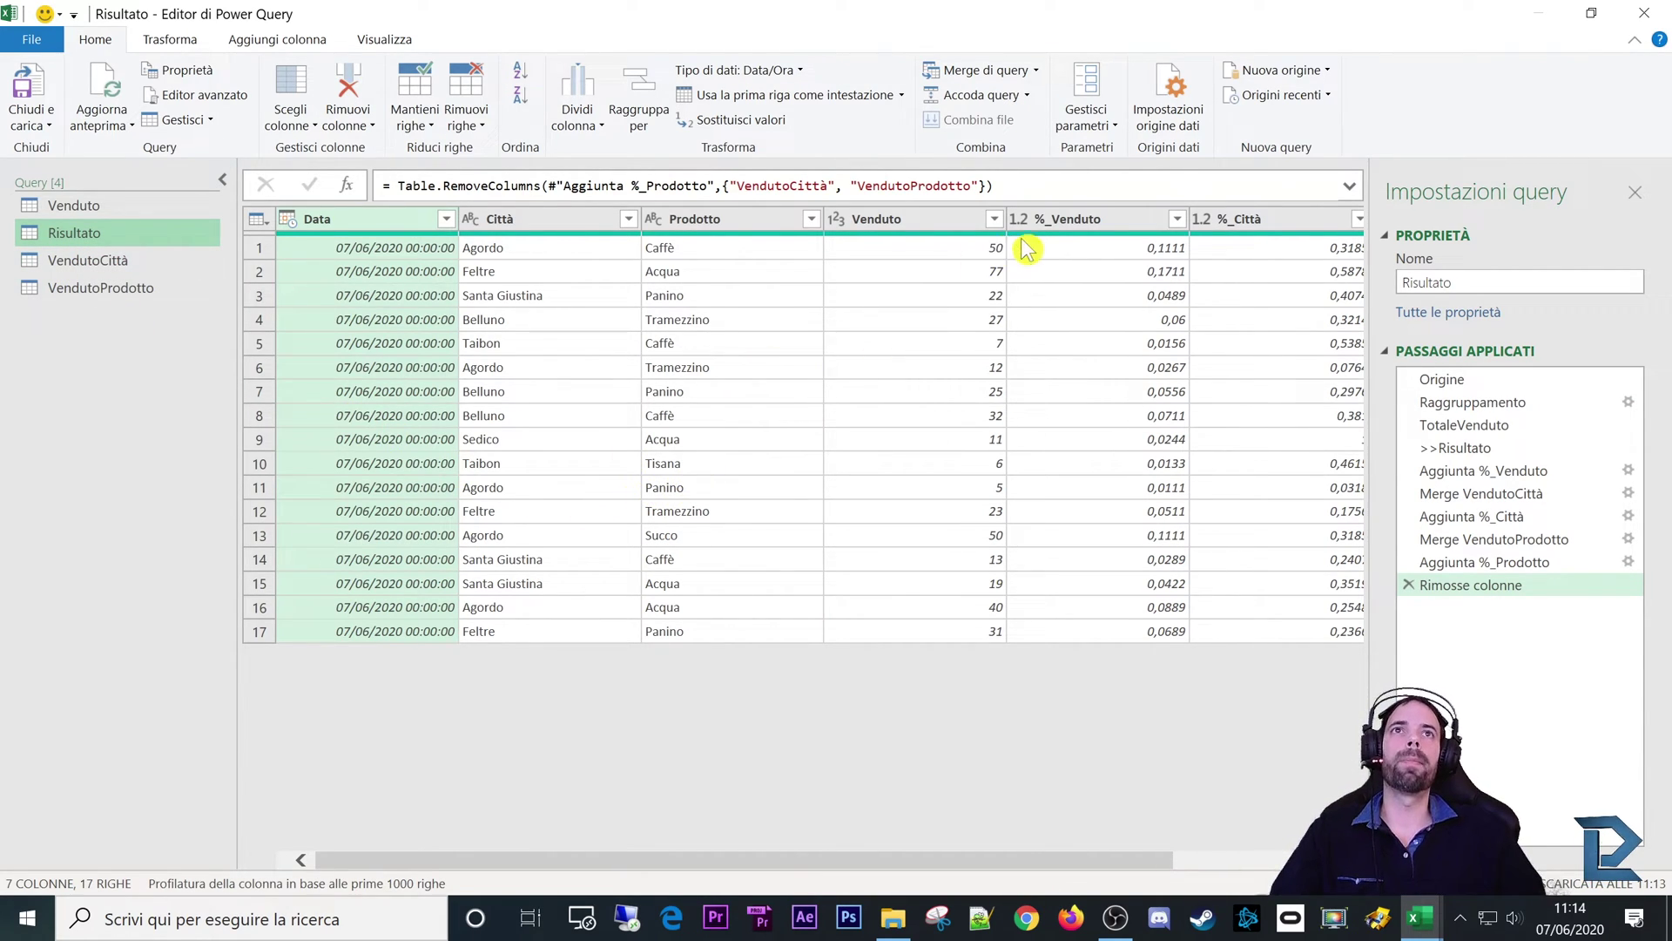
Step: Inspect the %_Venduto, %_Città and %_Prodotto columns, then open the VendutoCittà query
left_click(1100, 219)
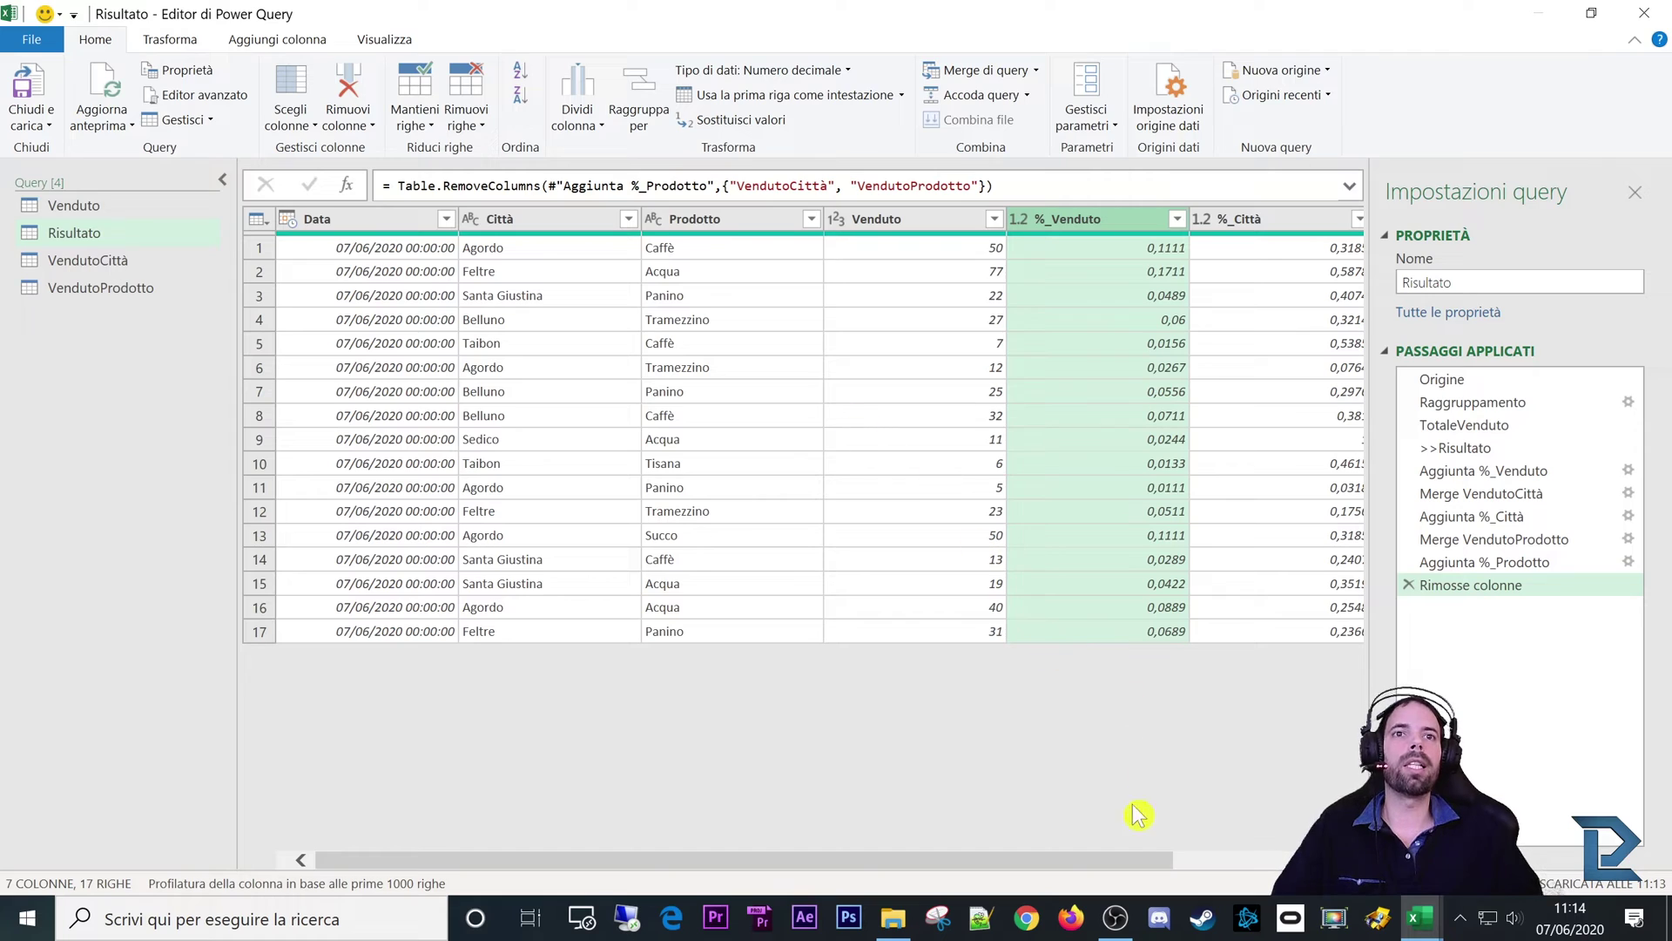
left_click_drag(1113, 863, 1231, 863)
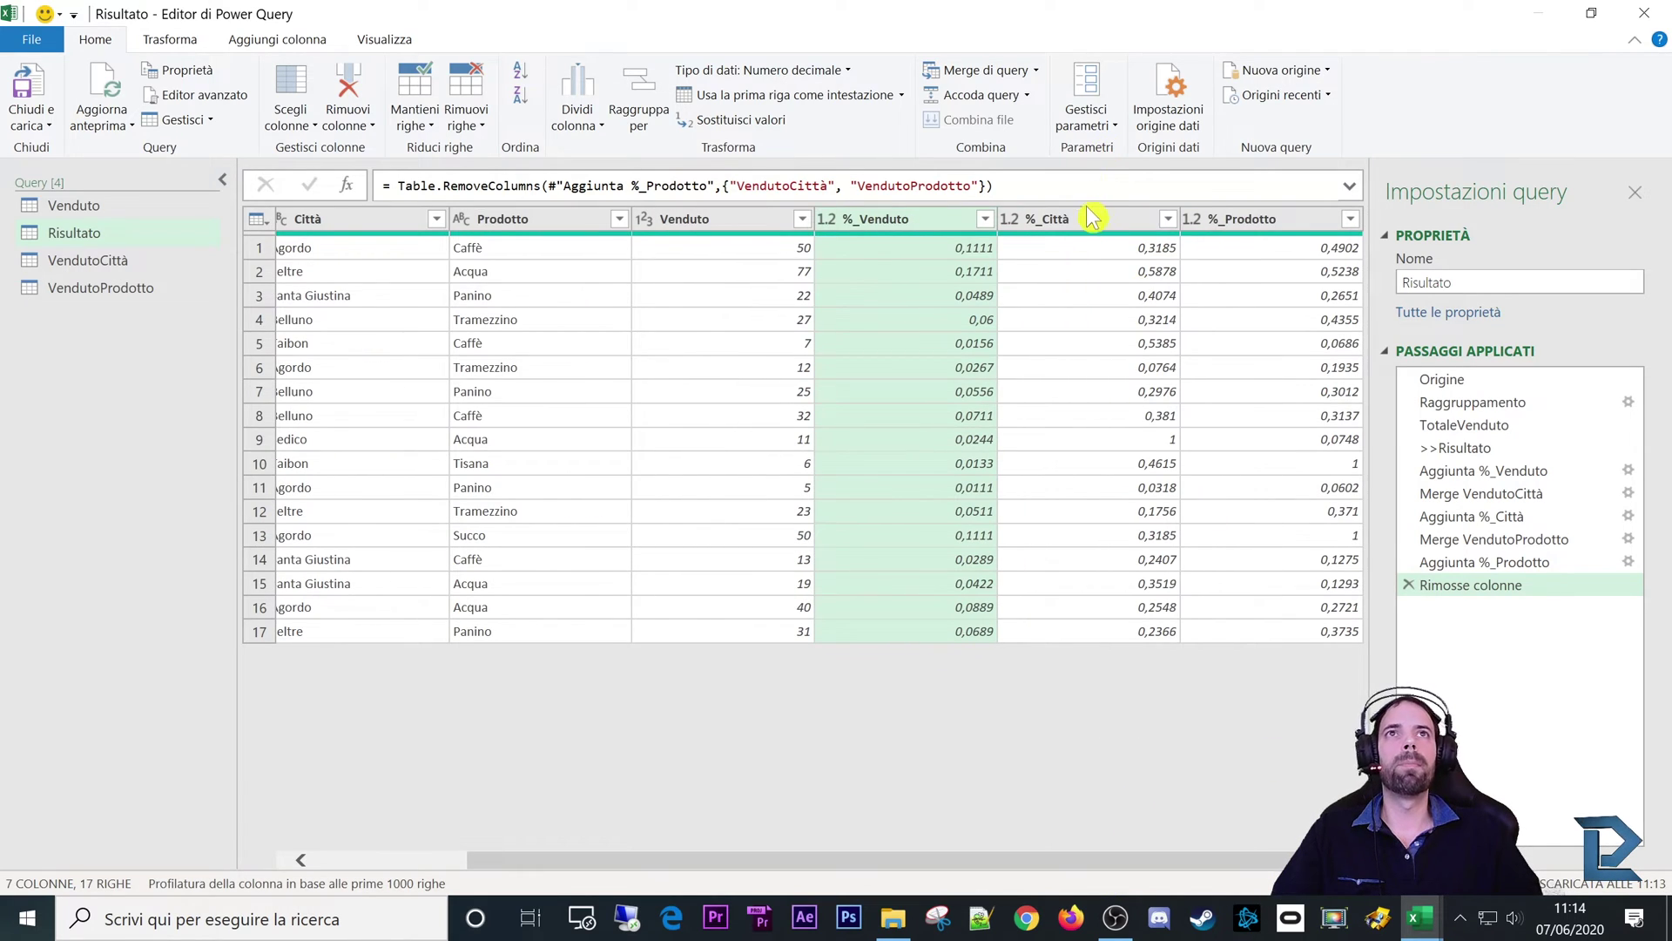
left_click(1251, 233)
left_click(1116, 231)
left_click(1256, 237)
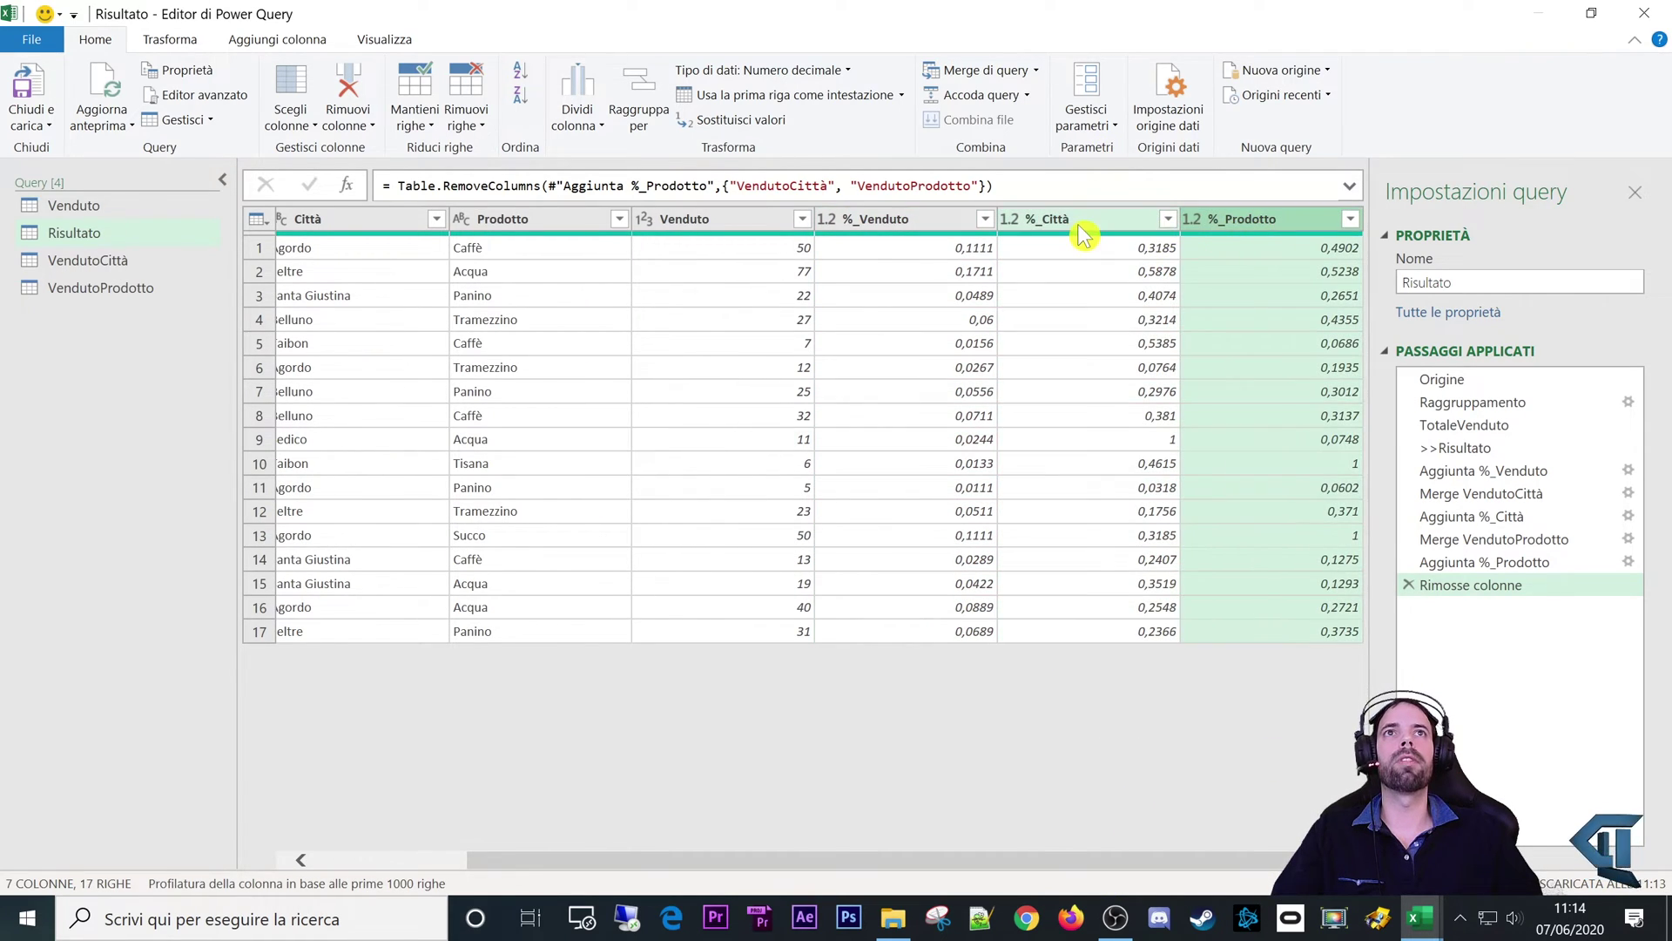
left_click(1085, 233)
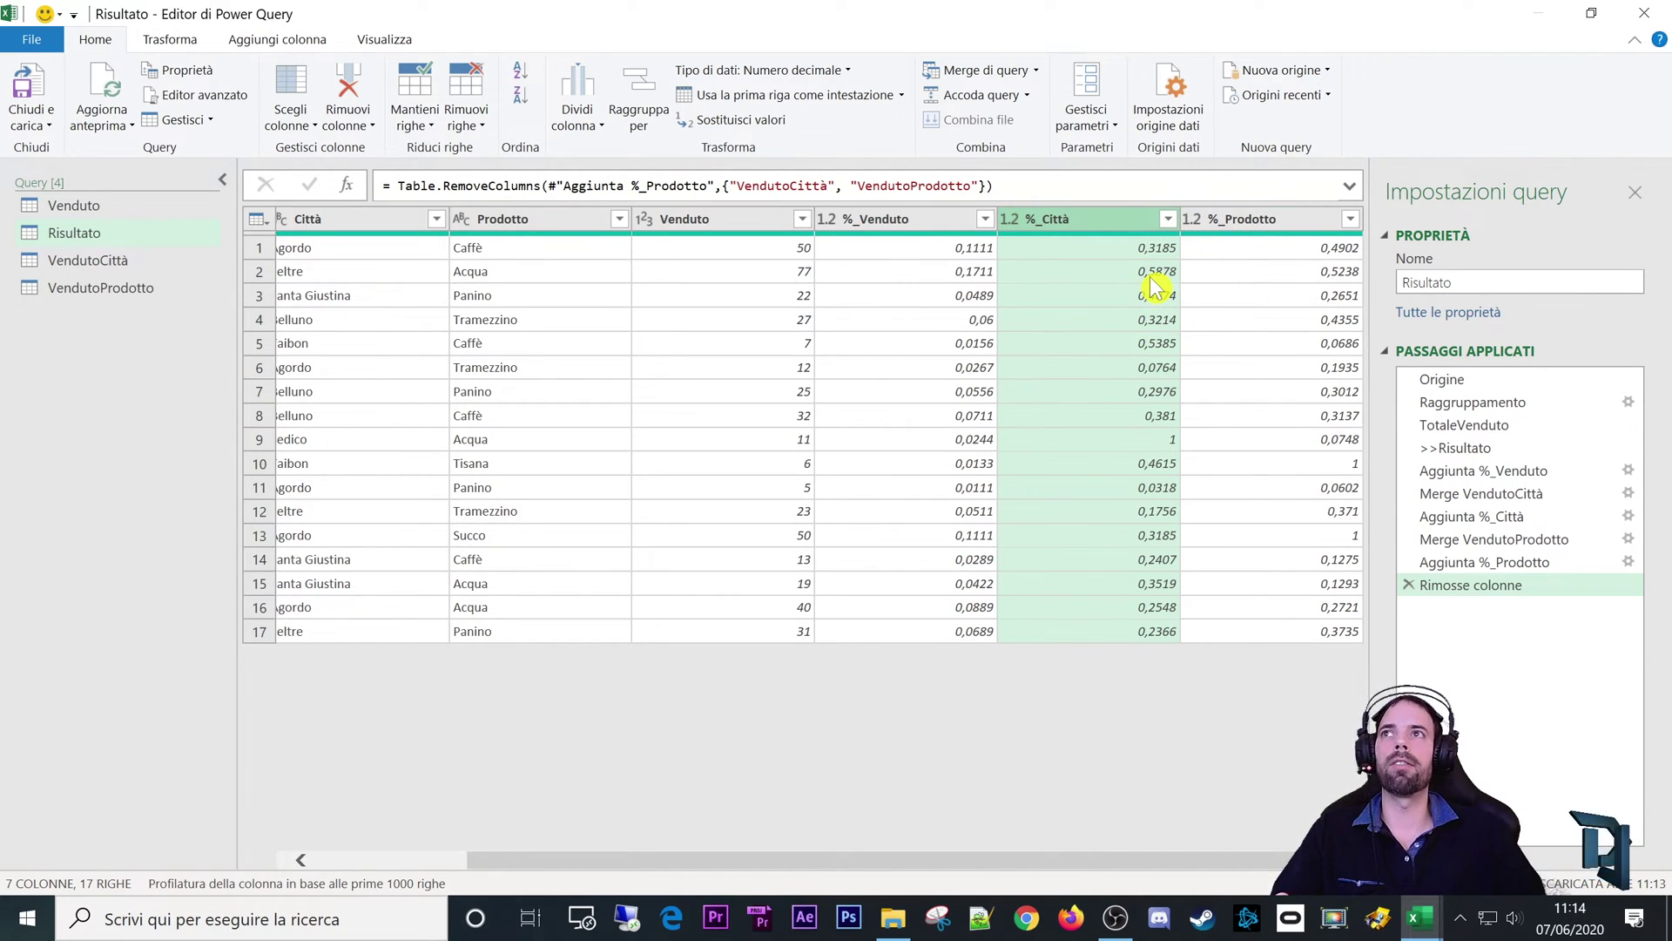
left_click(83, 259)
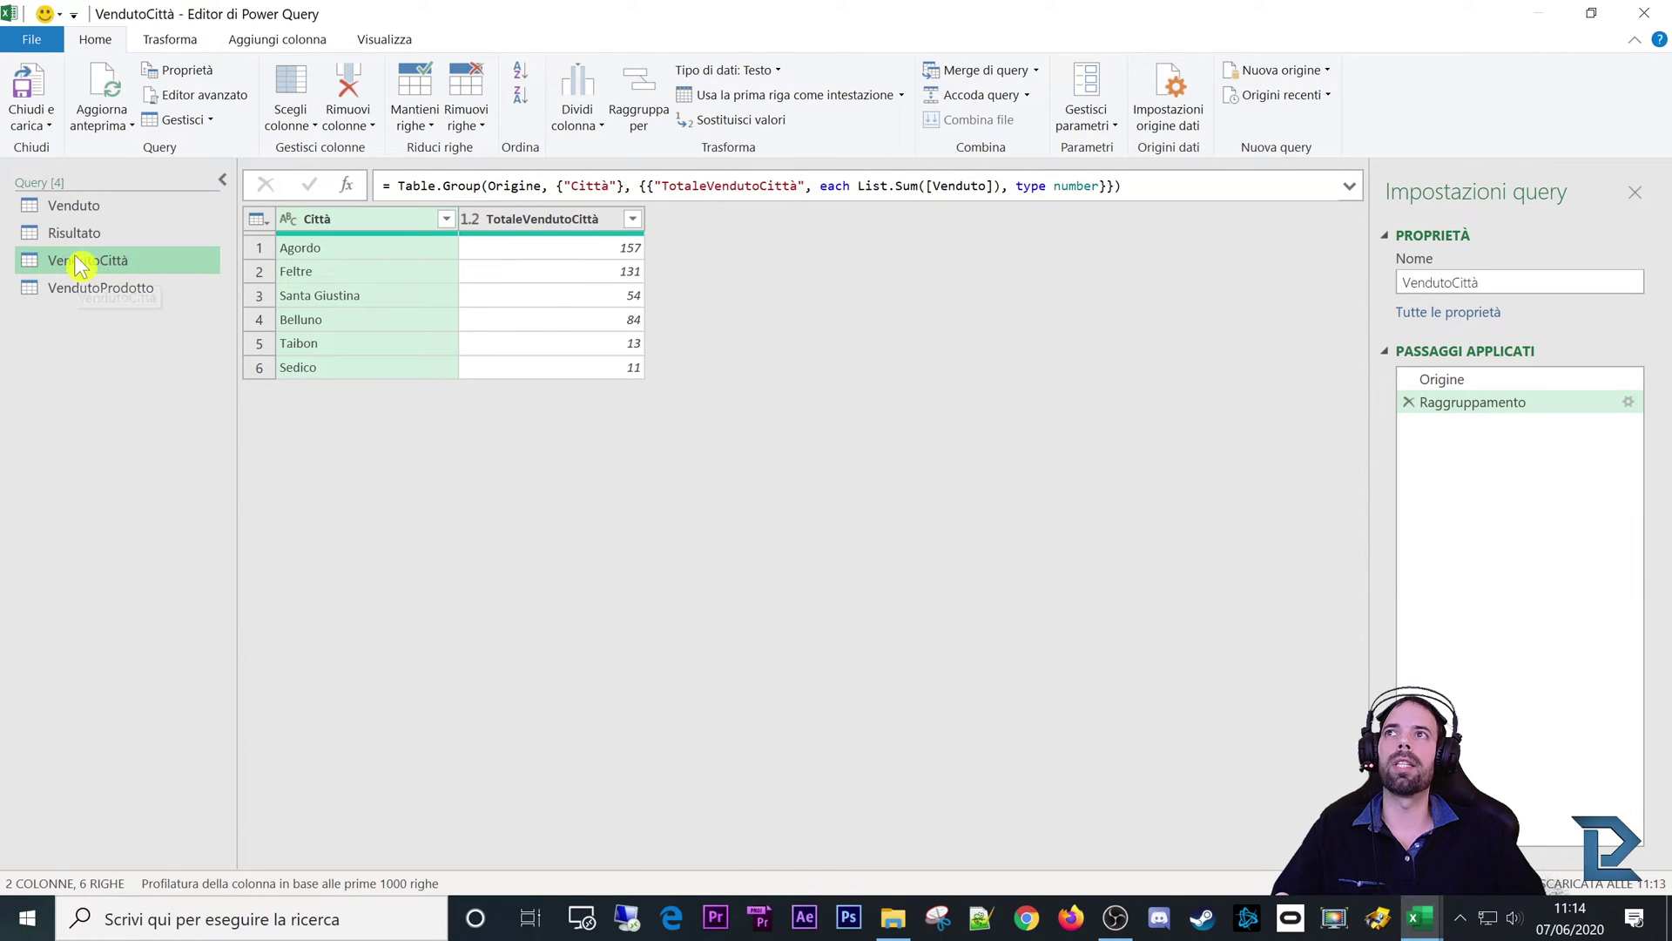
Step: Select the Risultato query in the Query pane
left_click(76, 234)
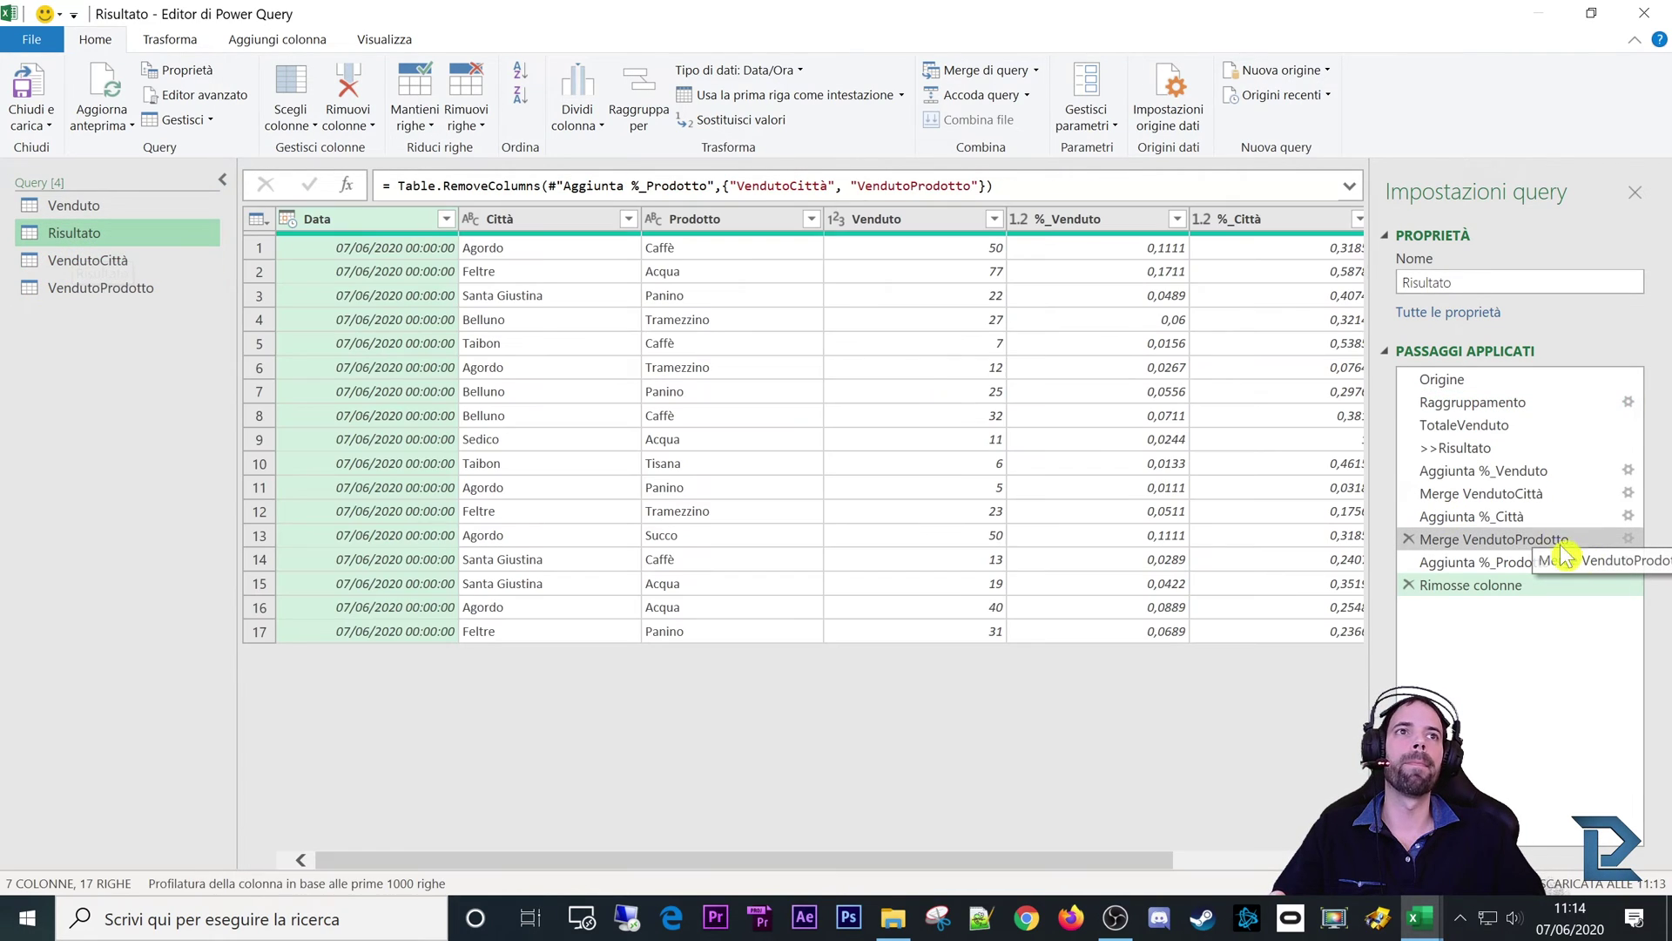